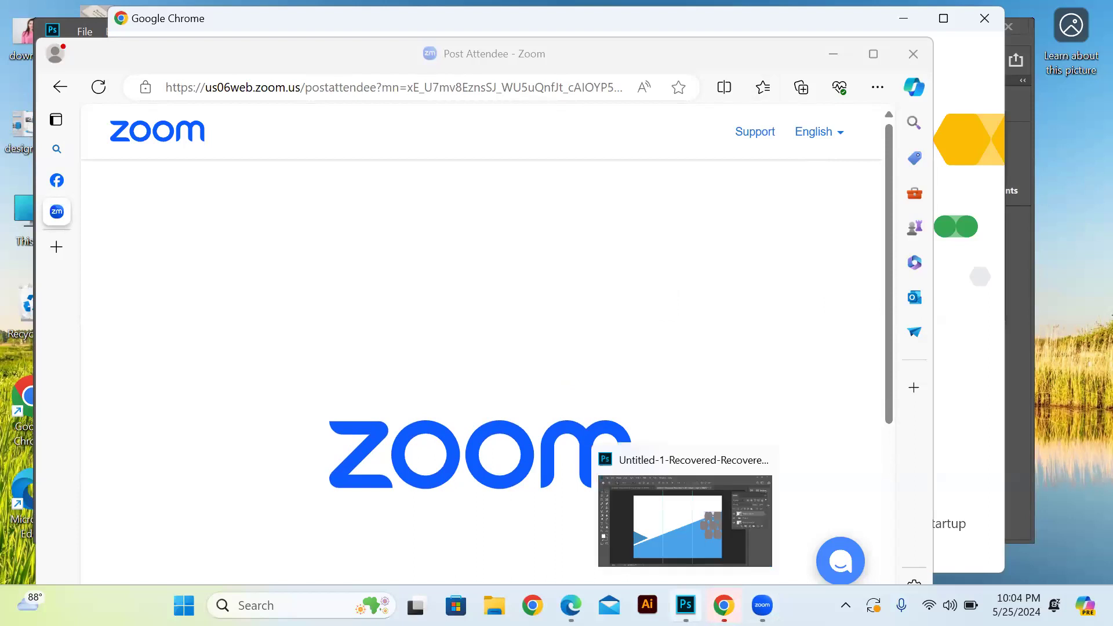
Switch to Photoshop and close both recovered documents without saving changes
{"action": "left_click", "coordinate": [685, 605]}
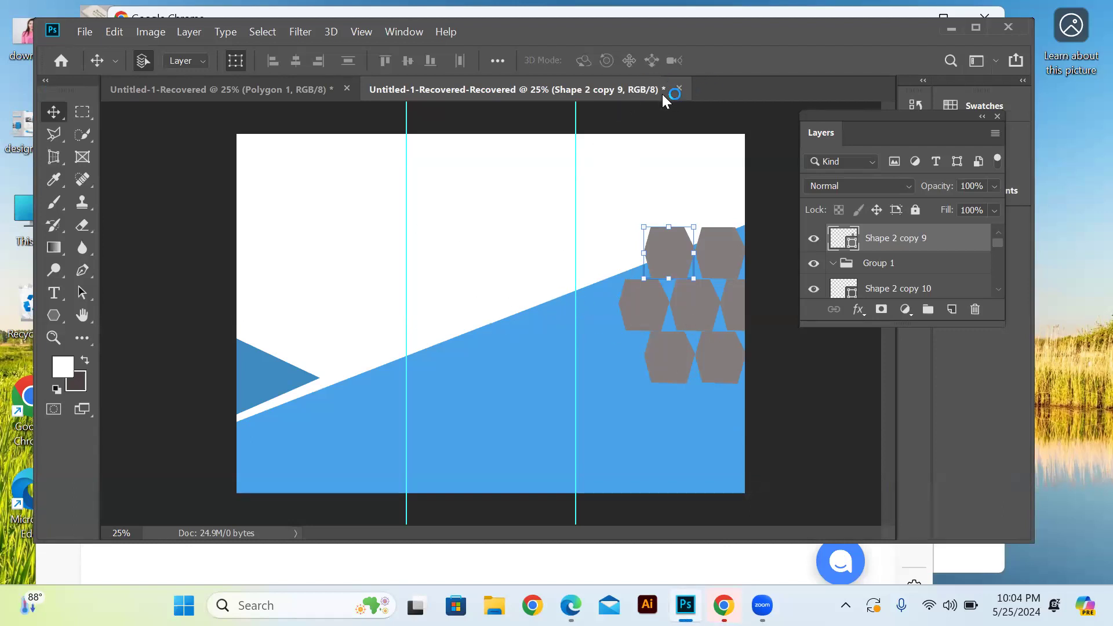
{"action": "left_click", "coordinate": [679, 89]}
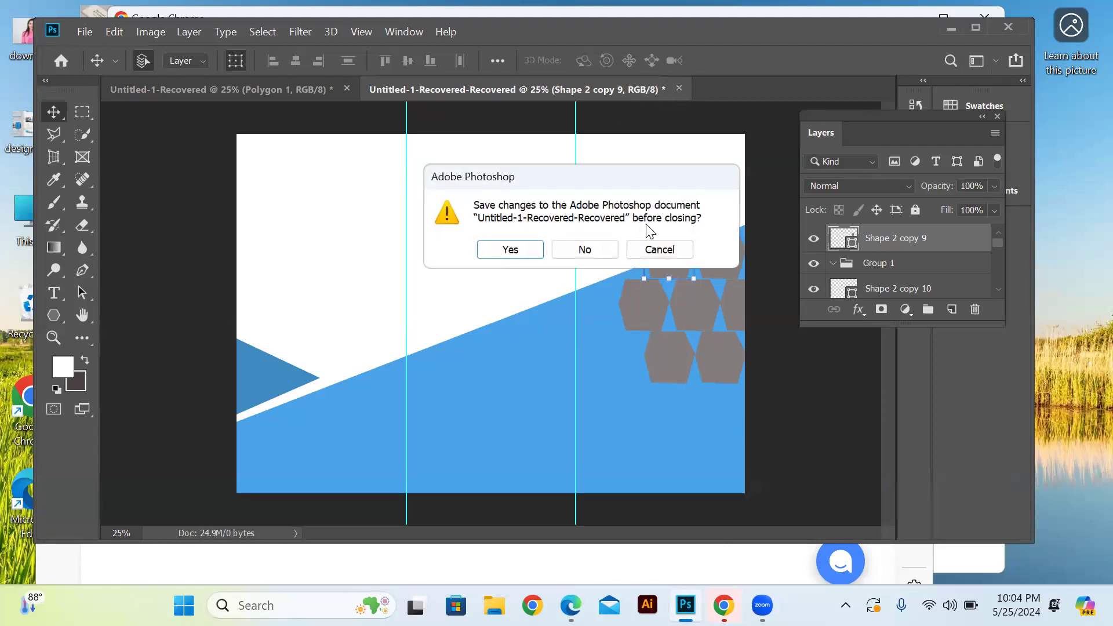
{"action": "left_click", "coordinate": [596, 253]}
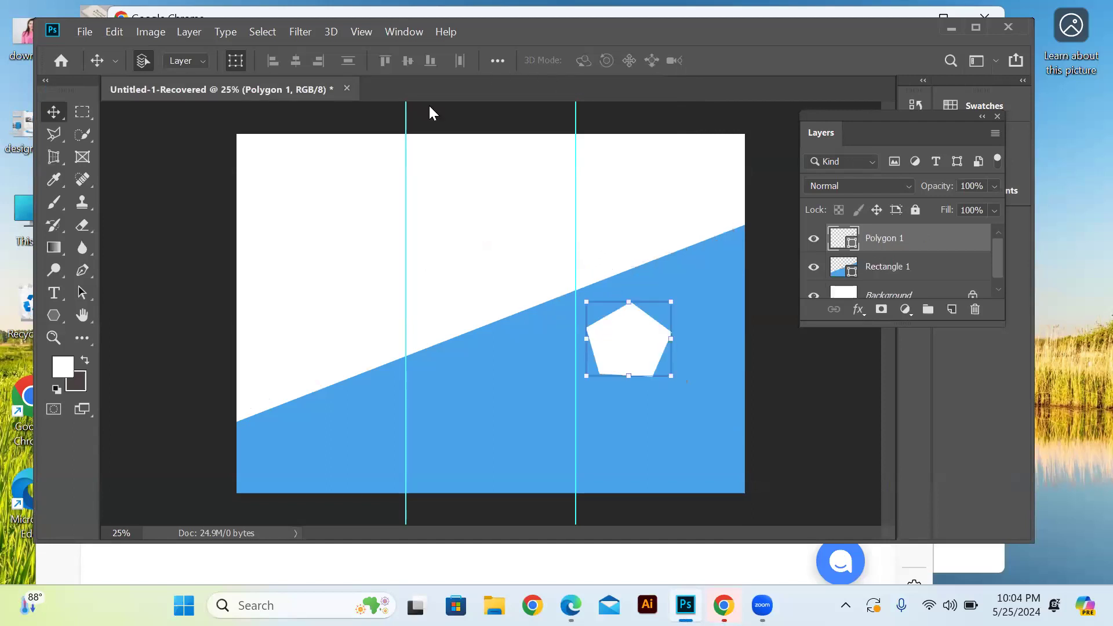
{"action": "left_click", "coordinate": [346, 88]}
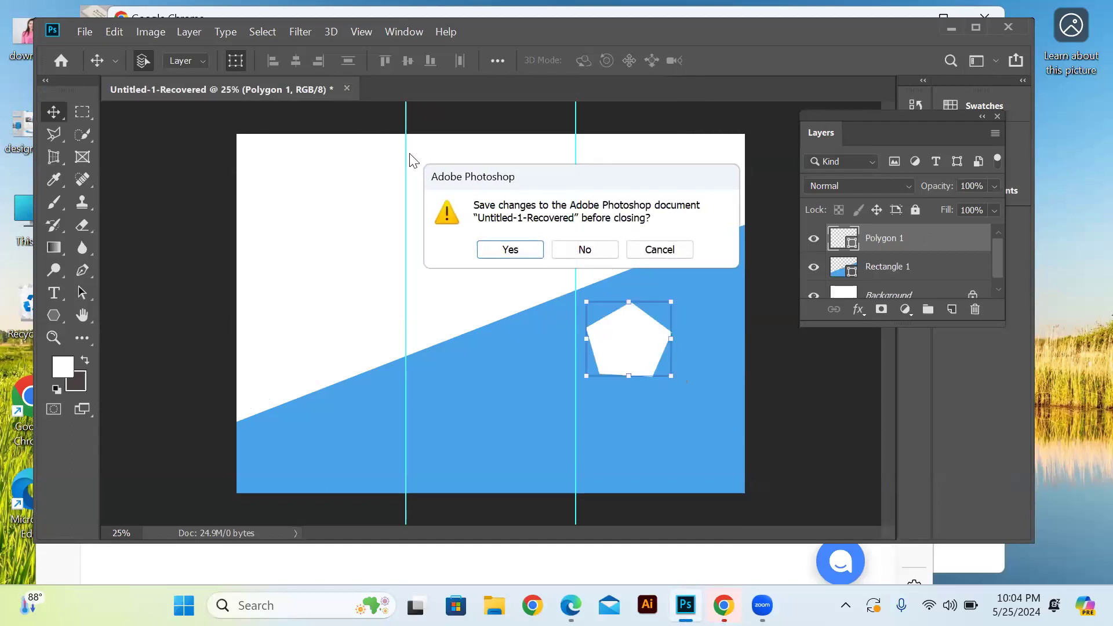
{"action": "left_click", "coordinate": [590, 249]}
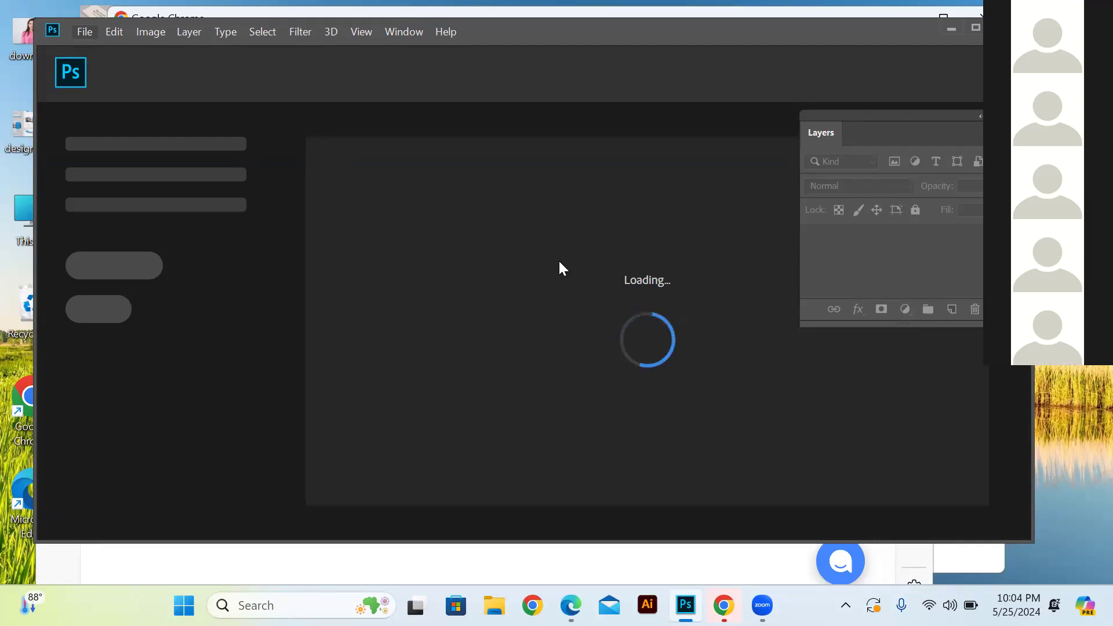
Create a portrait A4 document of 210 x 297 mm at 300 pixels/inch in RGB with a white background
{"action": "left_click", "coordinate": [82, 31]}
{"action": "left_click", "coordinate": [96, 45]}
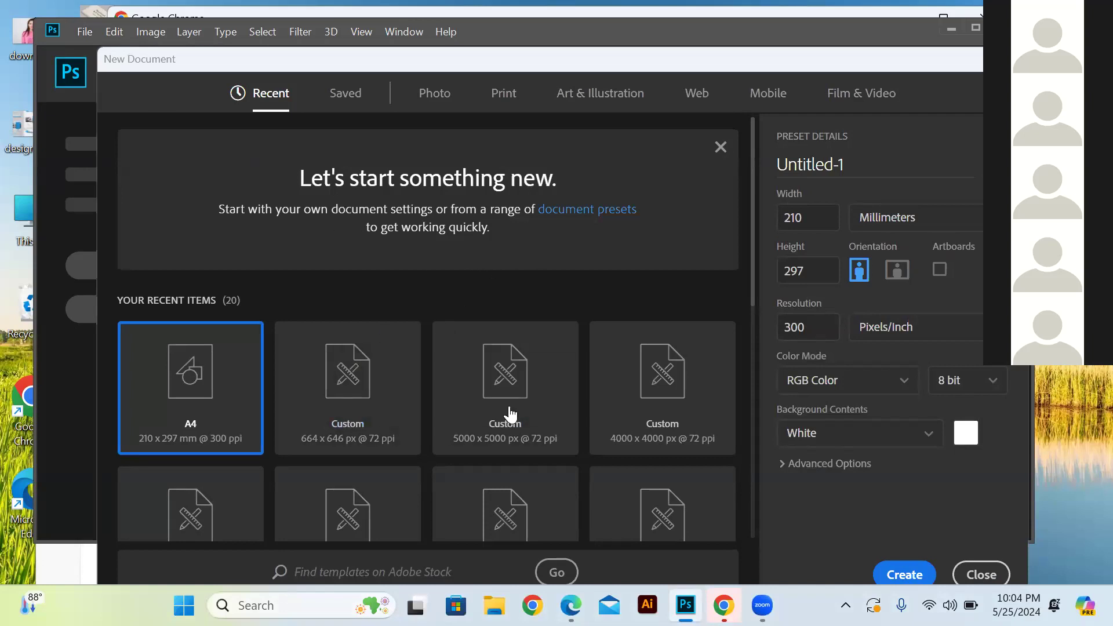
{"action": "left_click", "coordinate": [919, 579]}
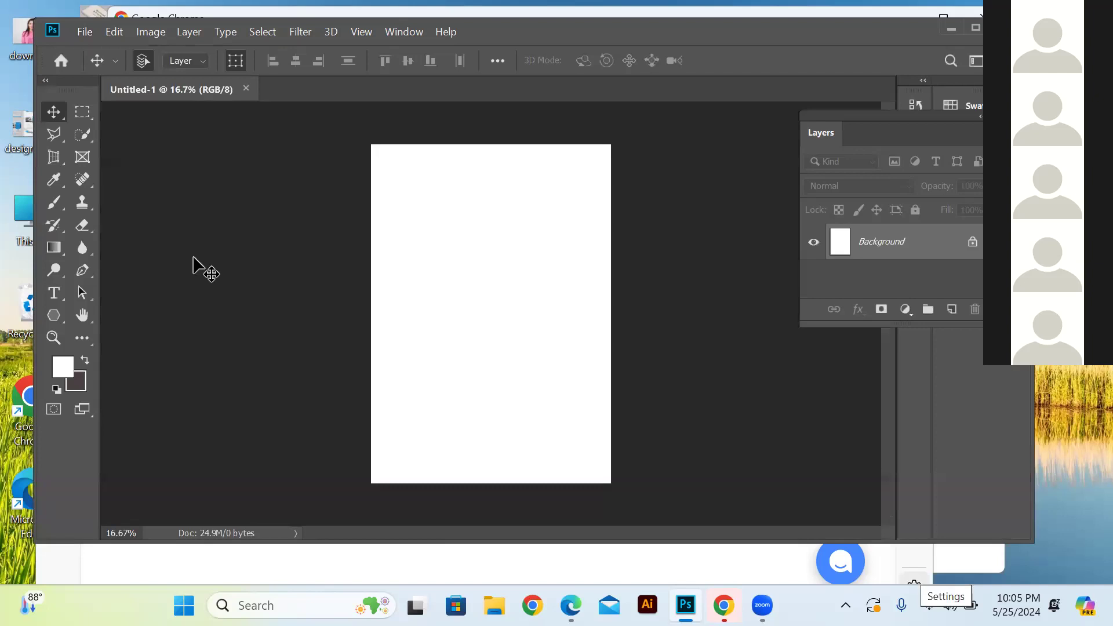
Open the download image of the woman in pink from the Desktop, inspect it up close and close it
{"action": "left_click", "coordinate": [85, 32]}
{"action": "left_click", "coordinate": [102, 66]}
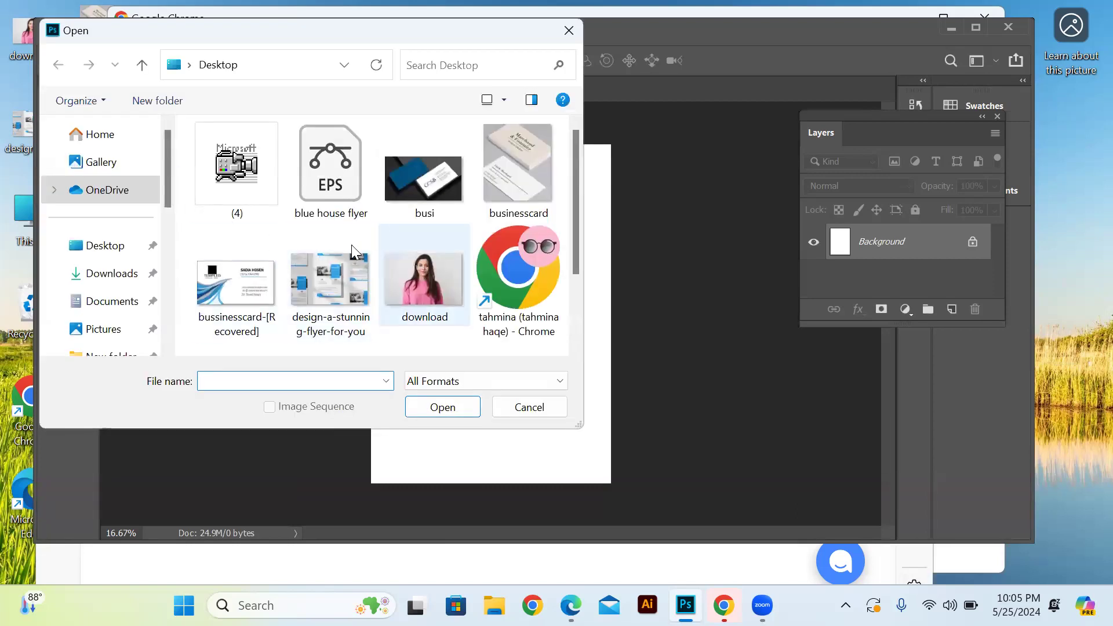
{"action": "scroll", "coordinate": [348, 308], "scroll_direction": "down", "scroll_amount": 2}
{"action": "scroll", "coordinate": [356, 300], "scroll_direction": "up", "scroll_amount": 2}
{"action": "left_click", "coordinate": [445, 285]}
{"action": "left_click", "coordinate": [440, 408]}
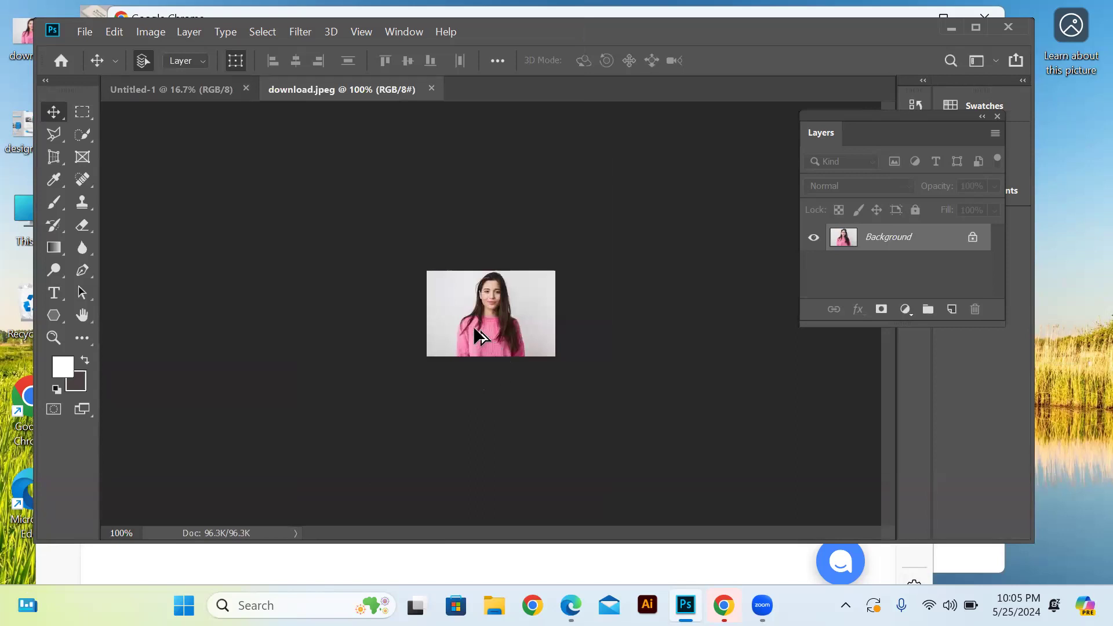
{"action": "scroll", "coordinate": [473, 326], "scroll_direction": "up", "scroll_amount": 4}
{"action": "scroll", "coordinate": [473, 320], "scroll_direction": "down", "scroll_amount": 3}
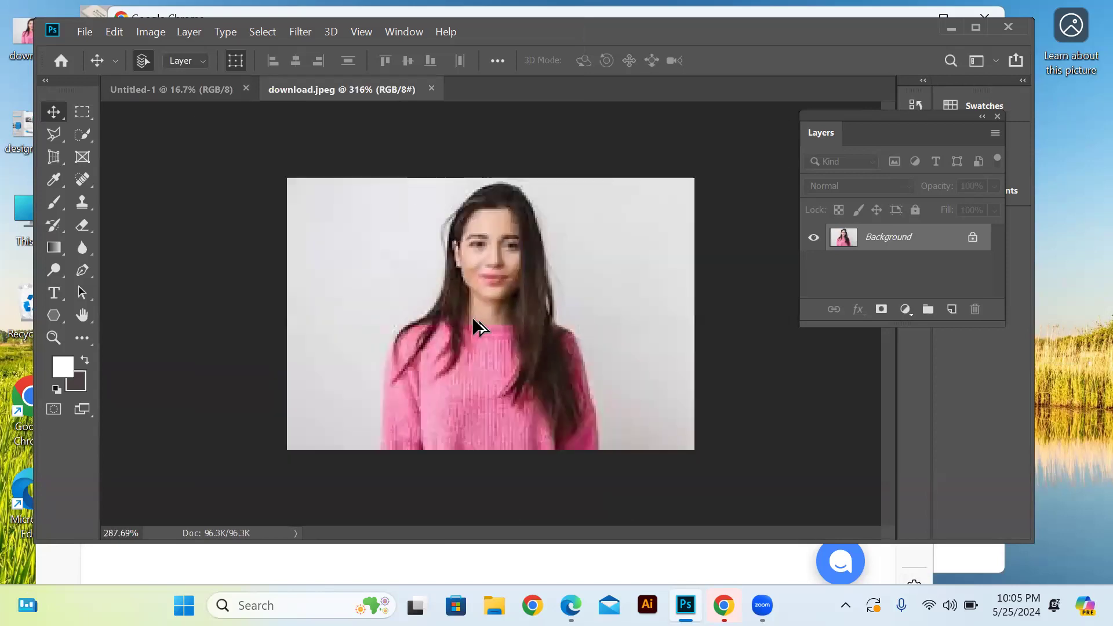
{"action": "left_click", "coordinate": [430, 89]}
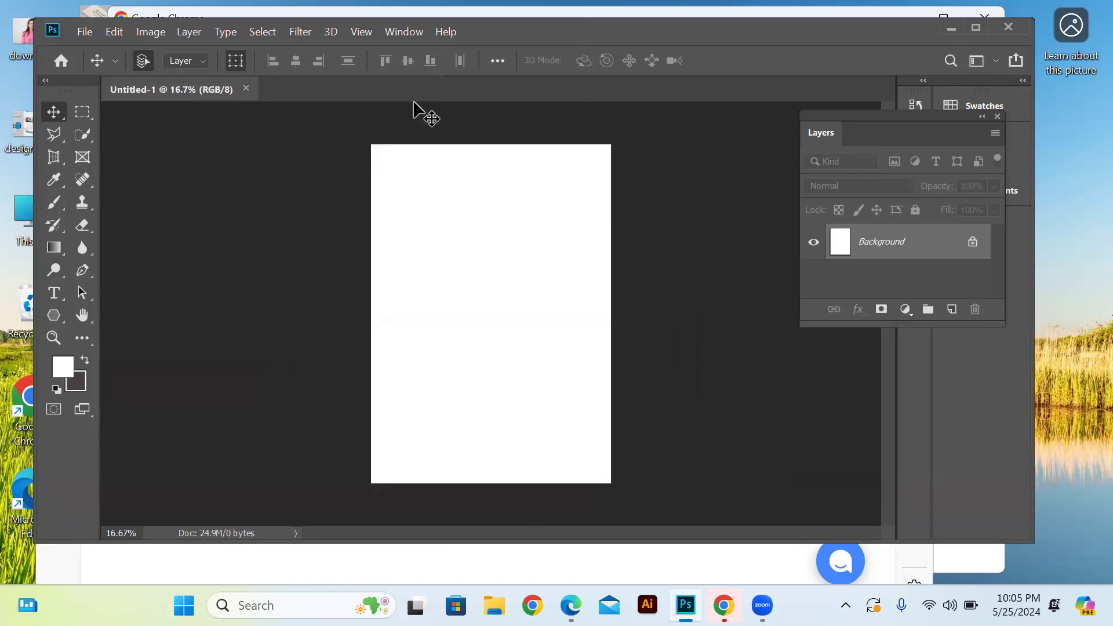
Create a second blank A4 document, 210 x 297 mm at 300 pixels/inch, with a white background
{"action": "left_click", "coordinate": [100, 36]}
{"action": "left_click", "coordinate": [87, 33]}
{"action": "left_click", "coordinate": [100, 50]}
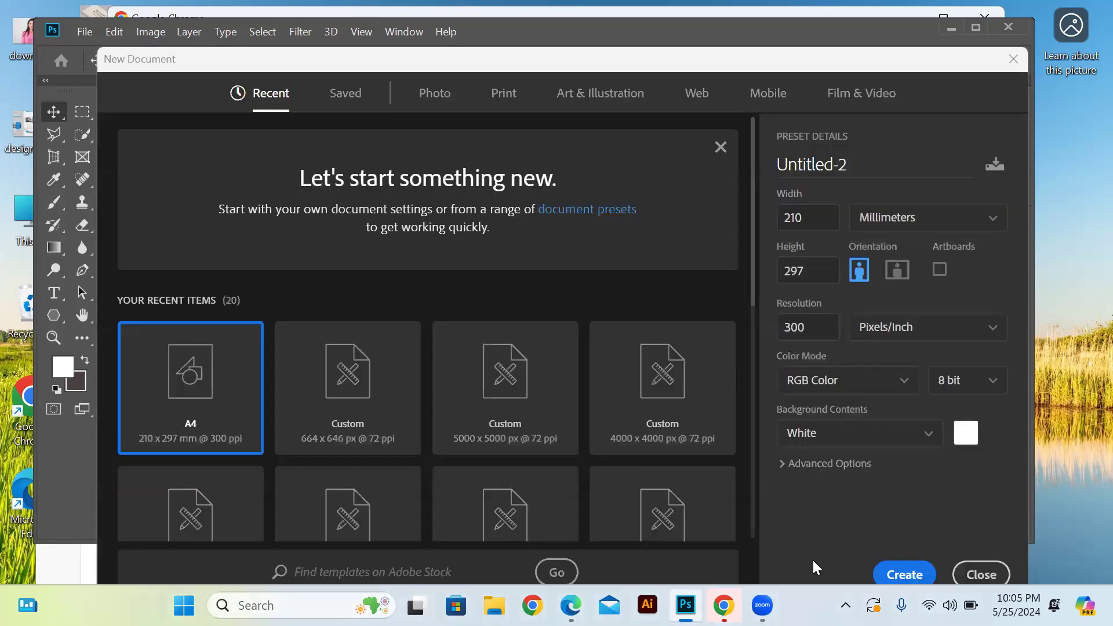
{"action": "left_click", "coordinate": [904, 574]}
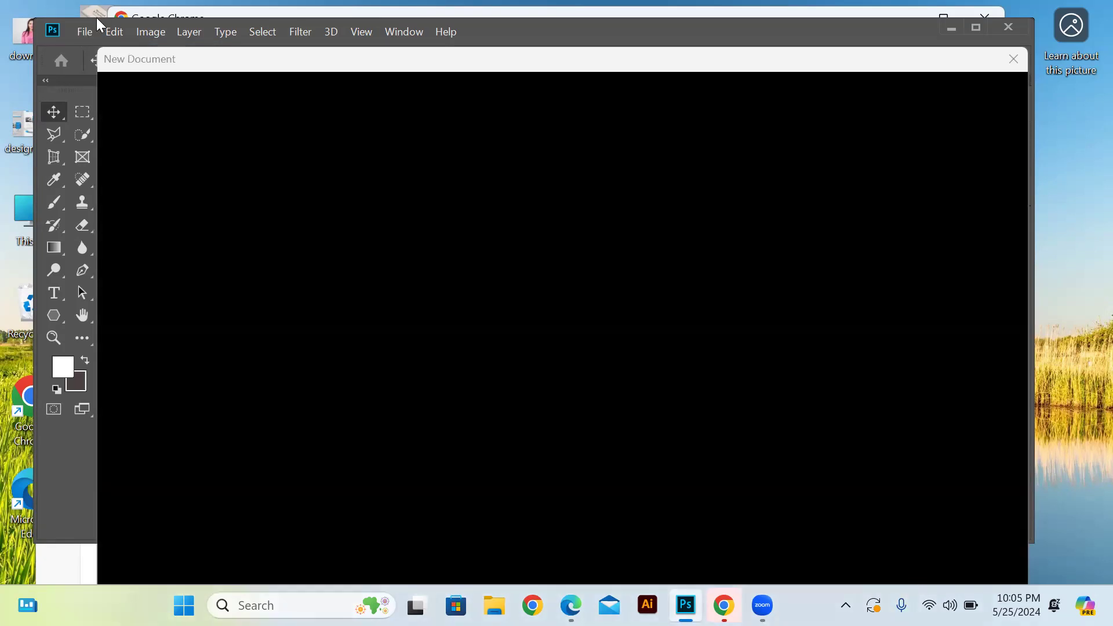
{"action": "left_click", "coordinate": [89, 32]}
{"action": "left_click", "coordinate": [112, 64]}
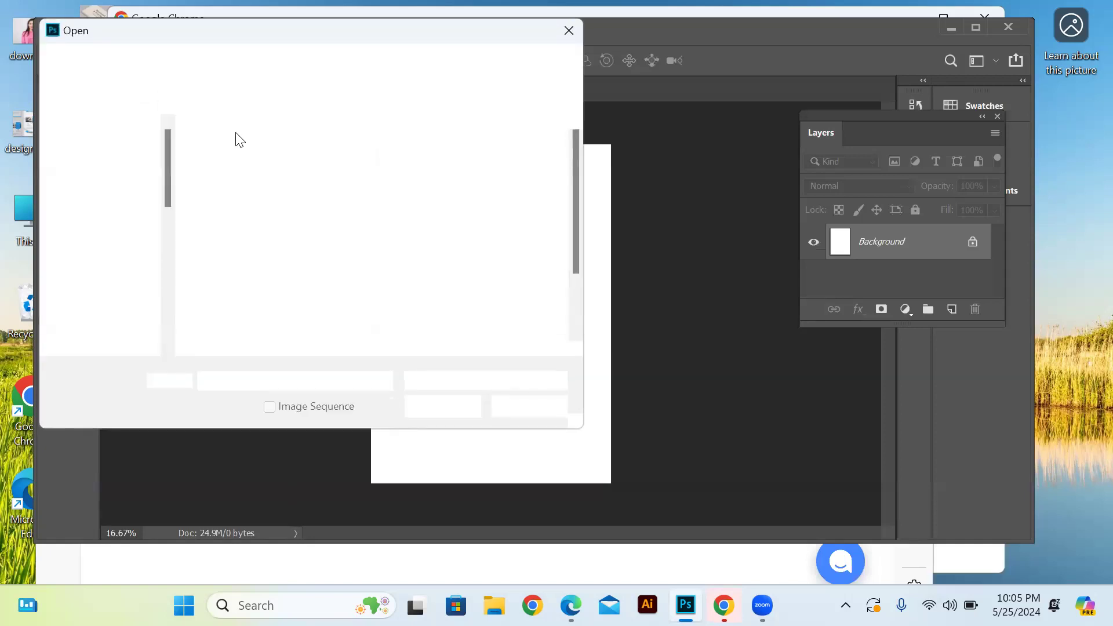
{"action": "scroll", "coordinate": [299, 243], "scroll_direction": "down", "scroll_amount": 2}
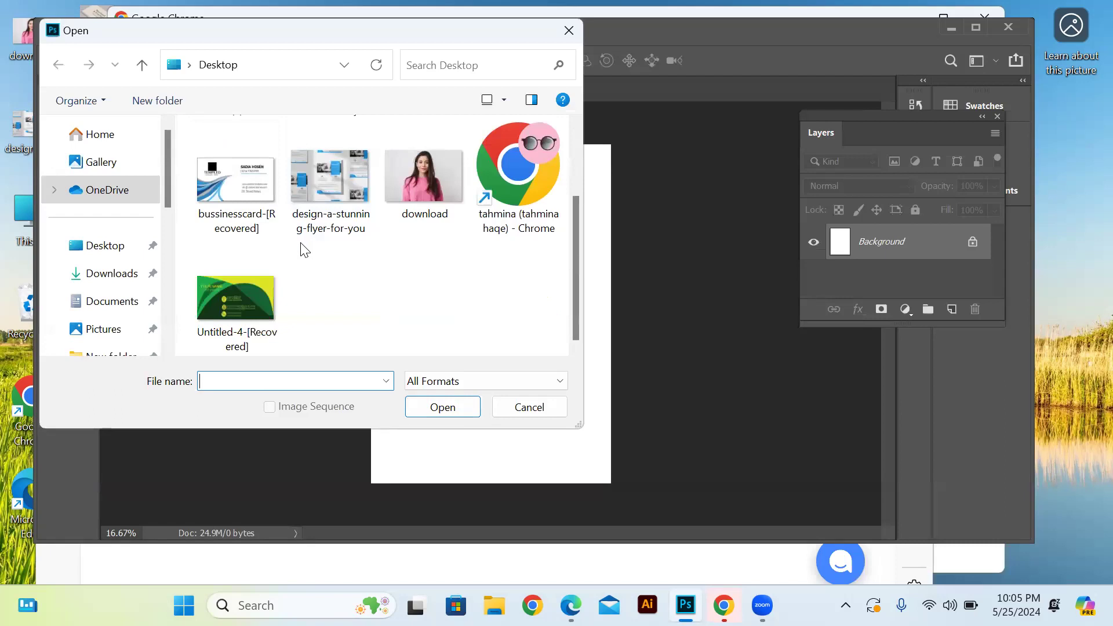
{"action": "scroll", "coordinate": [300, 243], "scroll_direction": "up", "scroll_amount": 2}
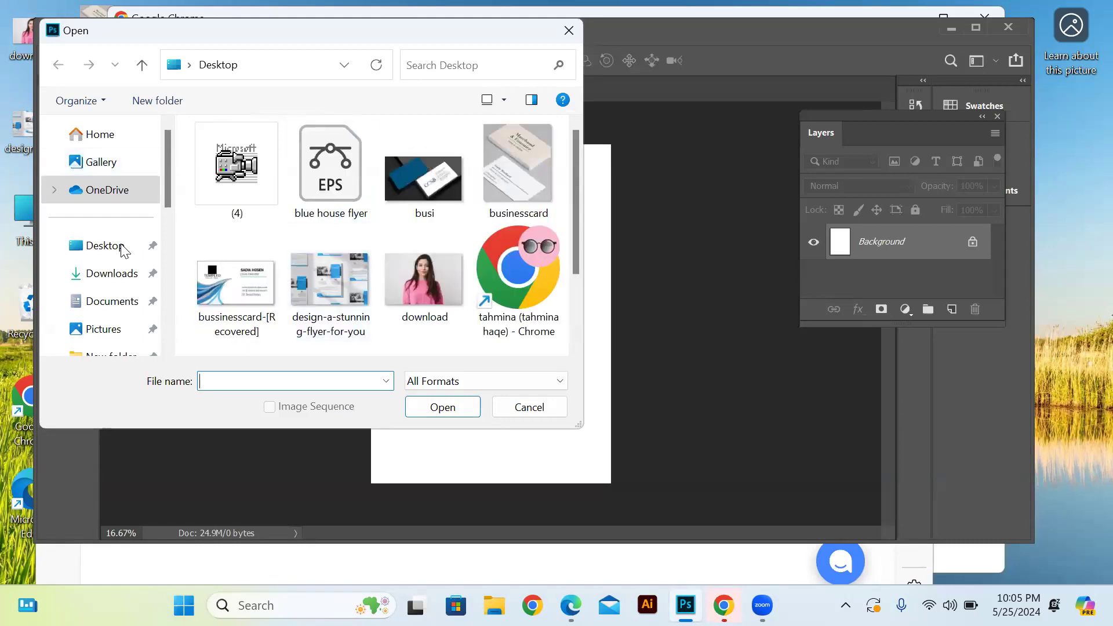
{"action": "left_click", "coordinate": [110, 259]}
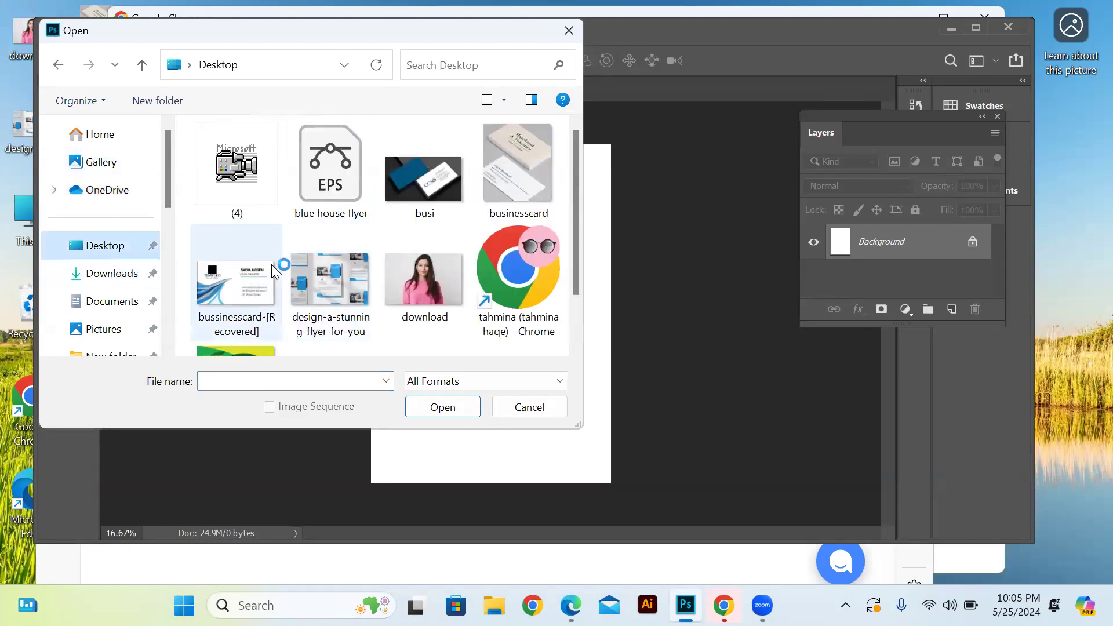
{"action": "scroll", "coordinate": [519, 348], "scroll_direction": "down", "scroll_amount": 2}
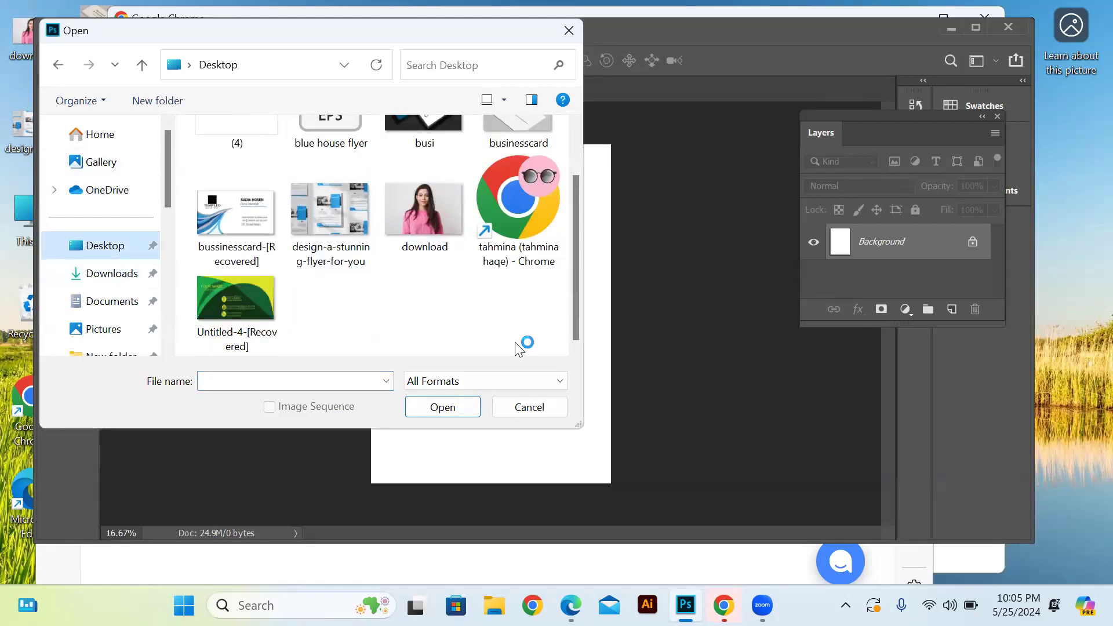
{"action": "left_click", "coordinate": [524, 408]}
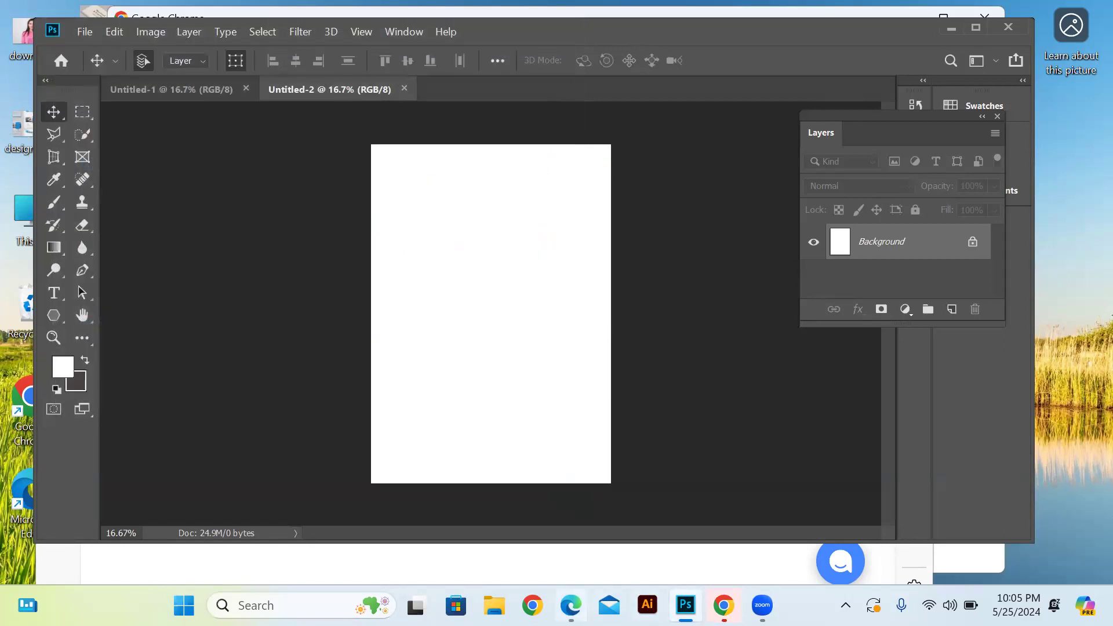
Switch to Chrome with the saved profile and go to unsplash.com
{"action": "left_click", "coordinate": [532, 605]}
{"action": "left_click", "coordinate": [553, 357]}
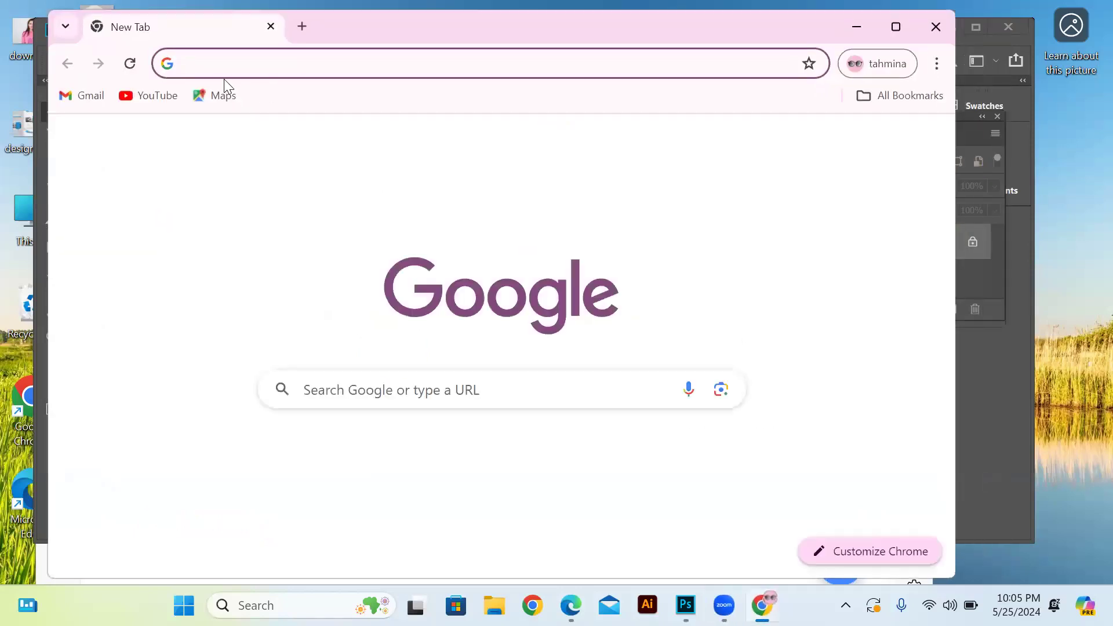
{"action": "left_click", "coordinate": [210, 63]}
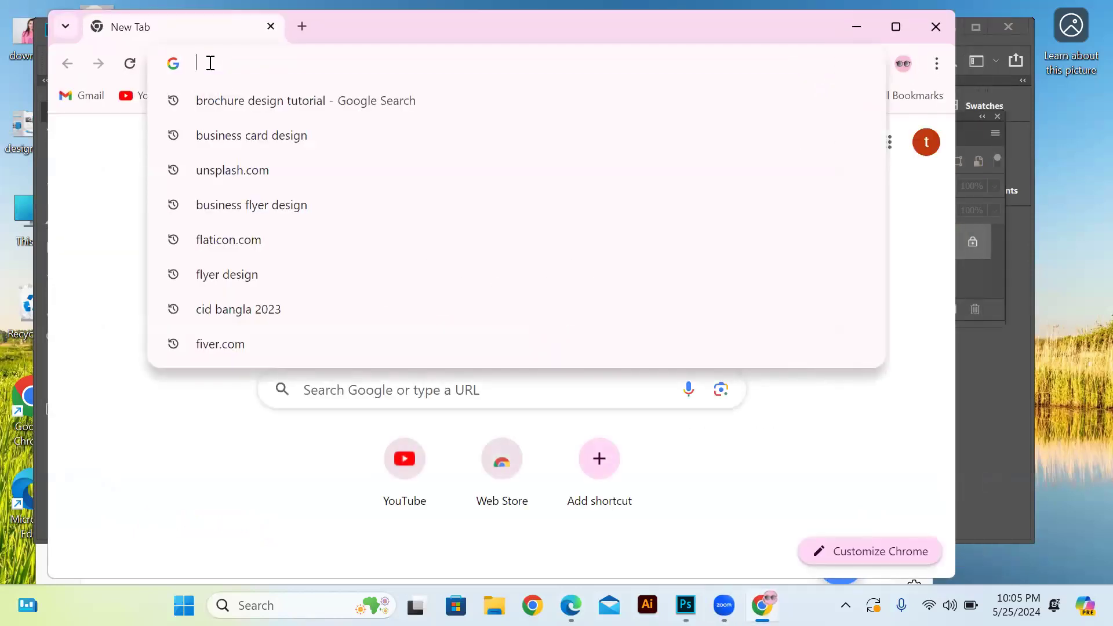
{"action": "type", "text": "unspl"}
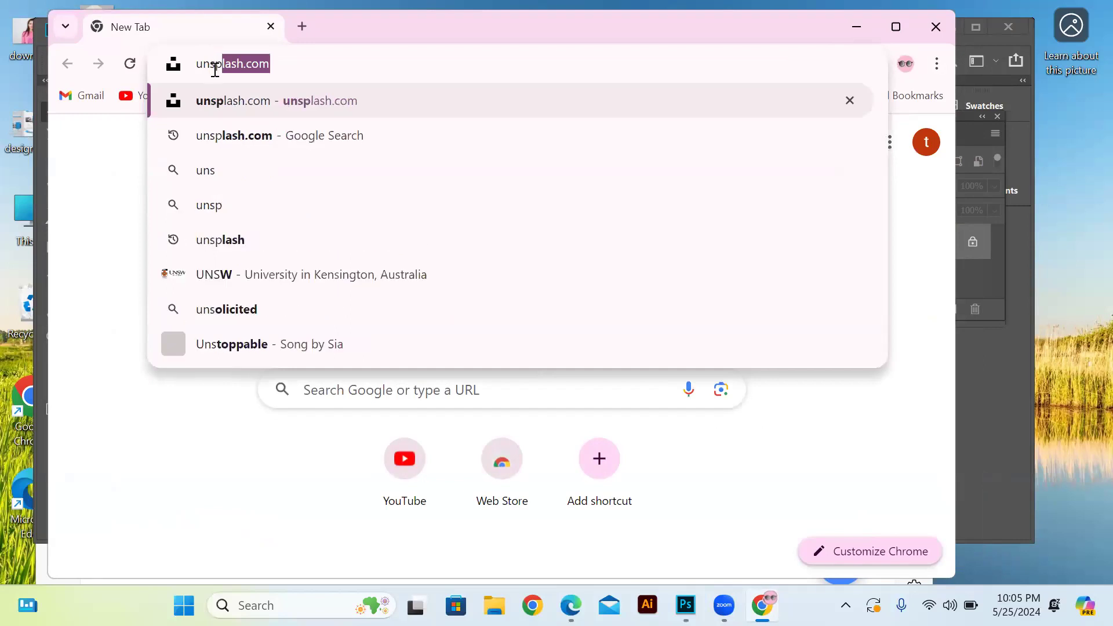
{"action": "type", "text": "as"}
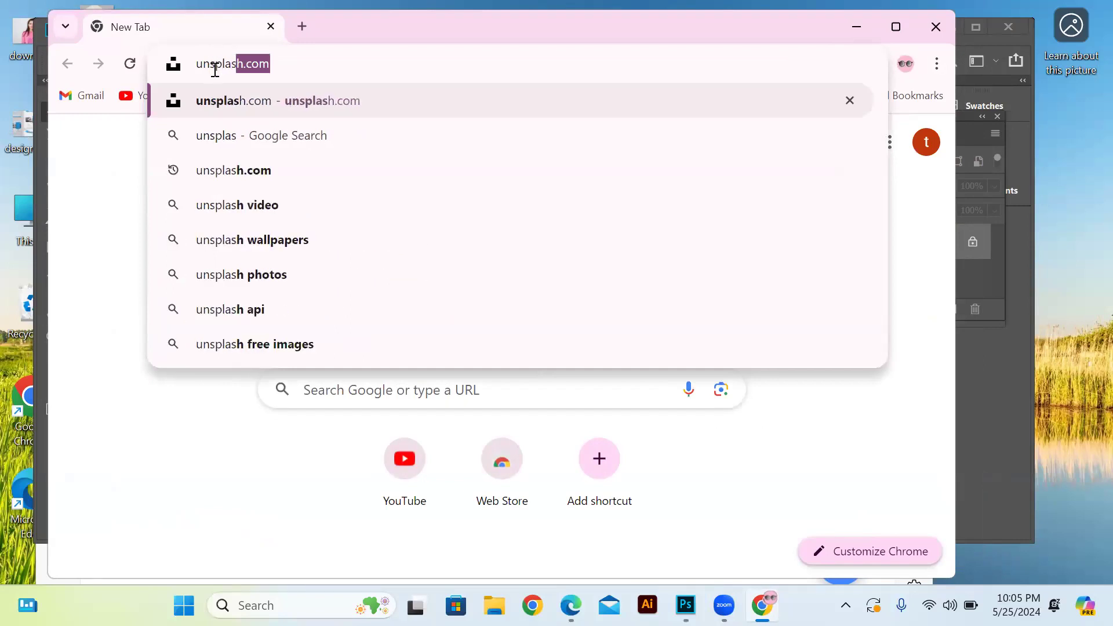
{"action": "type", "text": "h"}
{"action": "left_click", "coordinate": [243, 102]}
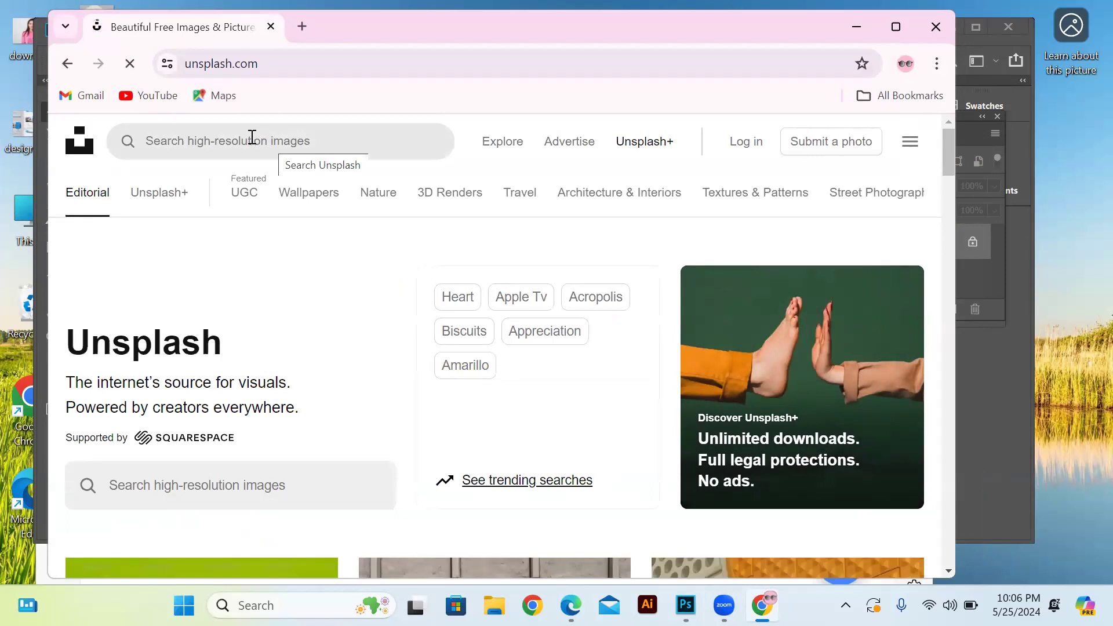
Search Unsplash for "acne skin" images
{"action": "left_click", "coordinate": [252, 139]}
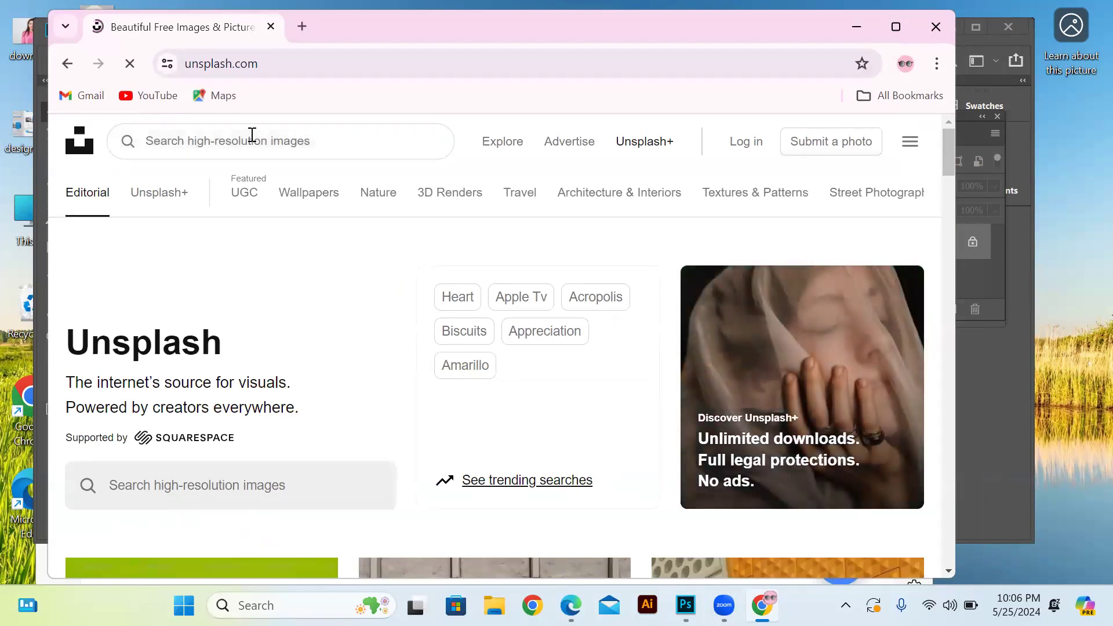
{"action": "type", "text": "acne skin"}
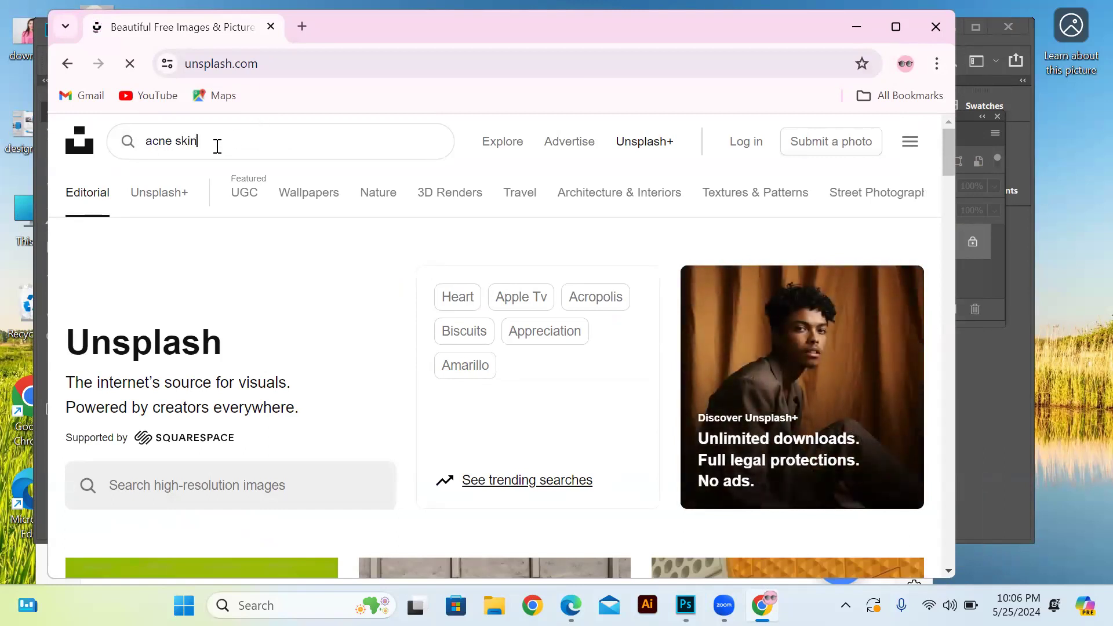
{"action": "left_click", "coordinate": [126, 145]}
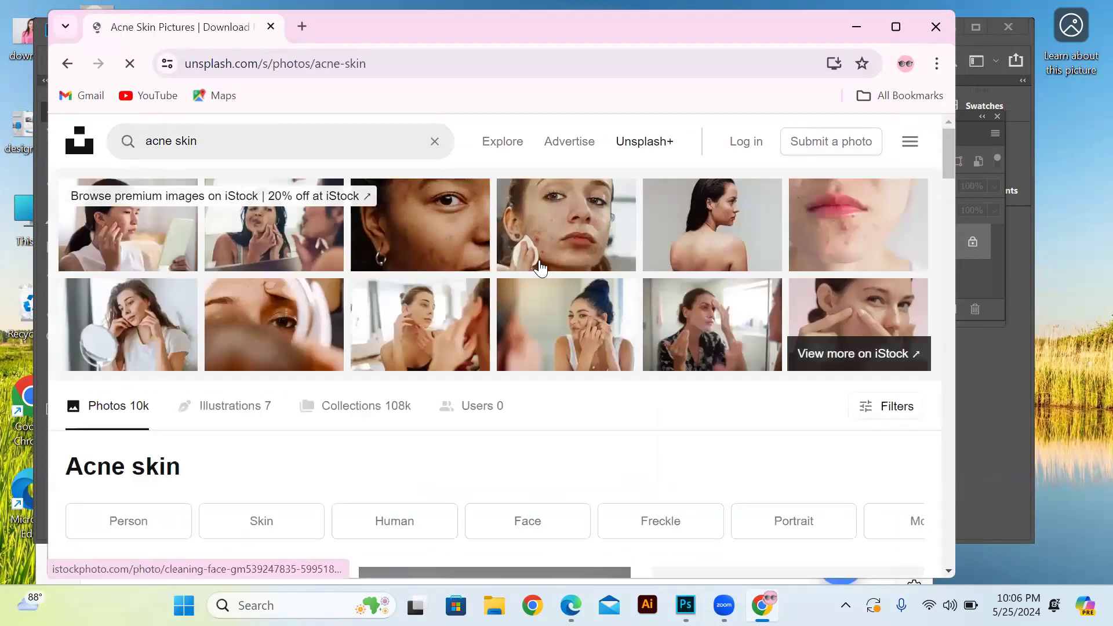
{"action": "left_click", "coordinate": [853, 231]}
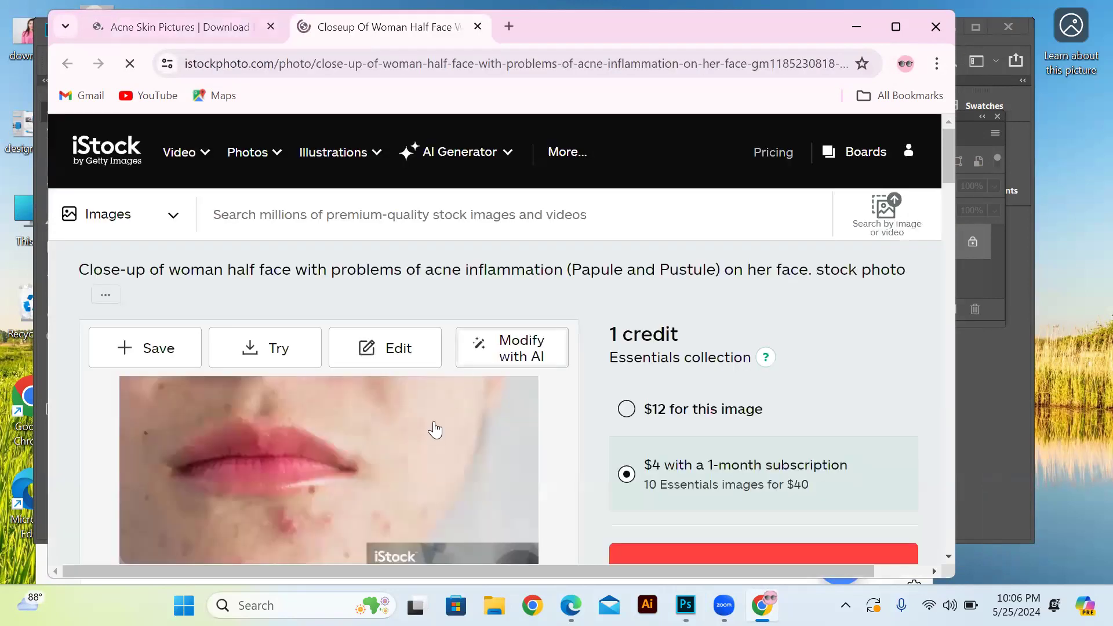
{"action": "right_click", "coordinate": [431, 433]}
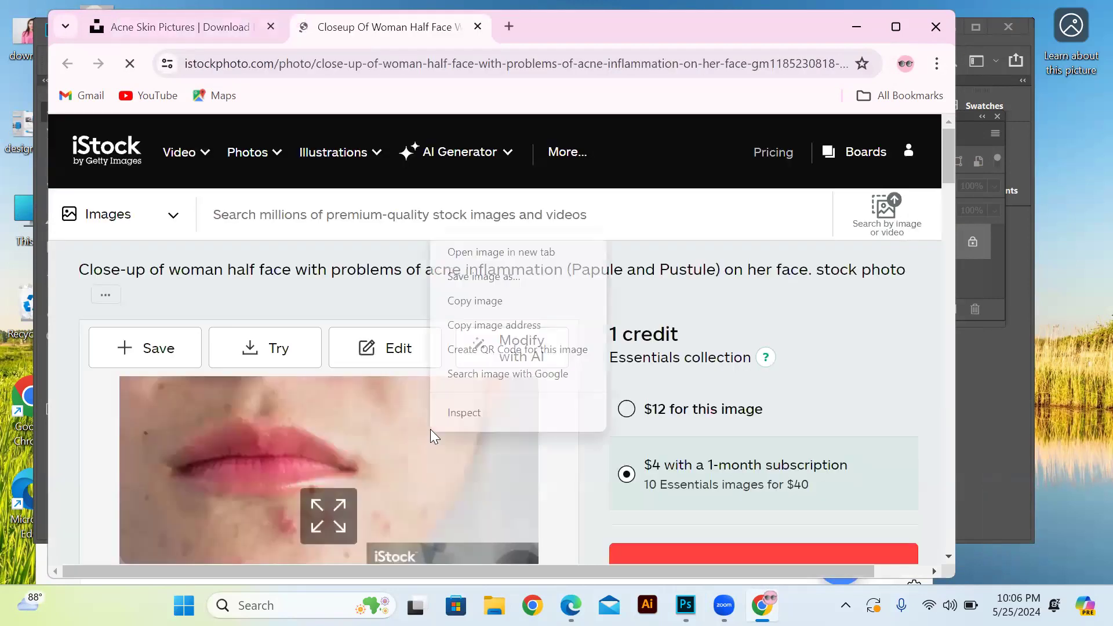
{"action": "left_click", "coordinate": [480, 275]}
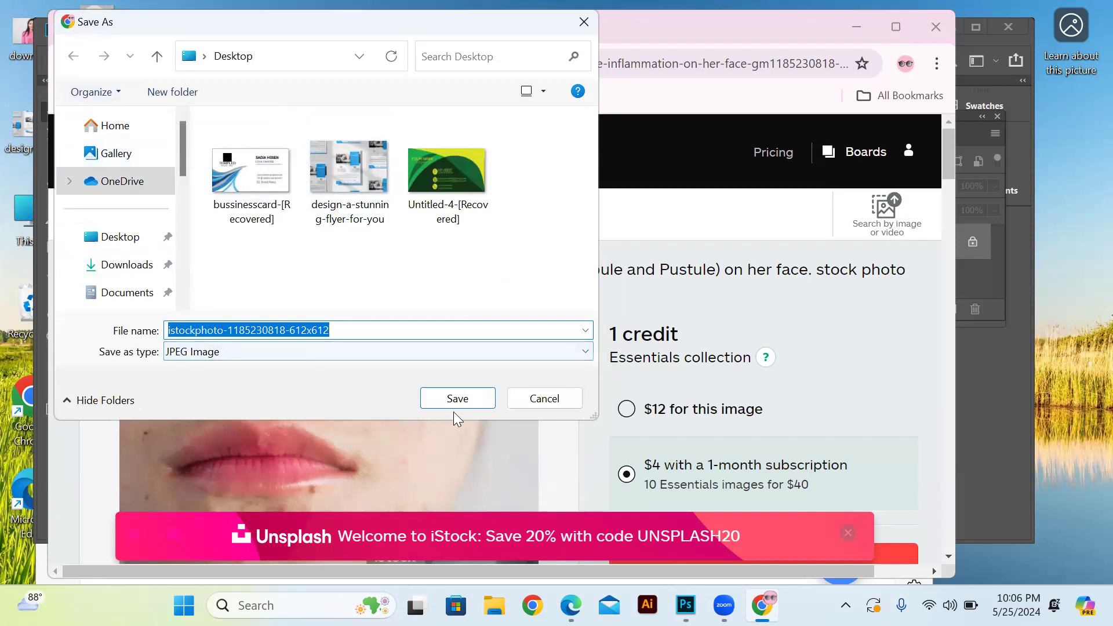
{"action": "left_click", "coordinate": [456, 397]}
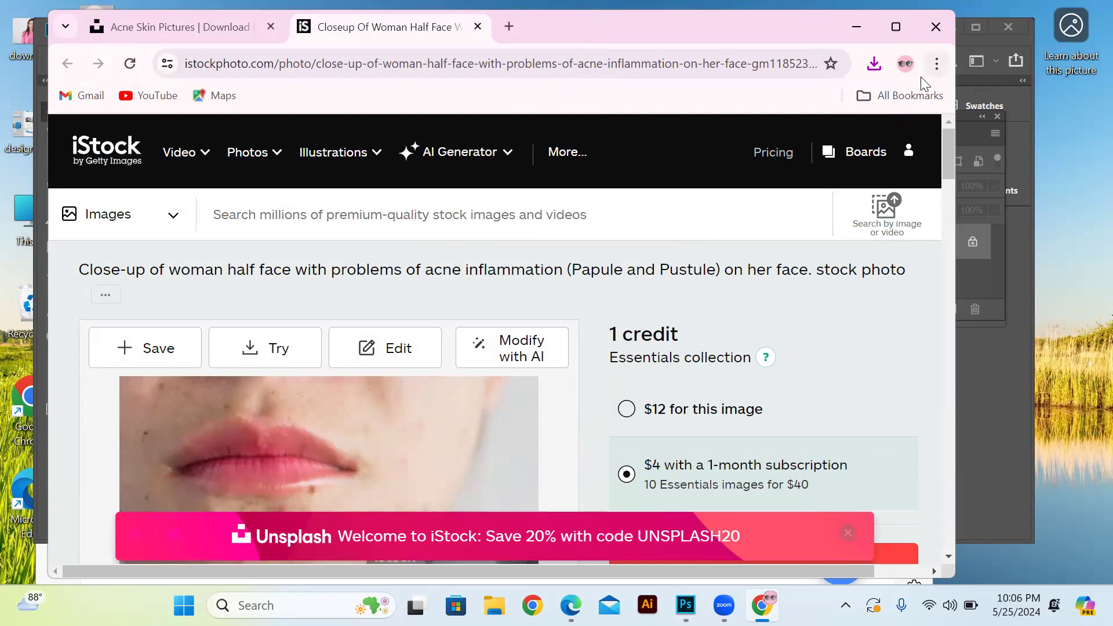
{"action": "scroll", "coordinate": [640, 256], "scroll_direction": "down", "scroll_amount": 5}
{"action": "scroll", "coordinate": [639, 256], "scroll_direction": "up", "scroll_amount": 5}
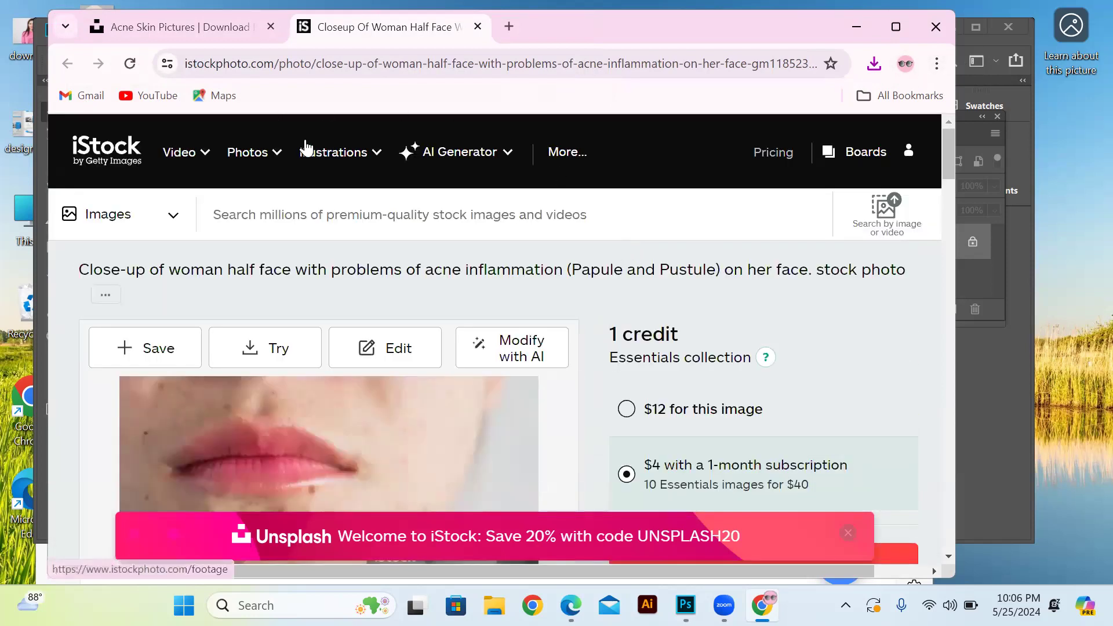
{"action": "mouse_move", "coordinate": [421, 168]}
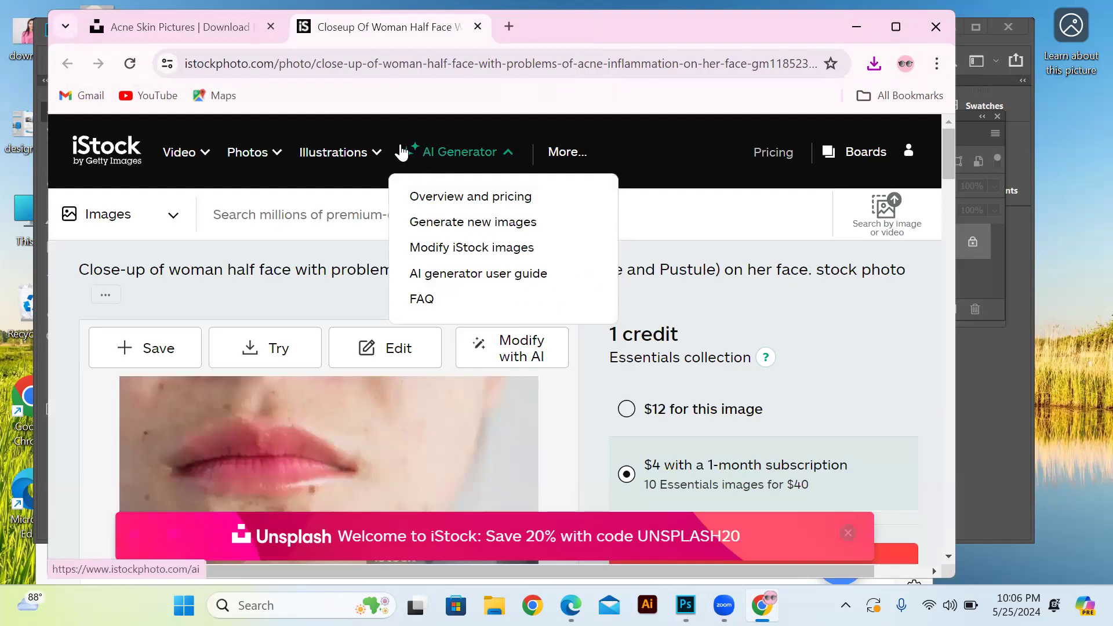
{"action": "mouse_move", "coordinate": [333, 152]}
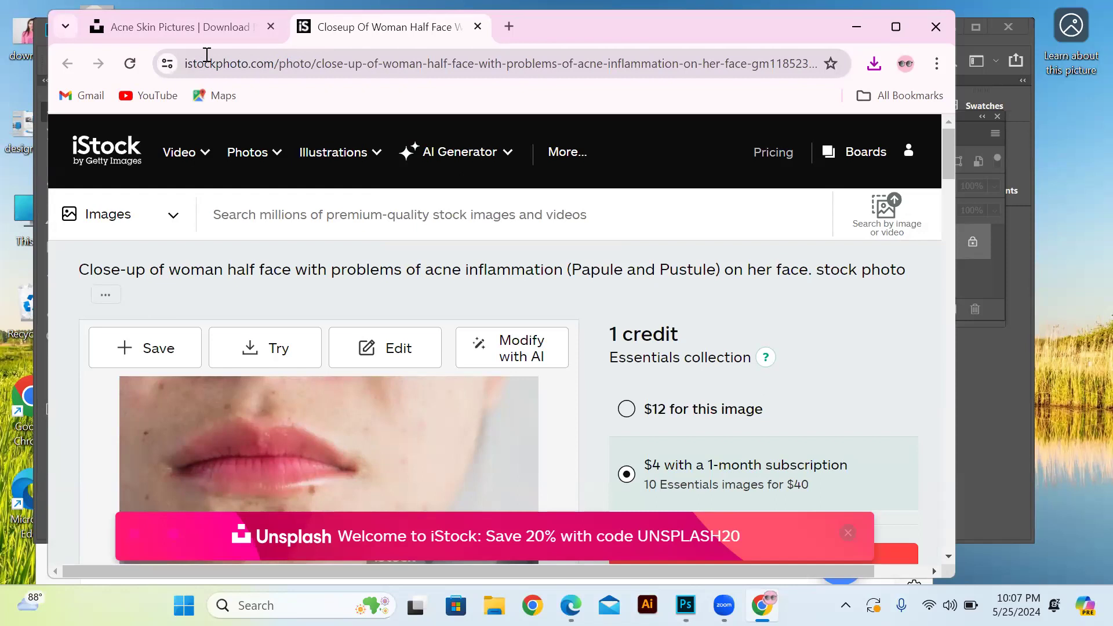
{"action": "left_click", "coordinate": [187, 60]}
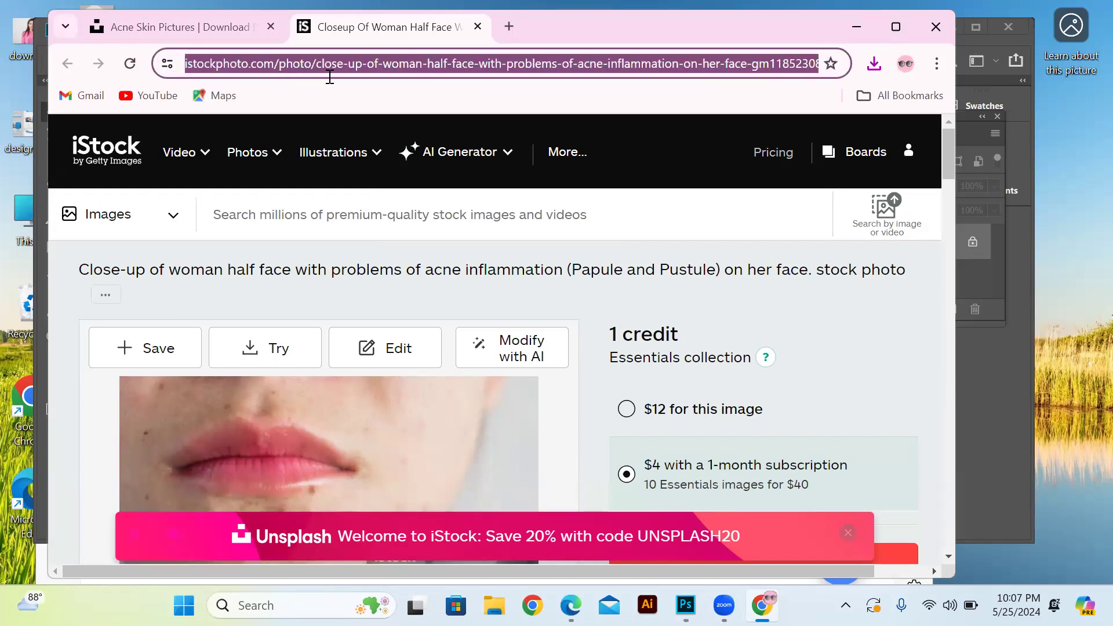
{"action": "key", "text": "BackSpace"}
{"action": "type", "text": "a"}
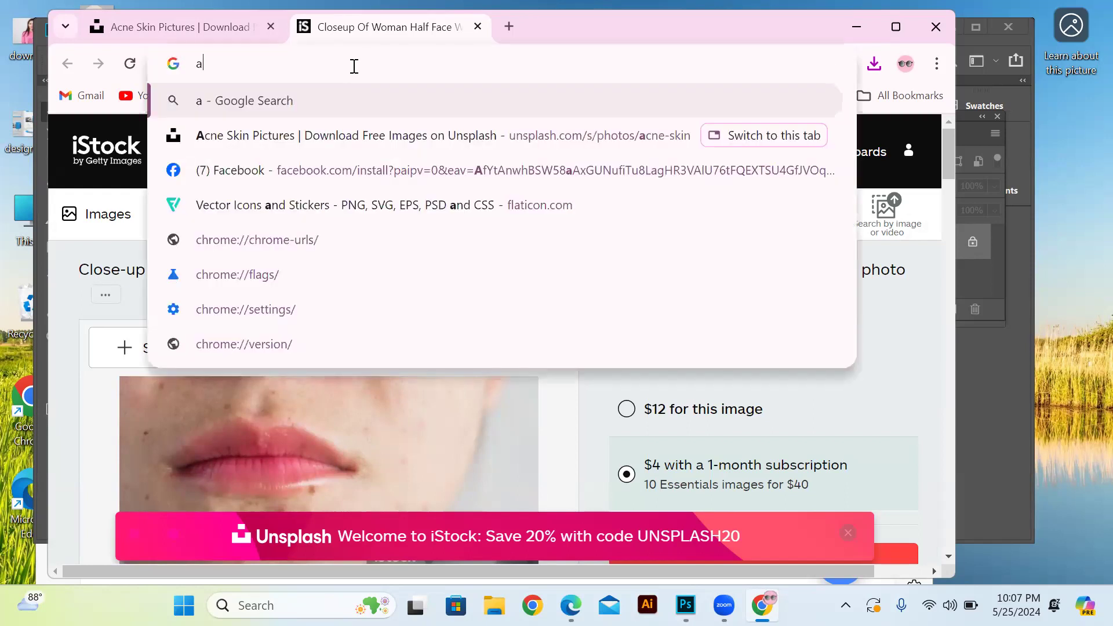
{"action": "key", "text": "BackSpace"}
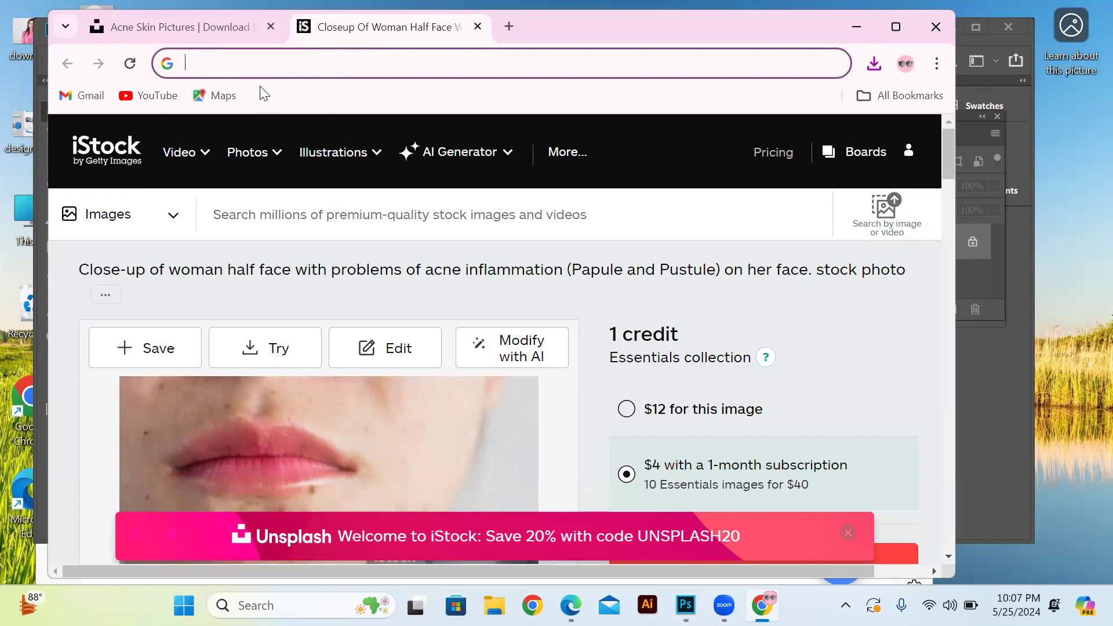
{"action": "mouse_move", "coordinate": [356, 416]}
{"action": "scroll", "coordinate": [636, 299], "scroll_direction": "down", "scroll_amount": 5}
{"action": "scroll", "coordinate": [638, 300], "scroll_direction": "up", "scroll_amount": 5}
{"action": "left_click", "coordinate": [131, 67]}
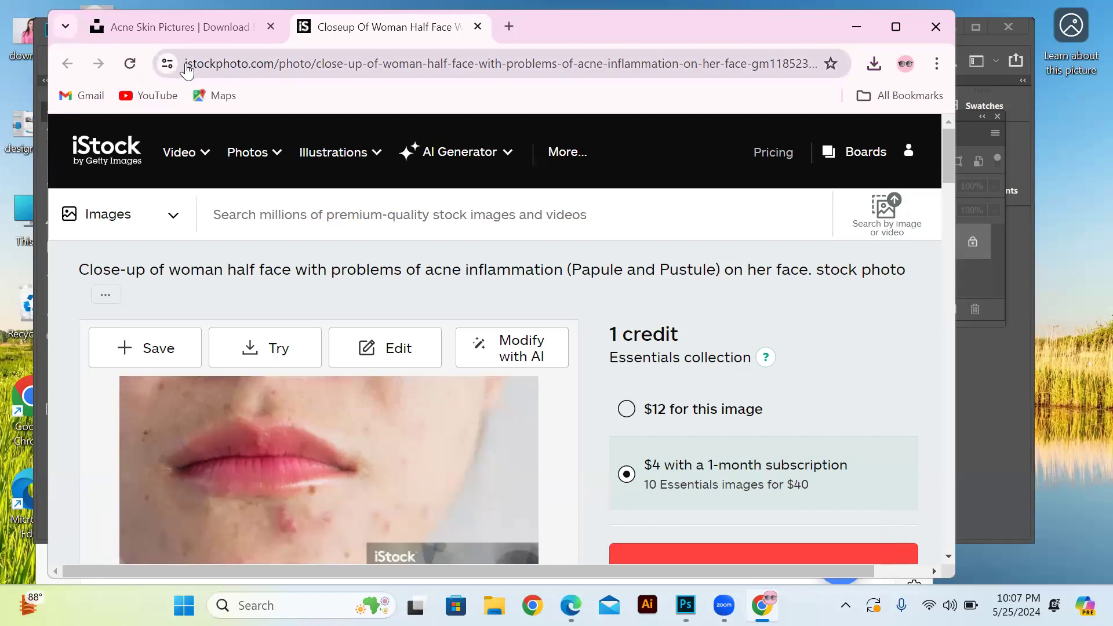
Select and copy the full web address of the iStock acne photo page
{"action": "left_click_drag", "start_coordinate": [815, 63], "coordinate": [179, 87]}
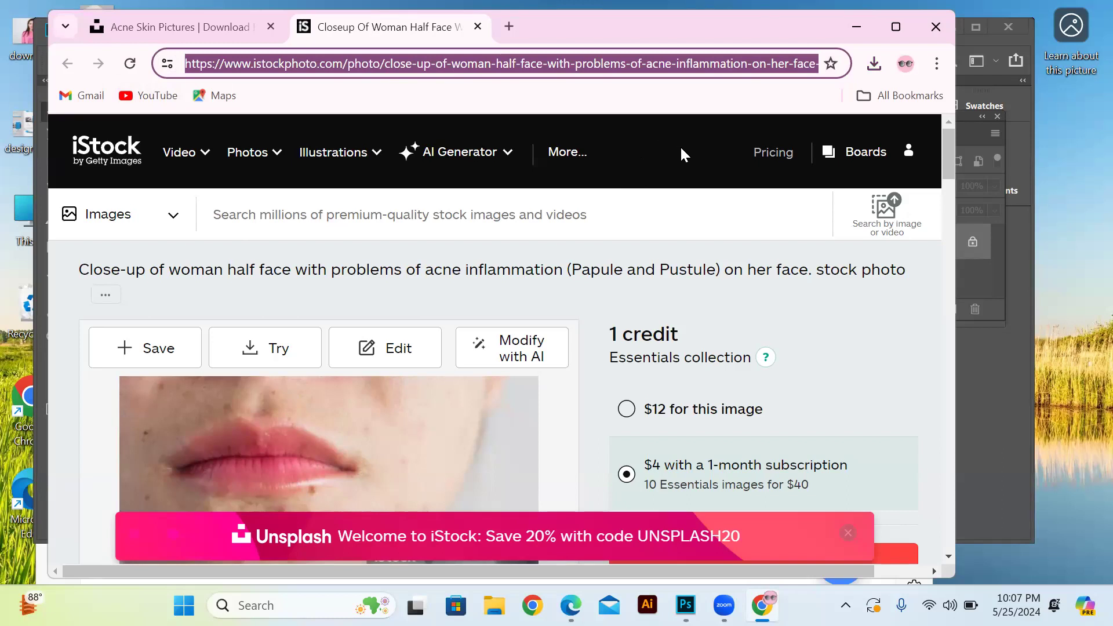
{"action": "key", "text": "ctrl+a"}
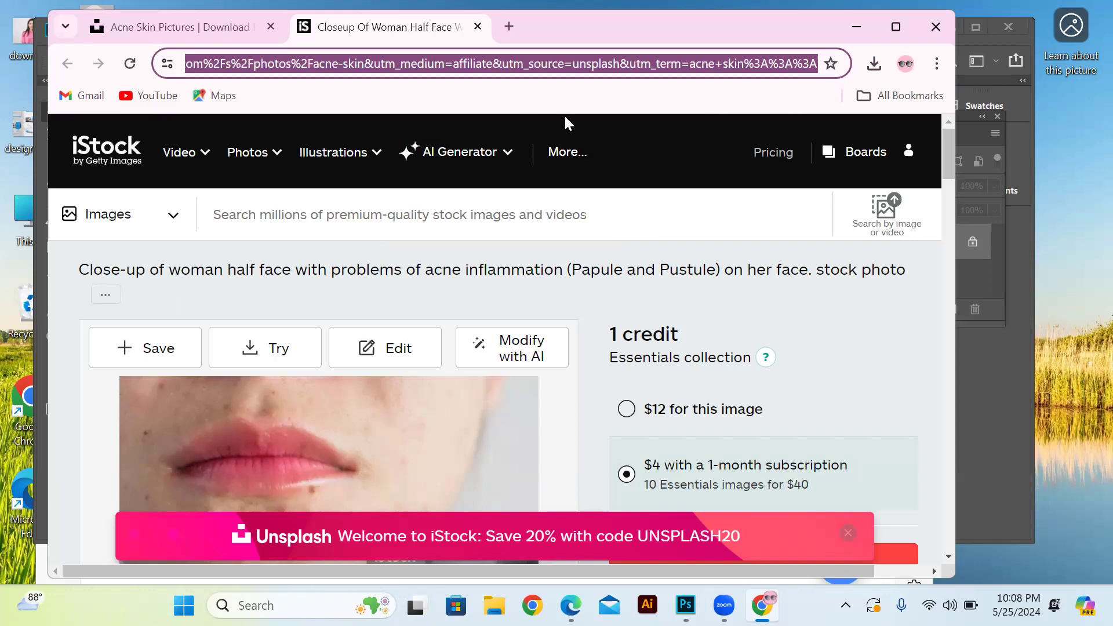
{"action": "left_click", "coordinate": [179, 152]}
{"action": "left_click", "coordinate": [249, 152]}
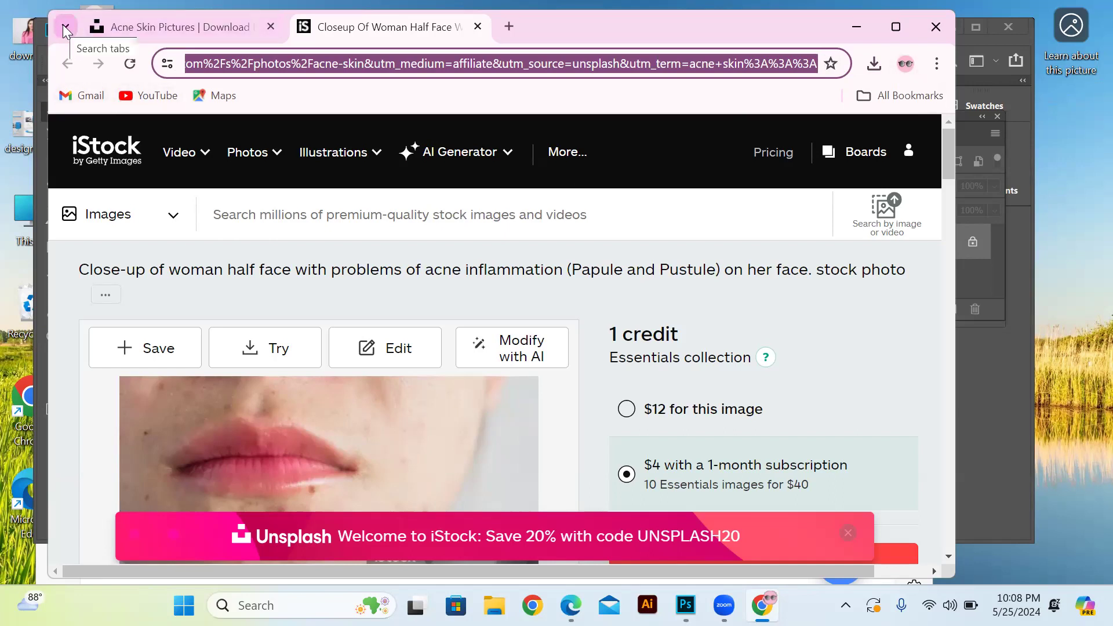
{"action": "mouse_move", "coordinate": [342, 152]}
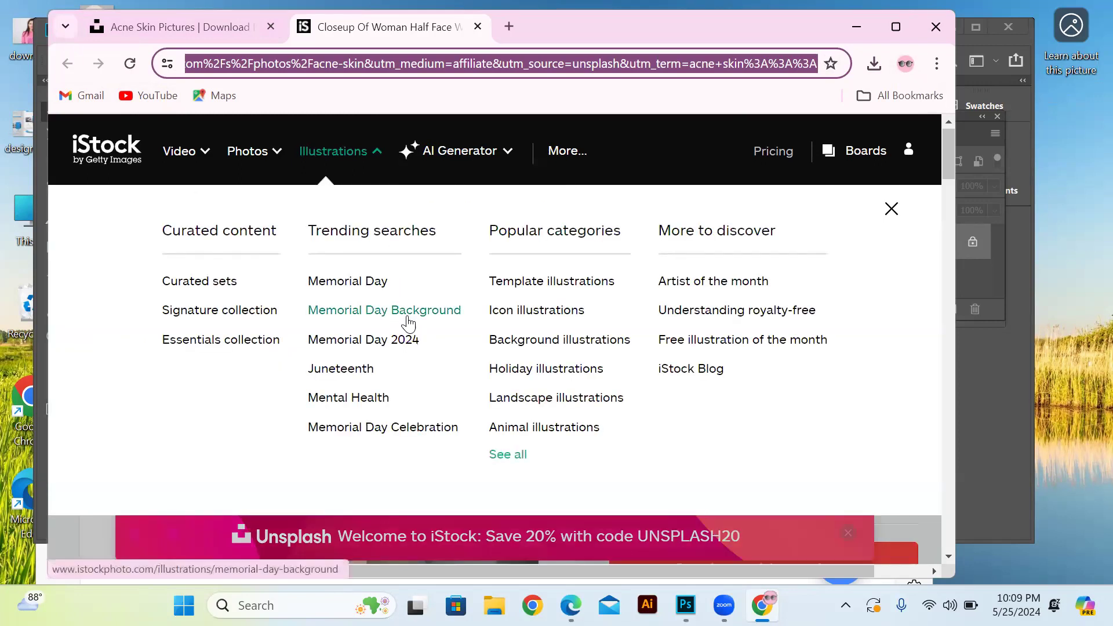
{"action": "scroll", "coordinate": [421, 183], "scroll_direction": "down", "scroll_amount": 5}
{"action": "scroll", "coordinate": [421, 183], "scroll_direction": "up", "scroll_amount": 5}
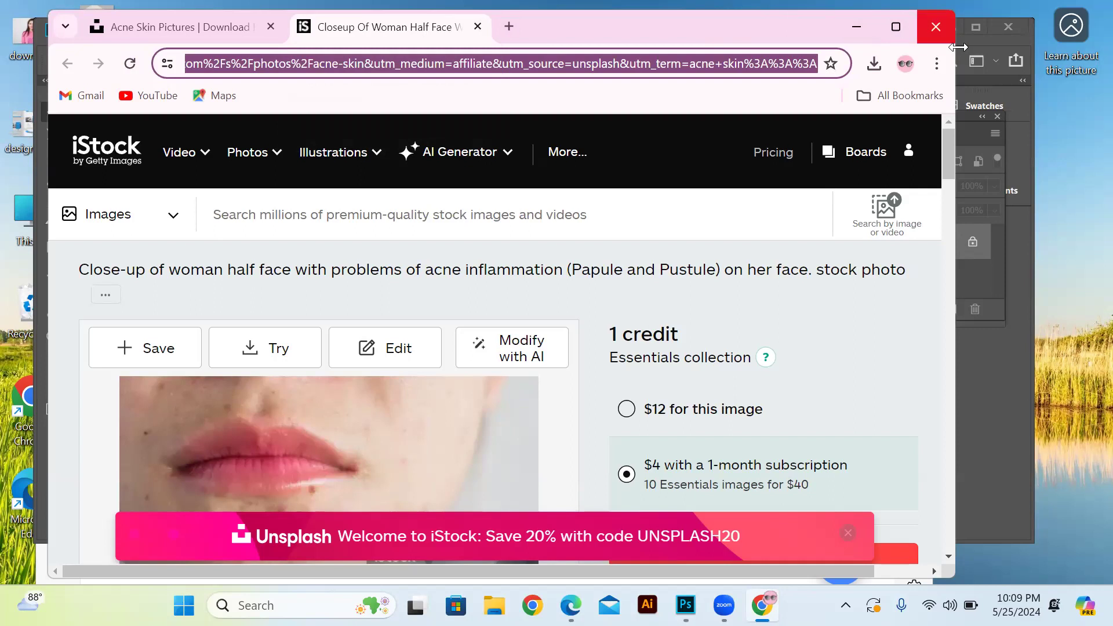
Search Google for "getpaidstock" in a new browser tab and open the GetPaidStock.com home page
{"action": "left_click", "coordinate": [506, 28]}
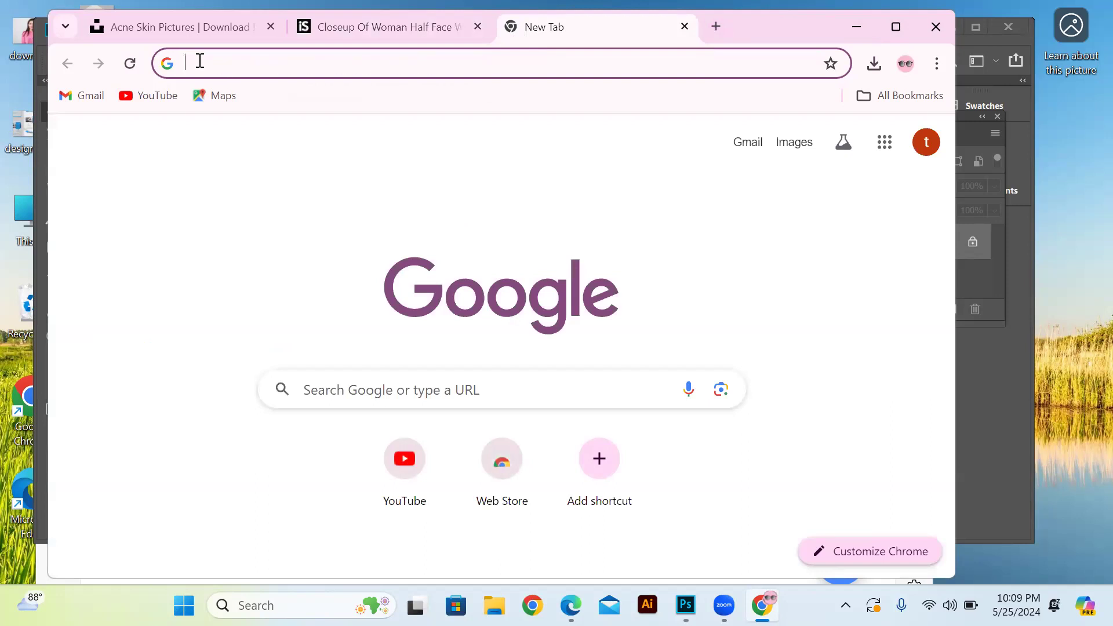
{"action": "type", "text": "get"}
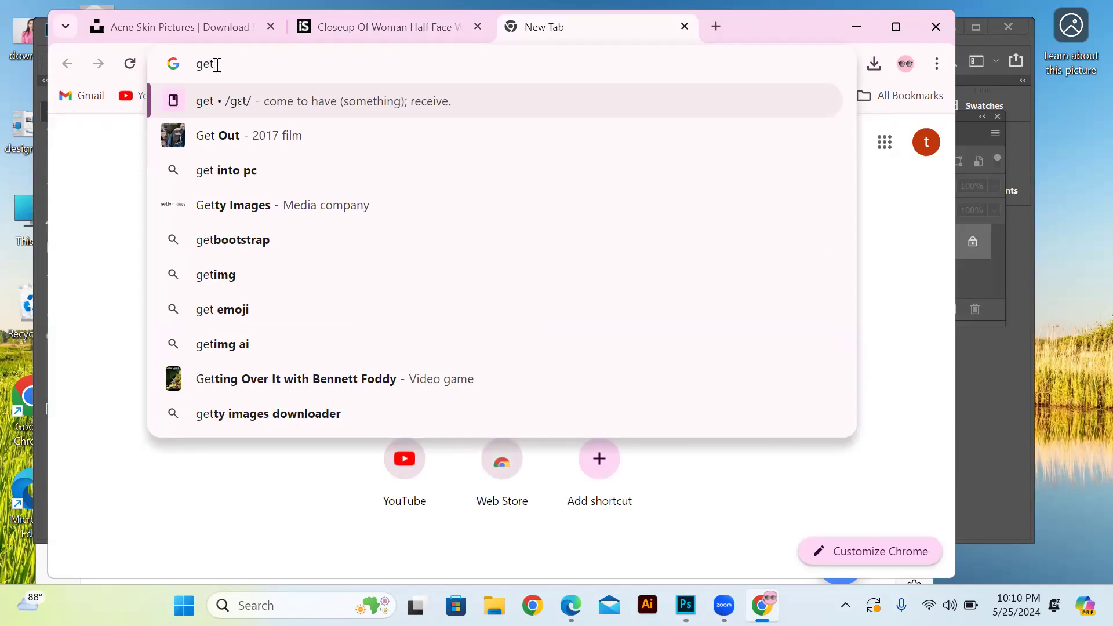
{"action": "type", "text": "p"}
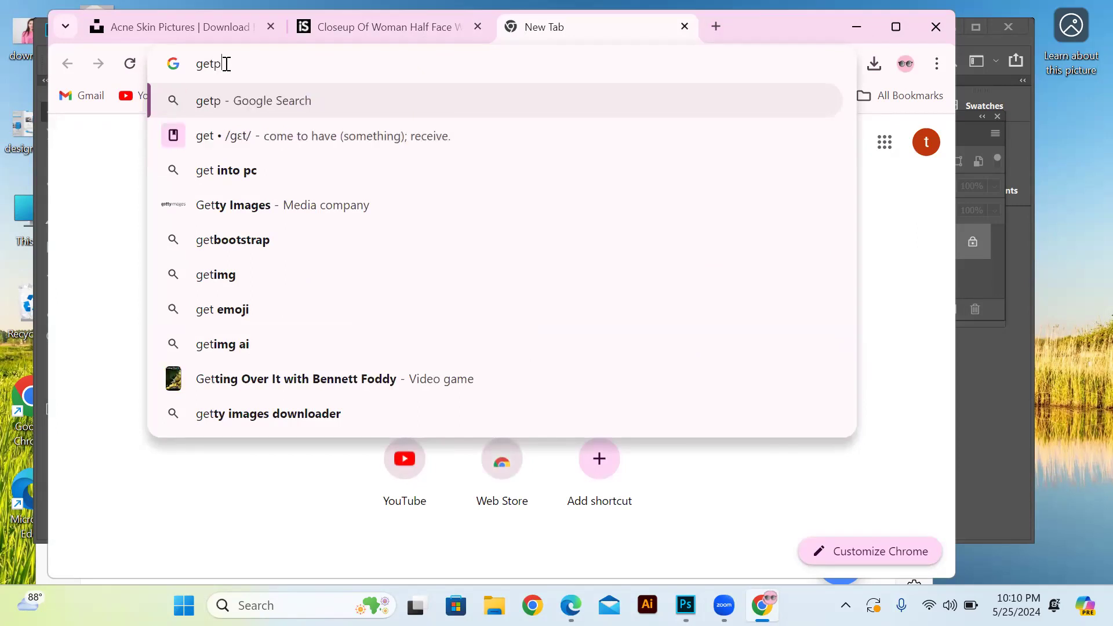
{"action": "type", "text": "aid"}
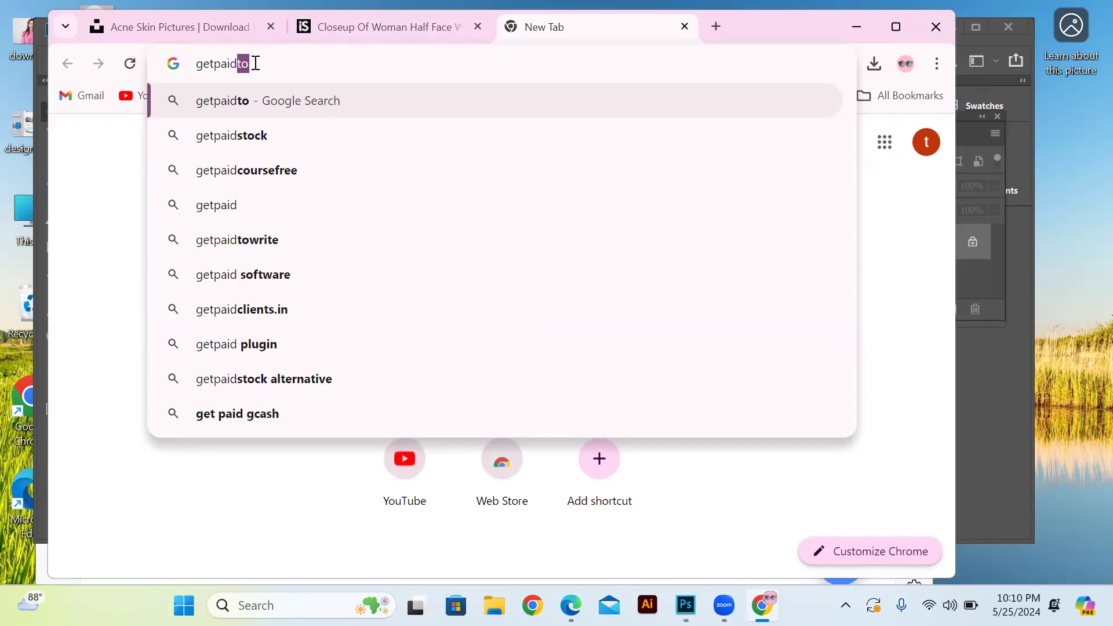
{"action": "type", "text": "s"}
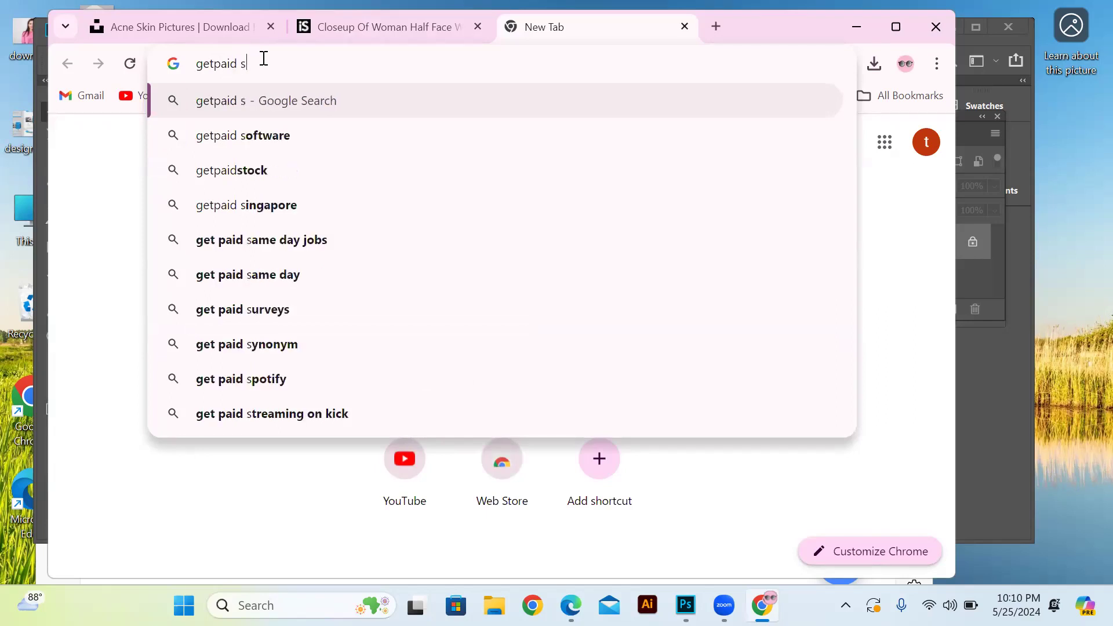
{"action": "type", "text": "tock"}
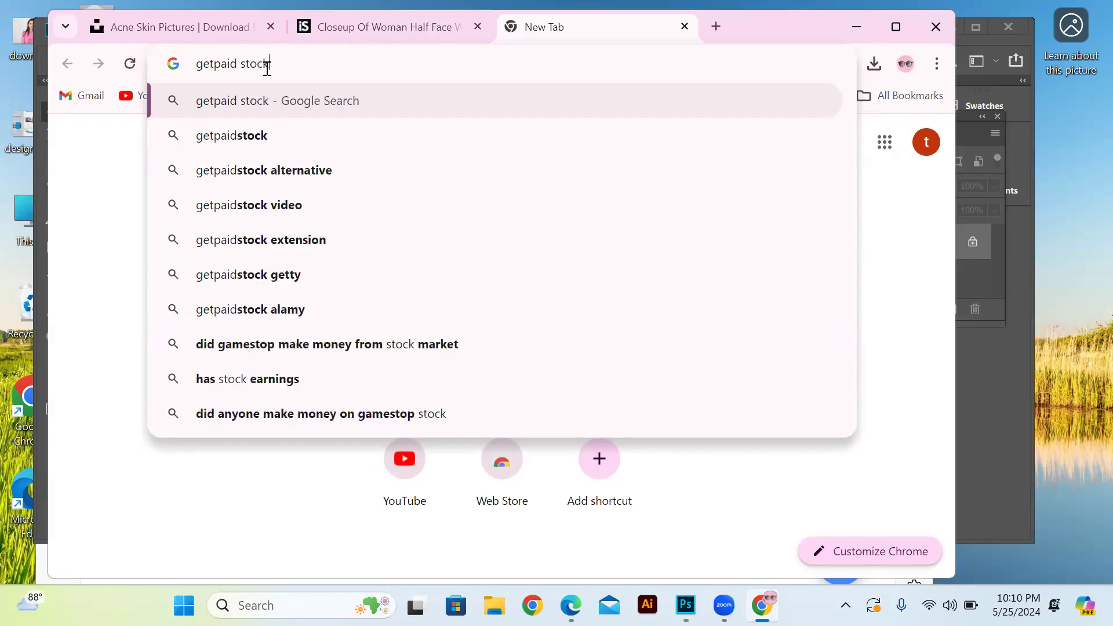
{"action": "left_click", "coordinate": [247, 139]}
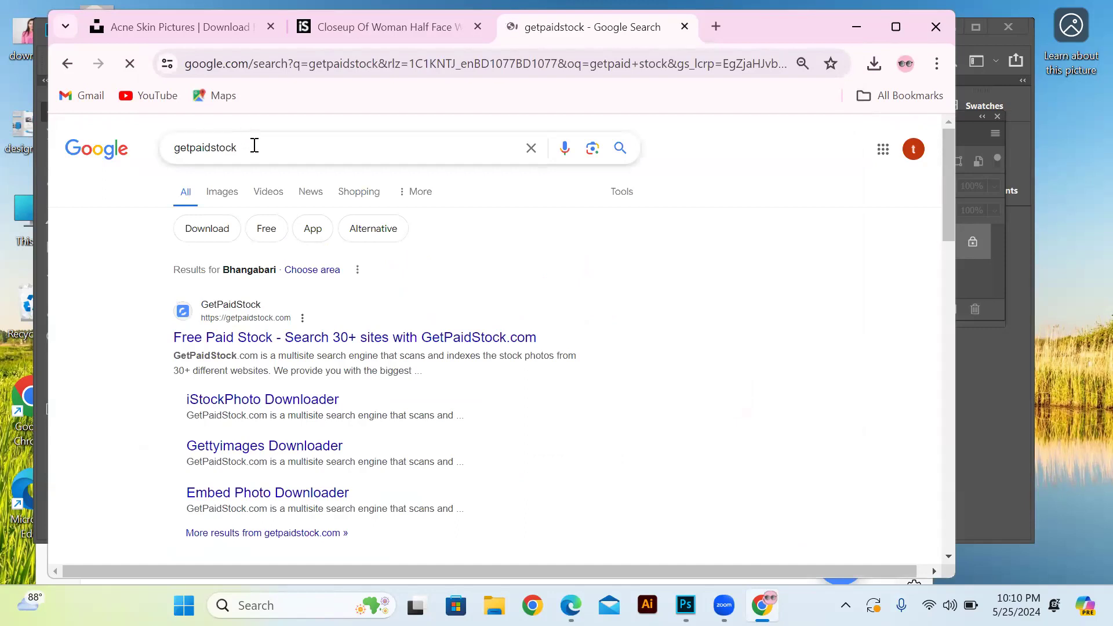
{"action": "left_click", "coordinate": [212, 348]}
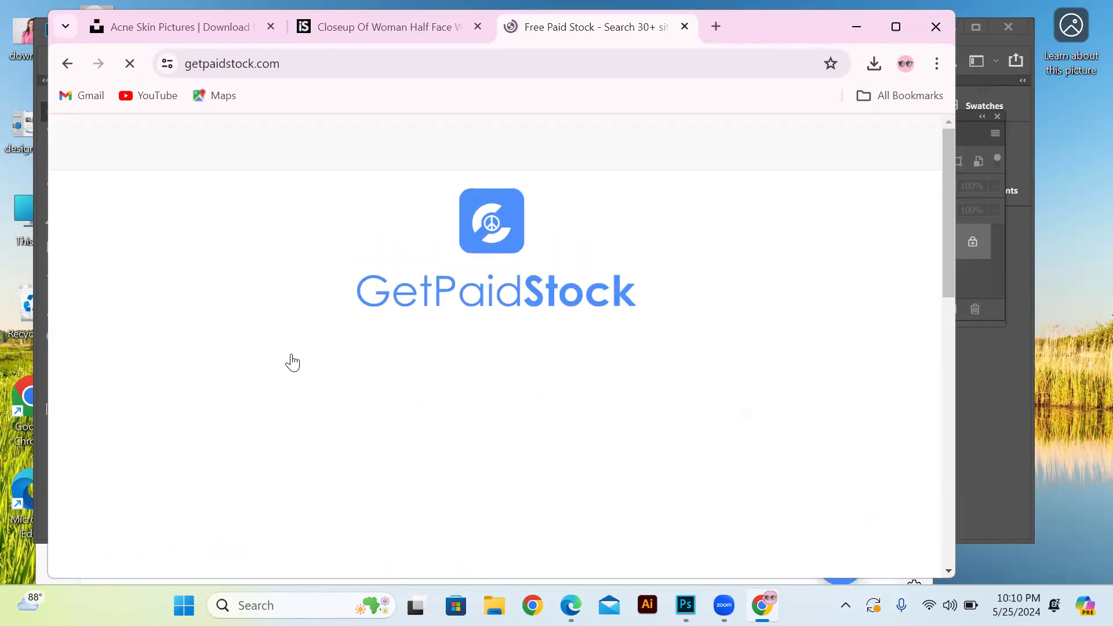
Paste the copied iStock photo address into the GetPaidStock photo address field and search for the photo
{"action": "scroll", "coordinate": [298, 360], "scroll_direction": "down", "scroll_amount": 1}
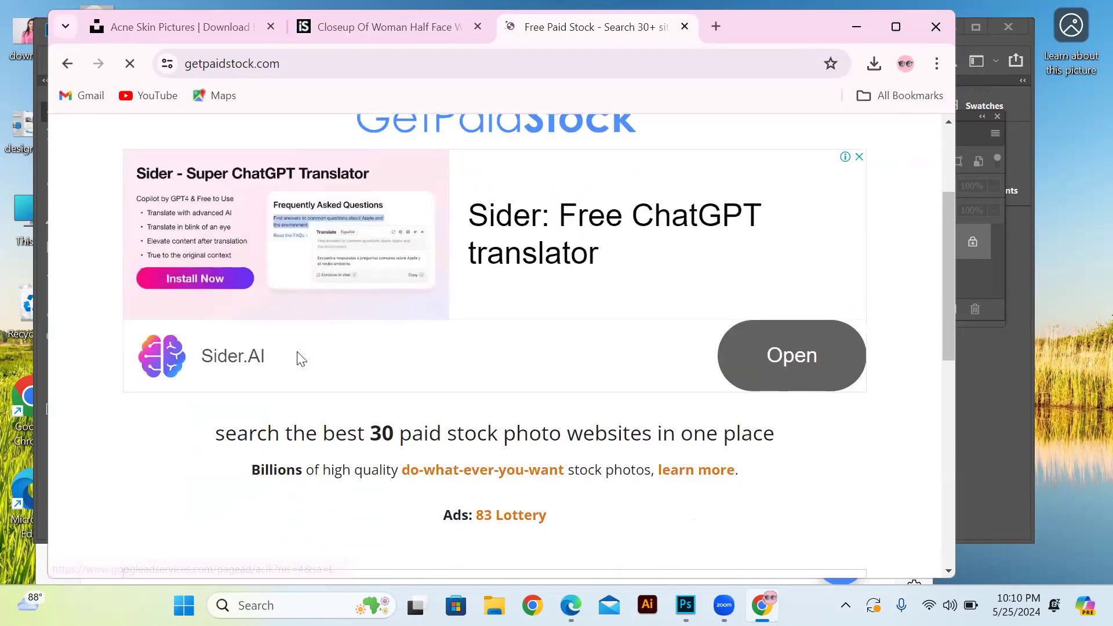
{"action": "scroll", "coordinate": [298, 355], "scroll_direction": "up", "scroll_amount": 2}
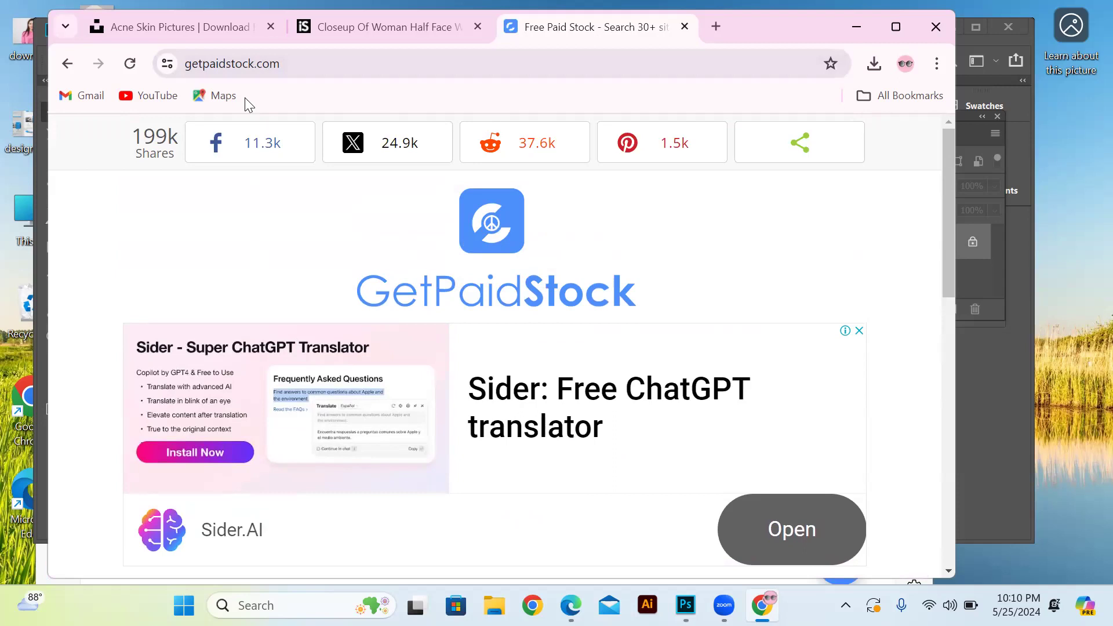
{"action": "scroll", "coordinate": [390, 399], "scroll_direction": "down", "scroll_amount": 3}
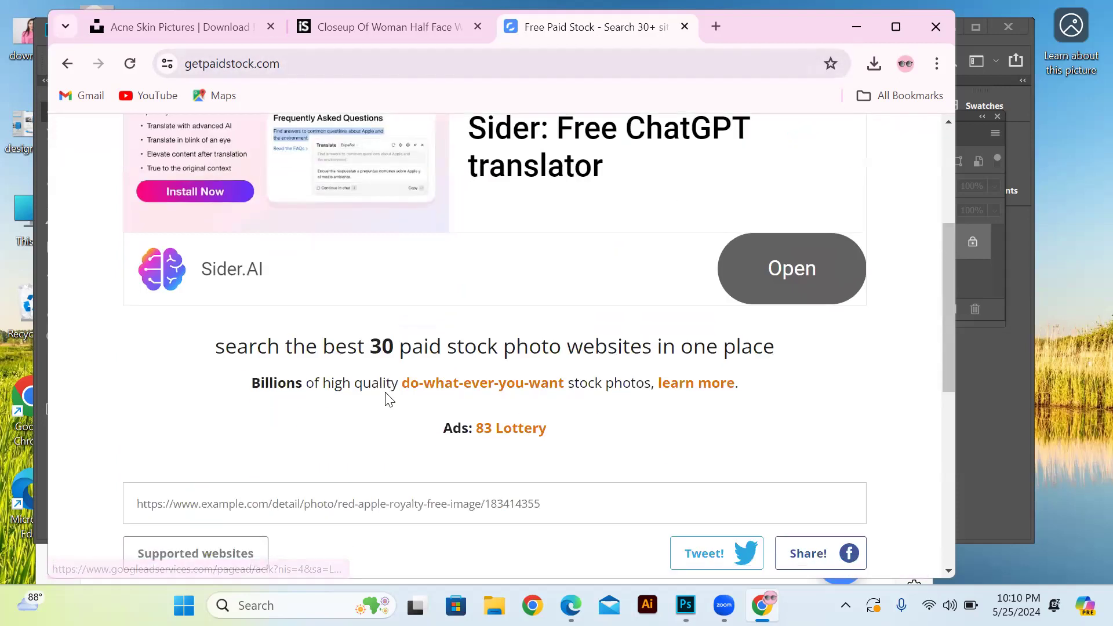
{"action": "scroll", "coordinate": [389, 400], "scroll_direction": "down", "scroll_amount": 3}
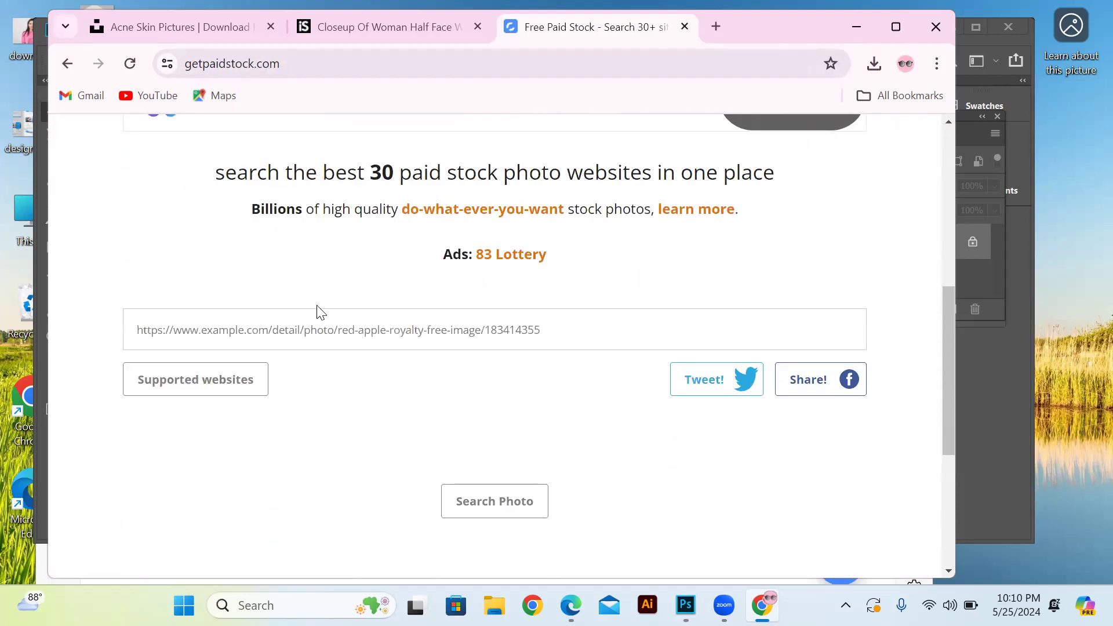
{"action": "left_click", "coordinate": [221, 325]}
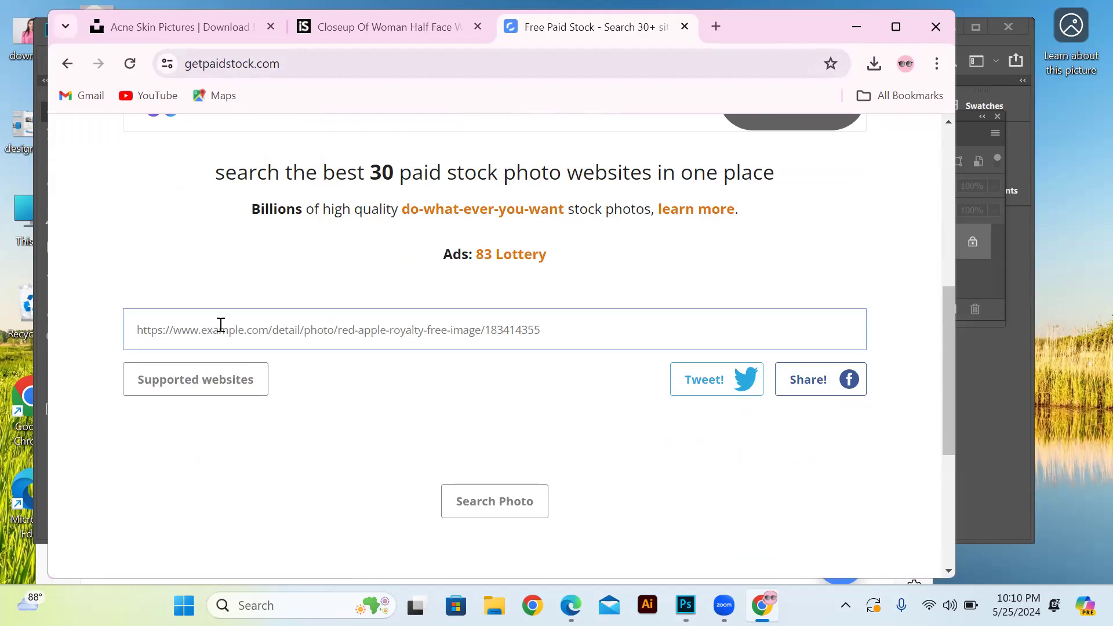
{"action": "key", "text": "ctrl+v"}
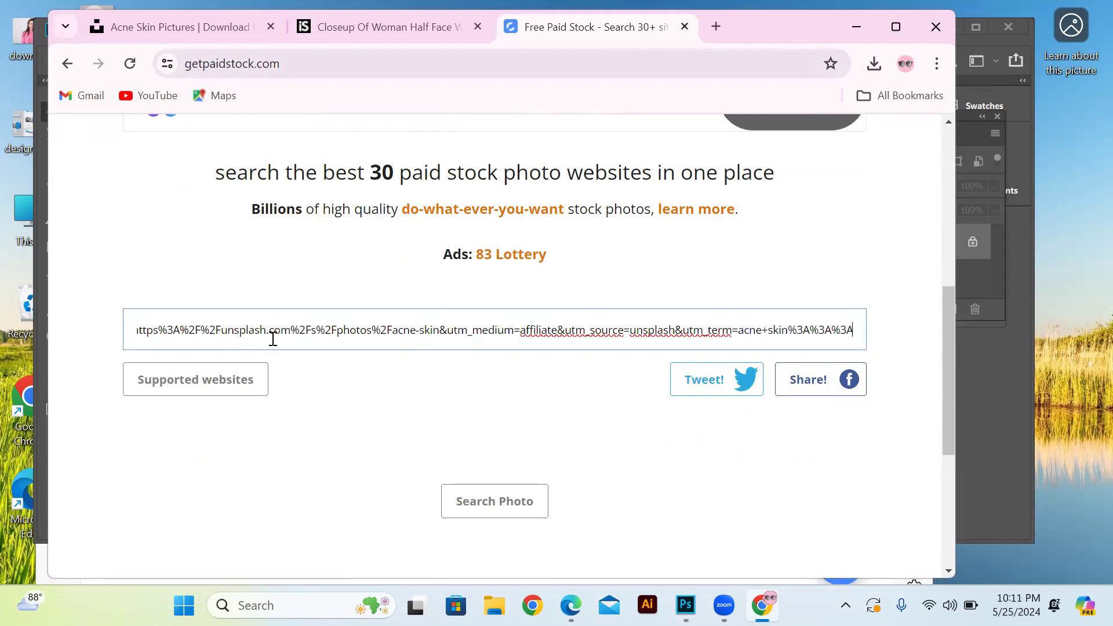
{"action": "left_click", "coordinate": [496, 500]}
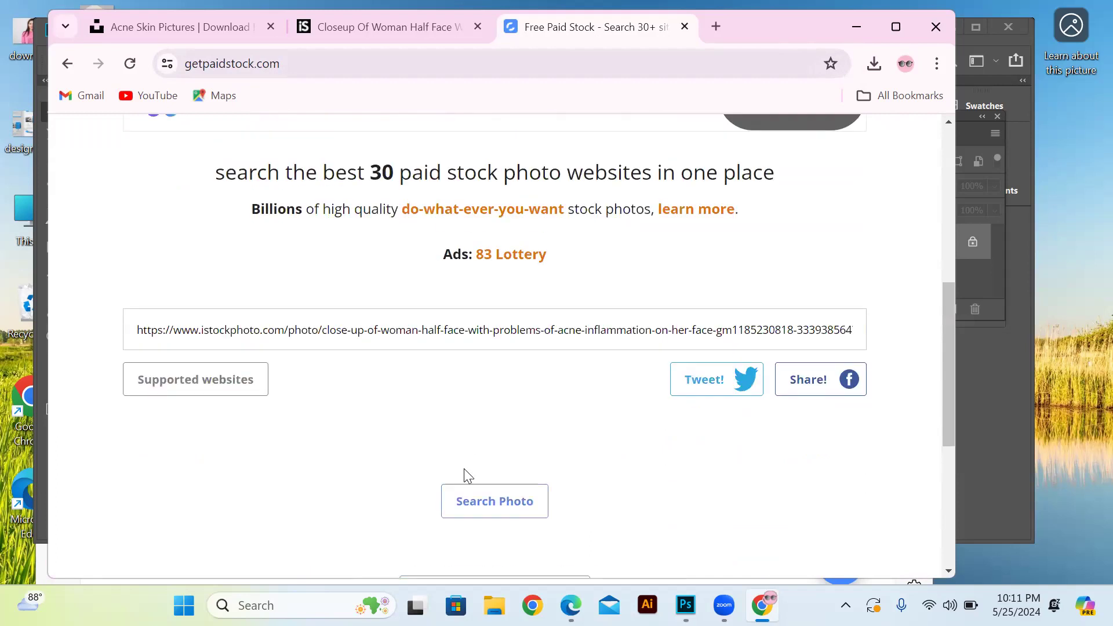
Open the generated photo for download, dismiss the advertisement, and view the photo in full size
{"action": "scroll", "coordinate": [516, 467], "scroll_direction": "down", "scroll_amount": 1}
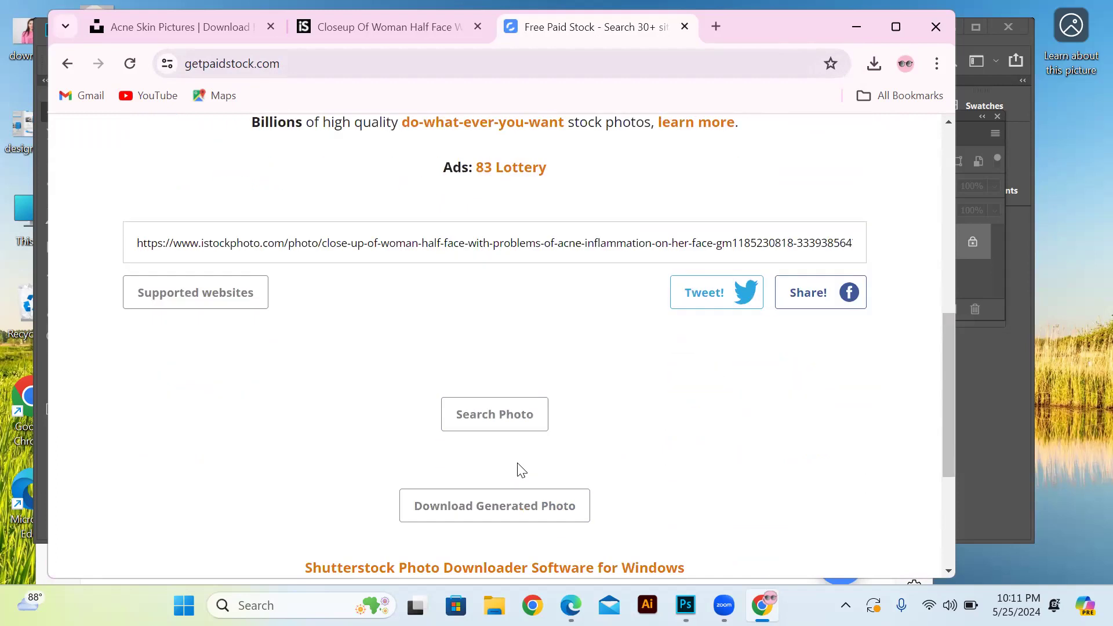
{"action": "left_click", "coordinate": [515, 507]}
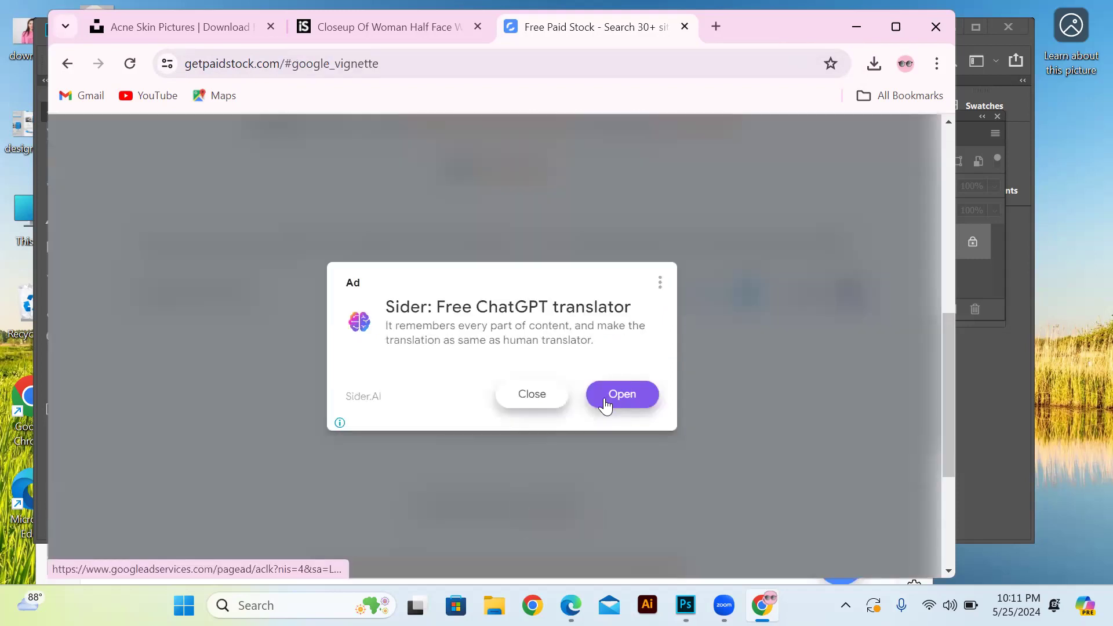
{"action": "left_click", "coordinate": [534, 394]}
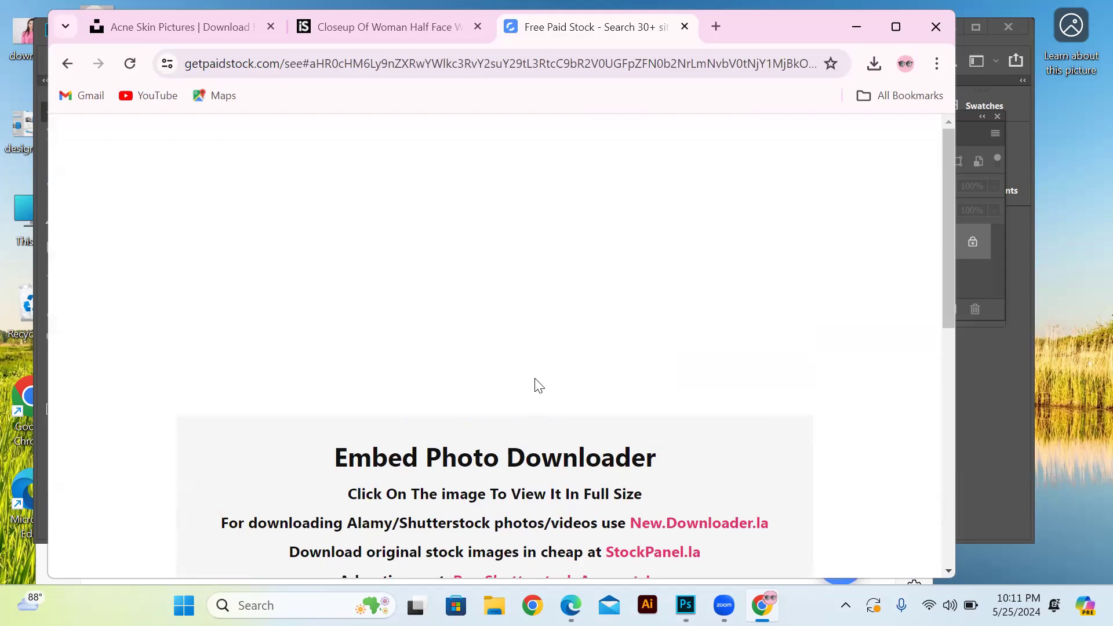
{"action": "scroll", "coordinate": [515, 416], "scroll_direction": "down", "scroll_amount": 7}
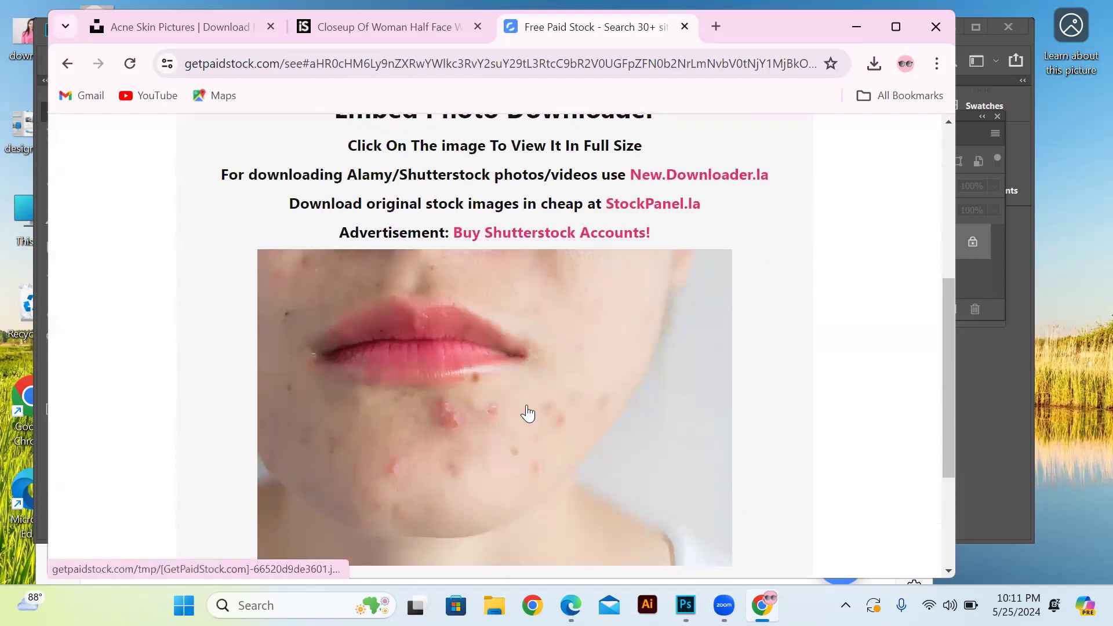
{"action": "scroll", "coordinate": [528, 412], "scroll_direction": "up", "scroll_amount": 1}
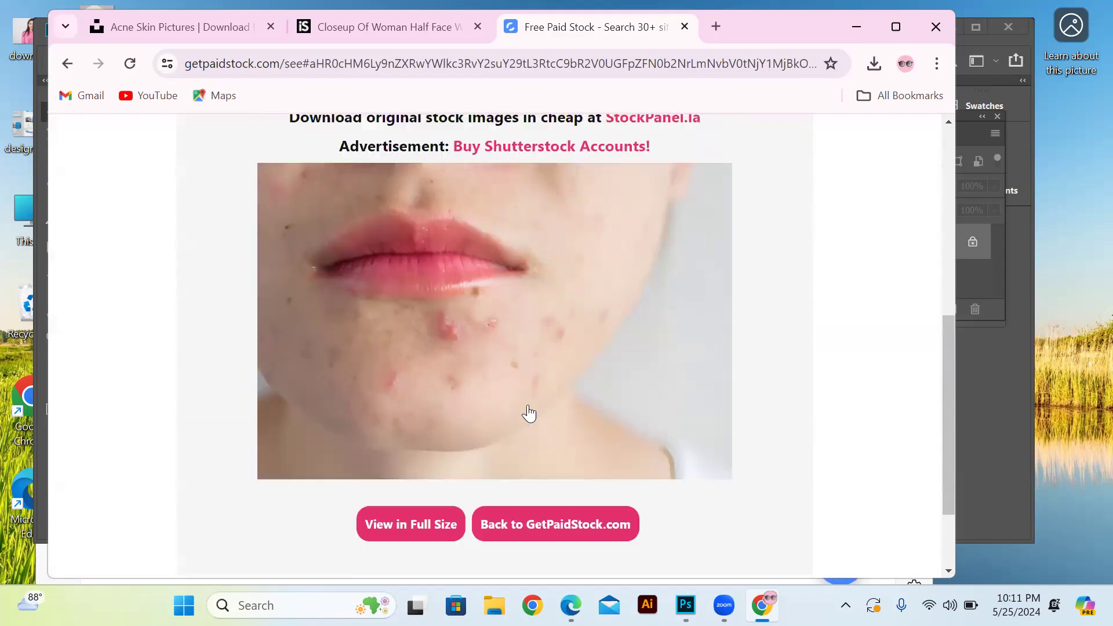
{"action": "scroll", "coordinate": [531, 413], "scroll_direction": "down", "scroll_amount": 2}
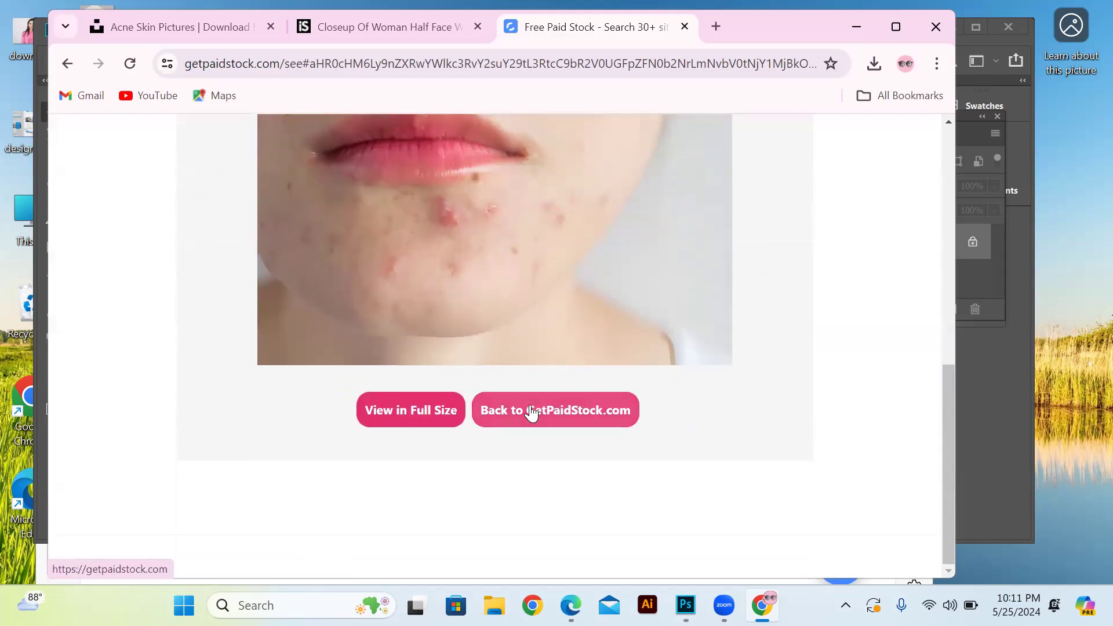
{"action": "left_click", "coordinate": [436, 411]}
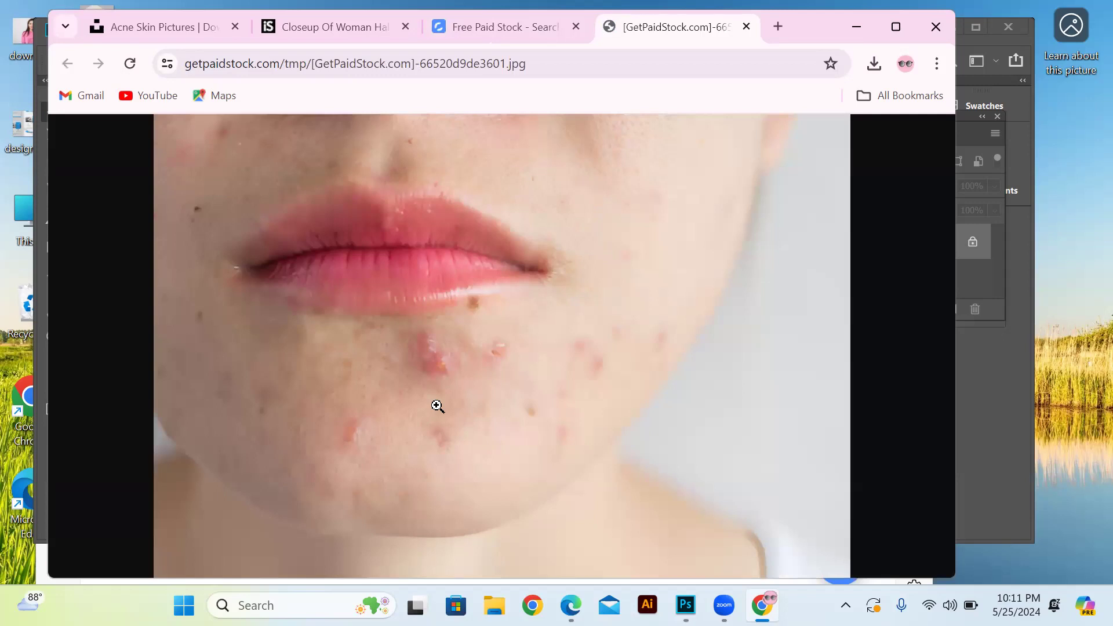
{"action": "right_click", "coordinate": [444, 406]}
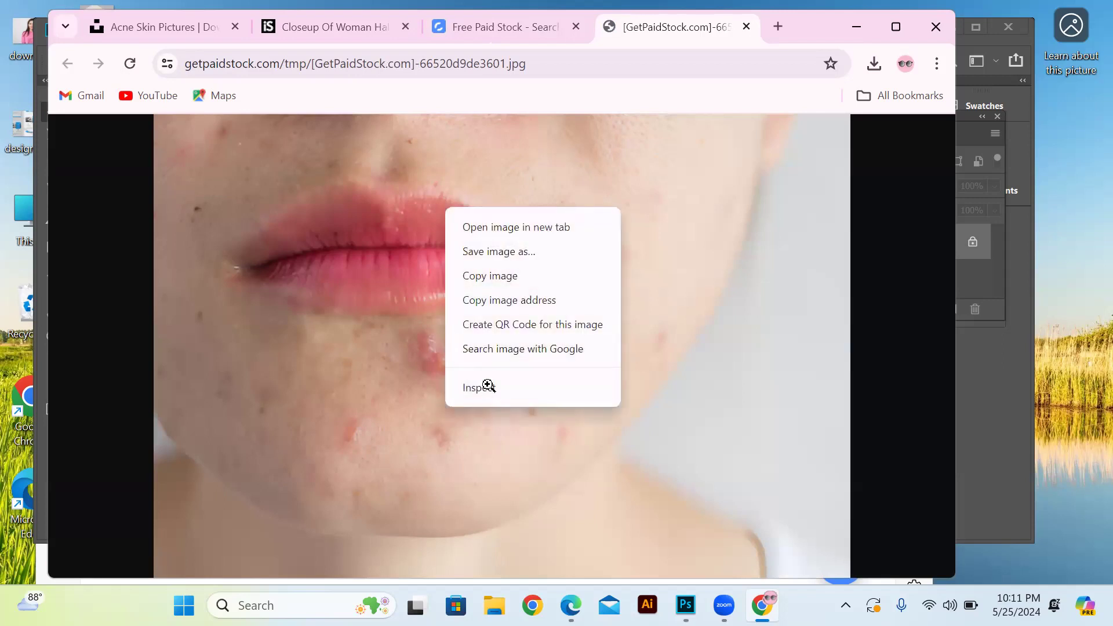
{"action": "left_click", "coordinate": [411, 364]}
{"action": "left_click", "coordinate": [411, 364]}
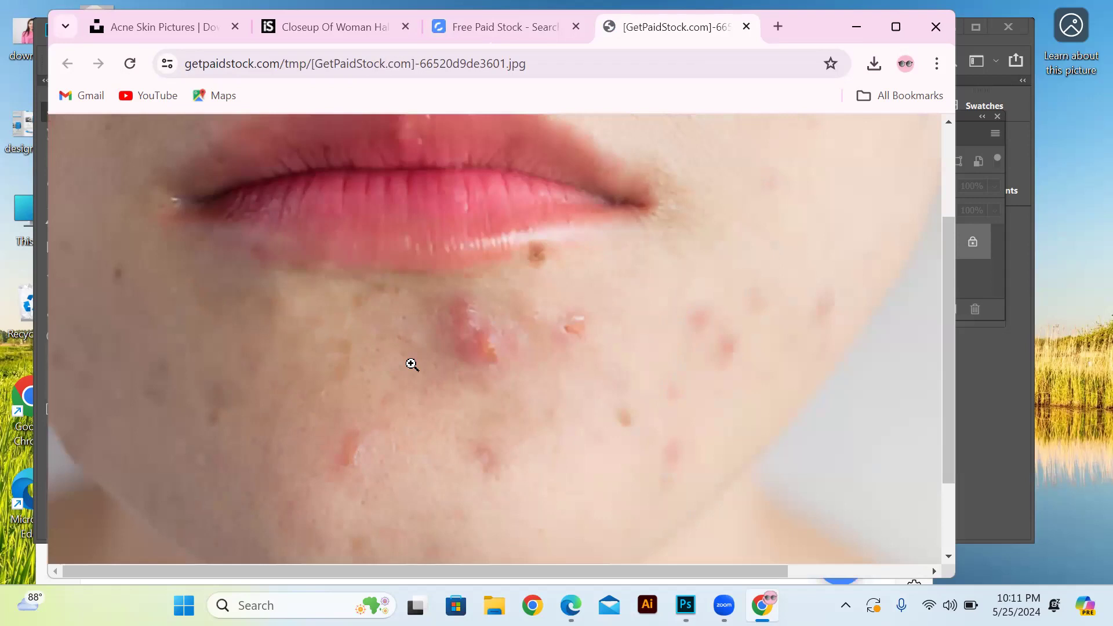
{"action": "left_click", "coordinate": [411, 364]}
Save the full-size GetPaidStock photo as a JPEG image in the Desktop folder under its suggested file name
{"action": "right_click", "coordinate": [410, 364]}
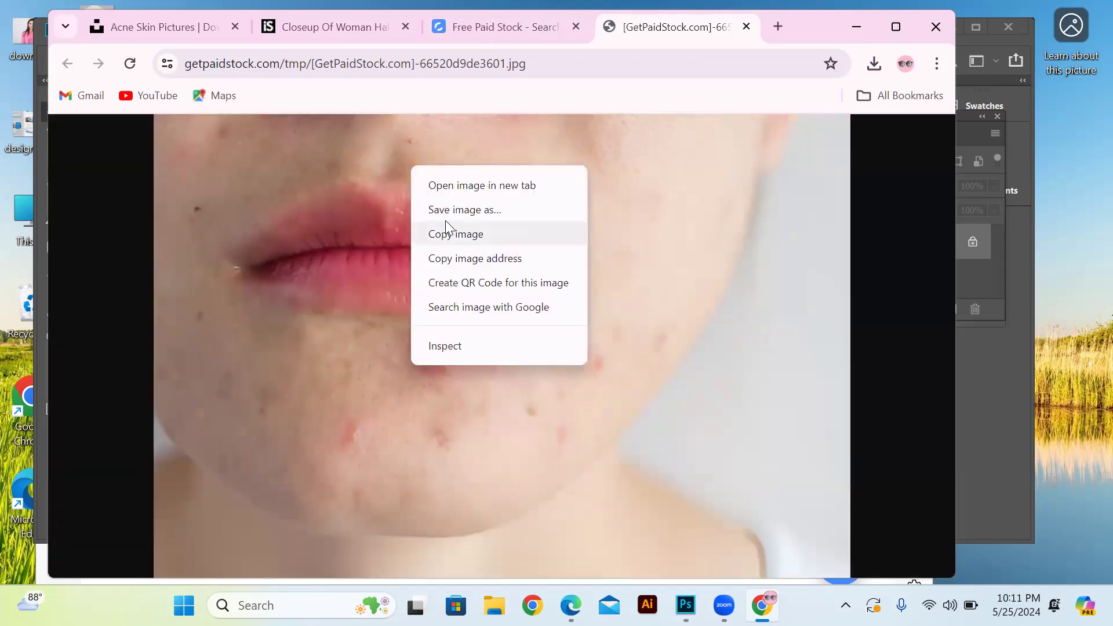
{"action": "left_click", "coordinate": [457, 212]}
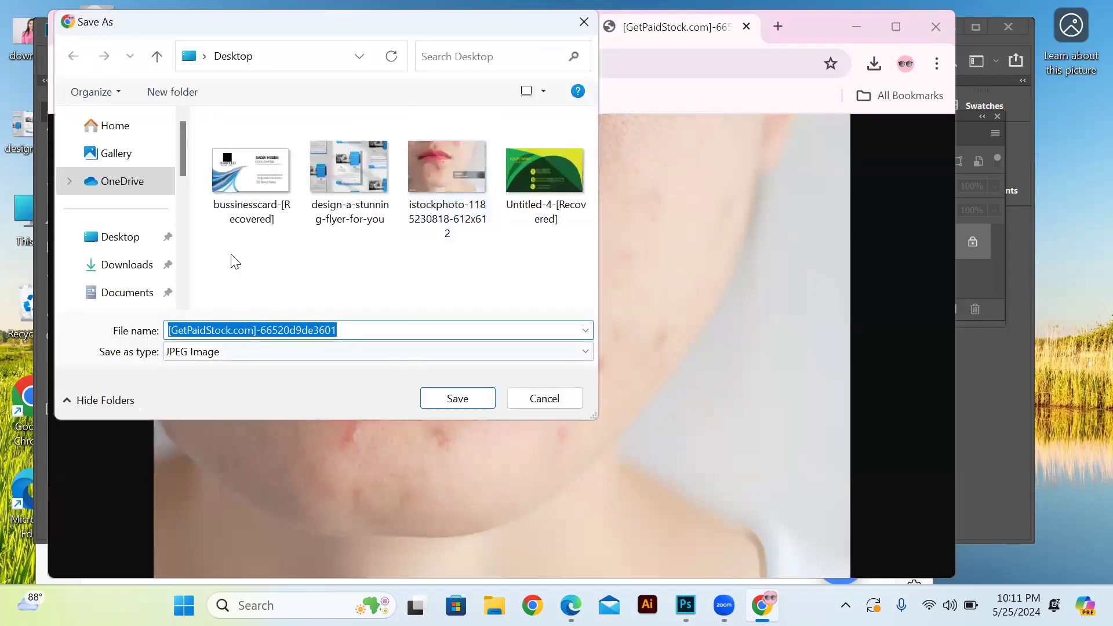
{"action": "left_click", "coordinate": [115, 153]}
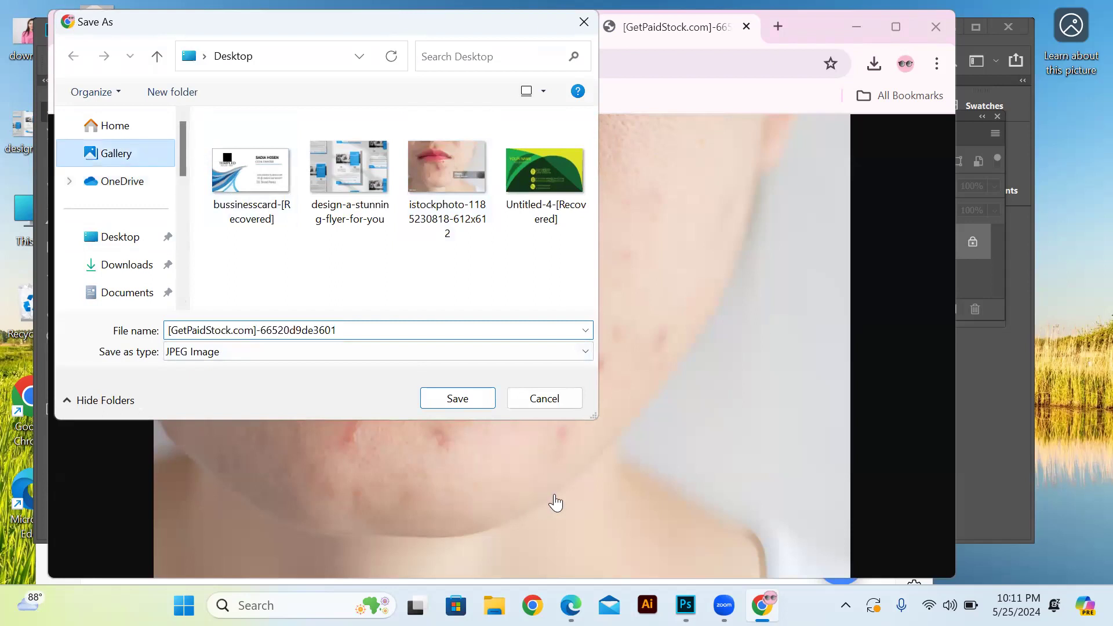
{"action": "left_click", "coordinate": [457, 399]}
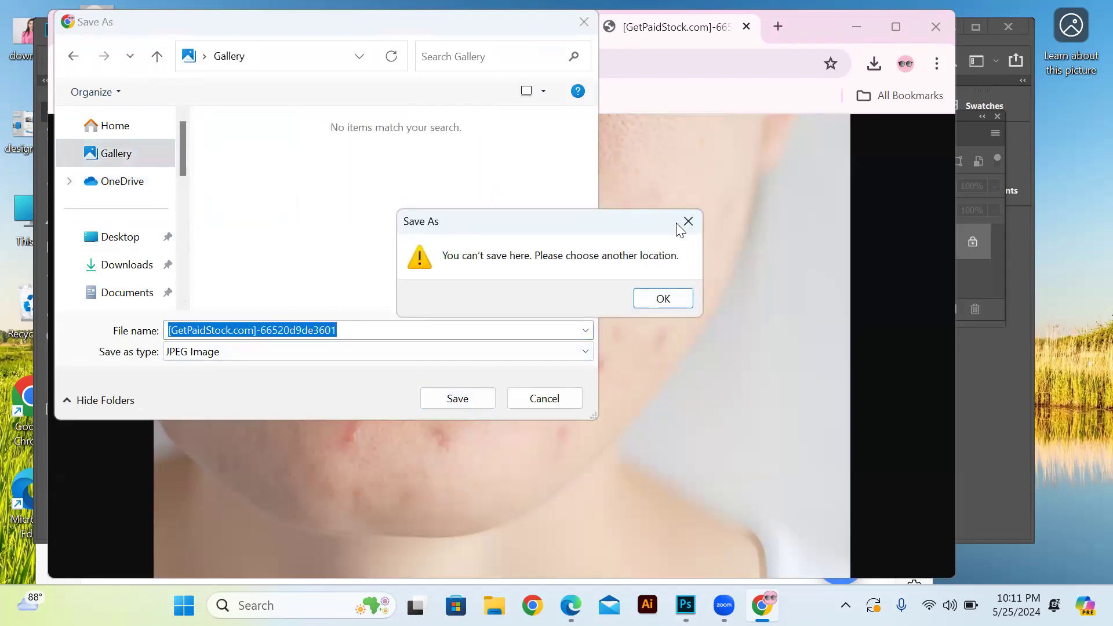
{"action": "left_click", "coordinate": [682, 227]}
{"action": "left_click", "coordinate": [132, 240]}
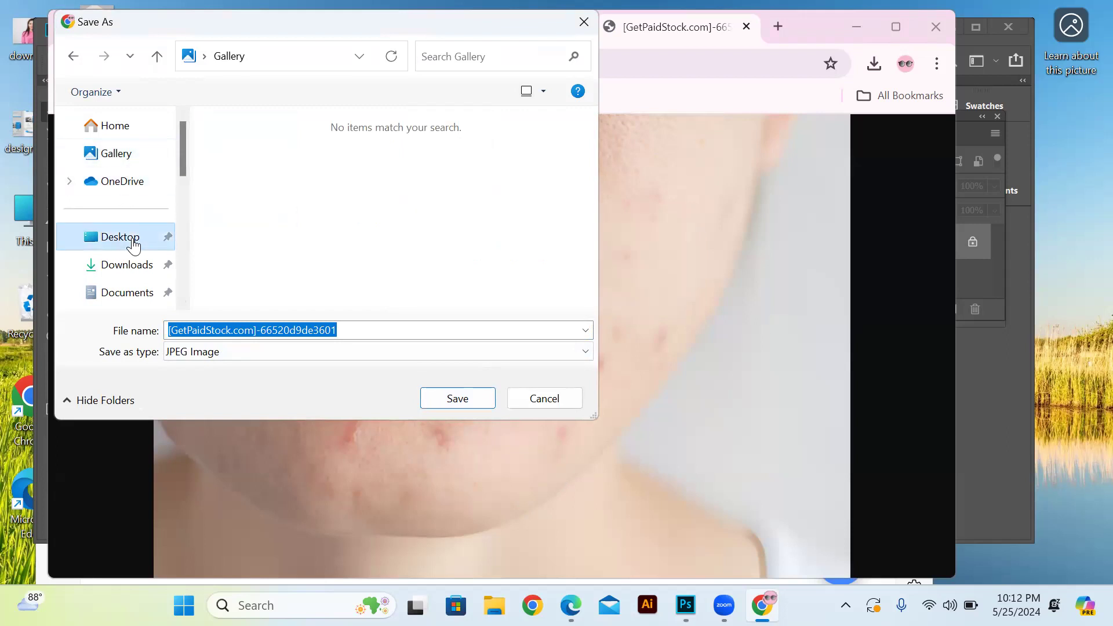
{"action": "left_click", "coordinate": [457, 398]}
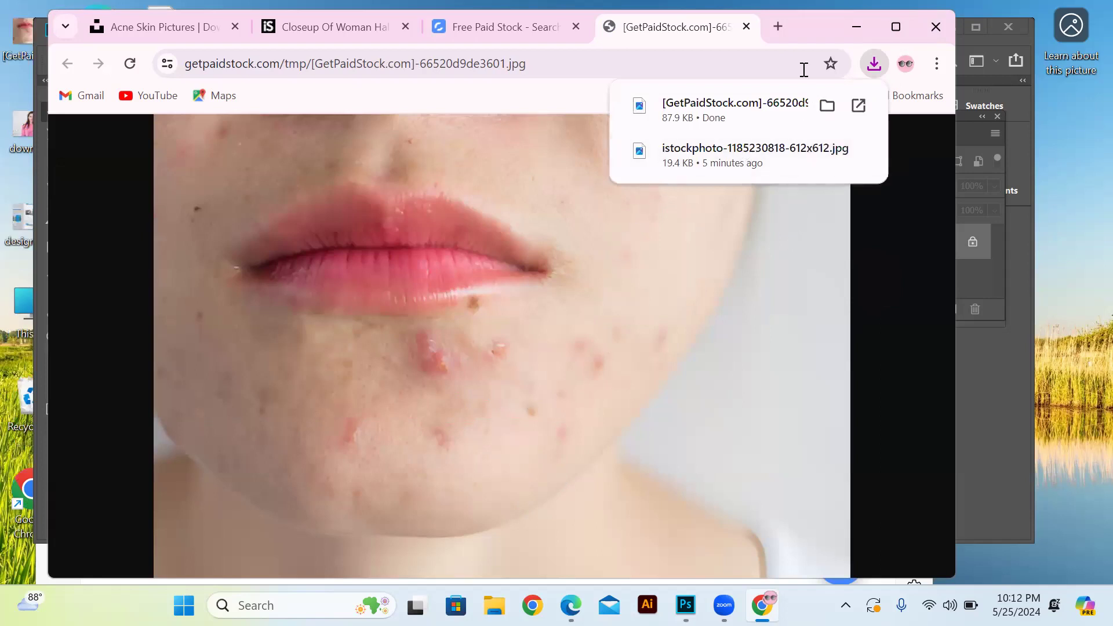
Switch to Photoshop and open the downloaded photo [GetPaidStock.com]-66520d9de3601 from the Desktop
{"action": "left_click", "coordinate": [855, 33]}
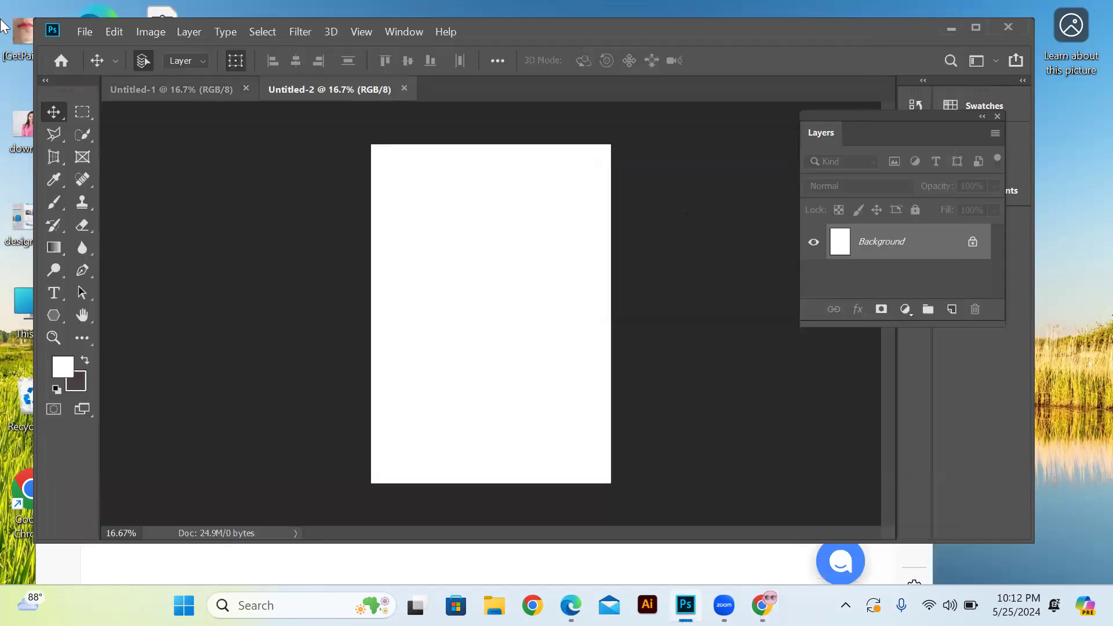
{"action": "left_click", "coordinate": [85, 31]}
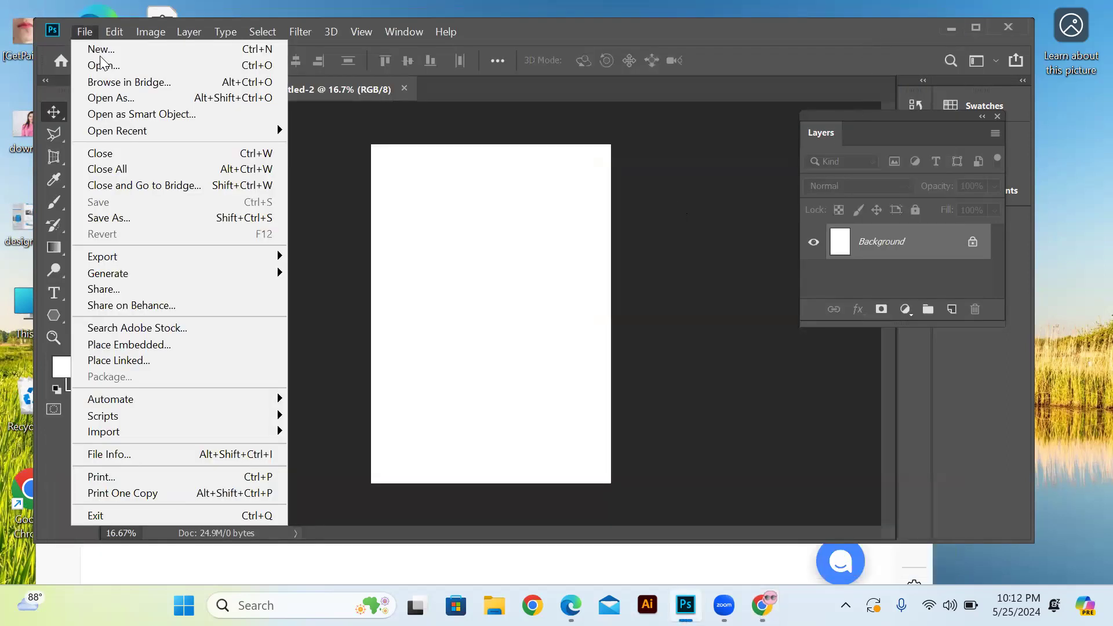
{"action": "left_click", "coordinate": [102, 61]}
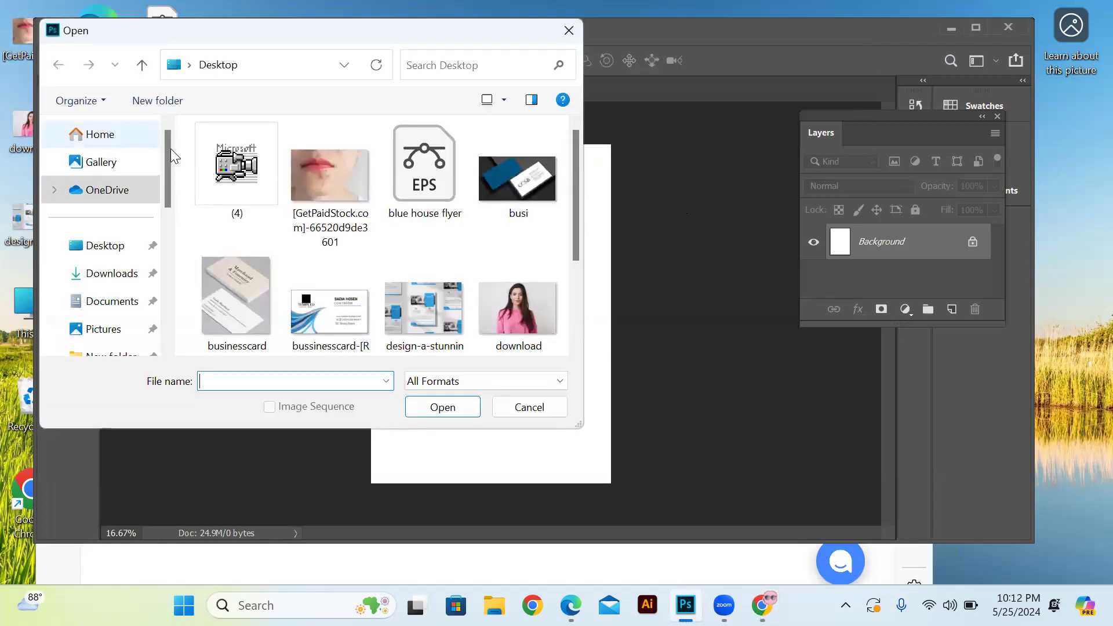
{"action": "left_click", "coordinate": [292, 169]}
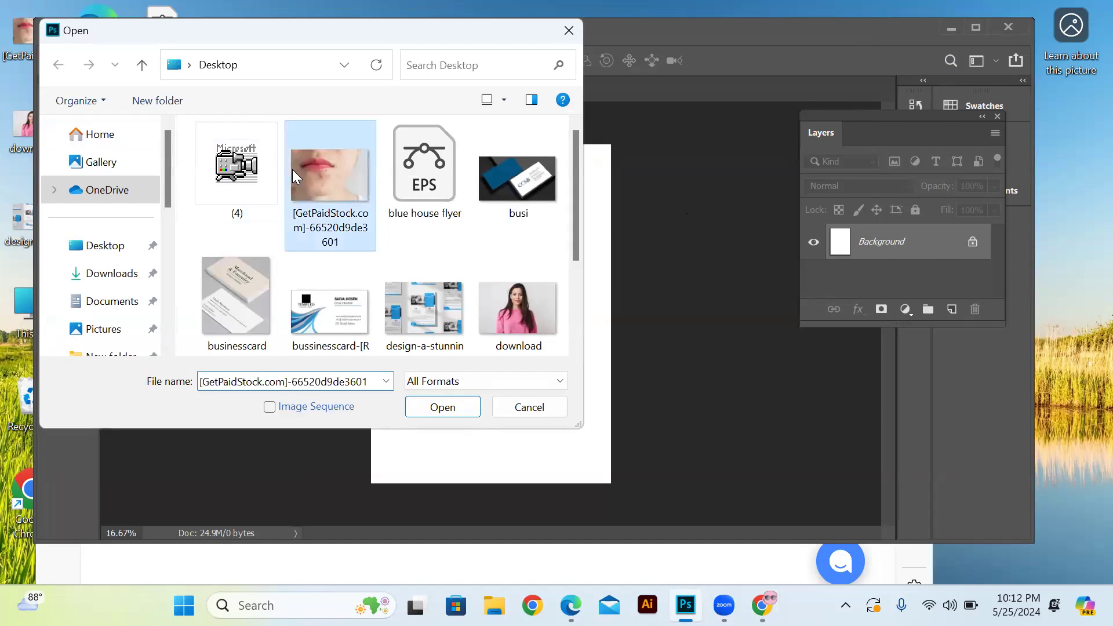
{"action": "left_click", "coordinate": [454, 410]}
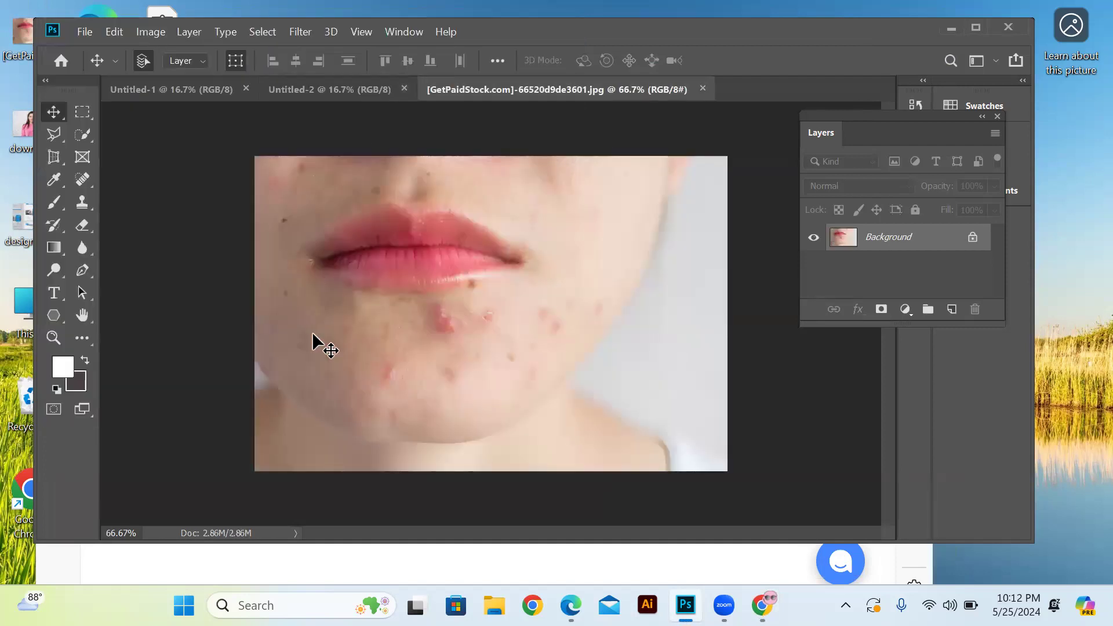
Dab the large red blemish below the lower lip with the Spot Healing Brush tool
{"action": "left_click", "coordinate": [82, 181]}
{"action": "right_click", "coordinate": [82, 181]}
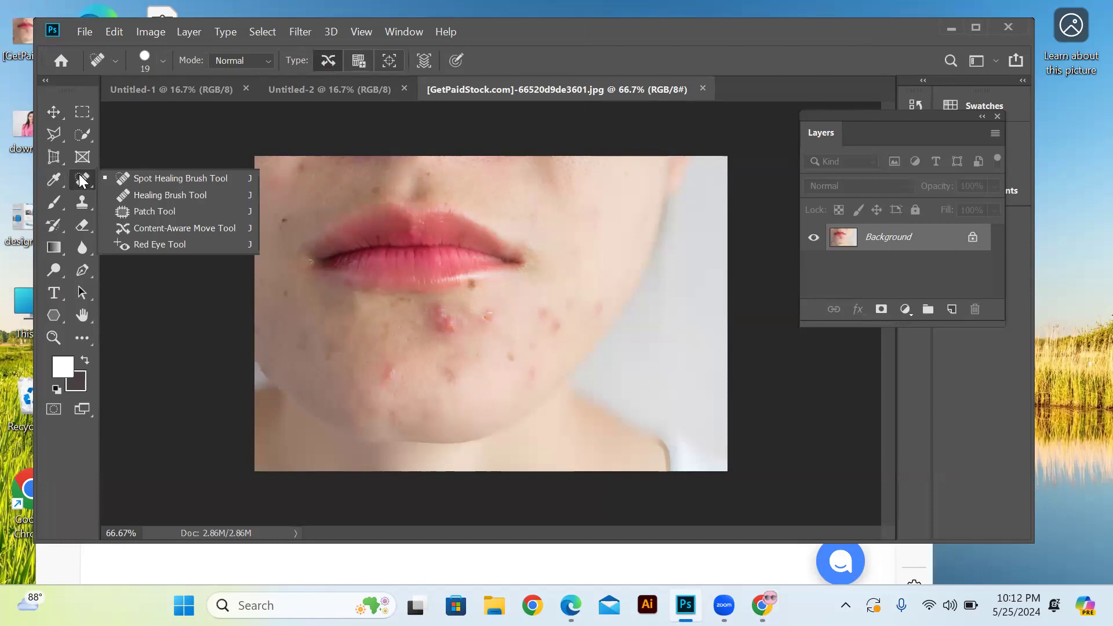
{"action": "left_click", "coordinate": [143, 178]}
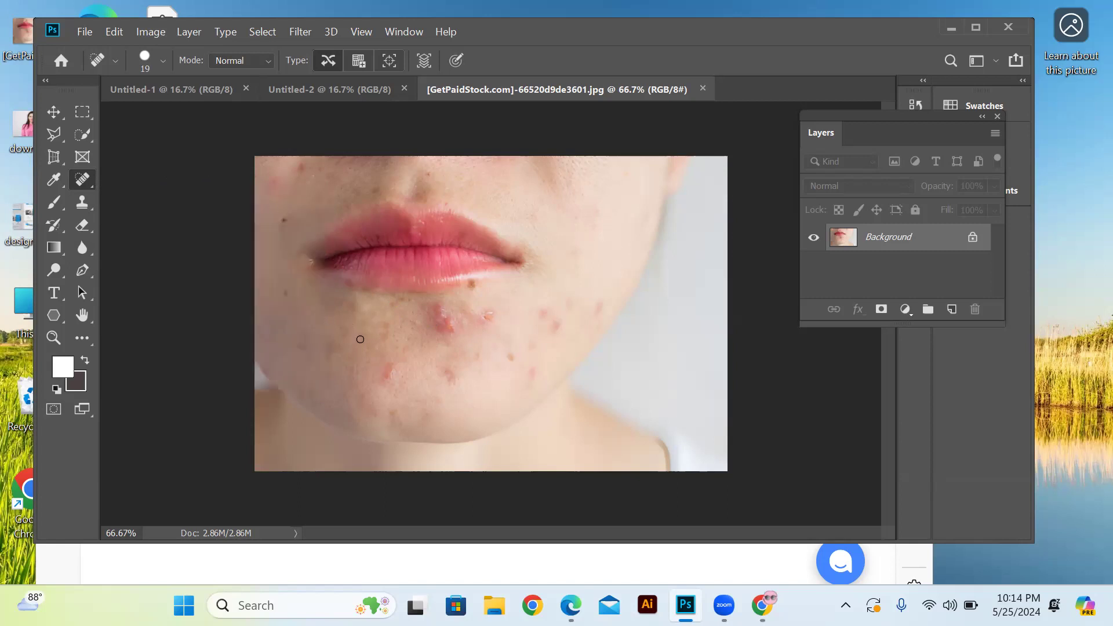
{"action": "left_click", "coordinate": [440, 323]}
Set the healing brush size to 39 px and paint over the red blemishes below the lips and on the chin
{"action": "right_click", "coordinate": [315, 296]}
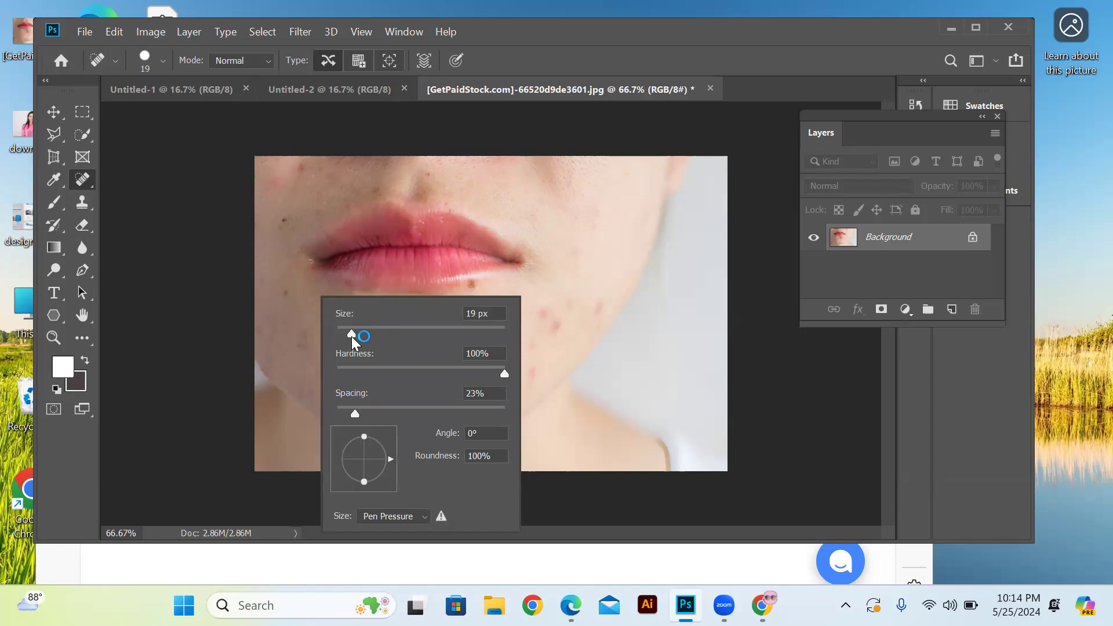
{"action": "left_click_drag", "start_coordinate": [352, 333], "coordinate": [371, 333]}
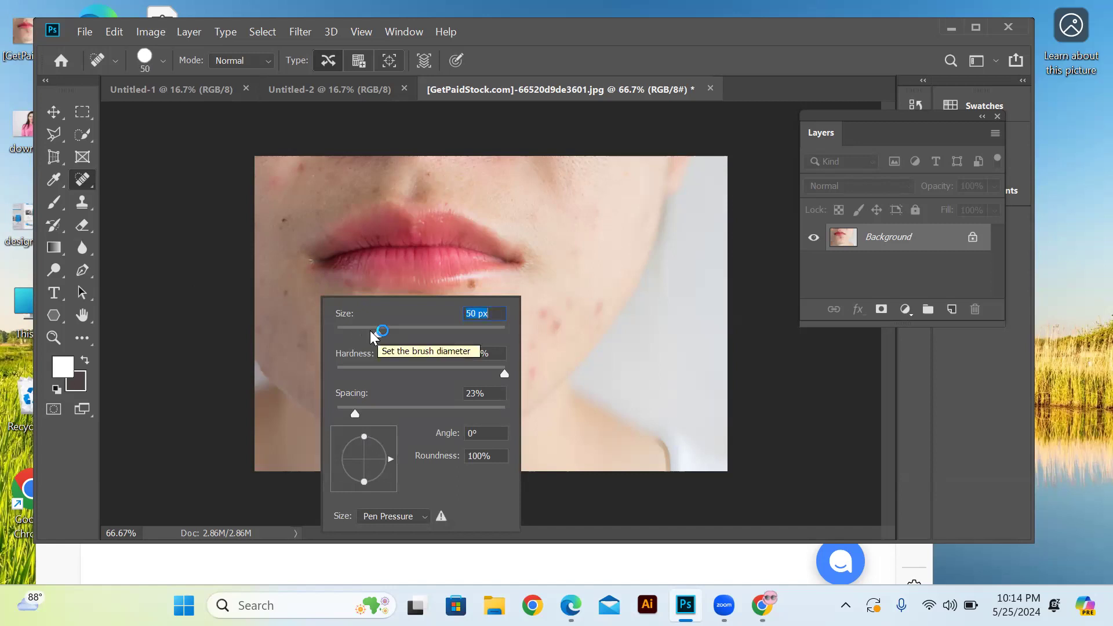
{"action": "left_click_drag", "start_coordinate": [374, 333], "coordinate": [368, 334]}
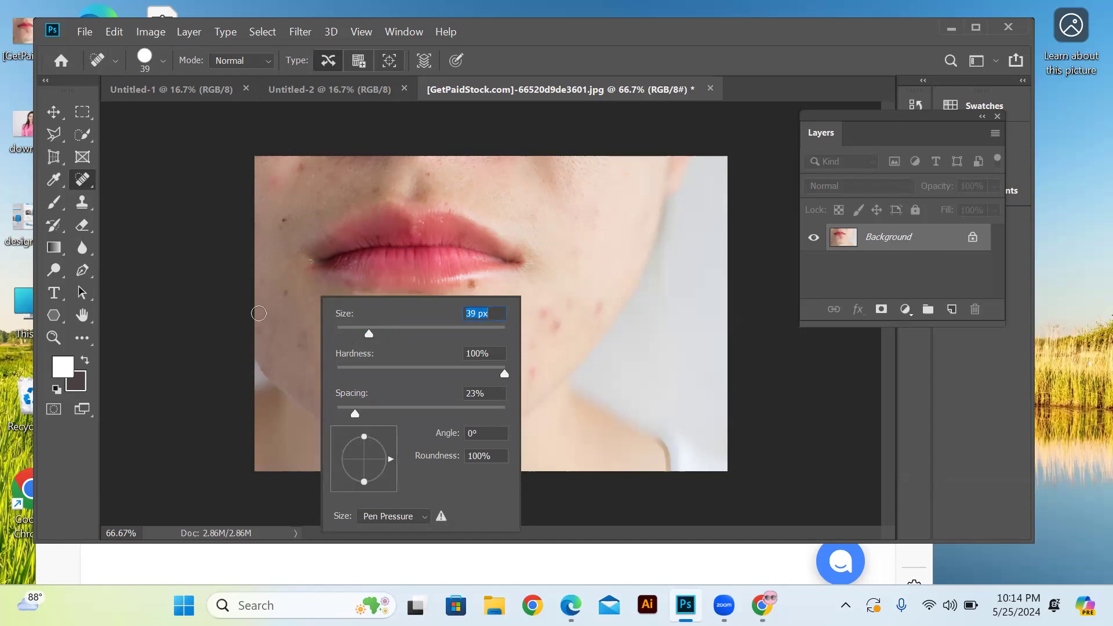
{"action": "left_click", "coordinate": [290, 313]}
{"action": "left_click_drag", "start_coordinate": [436, 302], "coordinate": [451, 339]}
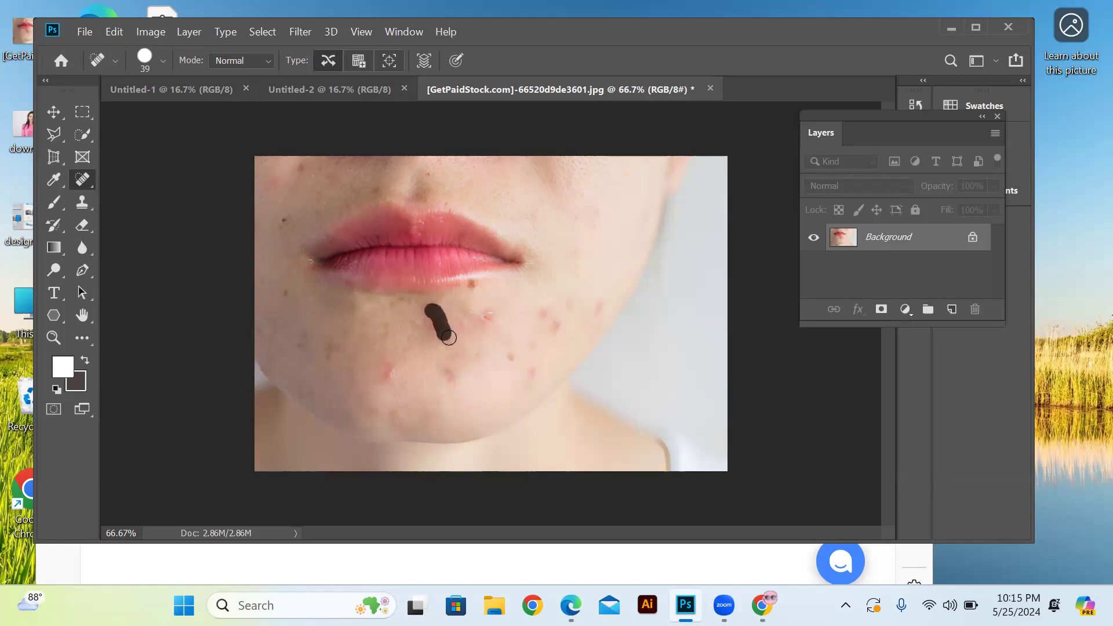
{"action": "left_click_drag", "start_coordinate": [491, 307], "coordinate": [474, 345]}
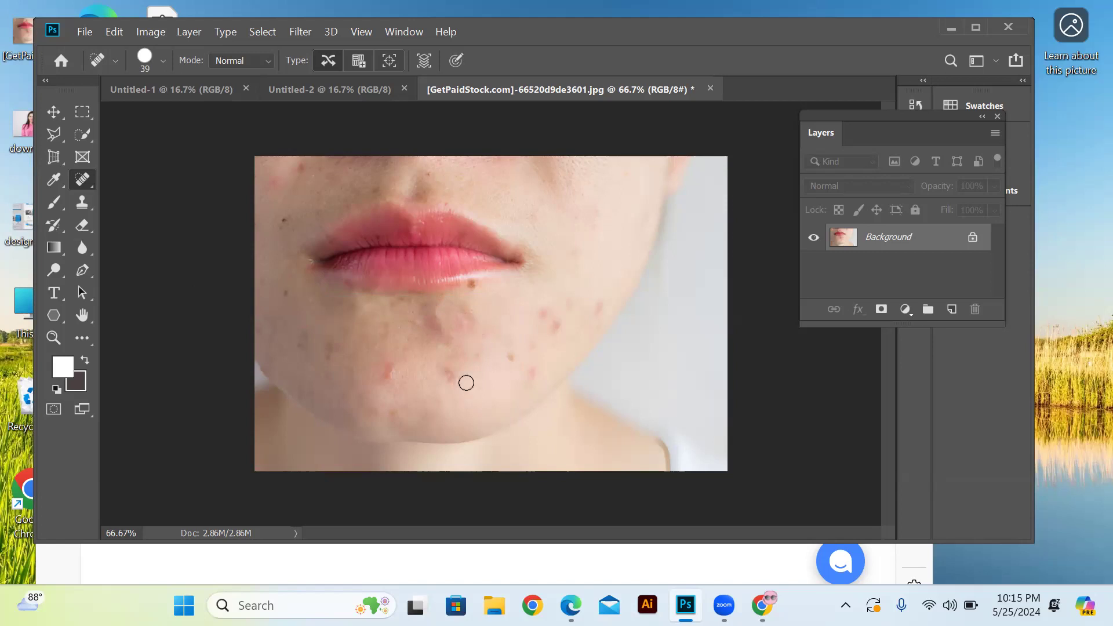
{"action": "left_click_drag", "start_coordinate": [402, 361], "coordinate": [380, 370]}
Activate the Move tool, reposition the floating Layers panel beside the photo and extend its height to nearly the full workspace
{"action": "left_click_drag", "start_coordinate": [807, 115], "coordinate": [643, 134]}
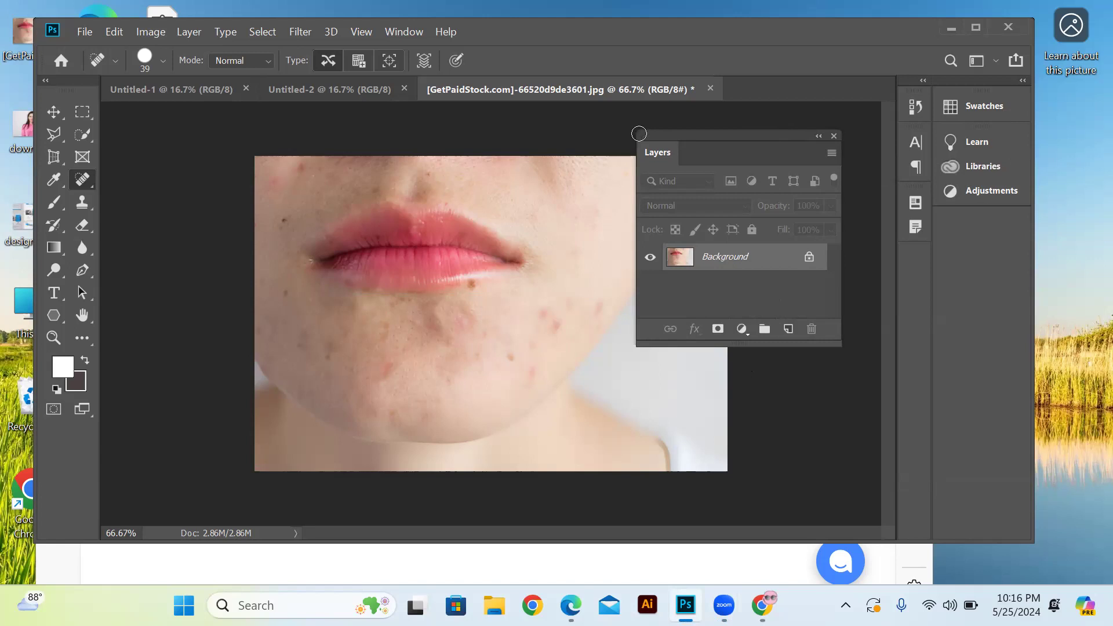
{"action": "left_click", "coordinate": [53, 111]}
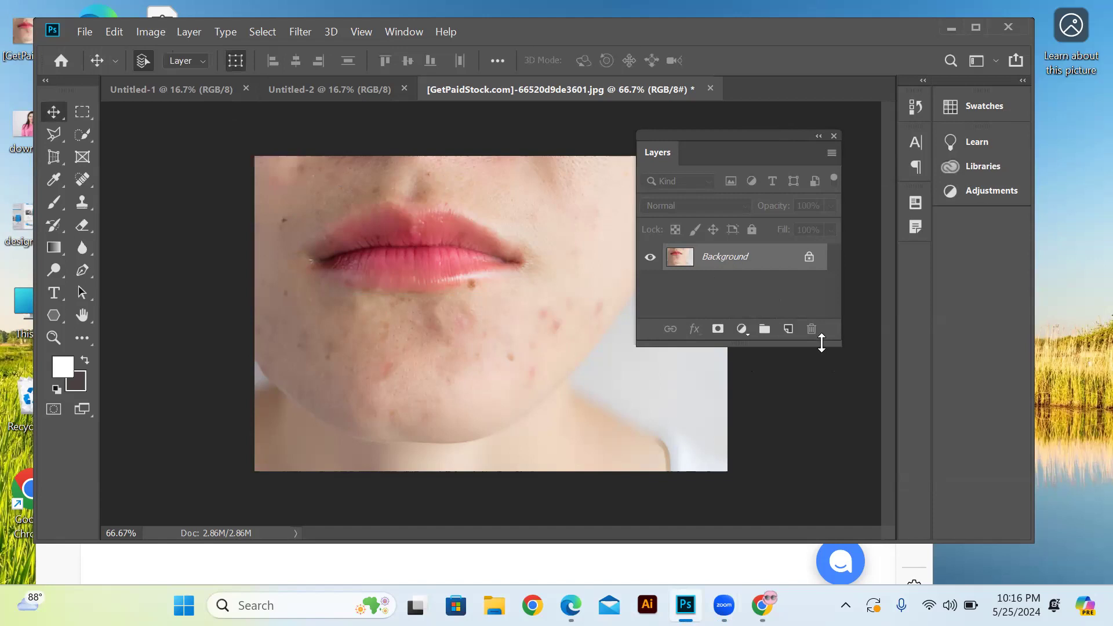
{"action": "left_click_drag", "start_coordinate": [805, 347], "coordinate": [802, 413]}
{"action": "left_click_drag", "start_coordinate": [794, 509], "coordinate": [793, 516]}
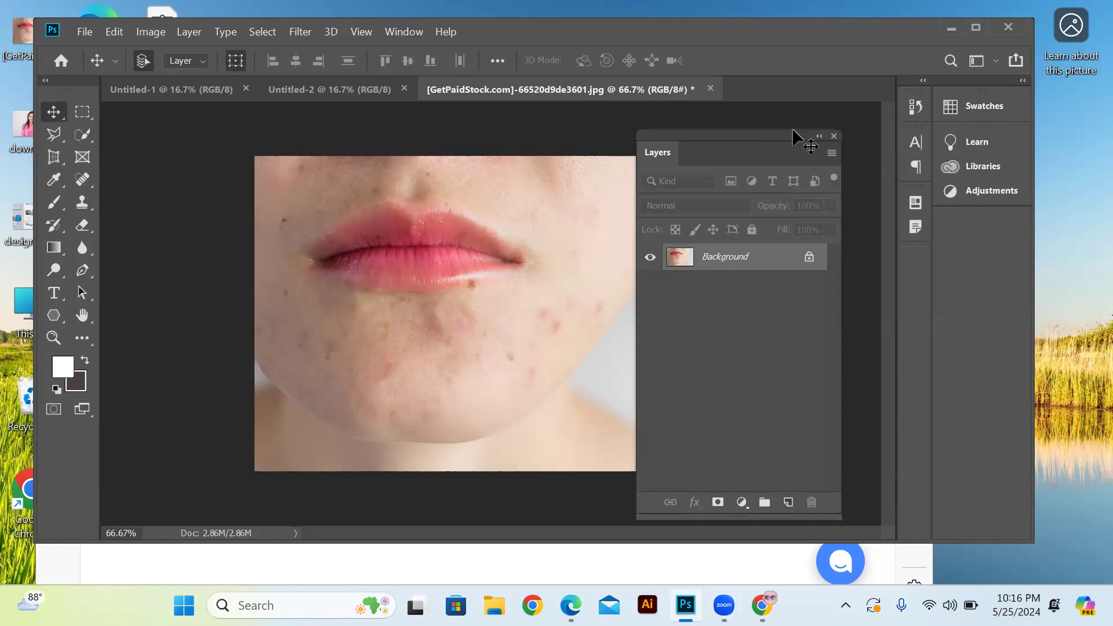
{"action": "left_click_drag", "start_coordinate": [789, 133], "coordinate": [810, 77]}
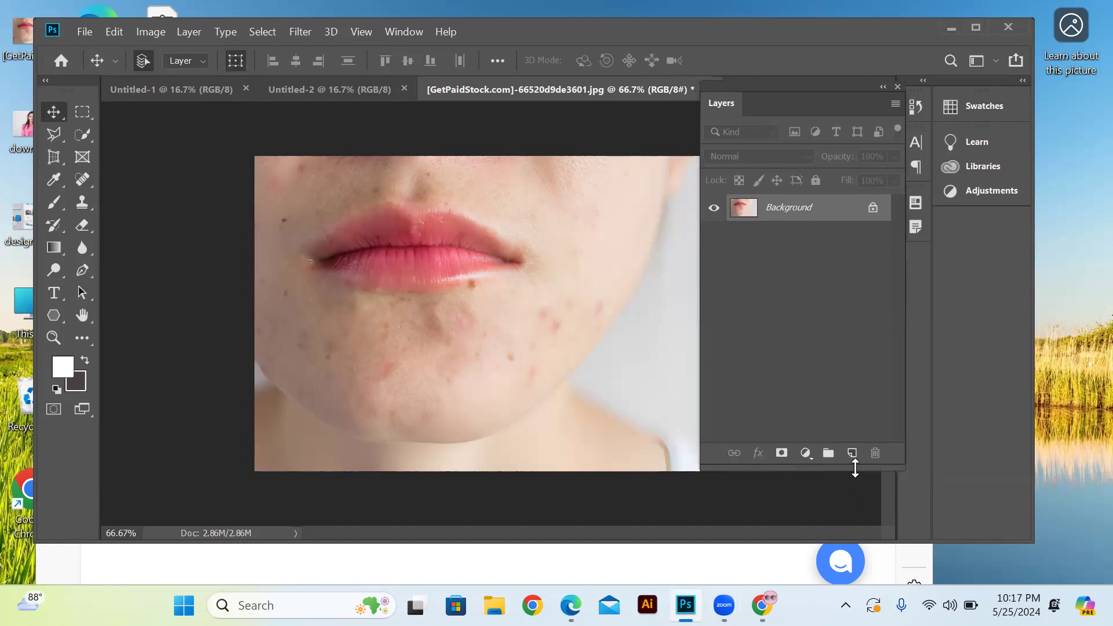
{"action": "left_click_drag", "start_coordinate": [852, 465], "coordinate": [846, 531]}
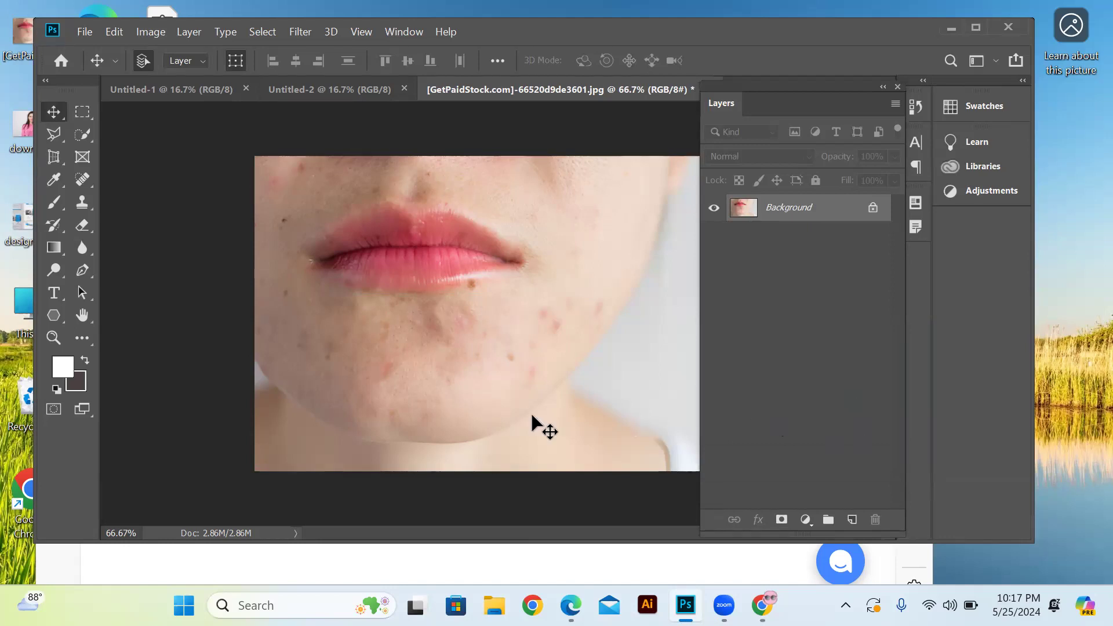
Draw a five-sided, light beige polygon about 629 by 639 px over the mouth and chin with the Polygon tool
{"action": "left_click", "coordinate": [53, 318]}
{"action": "right_click", "coordinate": [49, 315]}
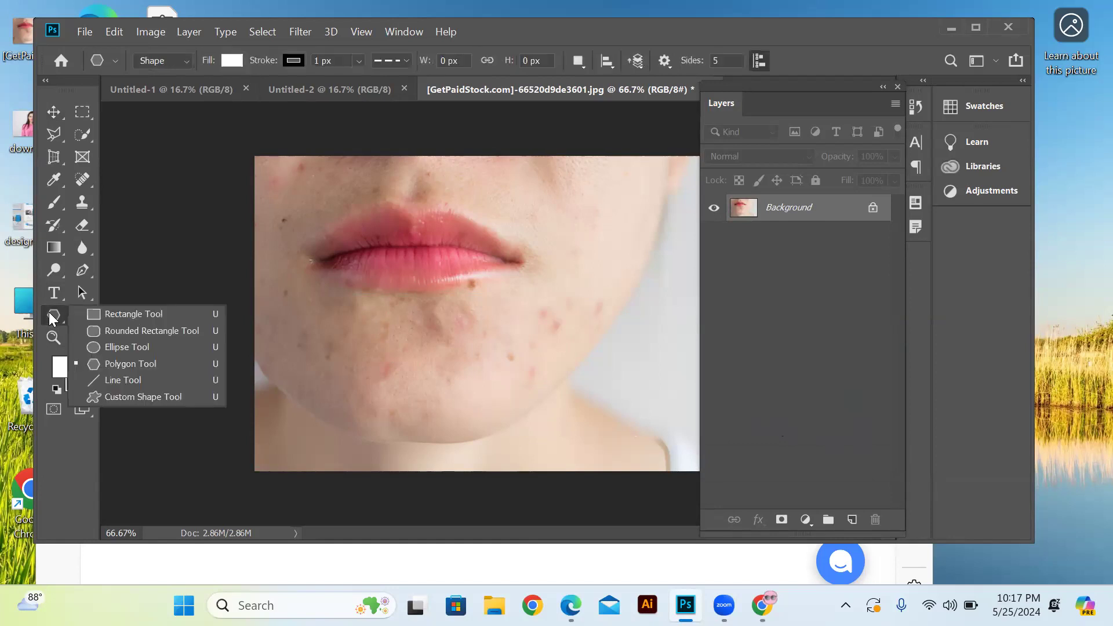
{"action": "left_click", "coordinate": [104, 363]}
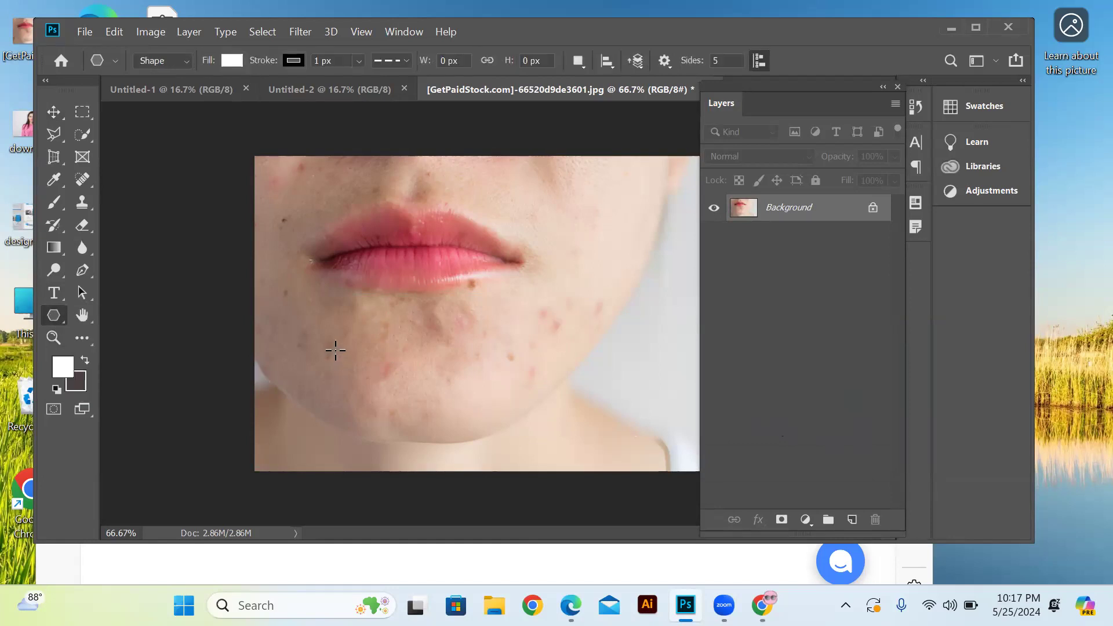
{"action": "left_click", "coordinate": [454, 447], "text": "alt"}
{"action": "left_click", "coordinate": [289, 294]}
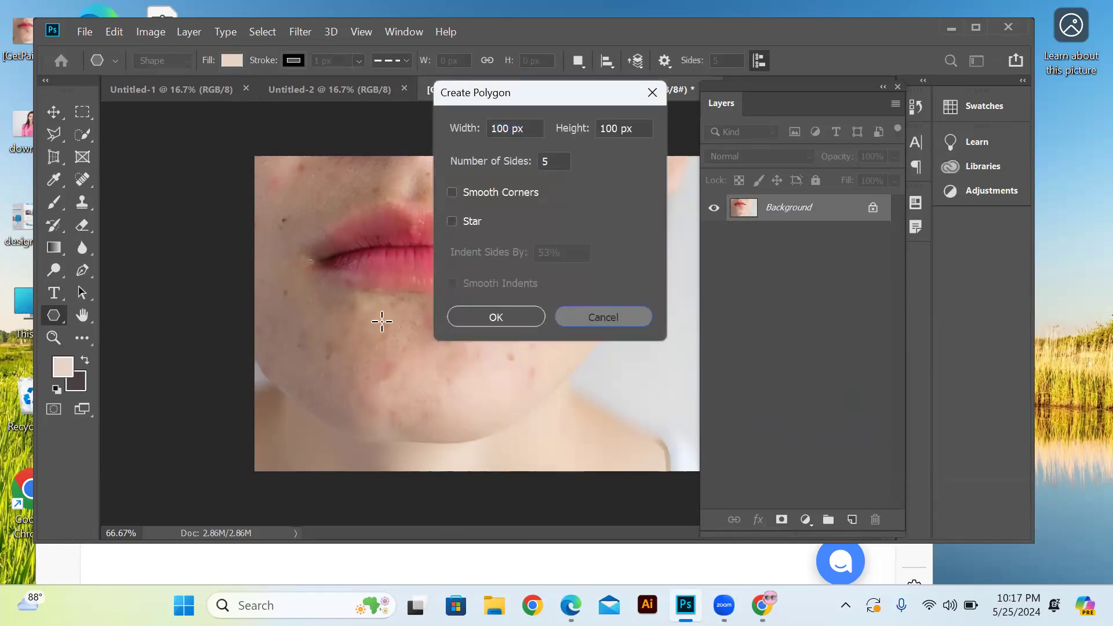
{"action": "key", "text": "Escape"}
{"action": "left_click_drag", "start_coordinate": [385, 310], "coordinate": [485, 399]}
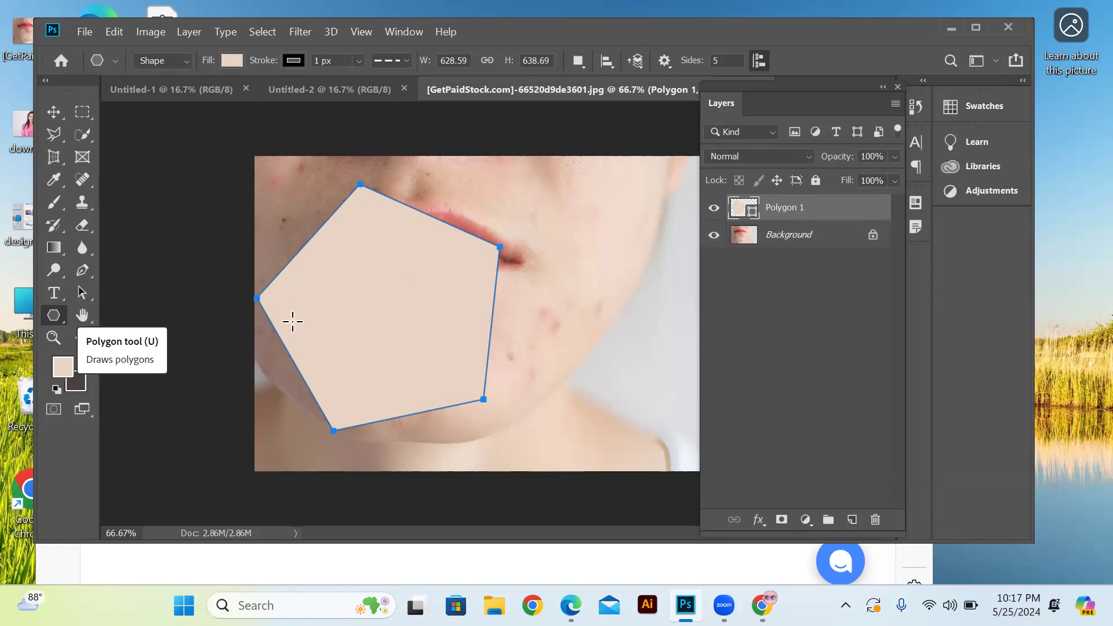
Create another polygon from a point inside the pentagon, setting its number of sides to 6
{"action": "left_click", "coordinate": [342, 303]}
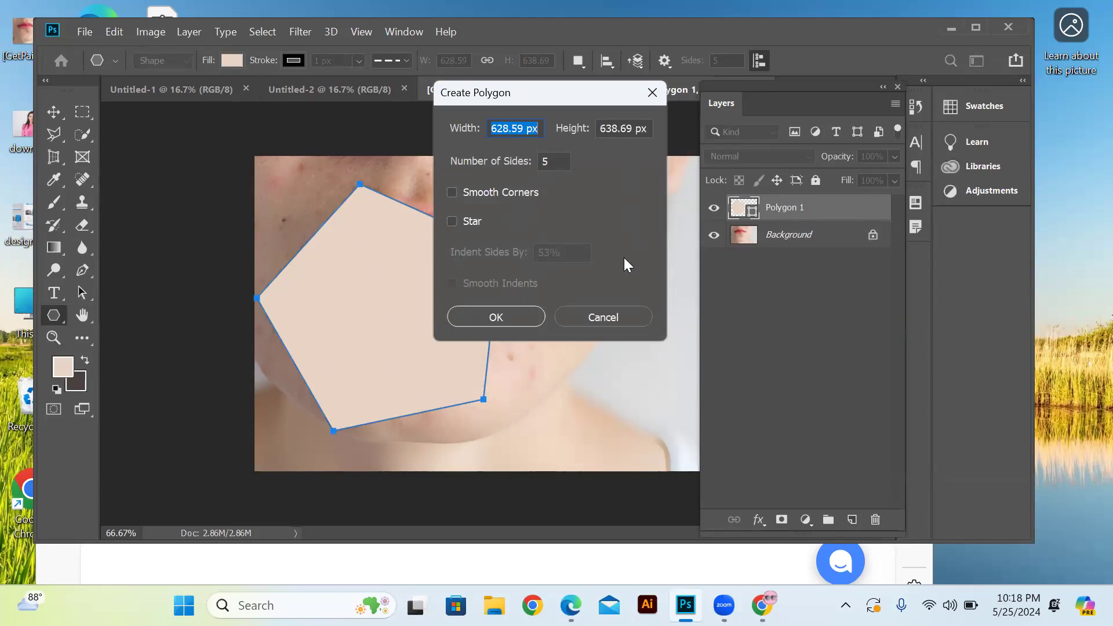
{"action": "left_click_drag", "start_coordinate": [553, 161], "coordinate": [536, 156]}
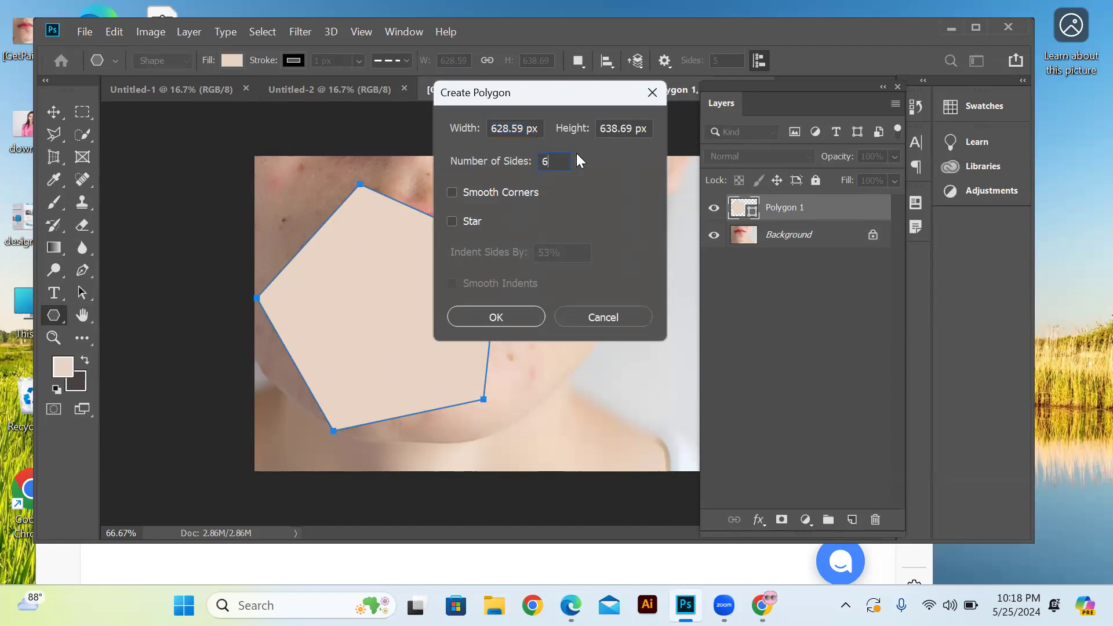
{"action": "key", "text": "Return"}
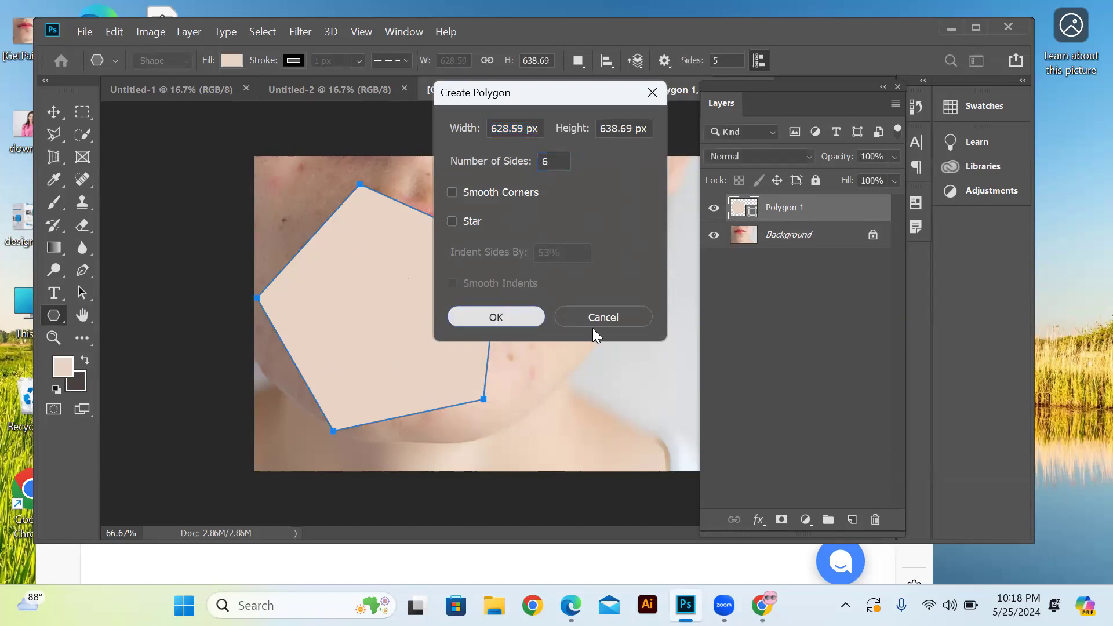
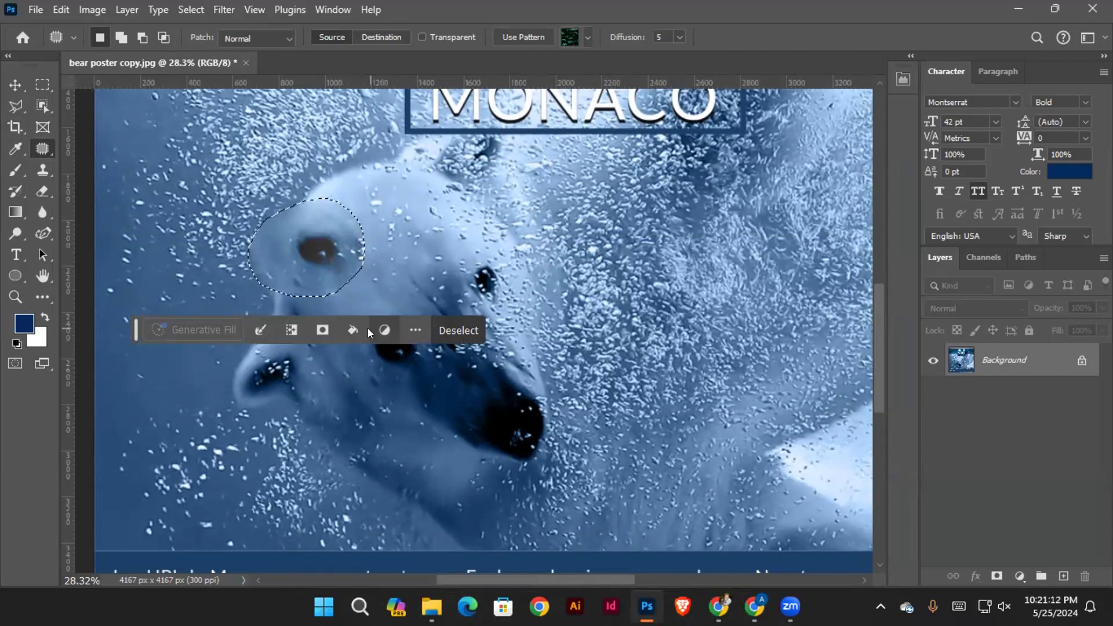
Undo the last patch over the bear's forehead and clear the selection
{"action": "key", "text": "ctrl+z"}
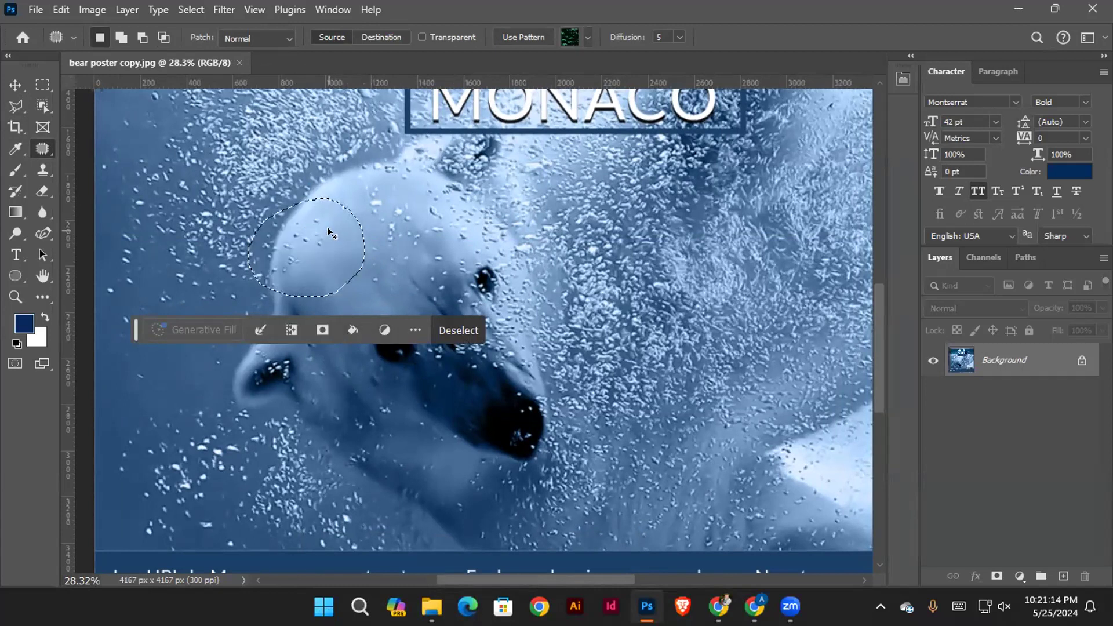
{"action": "key", "text": "ctrl+d"}
{"action": "left_click_drag", "start_coordinate": [330, 233], "coordinate": [297, 221]}
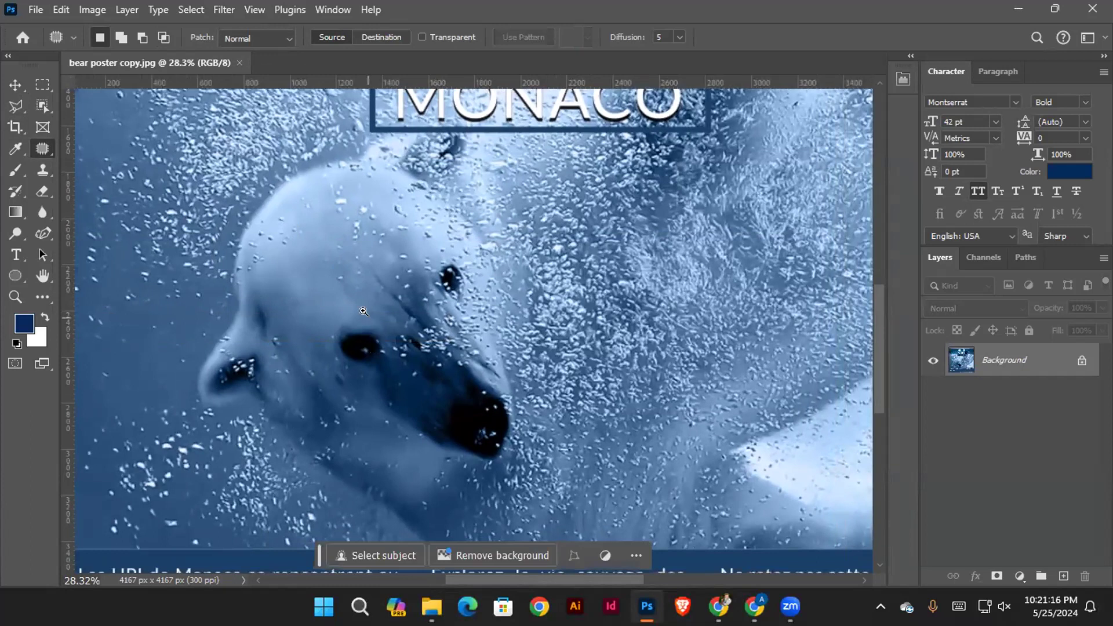
Outline the bear's eye nearer its ear with the Patch tool and replace it with plain fur from the forehead
{"action": "scroll", "coordinate": [373, 331], "scroll_direction": "up", "scroll_amount": 2}
{"action": "mouse_move", "coordinate": [374, 301]}
{"action": "left_mouse_down"}
{"action": "mouse_move", "coordinate": [342, 301]}
{"action": "mouse_move", "coordinate": [305, 329]}
{"action": "mouse_move", "coordinate": [304, 353]}
{"action": "mouse_move", "coordinate": [357, 398]}
{"action": "mouse_move", "coordinate": [408, 400]}
{"action": "mouse_move", "coordinate": [420, 353]}
{"action": "mouse_move", "coordinate": [410, 316]}
{"action": "mouse_move", "coordinate": [371, 301]}
{"action": "left_mouse_up"}
{"action": "scroll", "coordinate": [345, 307], "scroll_direction": "up", "scroll_amount": 1}
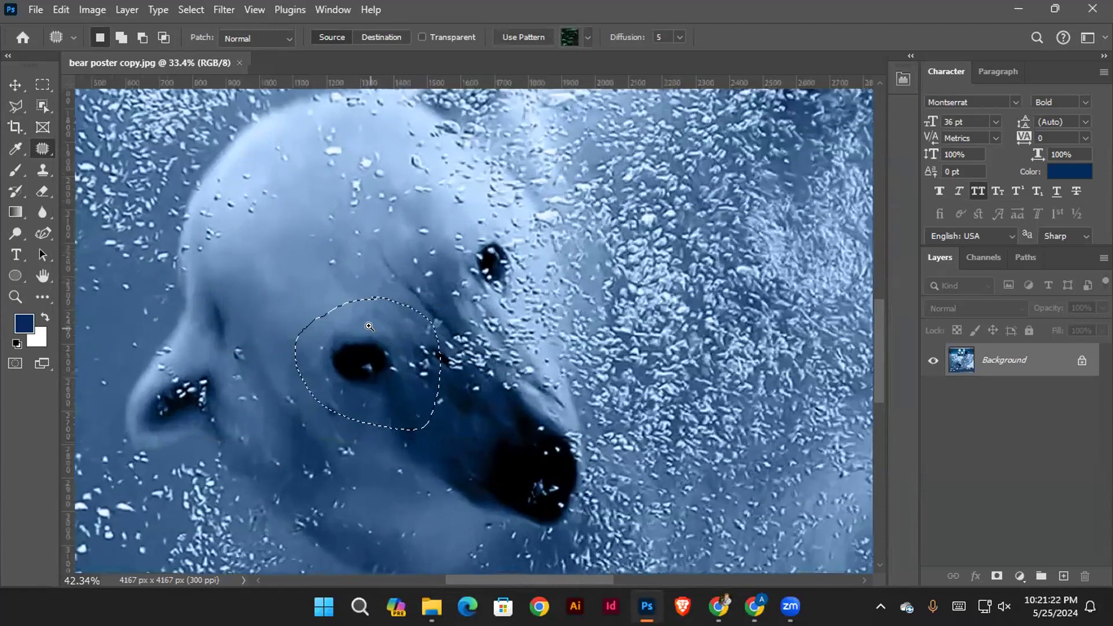
{"action": "scroll", "coordinate": [348, 398], "scroll_direction": "up", "scroll_amount": 1}
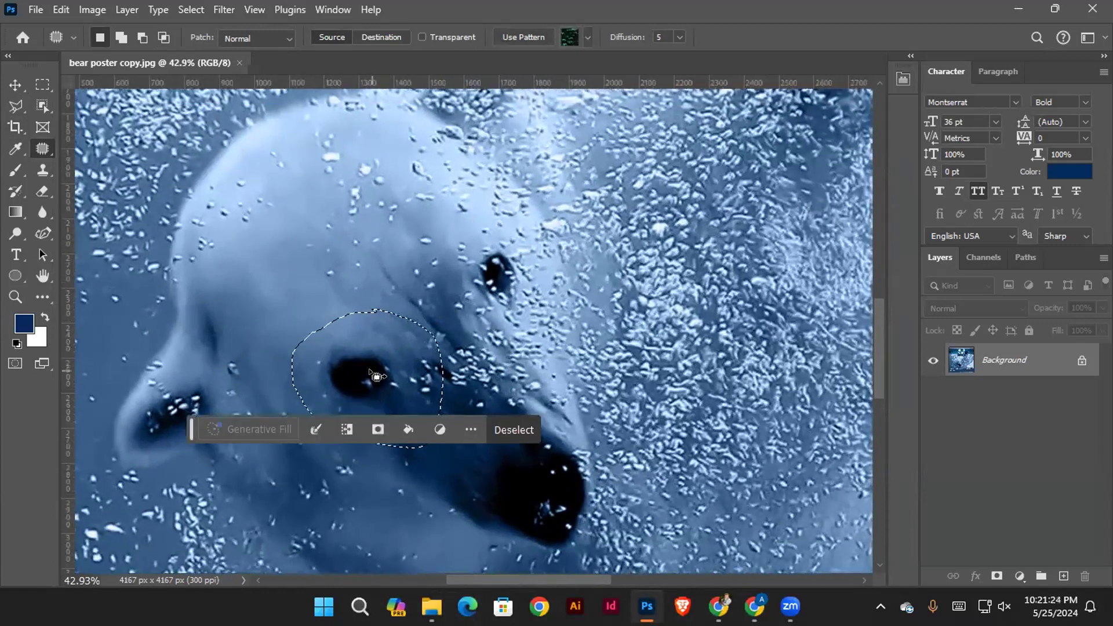
{"action": "left_click_drag", "start_coordinate": [387, 335], "coordinate": [403, 341]}
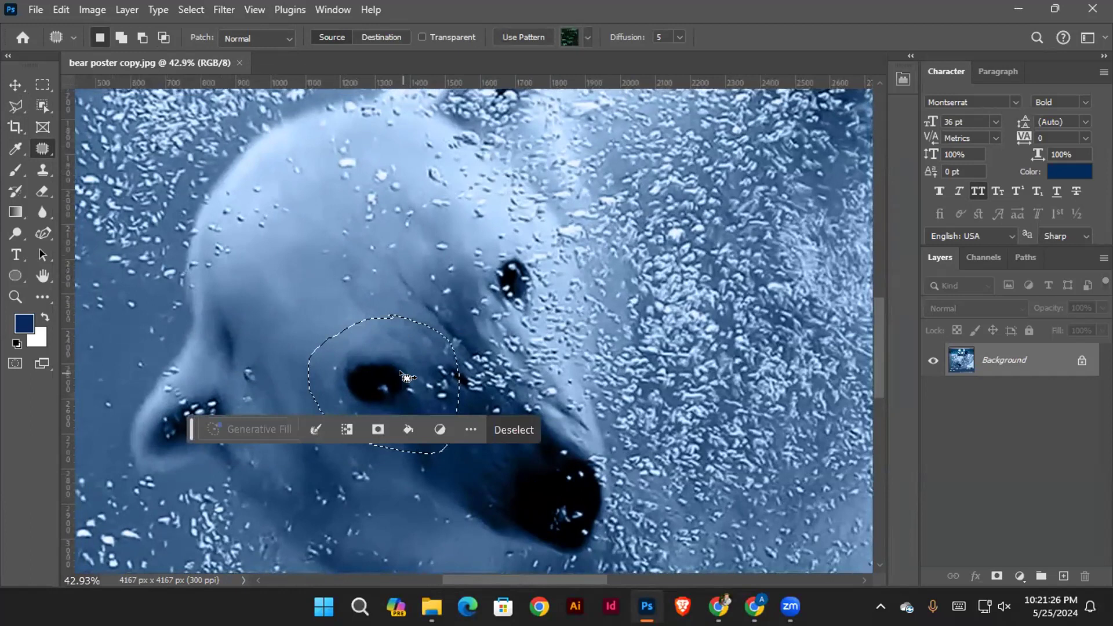
{"action": "left_click_drag", "start_coordinate": [406, 379], "coordinate": [316, 200]}
Patch the bear's remaining eye with plain fur using the Patch tool and clear the selection
{"action": "scroll", "coordinate": [393, 325], "scroll_direction": "down", "scroll_amount": 4}
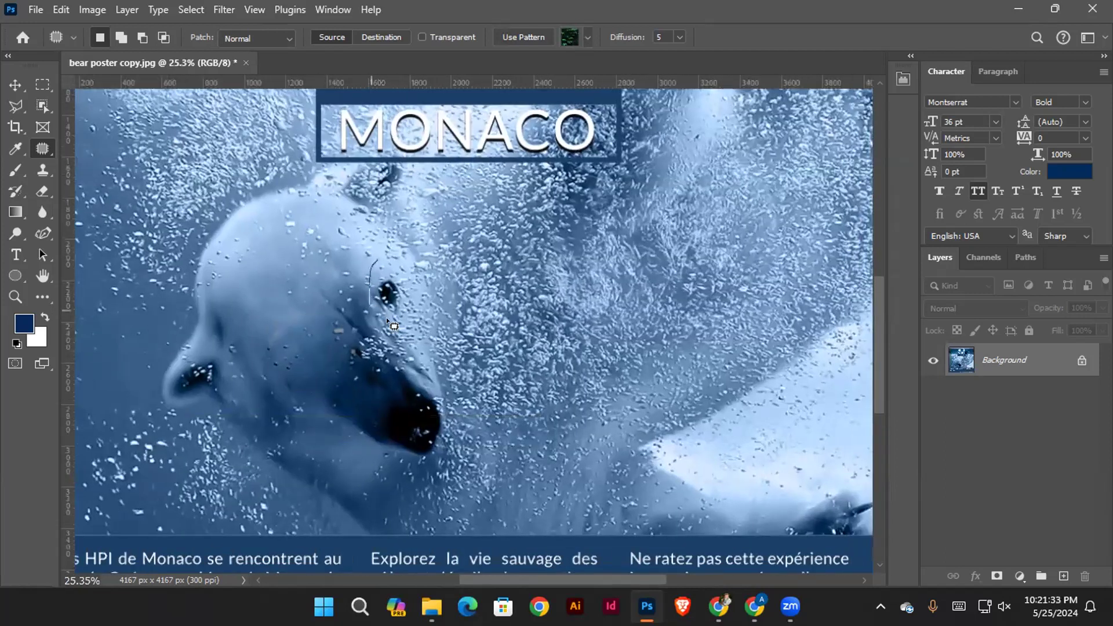
{"action": "mouse_move", "coordinate": [388, 320]}
{"action": "left_mouse_down"}
{"action": "mouse_move", "coordinate": [365, 245]}
{"action": "mouse_move", "coordinate": [366, 275]}
{"action": "mouse_move", "coordinate": [279, 240]}
{"action": "left_mouse_up"}
{"action": "scroll", "coordinate": [412, 289], "scroll_direction": "up", "scroll_amount": 2}
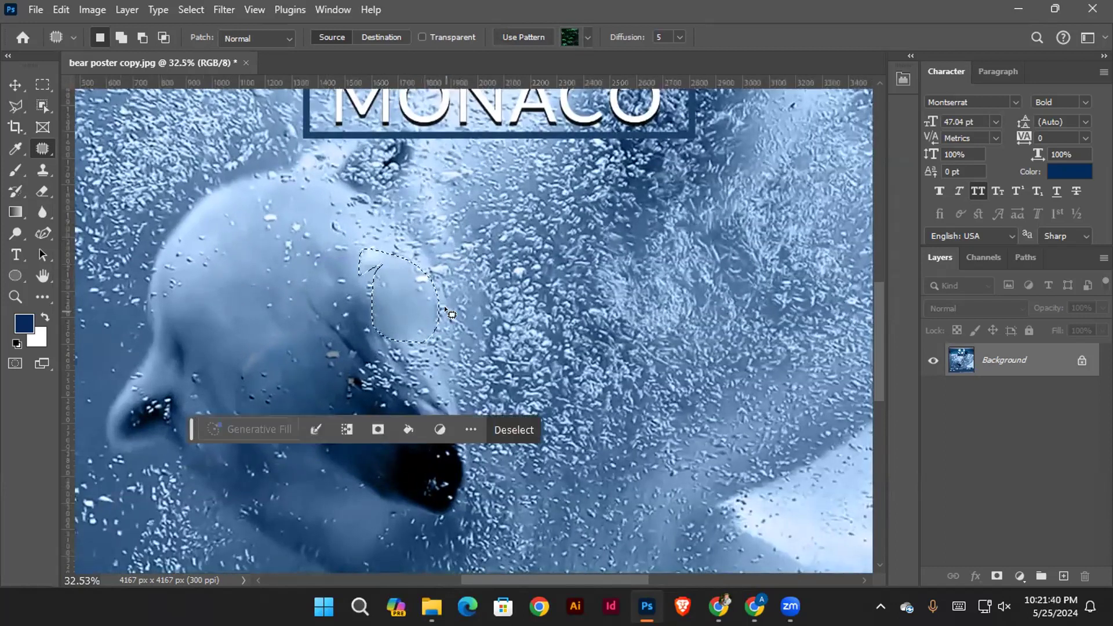
{"action": "left_click", "coordinate": [441, 350]}
Outline the bear's muzzle and nose with the Patch tool, replace them with the bubbly water beside the head, and clear the selection
{"action": "scroll", "coordinate": [441, 350], "scroll_direction": "down", "scroll_amount": 4}
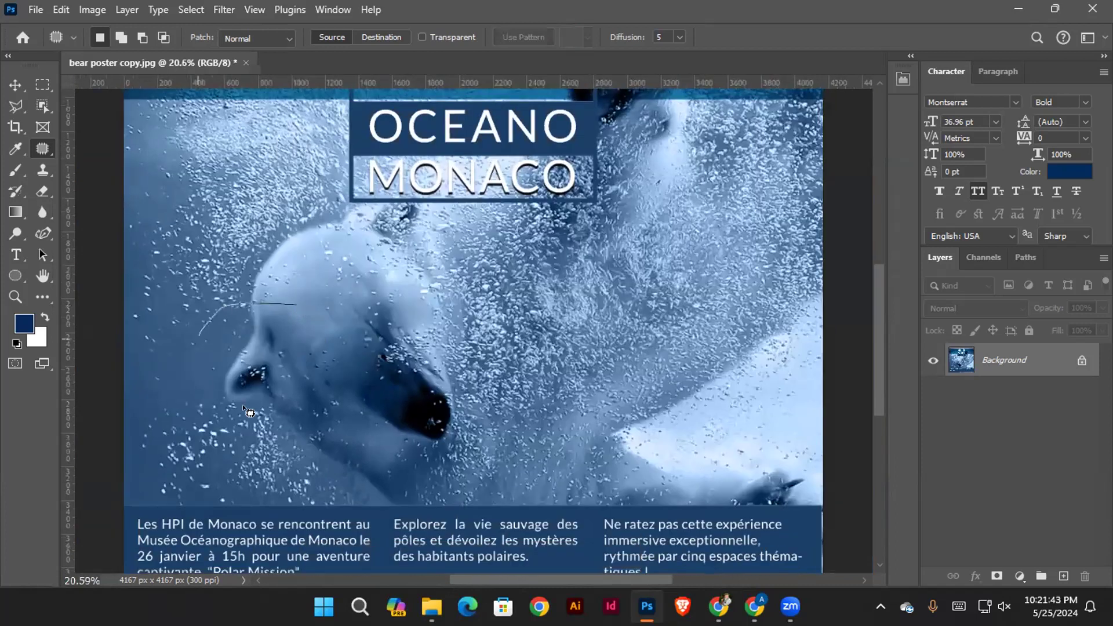
{"action": "mouse_move", "coordinate": [248, 412]}
{"action": "left_mouse_down"}
{"action": "mouse_move", "coordinate": [314, 372]}
{"action": "mouse_move", "coordinate": [264, 311]}
{"action": "left_mouse_up"}
{"action": "mouse_move", "coordinate": [455, 290]}
{"action": "left_mouse_down"}
{"action": "mouse_move", "coordinate": [383, 443]}
{"action": "mouse_move", "coordinate": [389, 320]}
{"action": "left_mouse_up"}
{"action": "left_click_drag", "start_coordinate": [410, 391], "coordinate": [673, 352]}
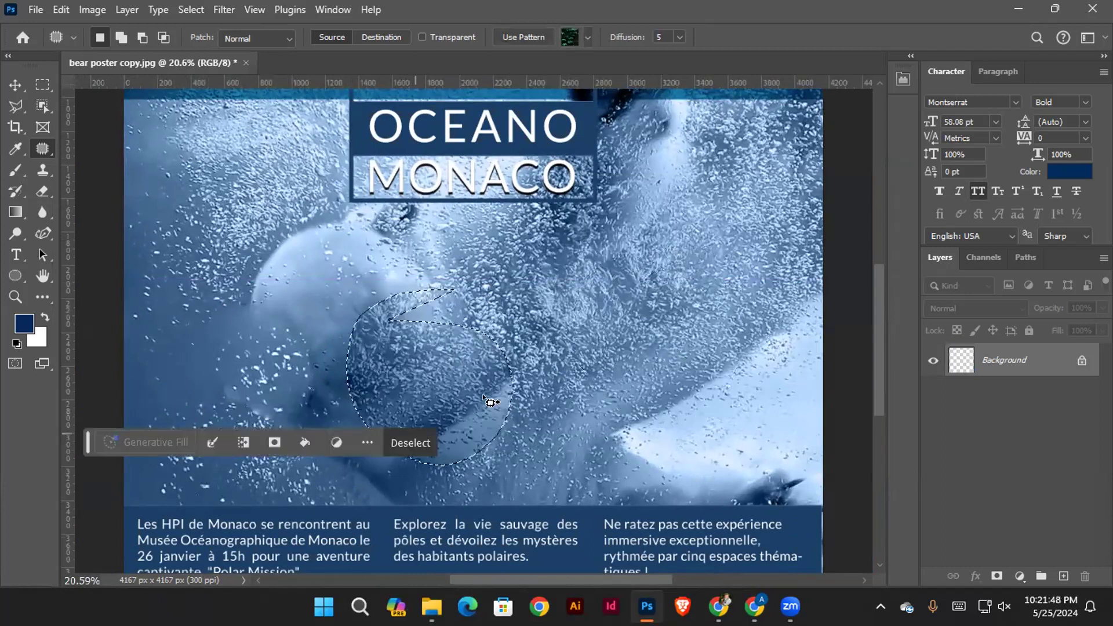
{"action": "key", "text": "ctrl+d"}
{"action": "scroll", "coordinate": [389, 410], "scroll_direction": "down", "scroll_amount": 3}
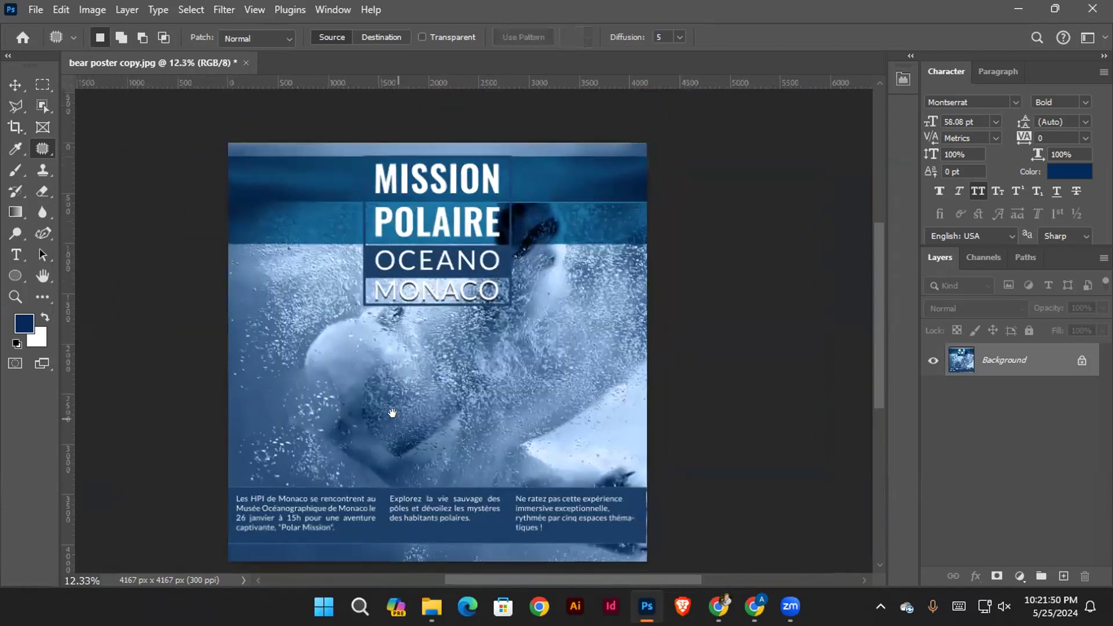
Close the bear poster without saving and create a white Letter document, 8.5 x 11 inches at 300 ppi in RGB Color
{"action": "left_click", "coordinate": [246, 62]}
{"action": "left_click", "coordinate": [559, 235]}
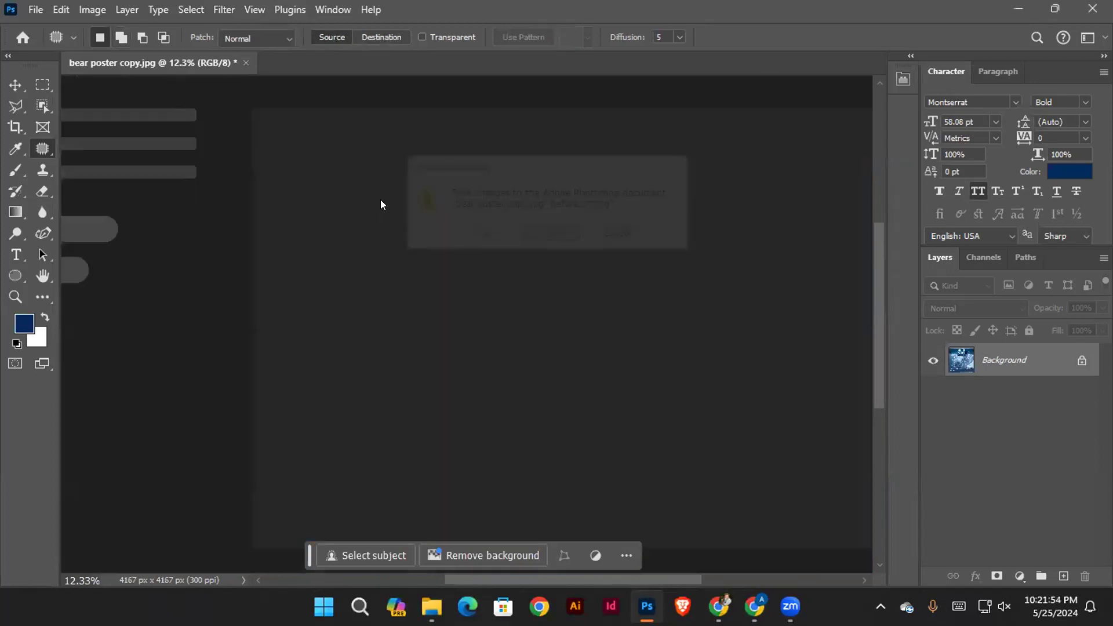
{"action": "left_click", "coordinate": [52, 13]}
{"action": "left_click", "coordinate": [33, 10]}
{"action": "left_click", "coordinate": [41, 29]}
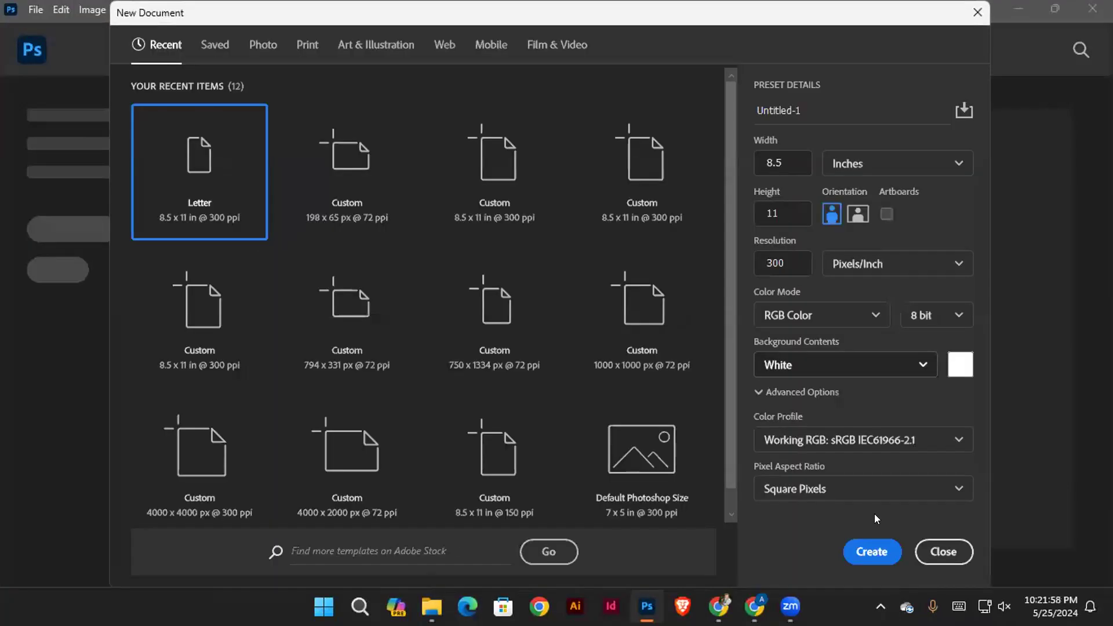
{"action": "left_click", "coordinate": [871, 551]}
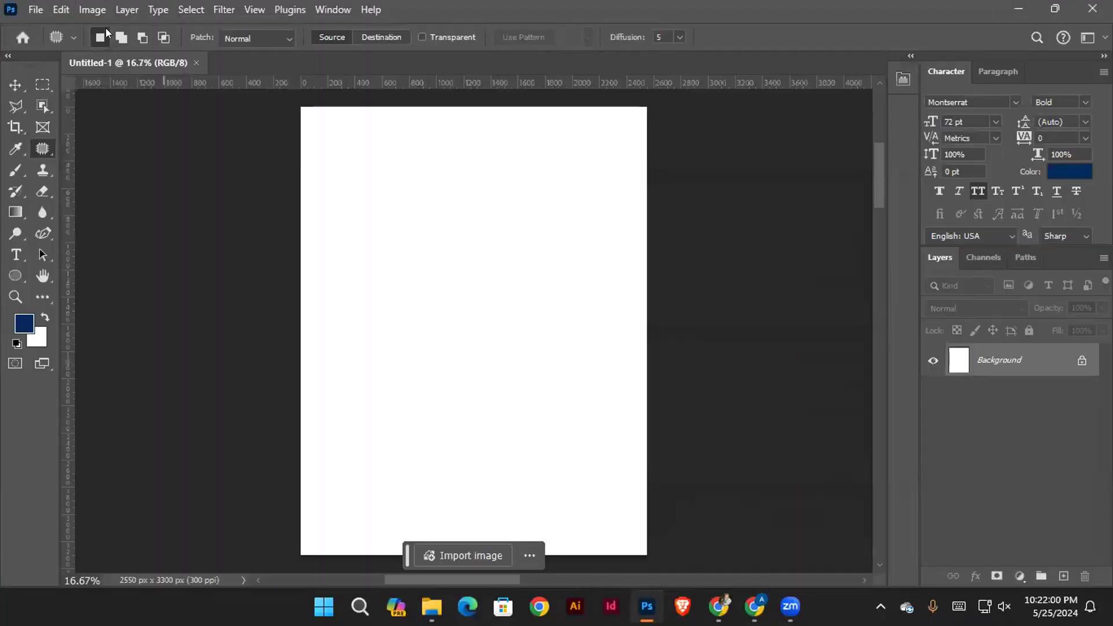
Activate the Move tool, pull a horizontal guide from the ruler onto the blank page and remove it again
{"action": "left_click", "coordinate": [18, 81]}
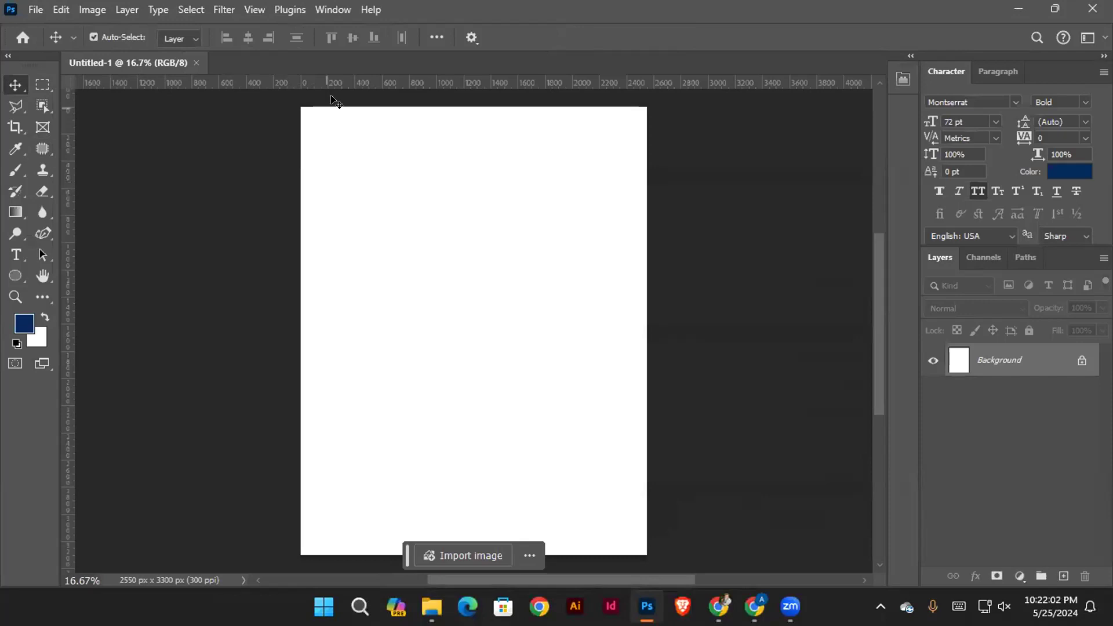
{"action": "left_click_drag", "start_coordinate": [365, 82], "coordinate": [383, 286]}
{"action": "left_click_drag", "start_coordinate": [452, 285], "coordinate": [425, 78]}
{"action": "left_click_drag", "start_coordinate": [67, 219], "coordinate": [67, 187]}
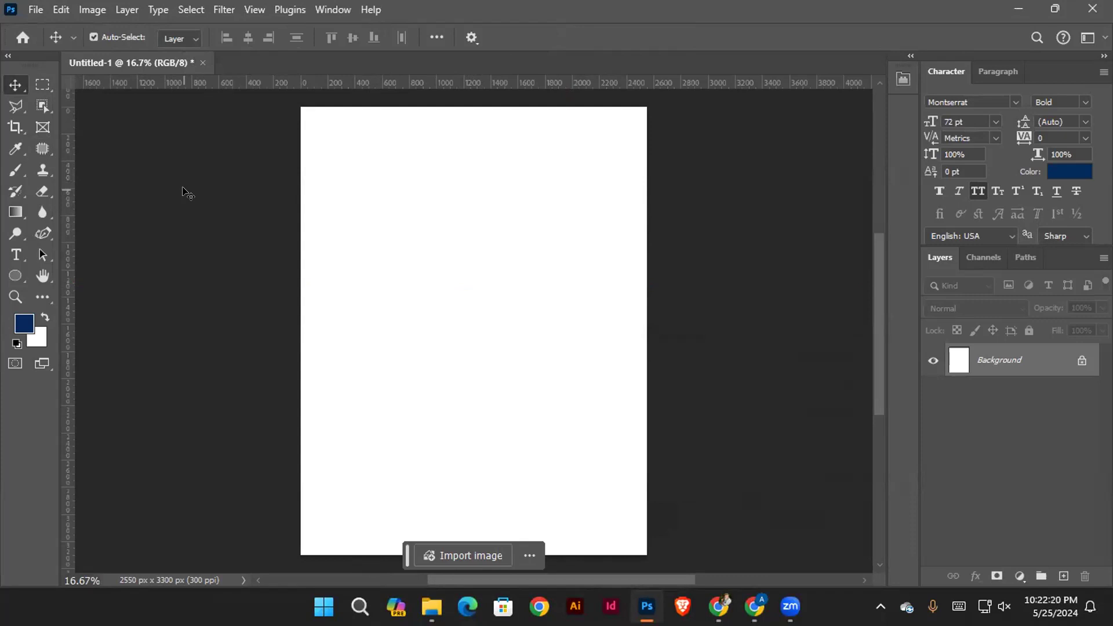
{"action": "key", "text": "ctrl"}
{"action": "scroll", "coordinate": [458, 381], "scroll_direction": "up", "scroll_amount": 1}
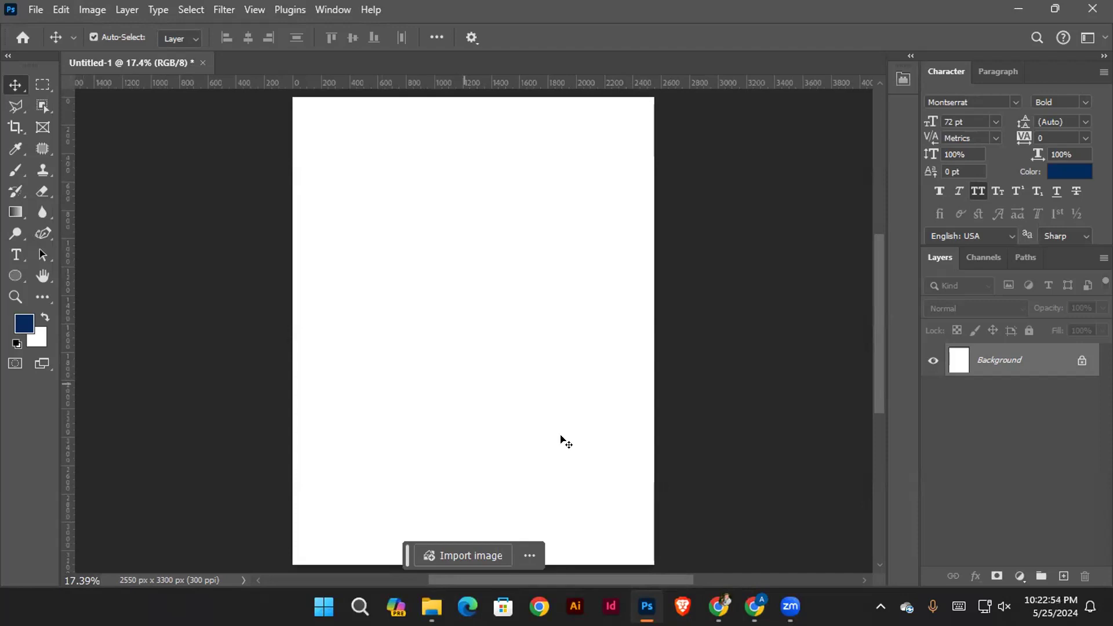
Switch to Chrome, search Google for "image manipulation" and show the image results
{"action": "left_click", "coordinate": [713, 601]}
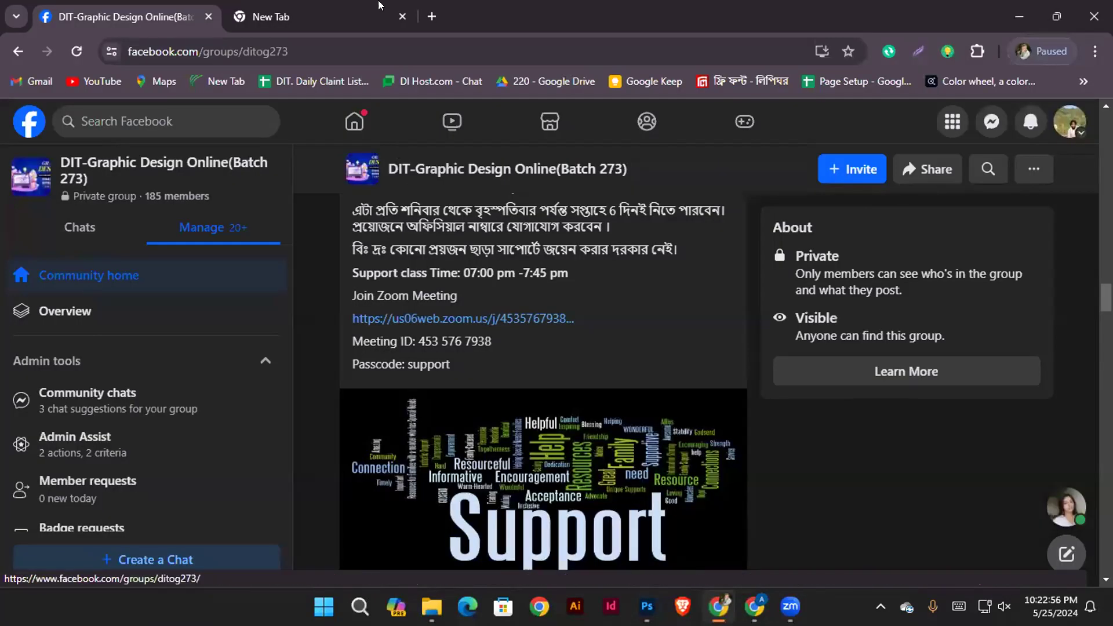
{"action": "left_click", "coordinate": [270, 16]}
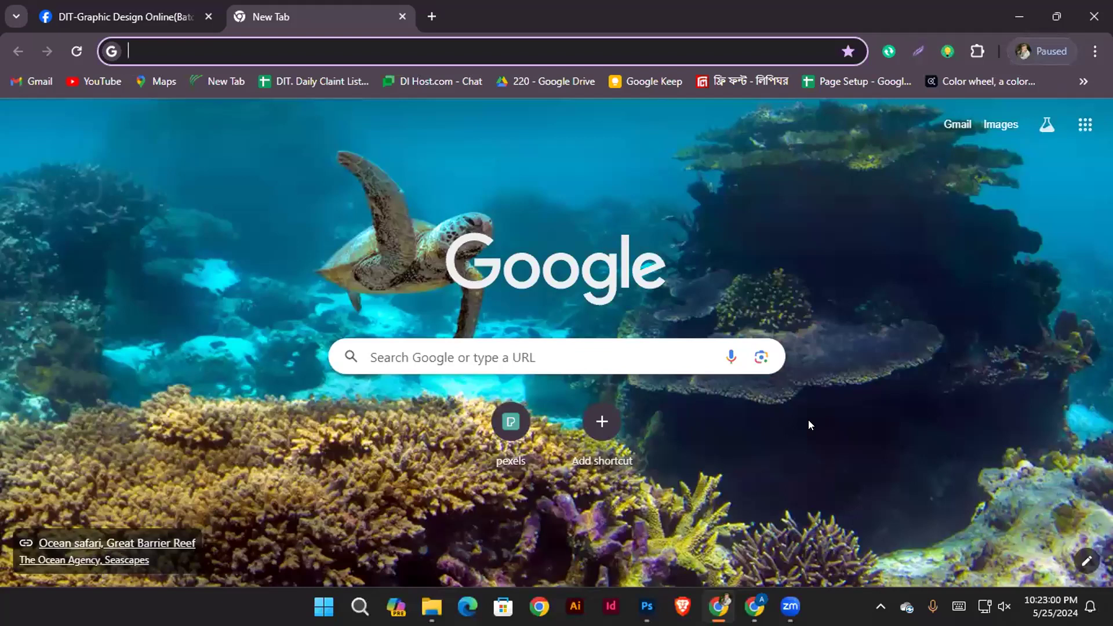
{"action": "type", "text": "p"}
{"action": "key", "text": "BackSpace"}
{"action": "type", "text": "m"}
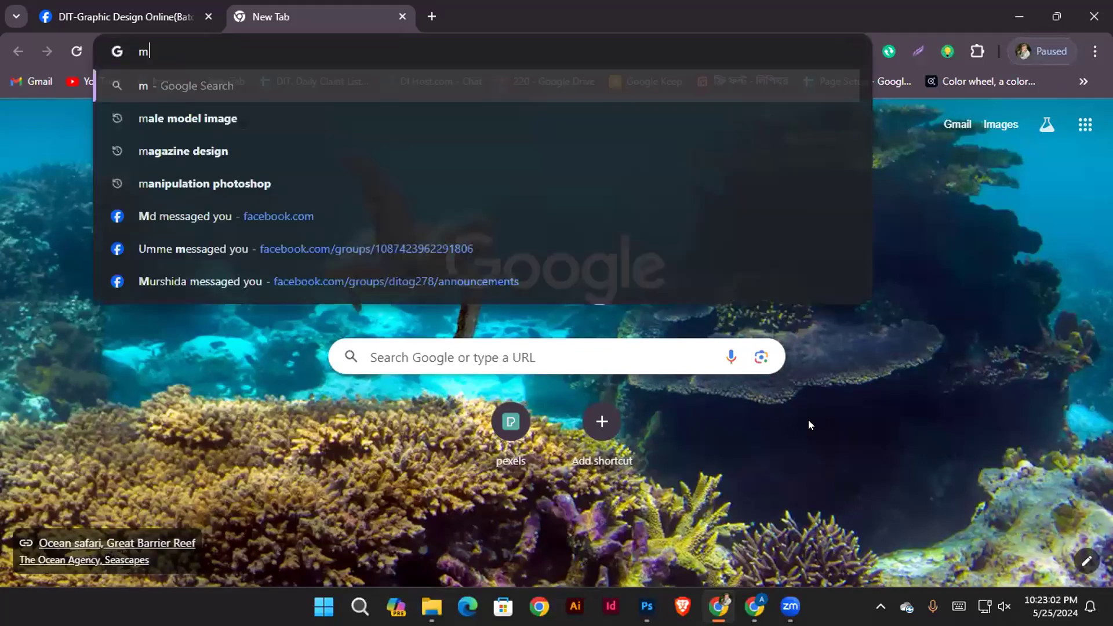
{"action": "type", "text": "anipula"}
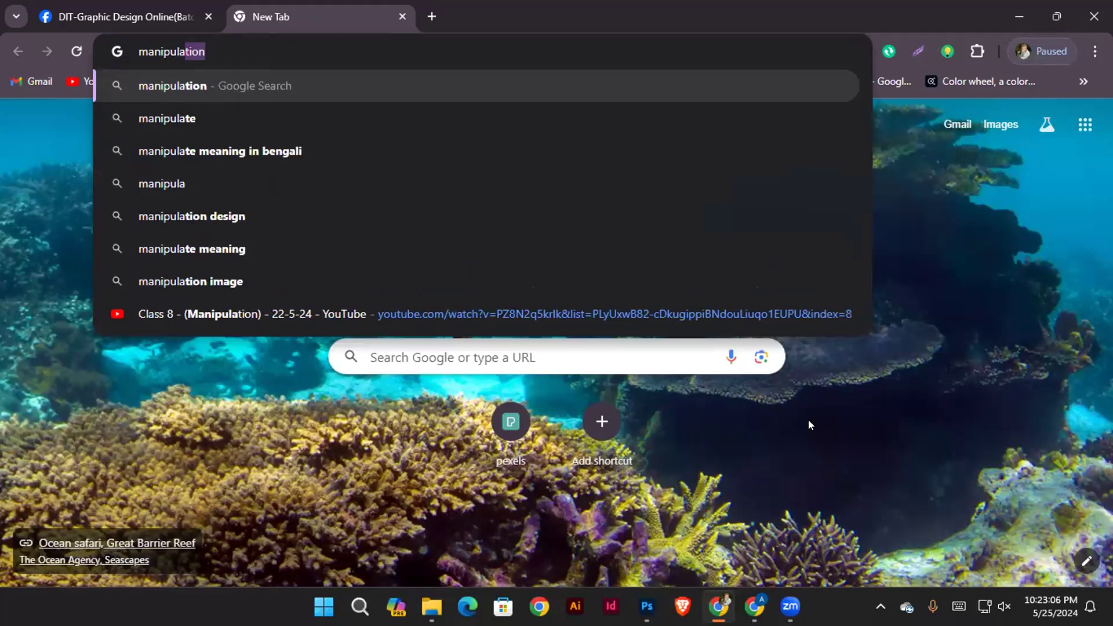
{"action": "type", "text": "tion"}
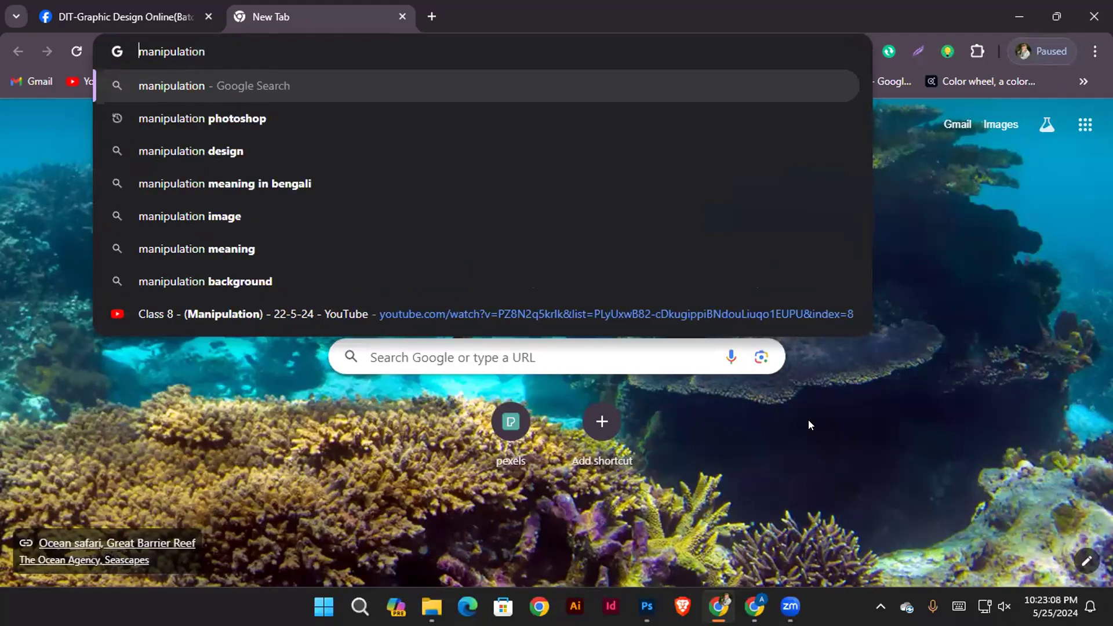
{"action": "key", "text": "Home"}
{"action": "type", "text": "image"}
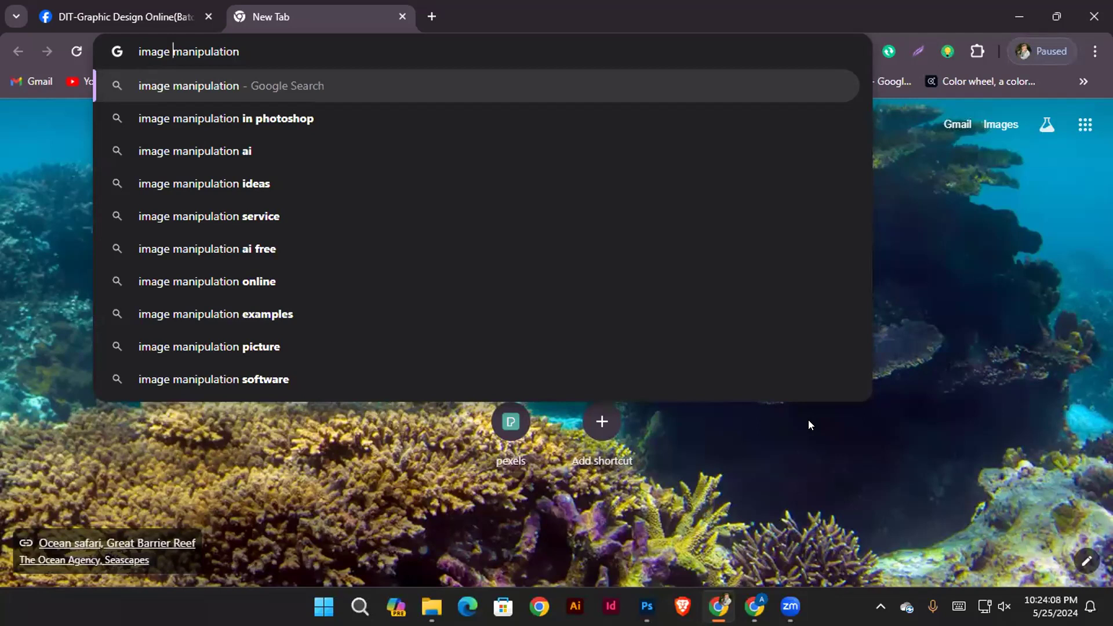
{"action": "key", "text": "Return"}
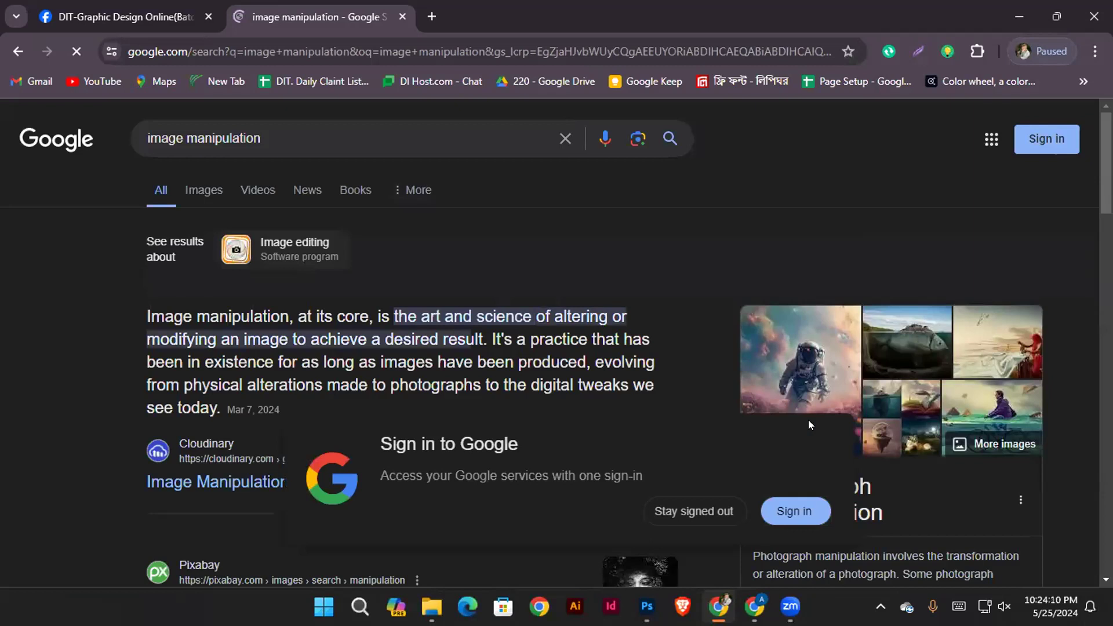
{"action": "left_click", "coordinate": [194, 190]}
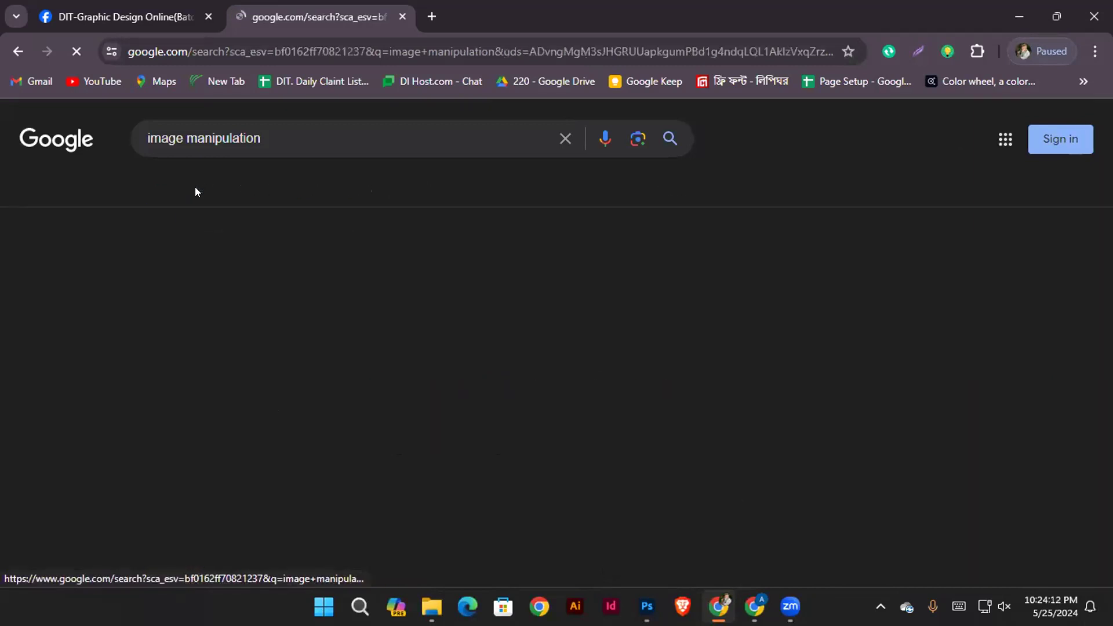
Examine the larger previews of the woman sewing by the sea and the sea-in-glass ship manipulations
{"action": "scroll", "coordinate": [491, 371], "scroll_direction": "down", "scroll_amount": 3}
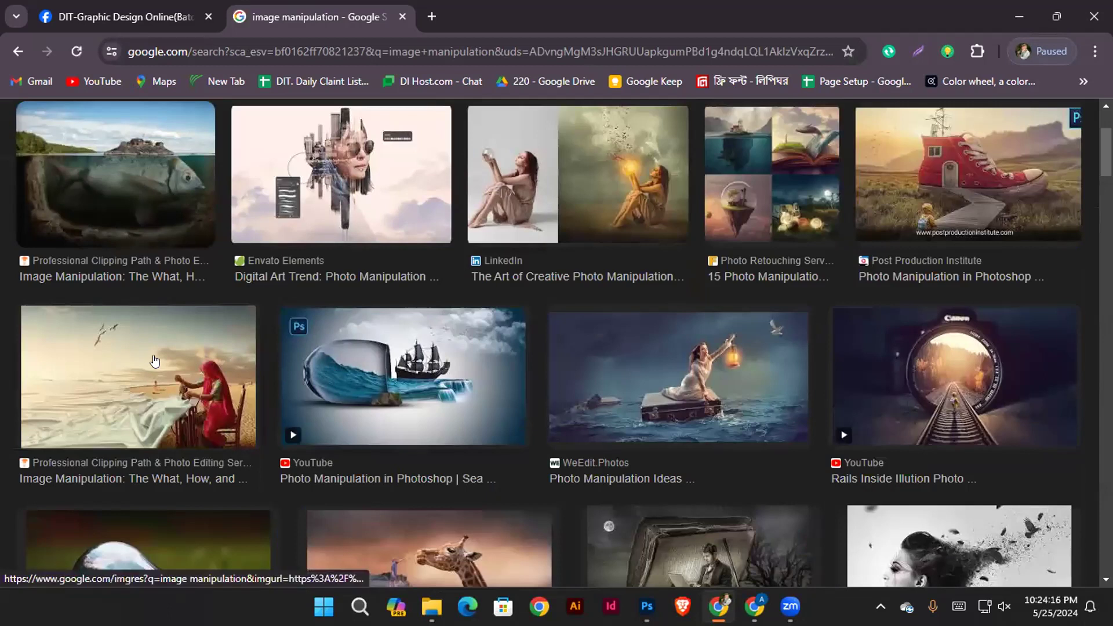
{"action": "left_click", "coordinate": [286, 379]}
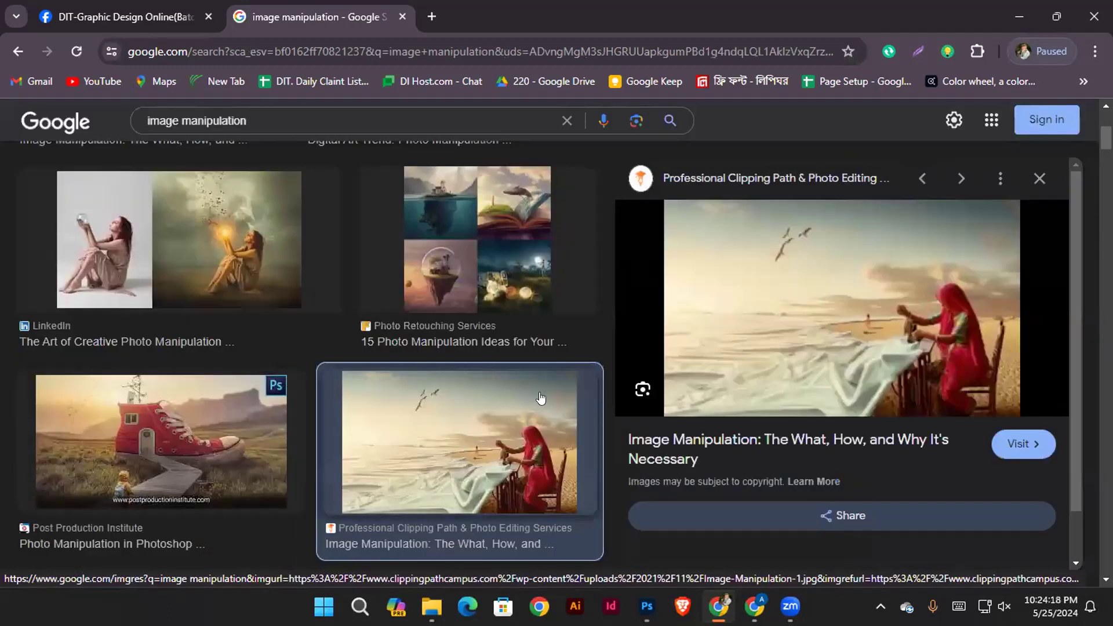
{"action": "scroll", "coordinate": [930, 349], "scroll_direction": "down", "scroll_amount": 3}
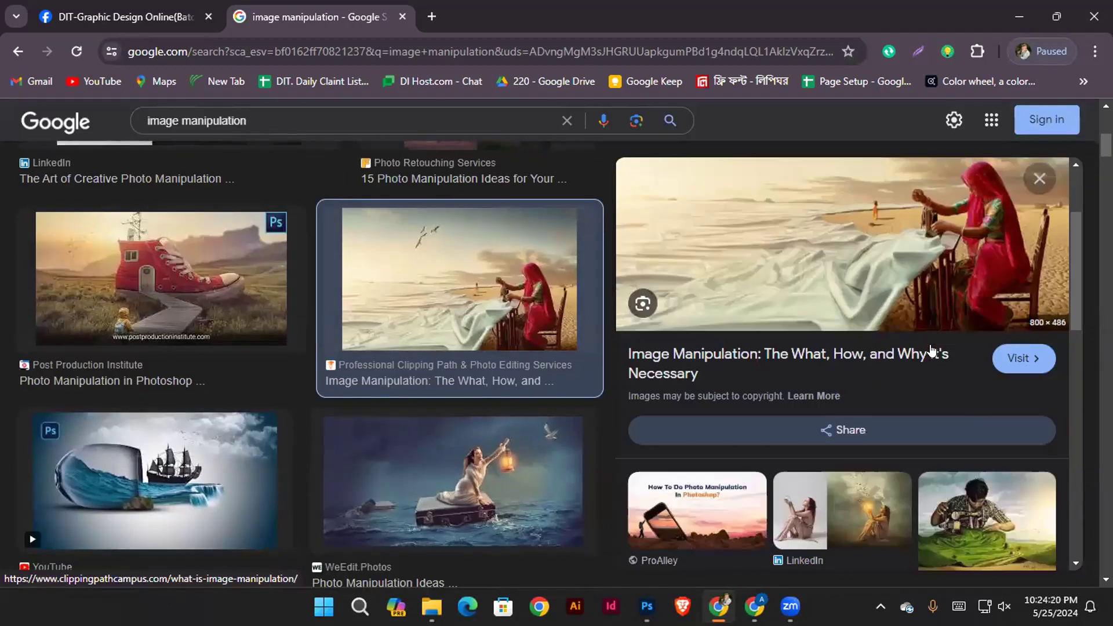
{"action": "scroll", "coordinate": [931, 349], "scroll_direction": "up", "scroll_amount": 3}
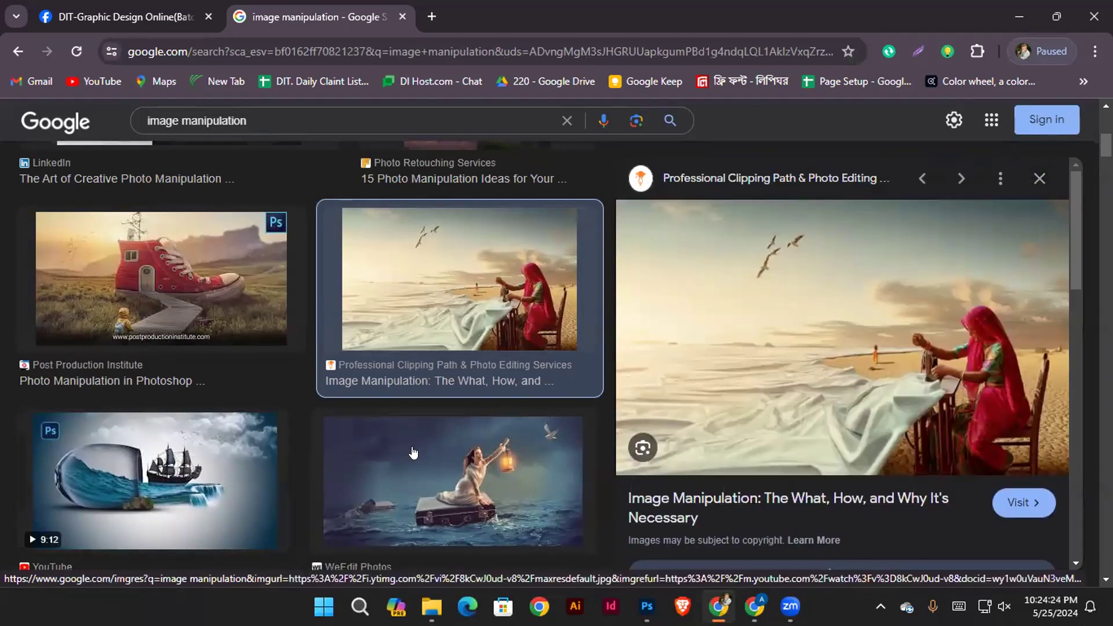
{"action": "left_click", "coordinate": [141, 482]}
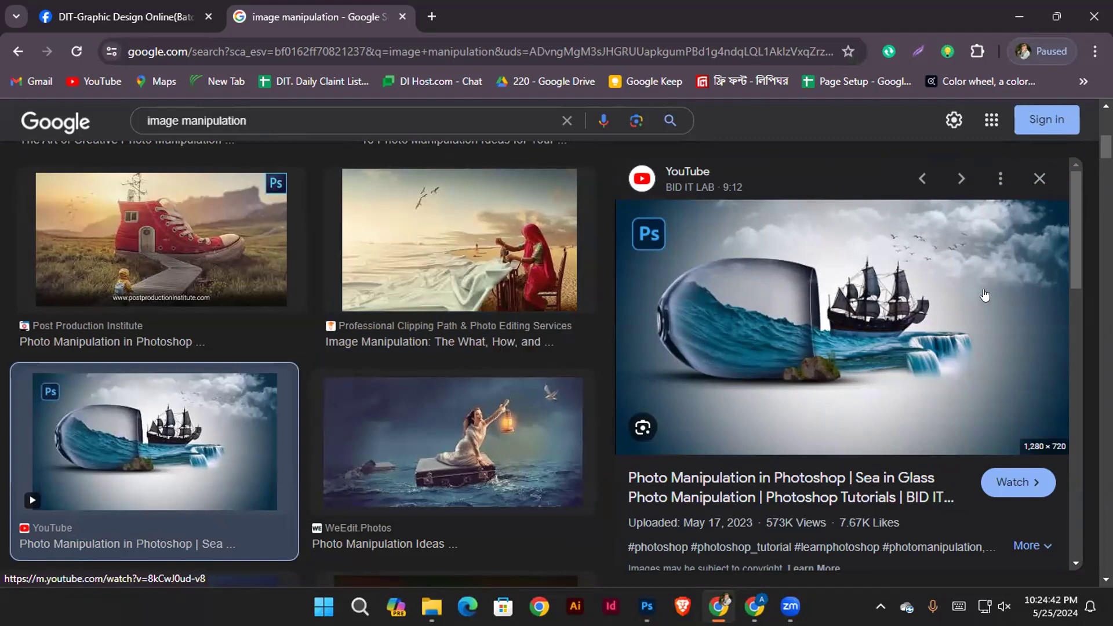
Examine the woman-on-suitcase manipulation with its related images, and the preview of the fish inside a light bulb
{"action": "left_click", "coordinate": [516, 403]}
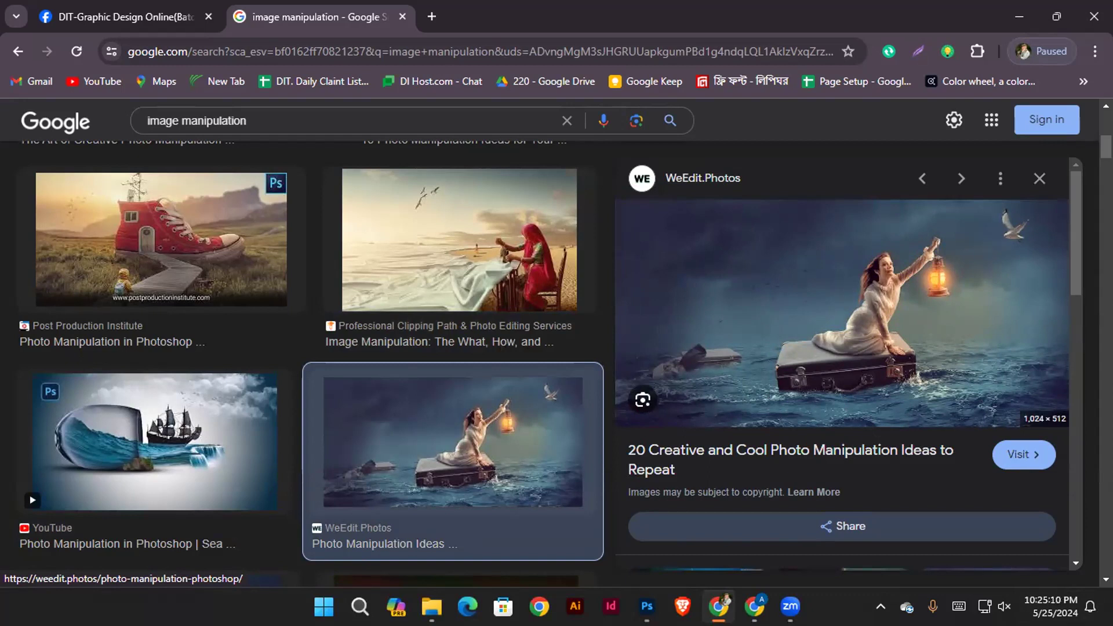
{"action": "scroll", "coordinate": [803, 272], "scroll_direction": "down", "scroll_amount": 5}
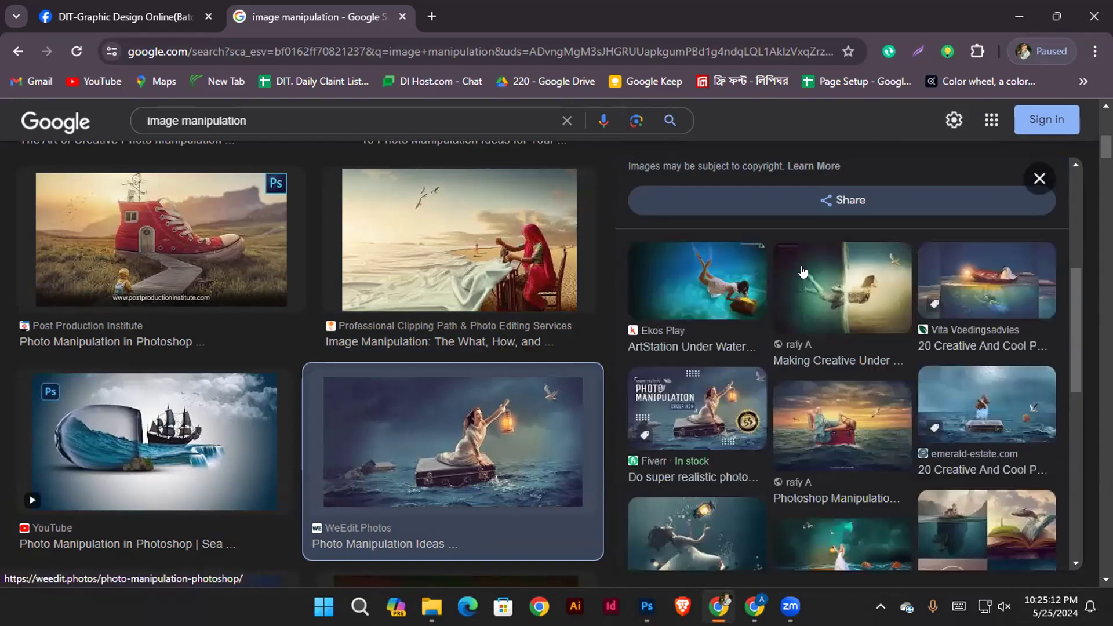
{"action": "scroll", "coordinate": [467, 337], "scroll_direction": "down", "scroll_amount": 3}
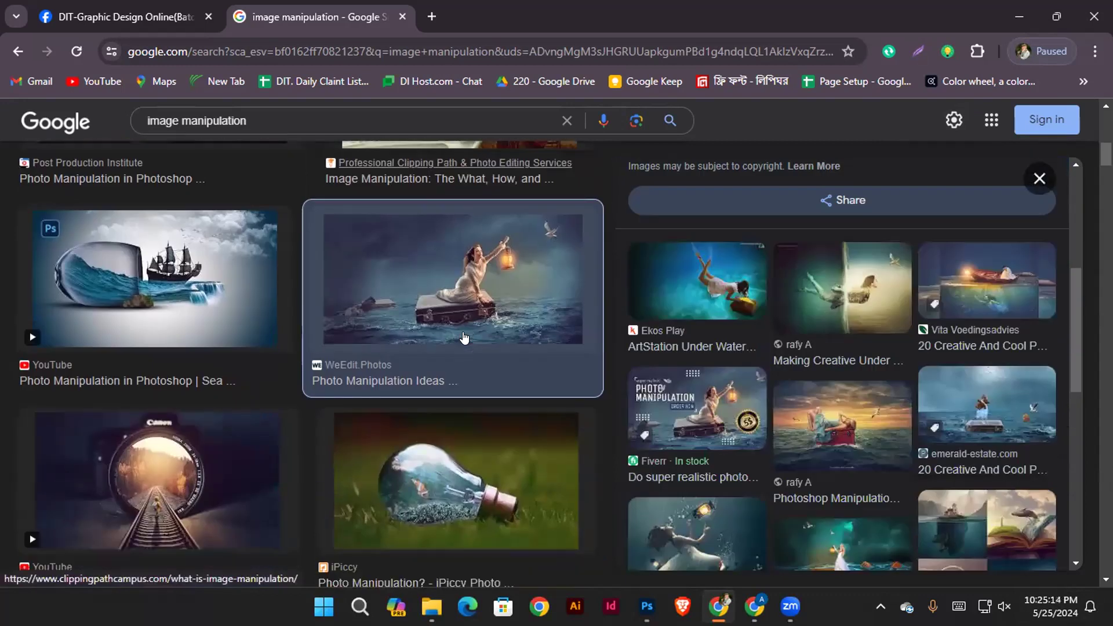
{"action": "scroll", "coordinate": [396, 313], "scroll_direction": "down", "scroll_amount": 3}
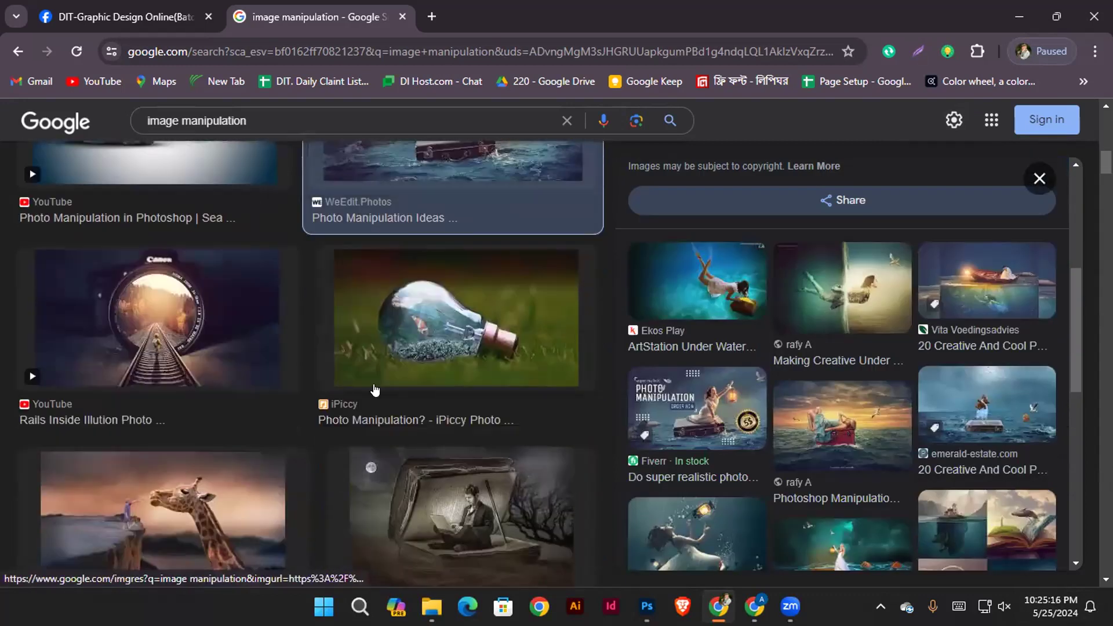
{"action": "left_click", "coordinate": [440, 348]}
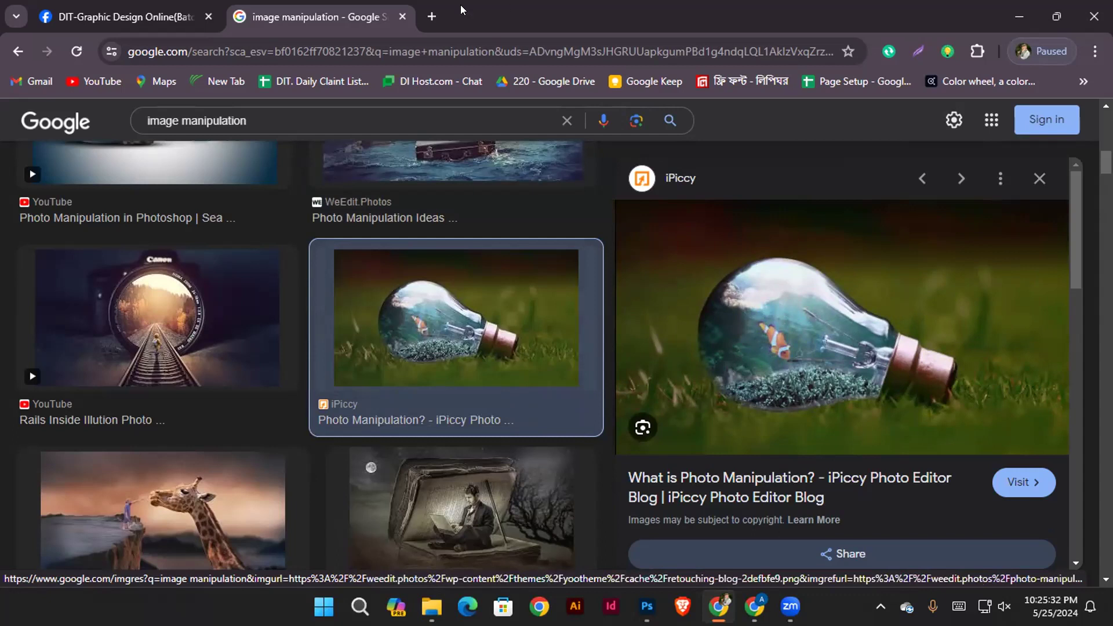
Search Google for "party flyer" in a new tab, glance at the teal club party flyer and show the image results
{"action": "left_click", "coordinate": [432, 9]}
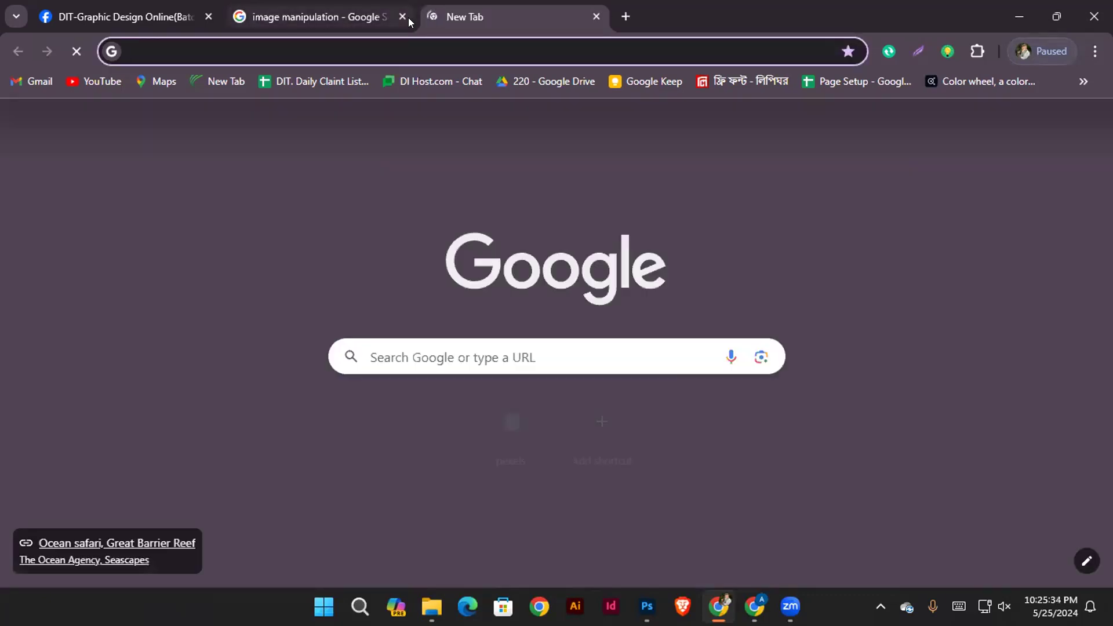
{"action": "type", "text": "party fl"}
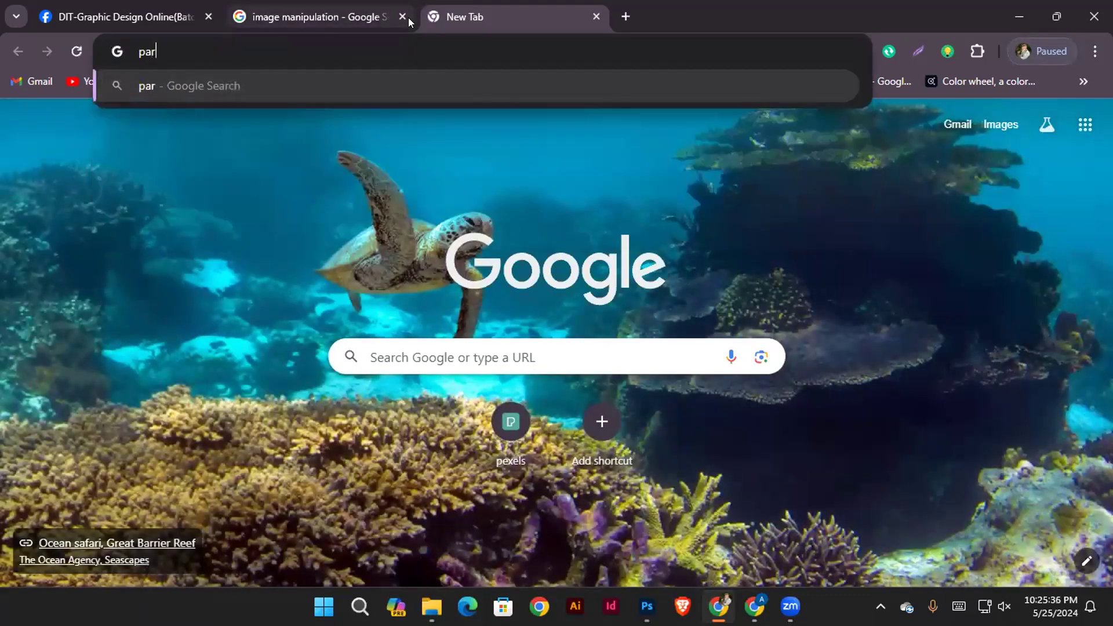
{"action": "type", "text": "yer"}
{"action": "key", "text": "Return"}
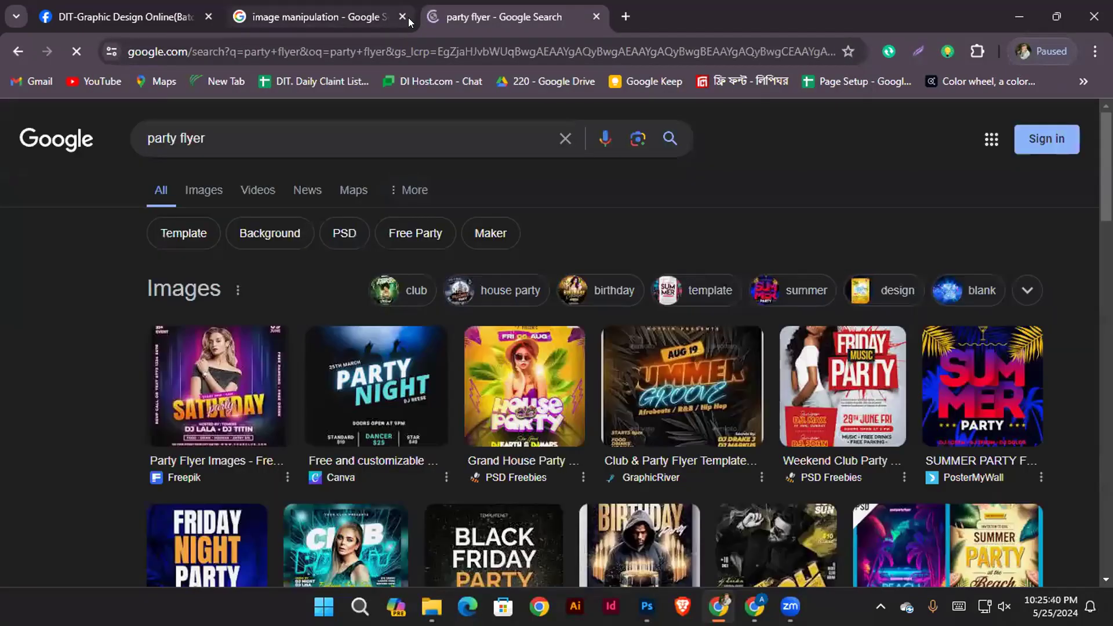
{"action": "scroll", "coordinate": [737, 493], "scroll_direction": "down", "scroll_amount": 3}
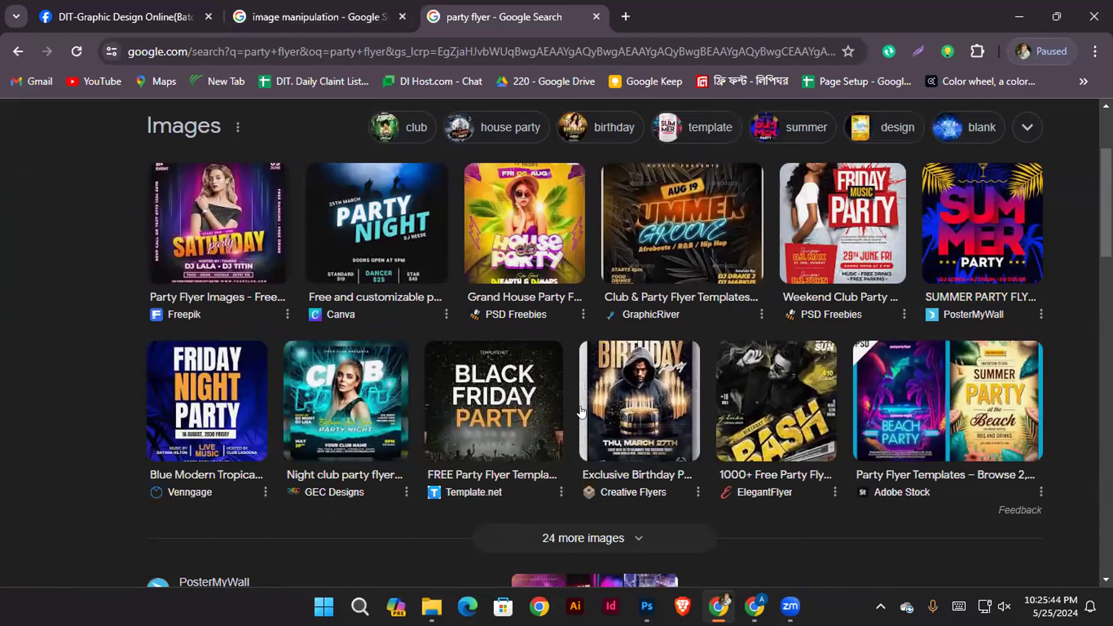
{"action": "left_click", "coordinate": [403, 392]}
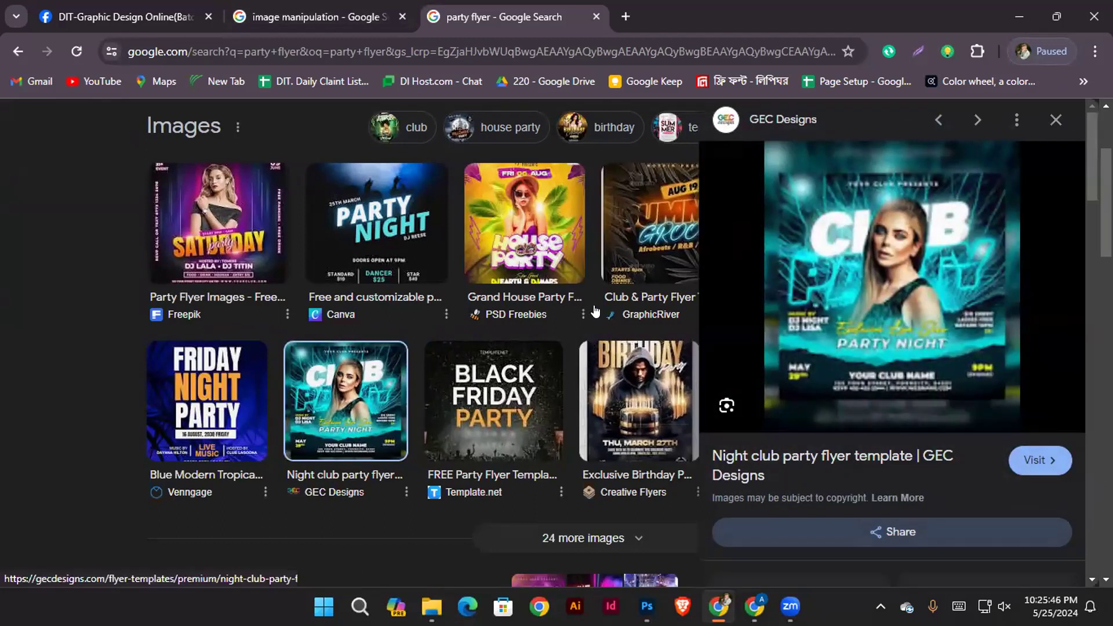
{"action": "scroll", "coordinate": [191, 231], "scroll_direction": "up", "scroll_amount": 3}
{"action": "left_click", "coordinate": [197, 191]}
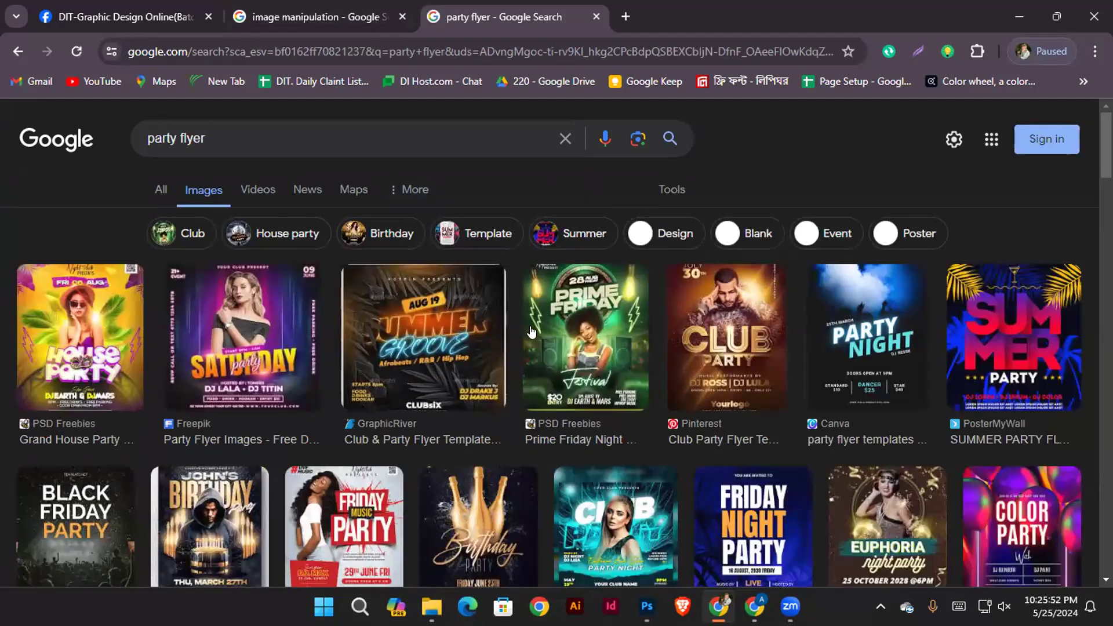
Examine the related flyers of the Club & Party templates, the Black Friday Party preview and further party flyer results
{"action": "scroll", "coordinate": [531, 331], "scroll_direction": "down", "scroll_amount": 3}
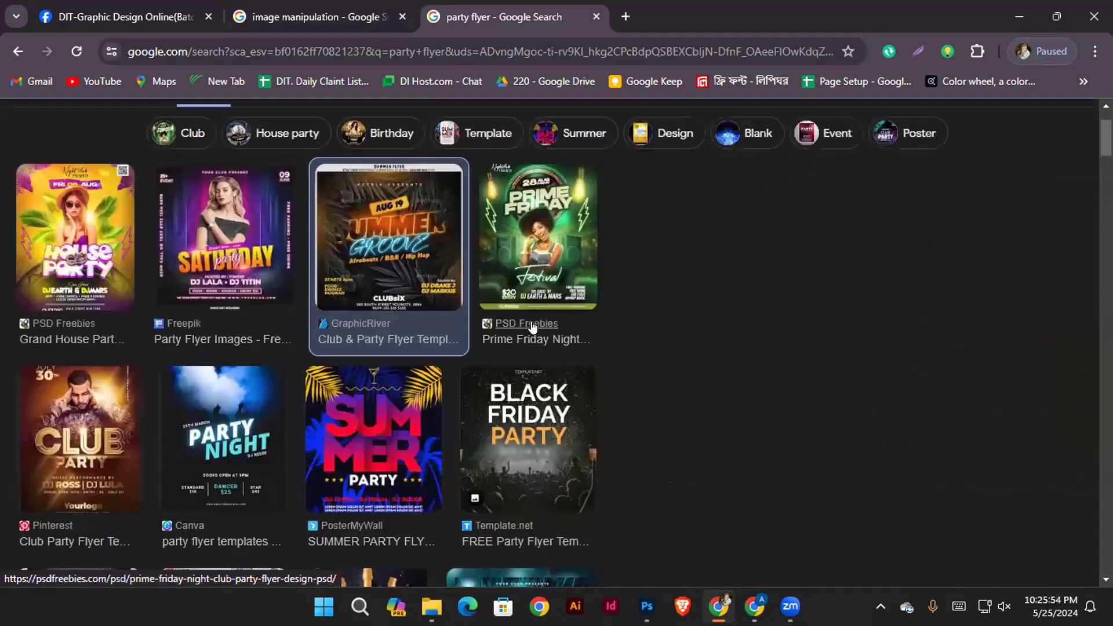
{"action": "scroll", "coordinate": [912, 246], "scroll_direction": "down", "scroll_amount": 5}
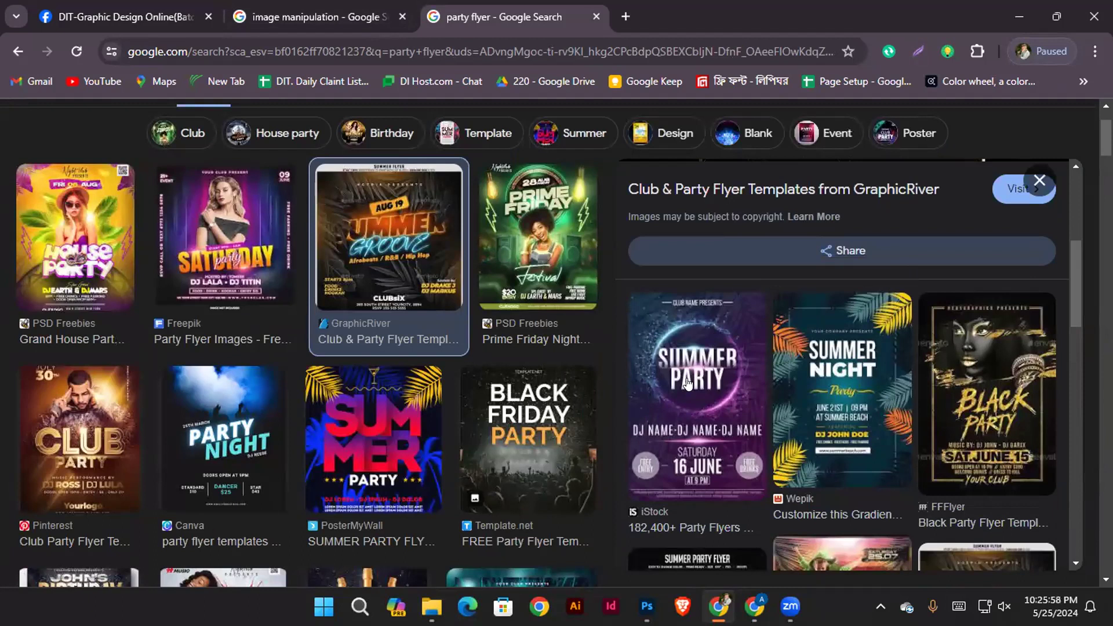
{"action": "left_click", "coordinate": [571, 412]}
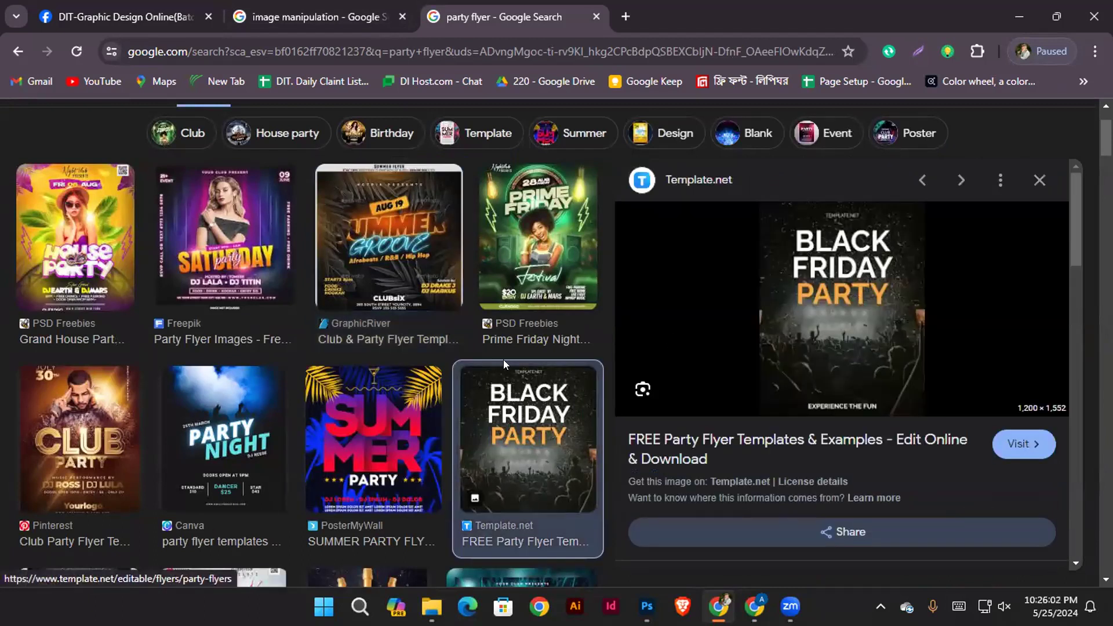
{"action": "scroll", "coordinate": [464, 371], "scroll_direction": "down", "scroll_amount": 5}
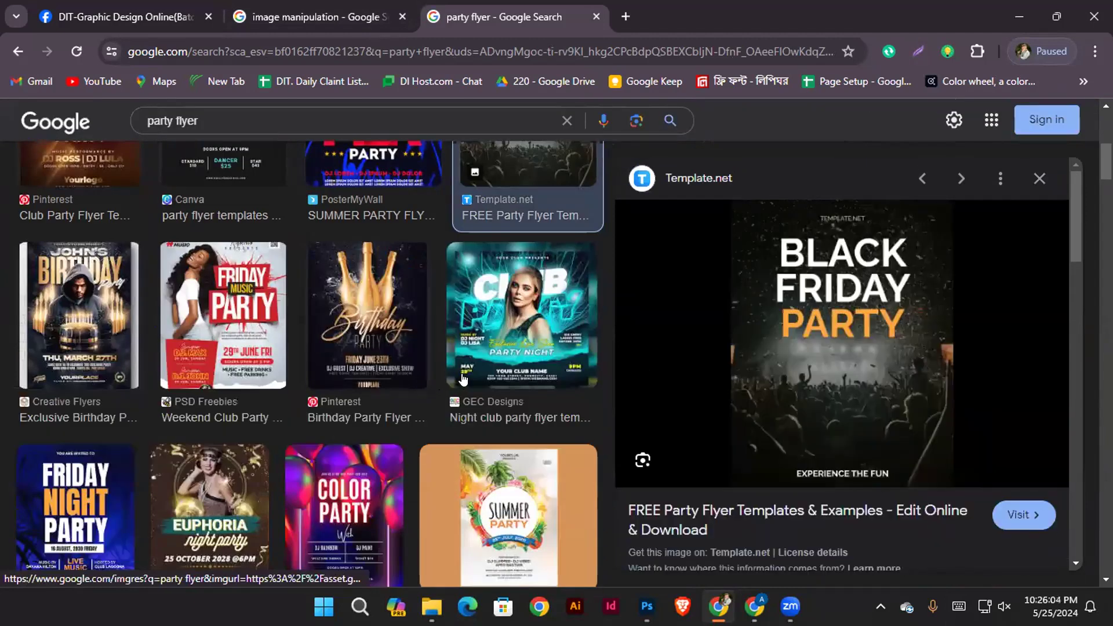
{"action": "scroll", "coordinate": [570, 362], "scroll_direction": "down", "scroll_amount": 9}
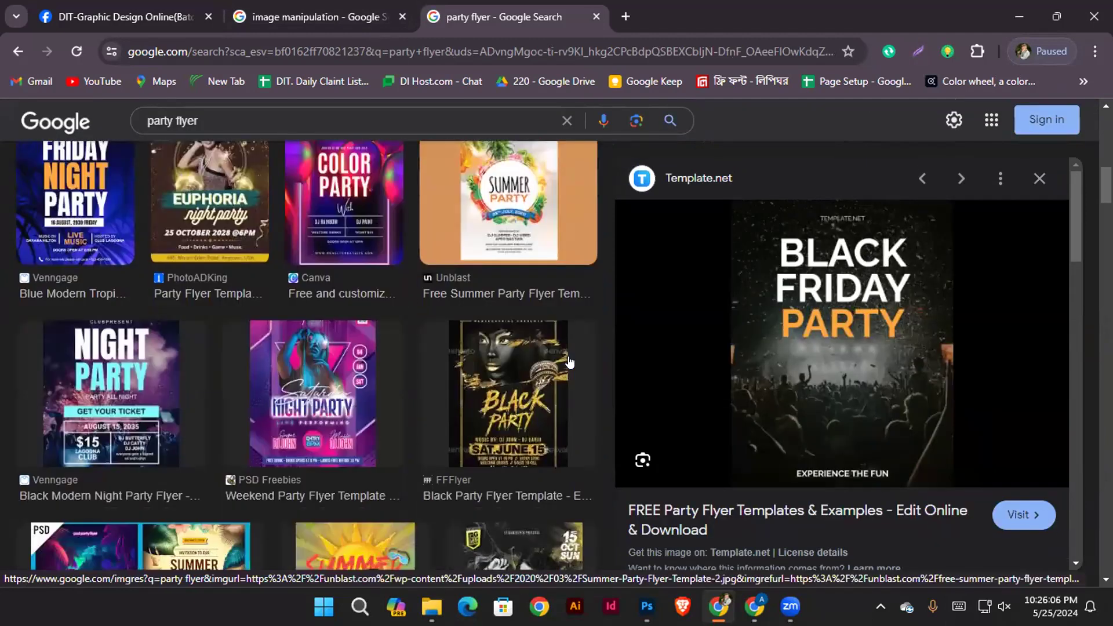
{"action": "scroll", "coordinate": [570, 362], "scroll_direction": "down", "scroll_amount": 3}
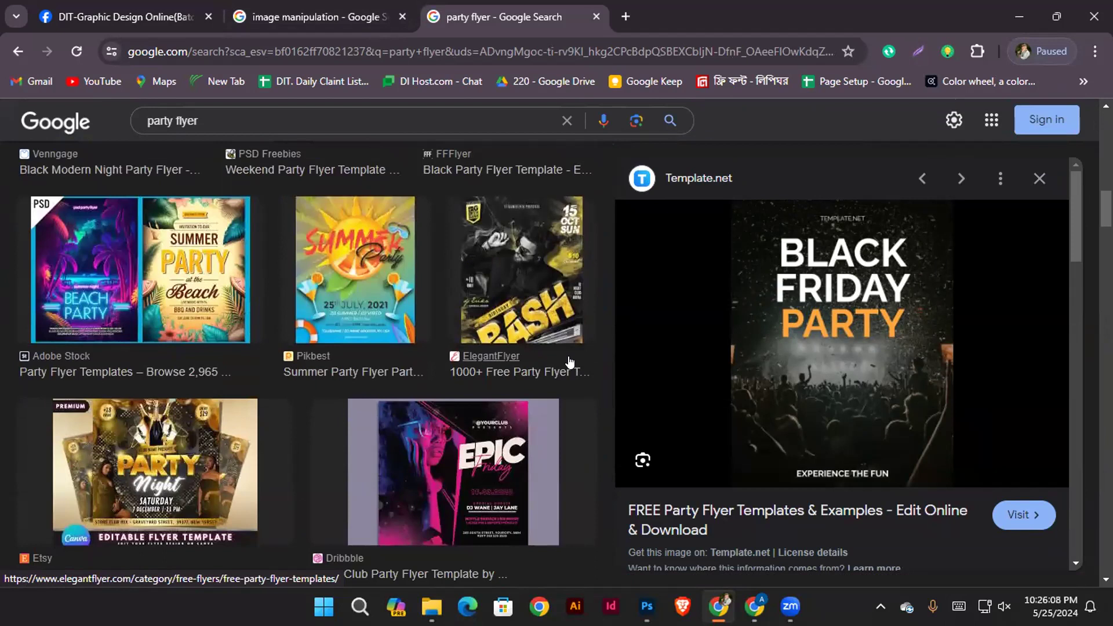
Examine the Birthday Bash flyer and more party flyers, and compare them with the image manipulation results
{"action": "left_click", "coordinate": [502, 255]}
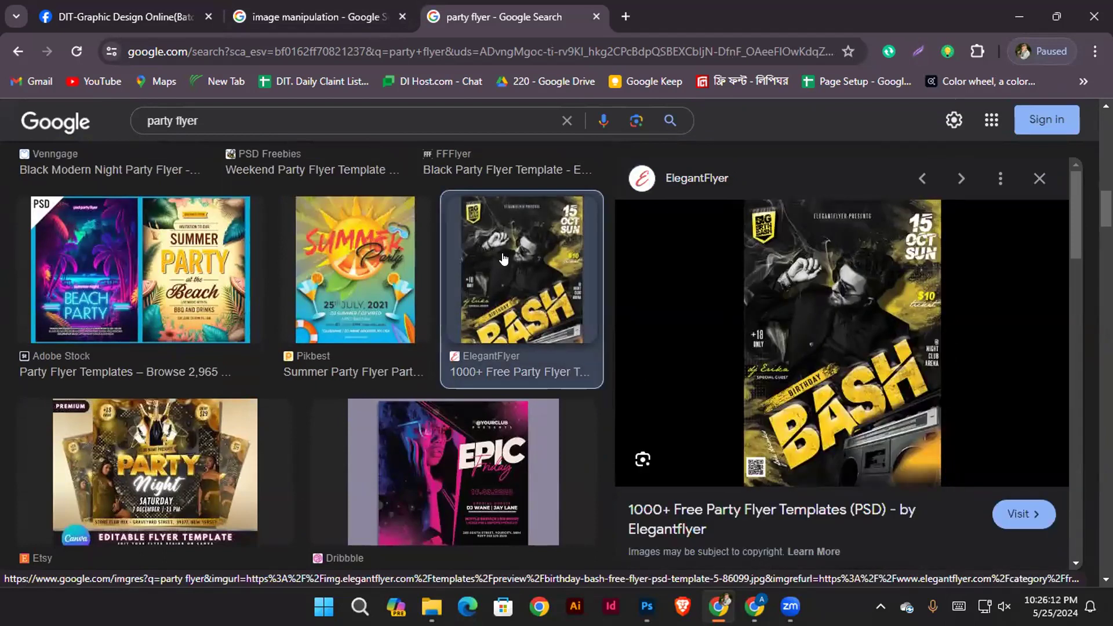
{"action": "scroll", "coordinate": [462, 371], "scroll_direction": "down", "scroll_amount": 10}
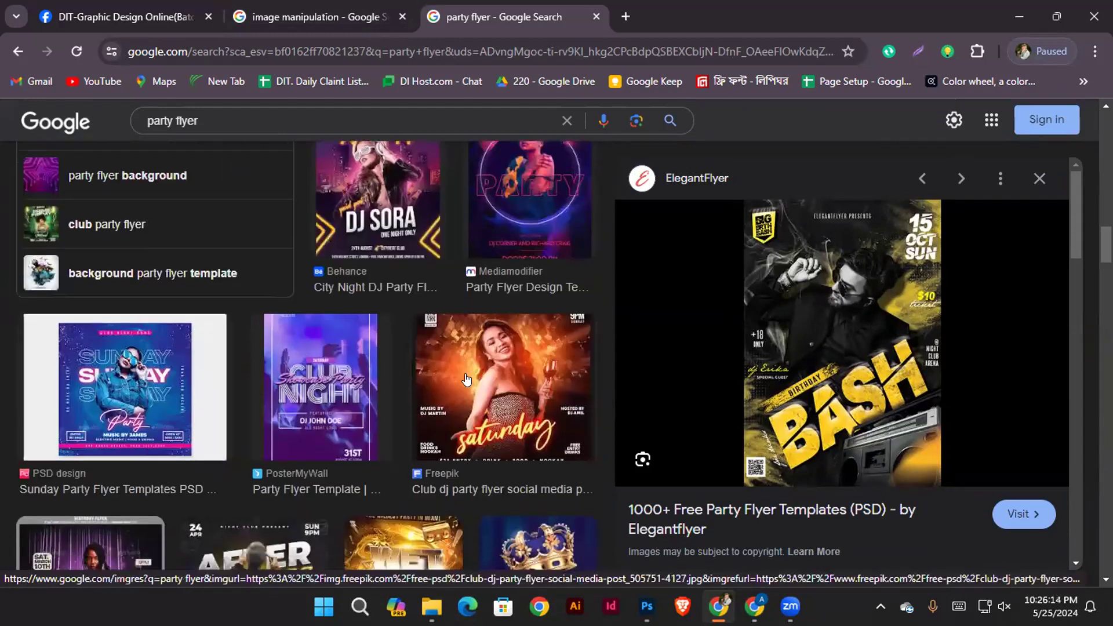
{"action": "scroll", "coordinate": [425, 346], "scroll_direction": "up", "scroll_amount": 10}
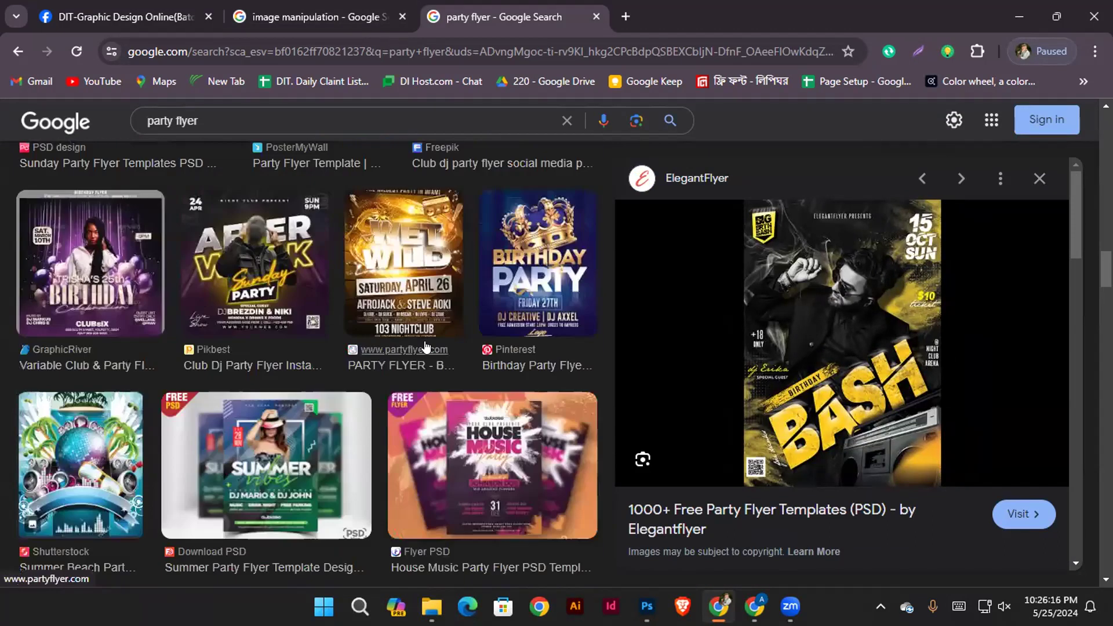
{"action": "scroll", "coordinate": [425, 347], "scroll_direction": "up", "scroll_amount": 3}
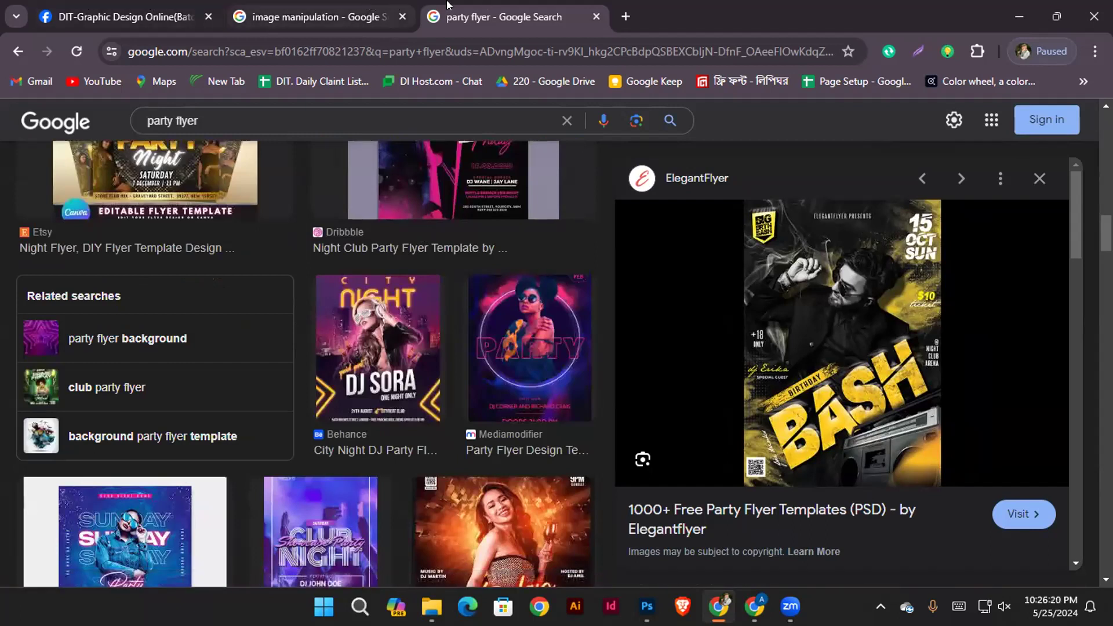
{"action": "scroll", "coordinate": [212, 170], "scroll_direction": "up", "scroll_amount": 5}
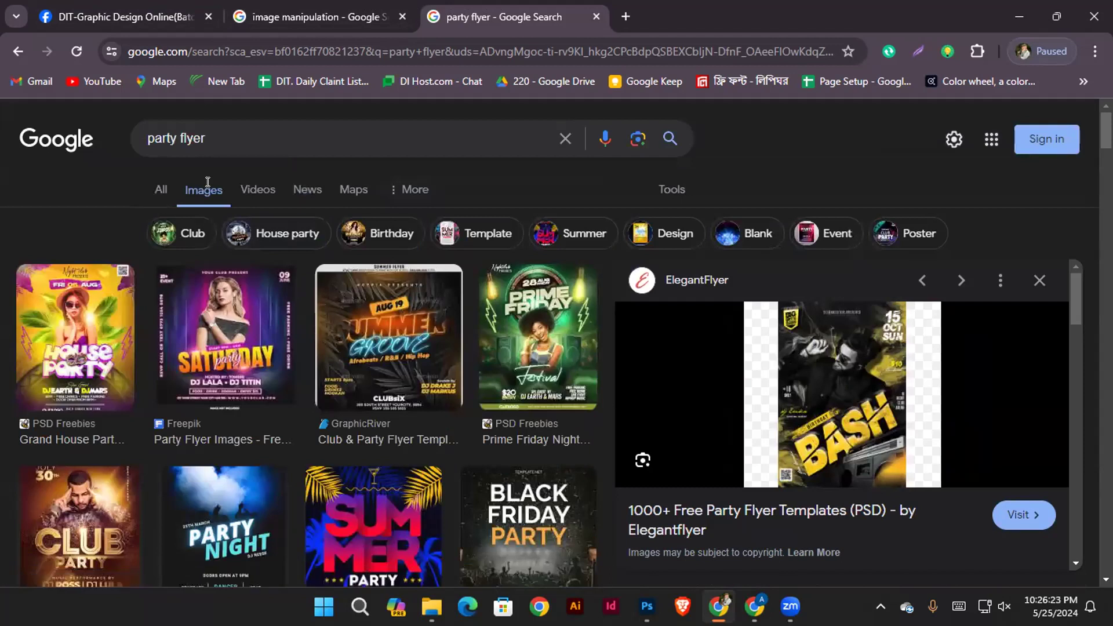
{"action": "left_click", "coordinate": [343, 21]}
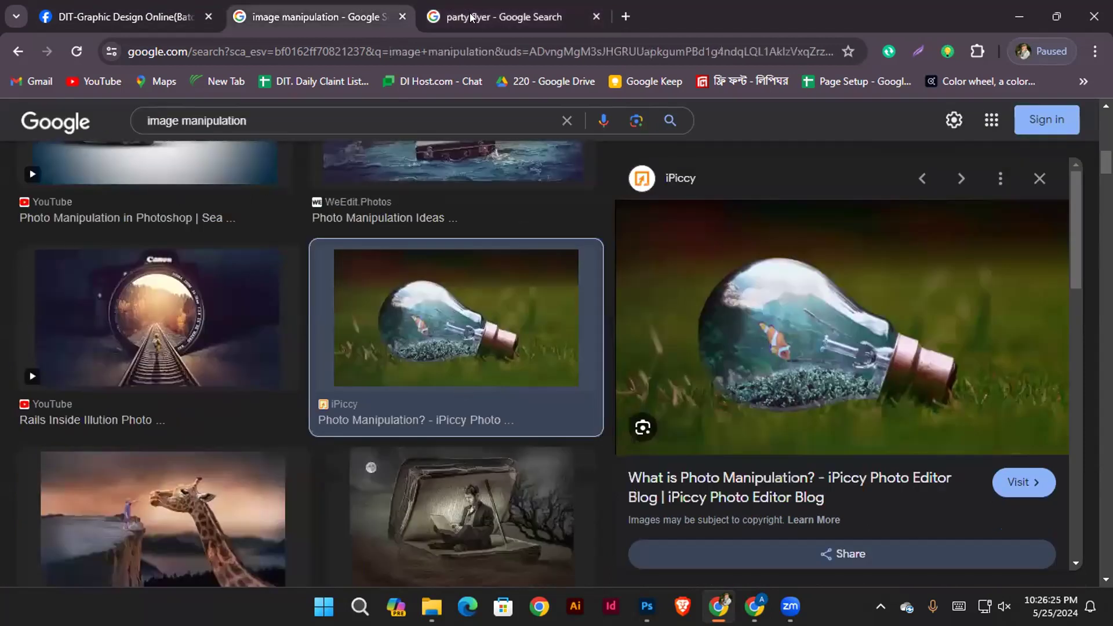
{"action": "left_click", "coordinate": [472, 18]}
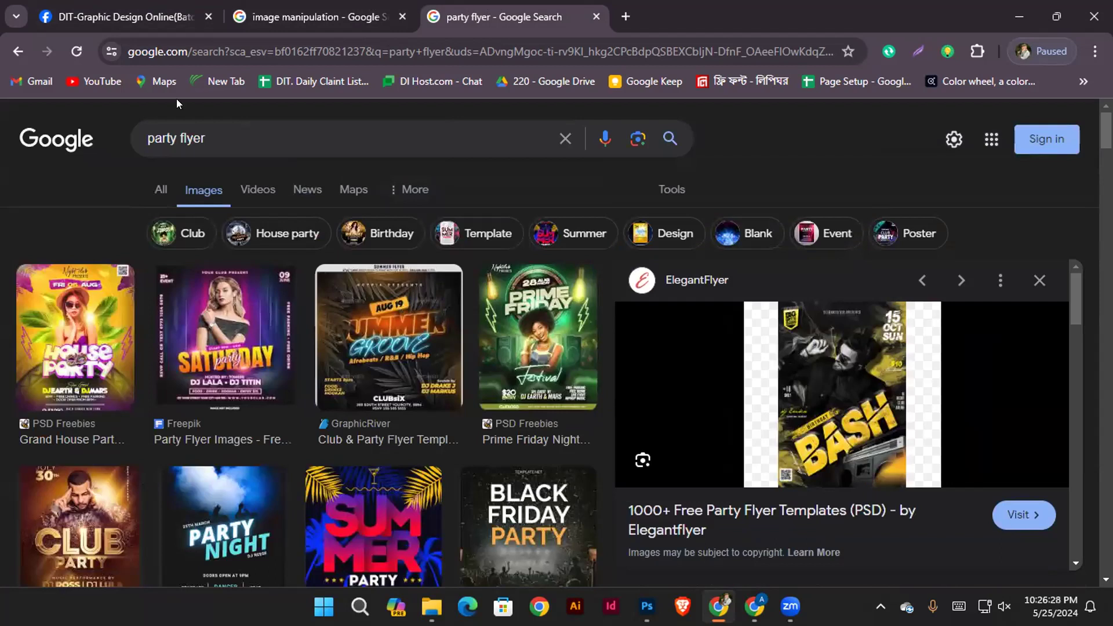
Switch to File Explorer, select all six images in the manipulation folder and open them in Photoshop
{"action": "key", "text": "alt+Tab"}
{"action": "left_click_drag", "start_coordinate": [704, 348], "coordinate": [198, 112]}
{"action": "left_click", "coordinate": [502, 372]}
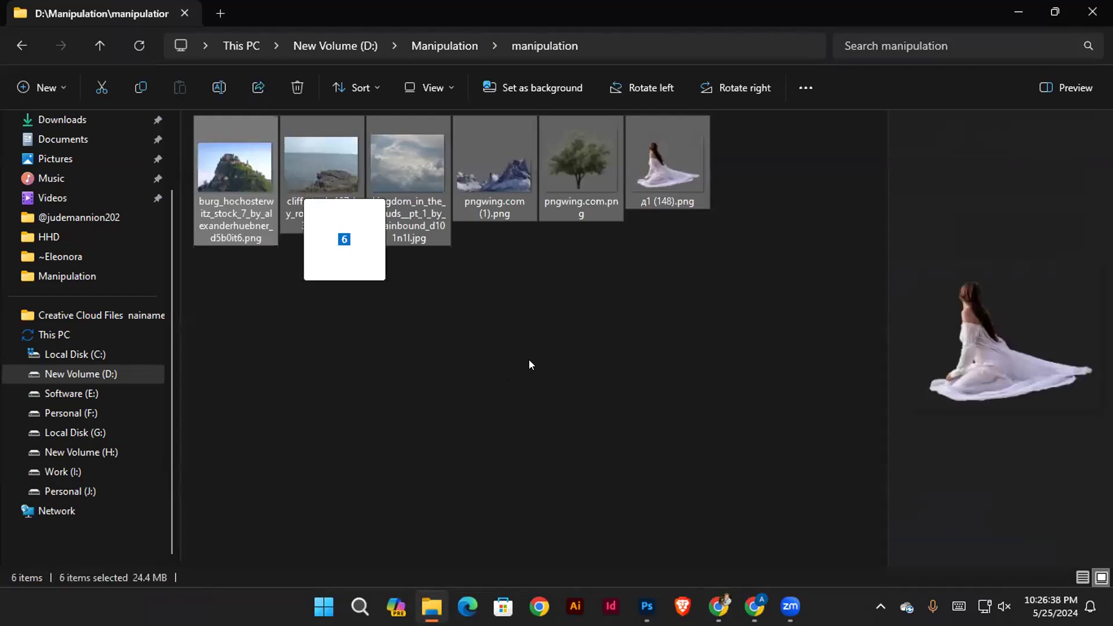
{"action": "left_click_drag", "start_coordinate": [529, 364], "coordinate": [608, 566]}
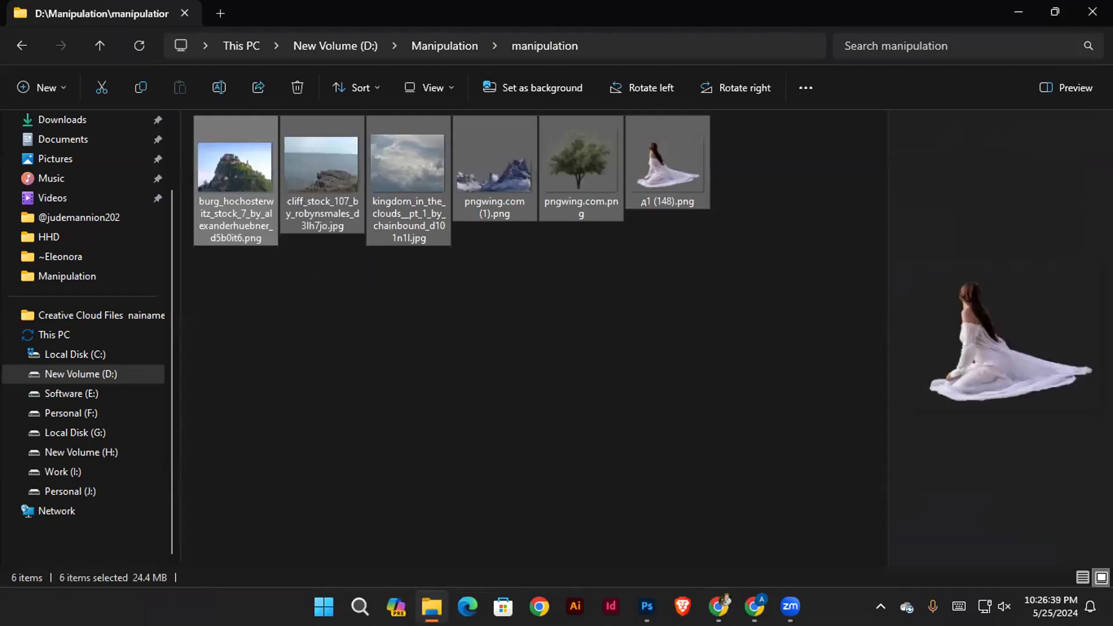
{"action": "left_click_drag", "start_coordinate": [647, 606], "coordinate": [348, 38]}
{"action": "left_click_drag", "start_coordinate": [544, 63], "coordinate": [561, 62]}
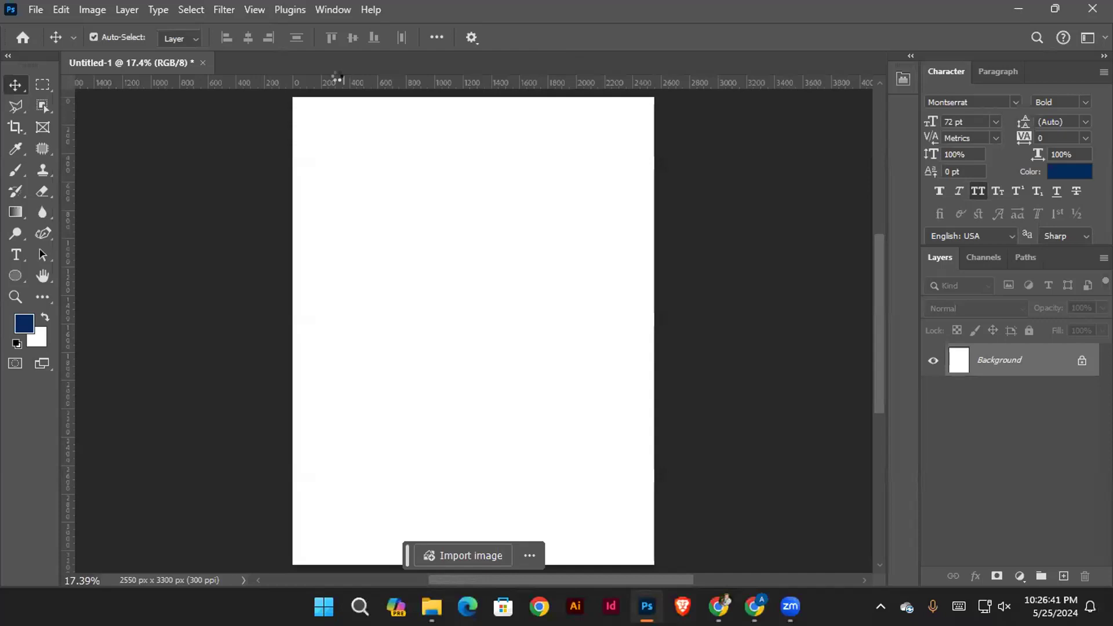
Examine the opened source images, including the cliff by the sea, the clouds and the castle hill
{"action": "left_click", "coordinate": [117, 62]}
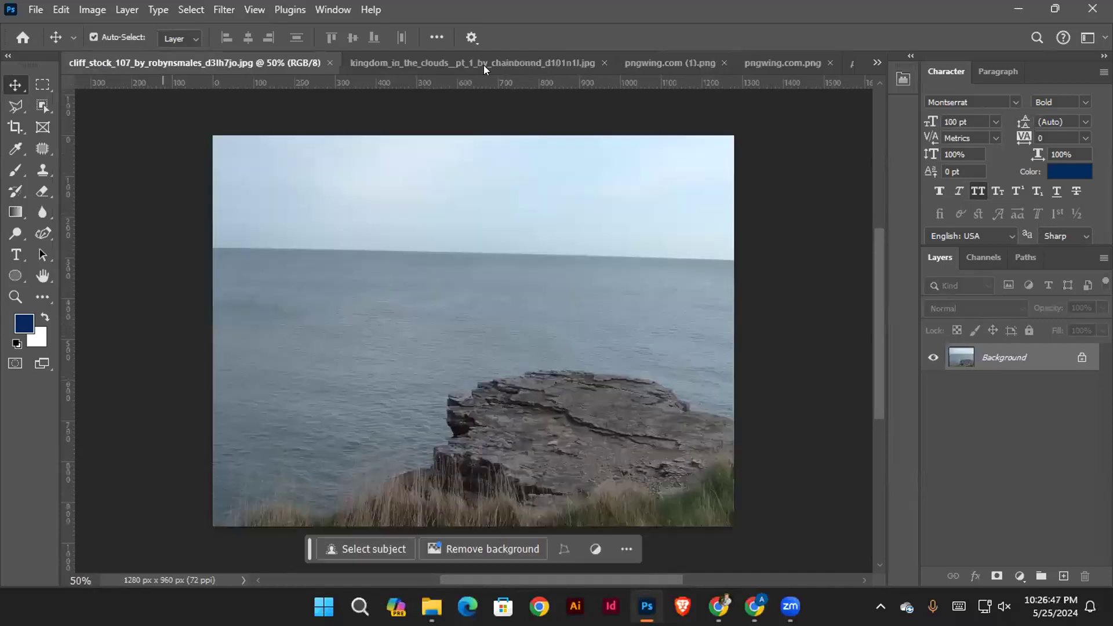
{"action": "left_click", "coordinate": [484, 69]}
{"action": "left_click", "coordinate": [641, 68]}
{"action": "left_click", "coordinate": [771, 64]}
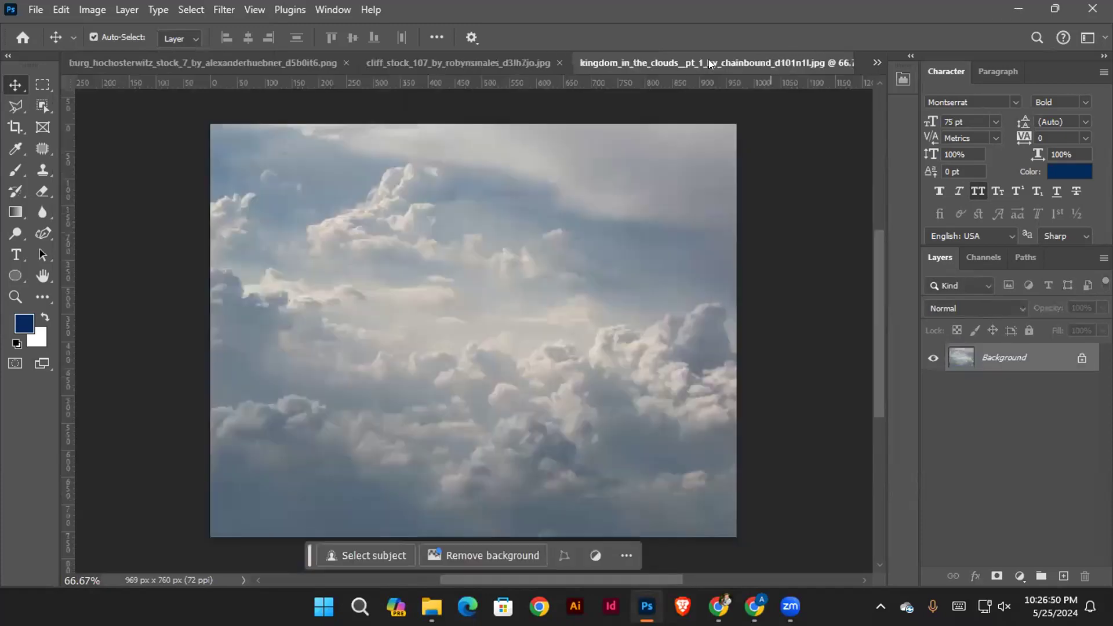
{"action": "left_click", "coordinate": [458, 67]}
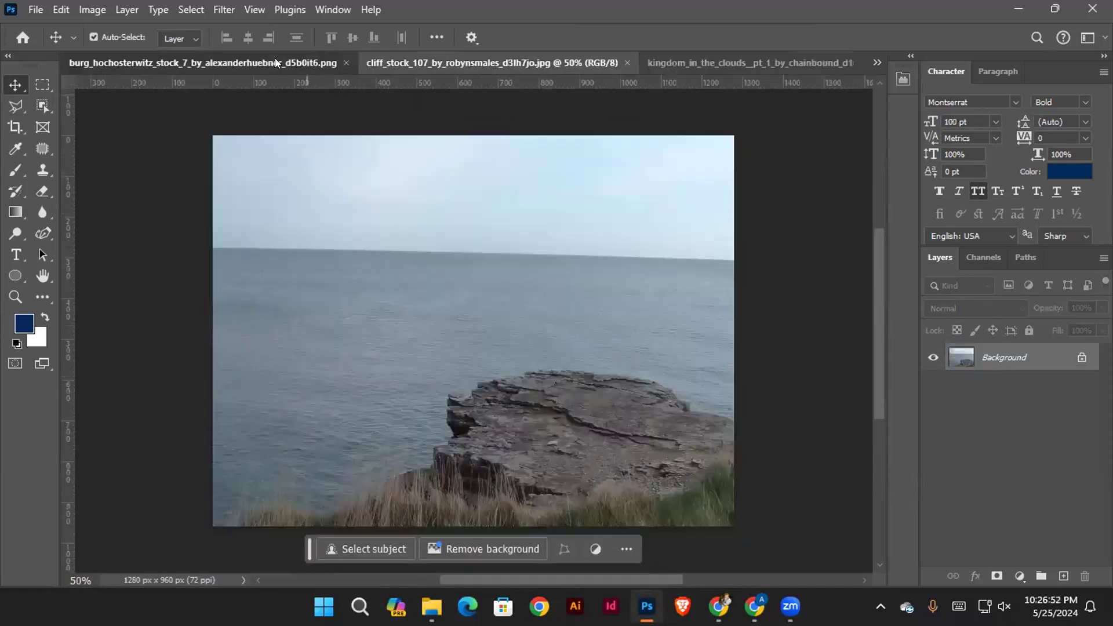
{"action": "left_click", "coordinate": [275, 63]}
{"action": "scroll", "coordinate": [665, 176], "scroll_direction": "up", "scroll_amount": 2}
{"action": "scroll", "coordinate": [73, 100], "scroll_direction": "down", "scroll_amount": 2}
Close all the opened source images, including the cliff, clouds and tree, keeping only the blank Untitled-1 document
{"action": "left_click", "coordinate": [425, 63]}
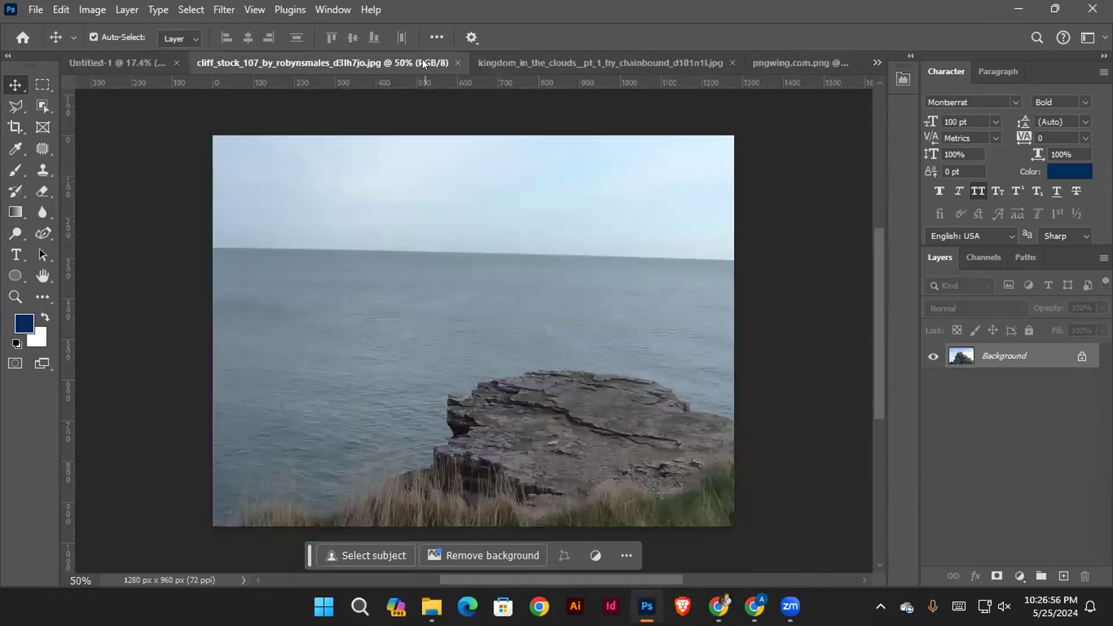
{"action": "left_click", "coordinate": [458, 63]}
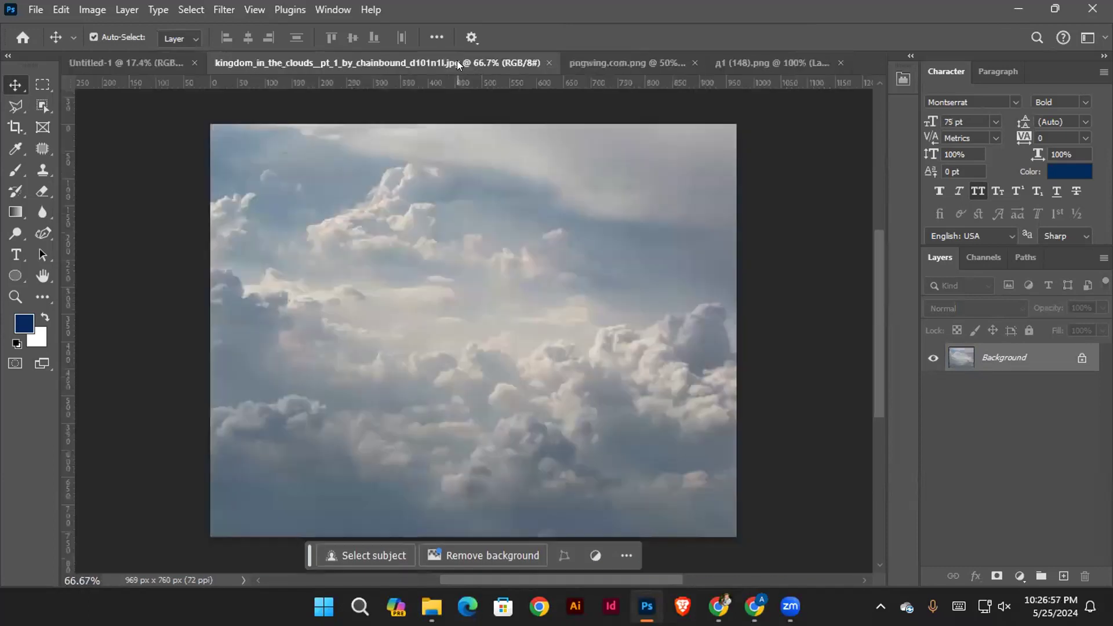
{"action": "left_click", "coordinate": [548, 63]}
{"action": "left_click", "coordinate": [609, 63]}
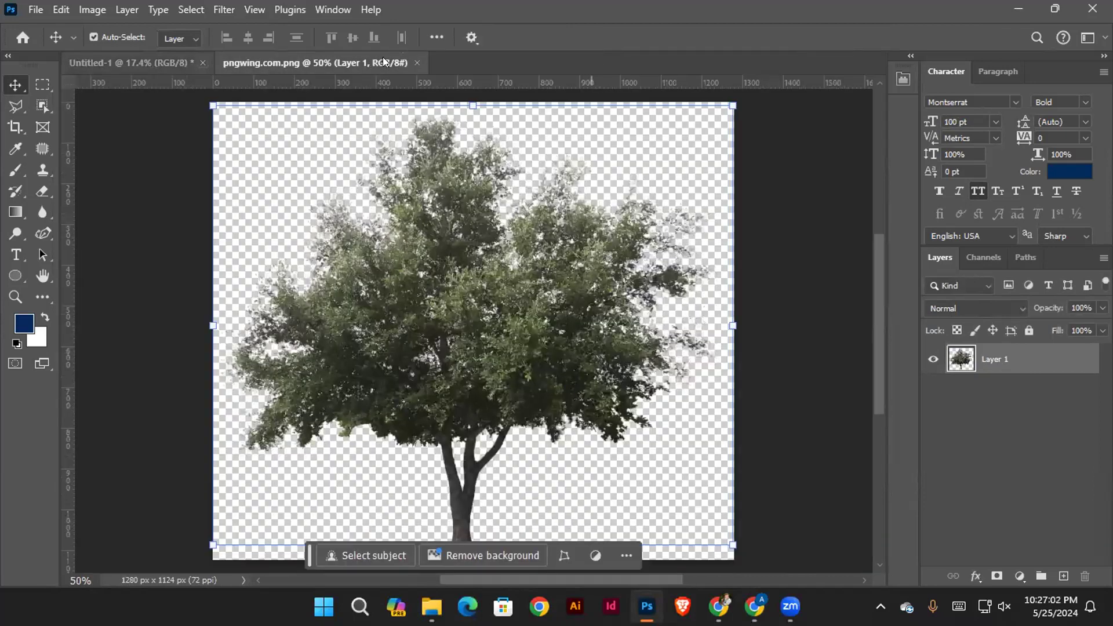
{"action": "left_click", "coordinate": [417, 63]}
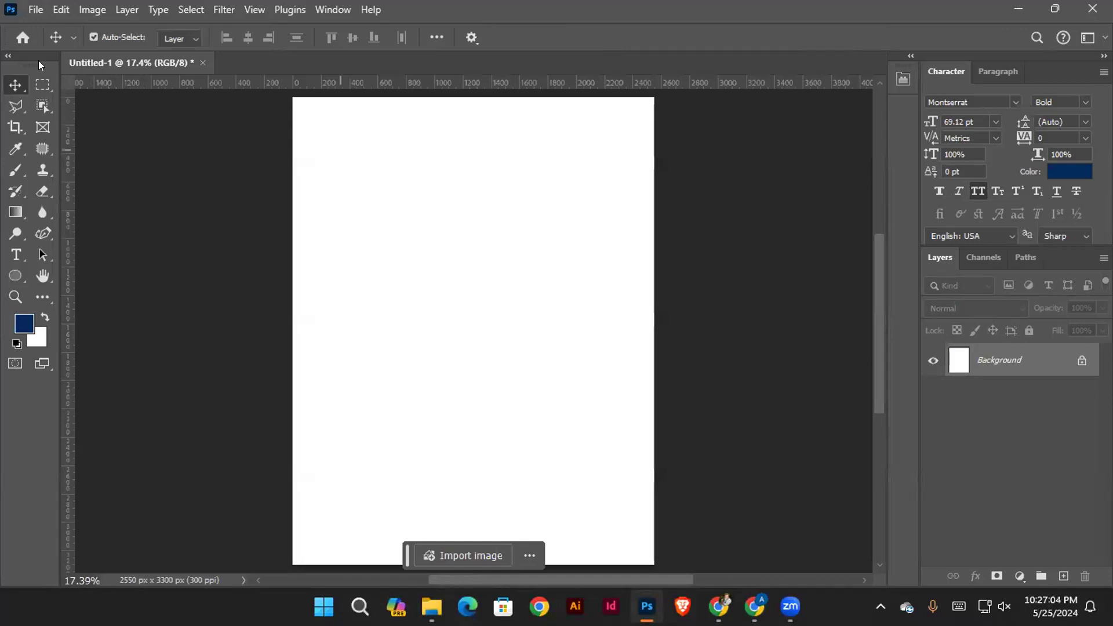
Create a new document sized in pixels, 1280 wide by 769 high, at 300 pixels/inch with a white background
{"action": "scroll", "coordinate": [449, 246], "scroll_direction": "down", "scroll_amount": 1}
{"action": "scroll", "coordinate": [446, 245], "scroll_direction": "up", "scroll_amount": 3}
{"action": "left_click", "coordinate": [39, 11]}
{"action": "left_click", "coordinate": [48, 30]}
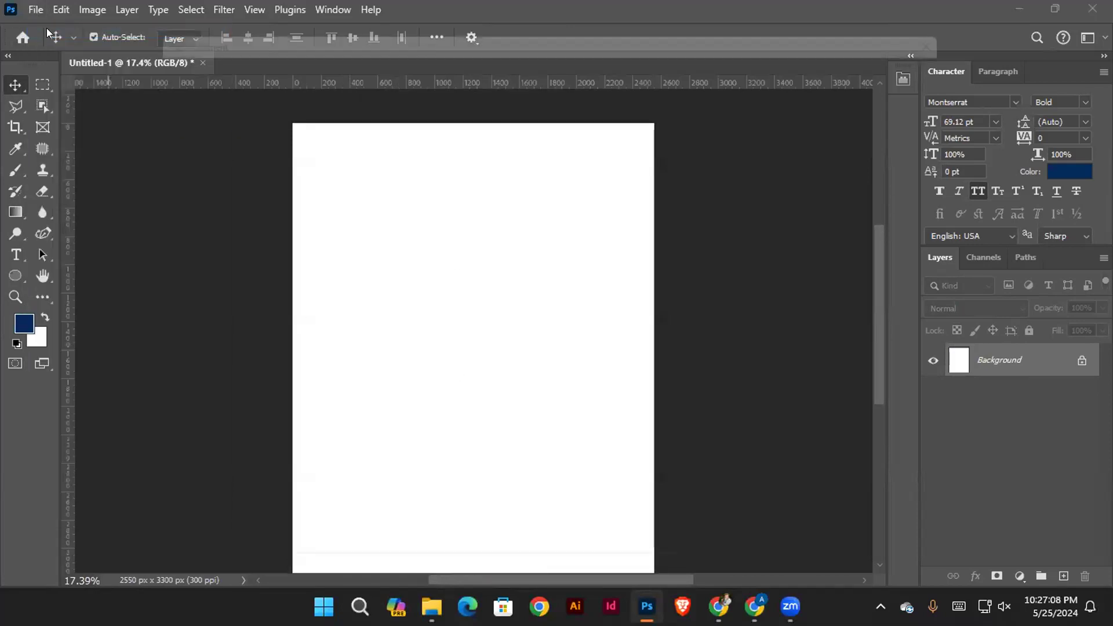
{"action": "left_click", "coordinate": [864, 164]}
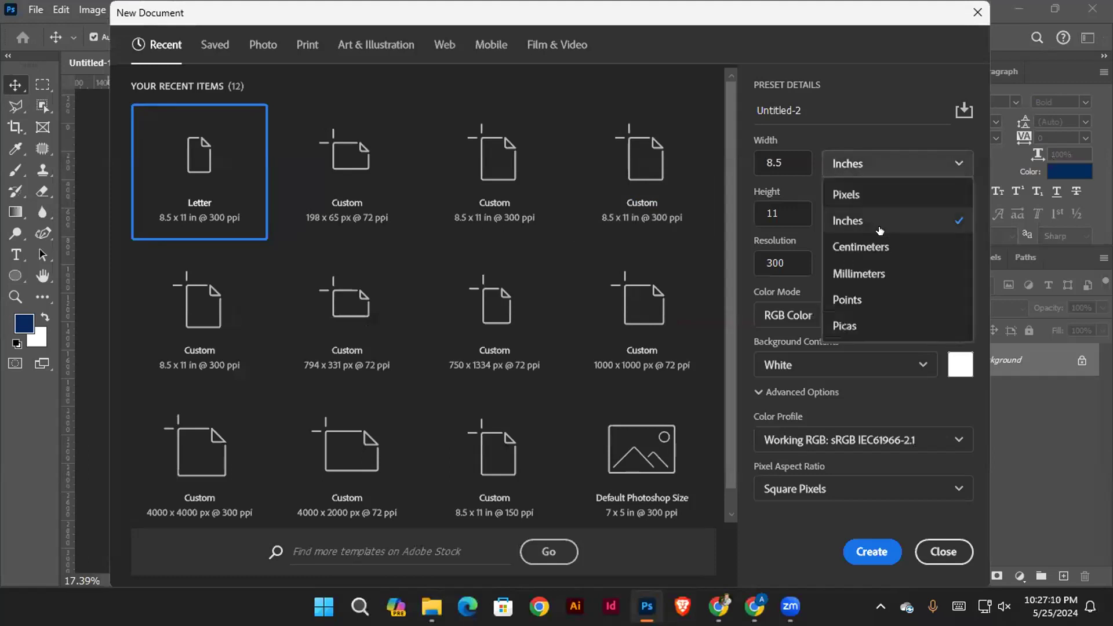
{"action": "left_click", "coordinate": [870, 193]}
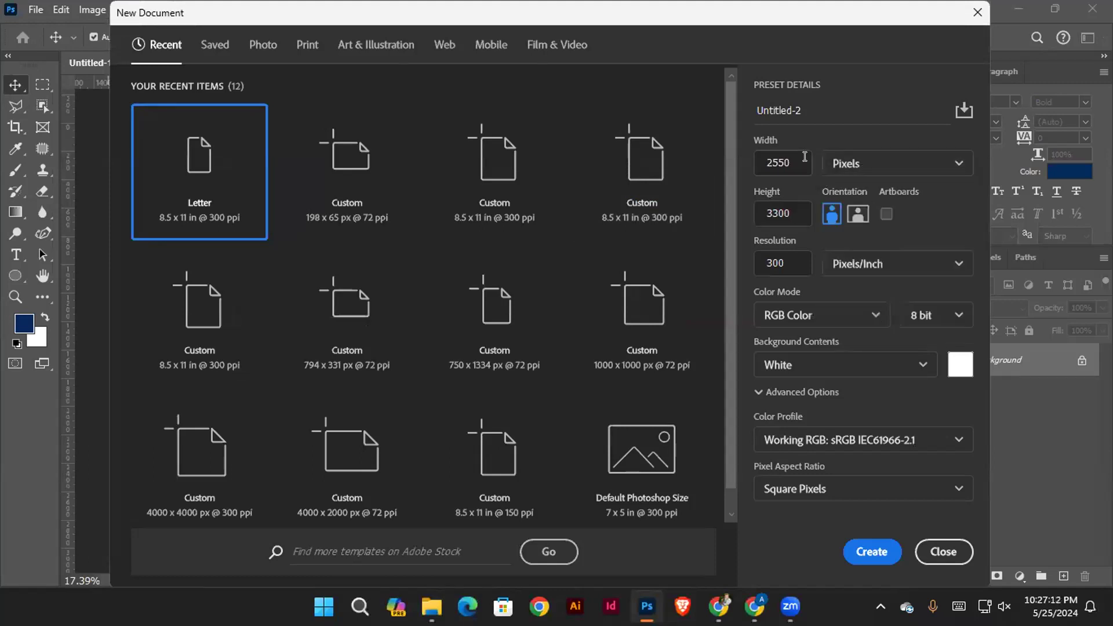
{"action": "double_click", "coordinate": [788, 162]}
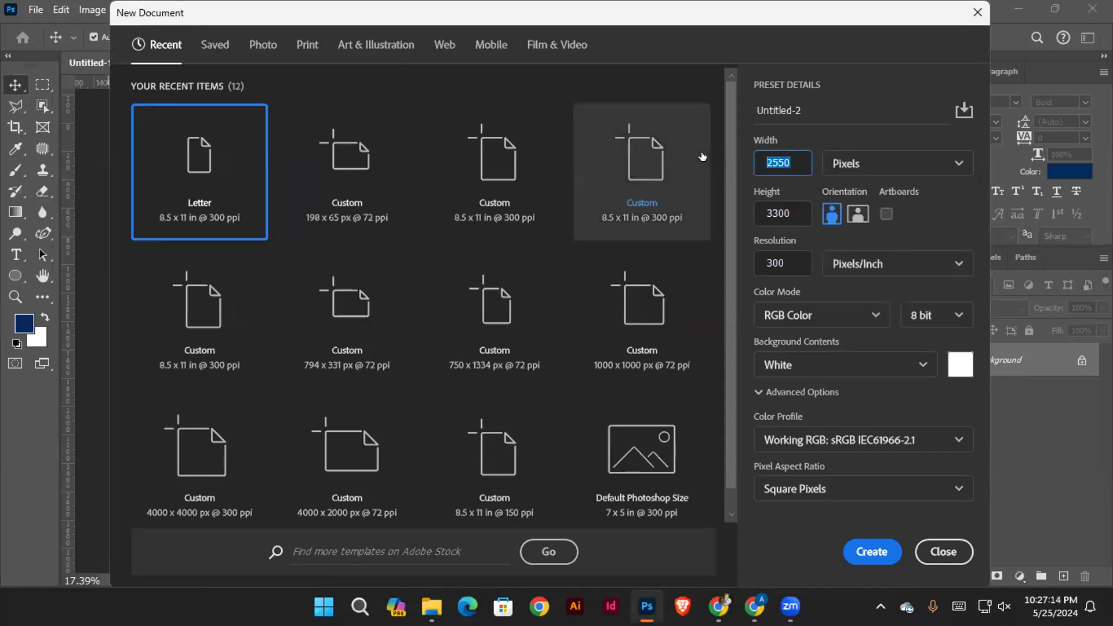
{"action": "type", "text": "128"}
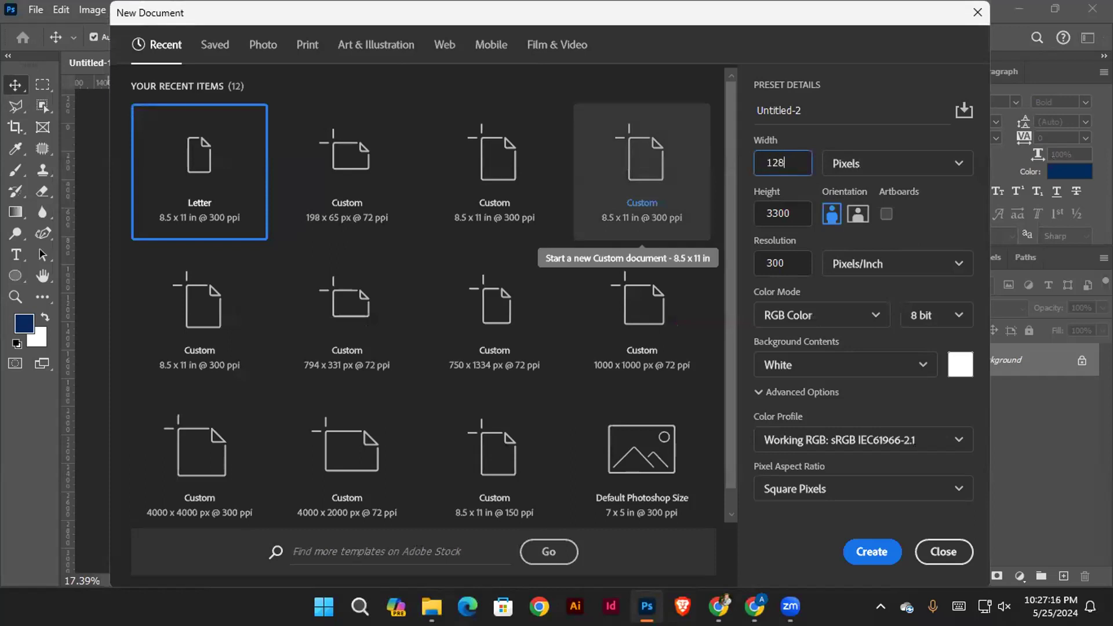
{"action": "type", "text": "0"}
{"action": "key", "text": "Tab"}
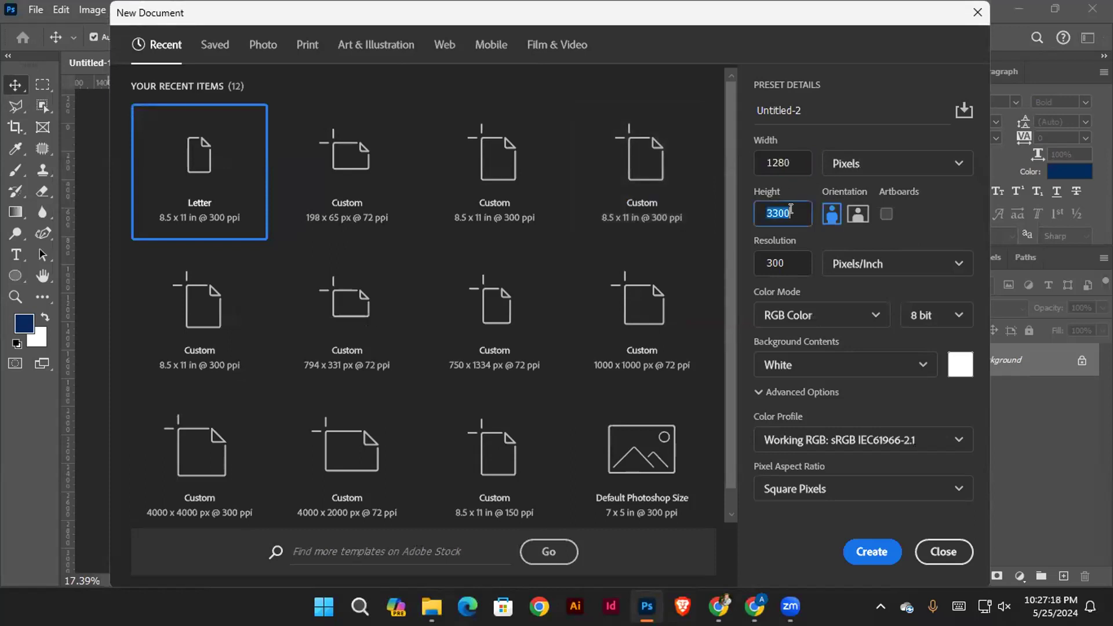
{"action": "type", "text": "769"}
{"action": "key", "text": "Return"}
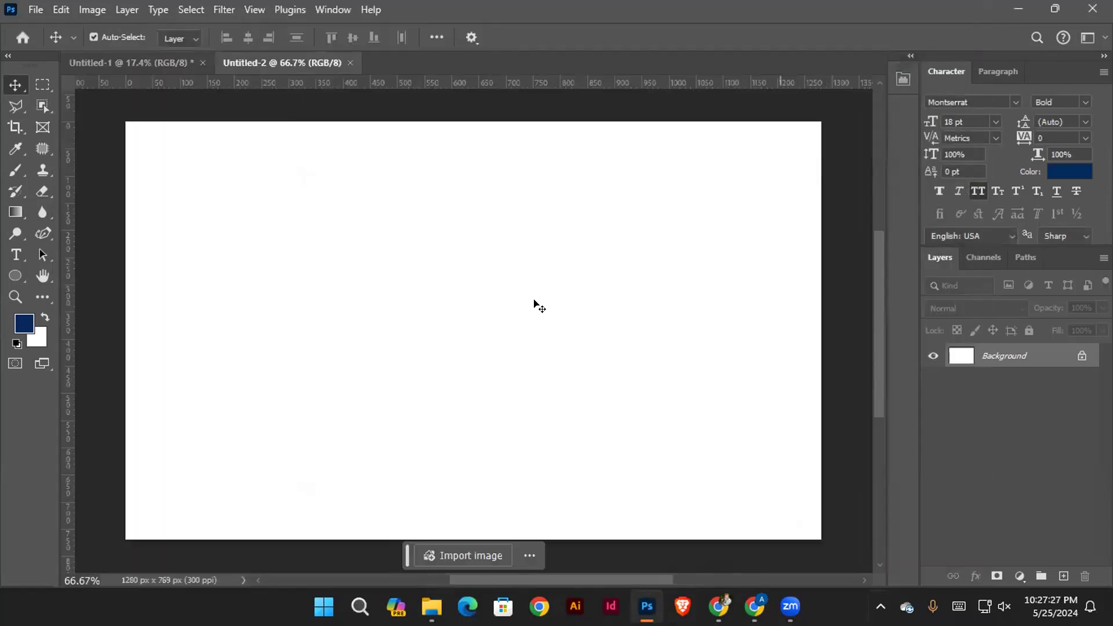
Close the old Untitled-1 document, keeping the new blank Untitled-2 document open
{"action": "scroll", "coordinate": [527, 300], "scroll_direction": "down", "scroll_amount": 1}
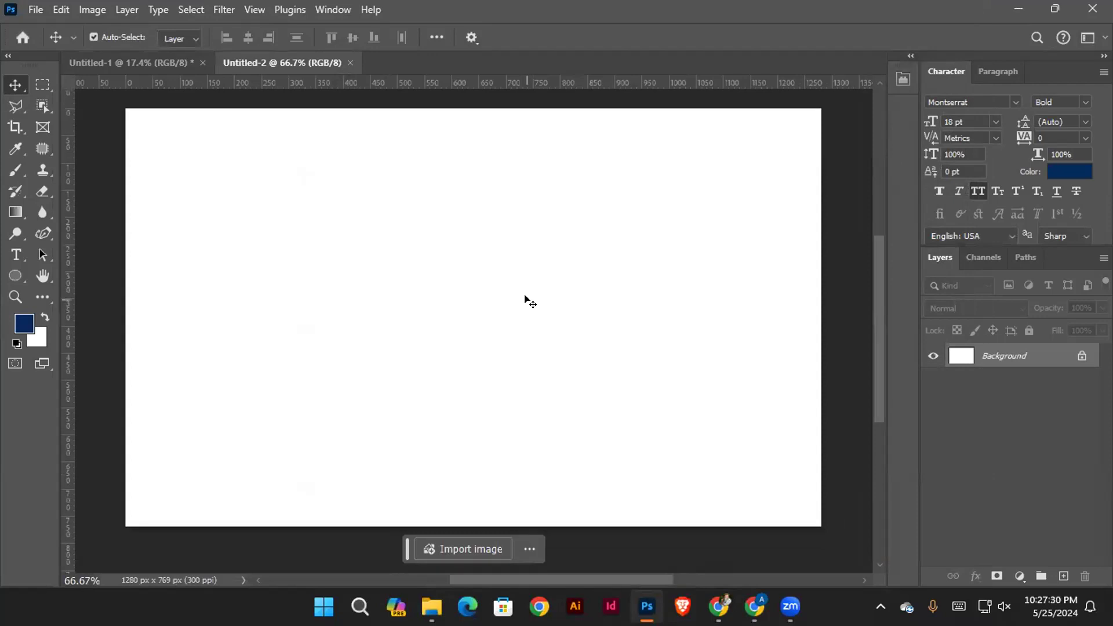
{"action": "left_click", "coordinate": [195, 65]}
{"action": "key", "text": "ctrl+w"}
{"action": "left_click", "coordinate": [547, 234]}
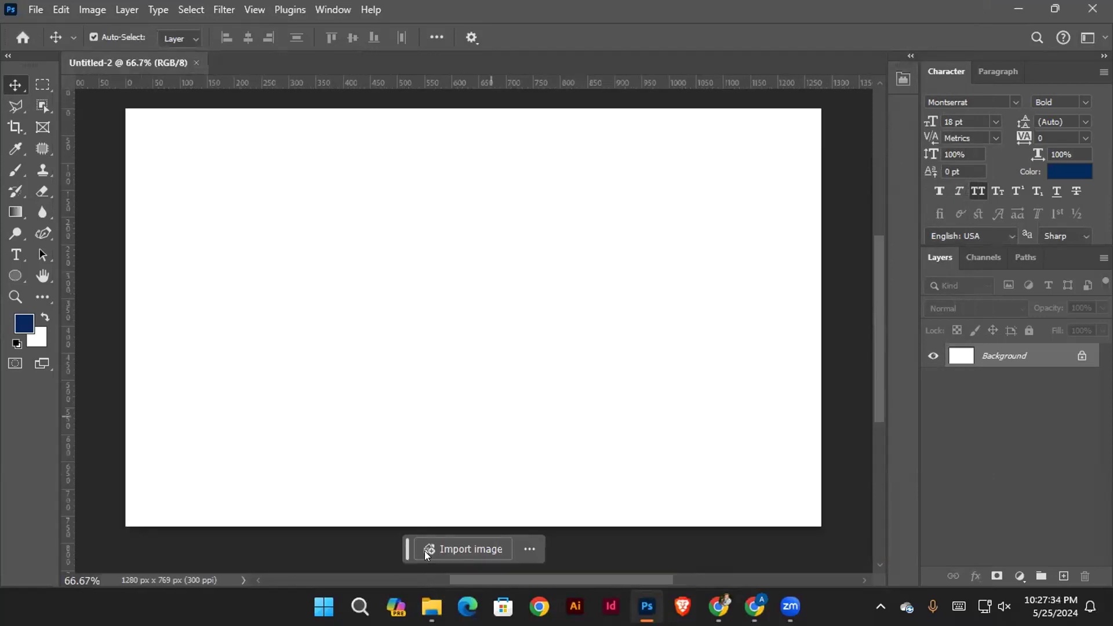
Open the six source images from File Explorer in Photoshop again and reorder Untitled-2 to sit right after the castle image
{"action": "key", "text": "alt+Tab"}
{"action": "left_click_drag", "start_coordinate": [736, 355], "coordinate": [1021, 463]}
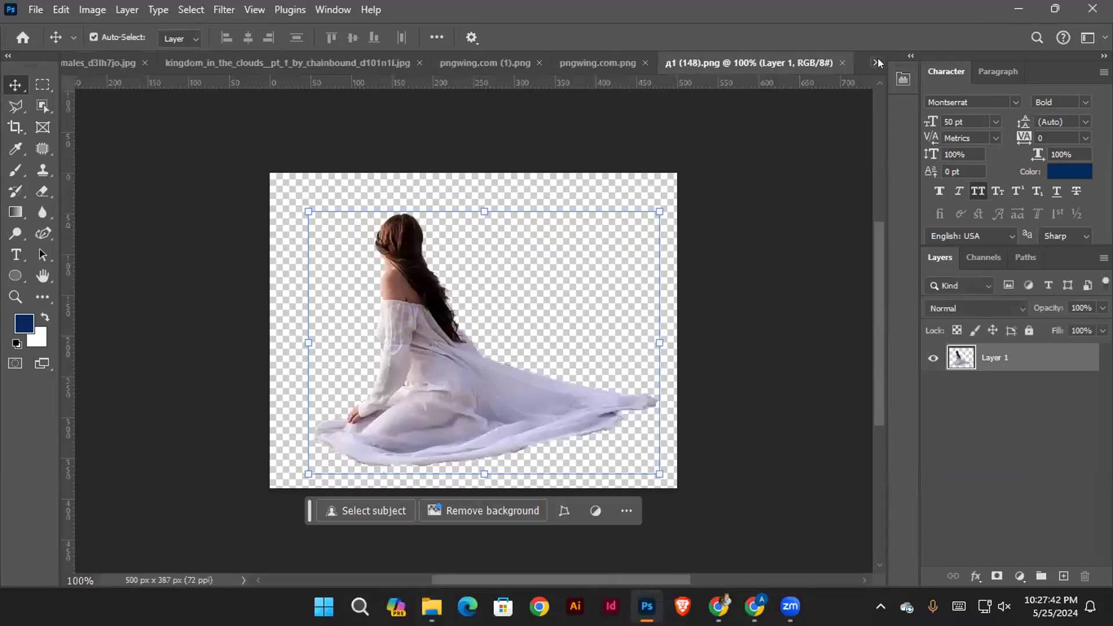
{"action": "left_click", "coordinate": [878, 62]}
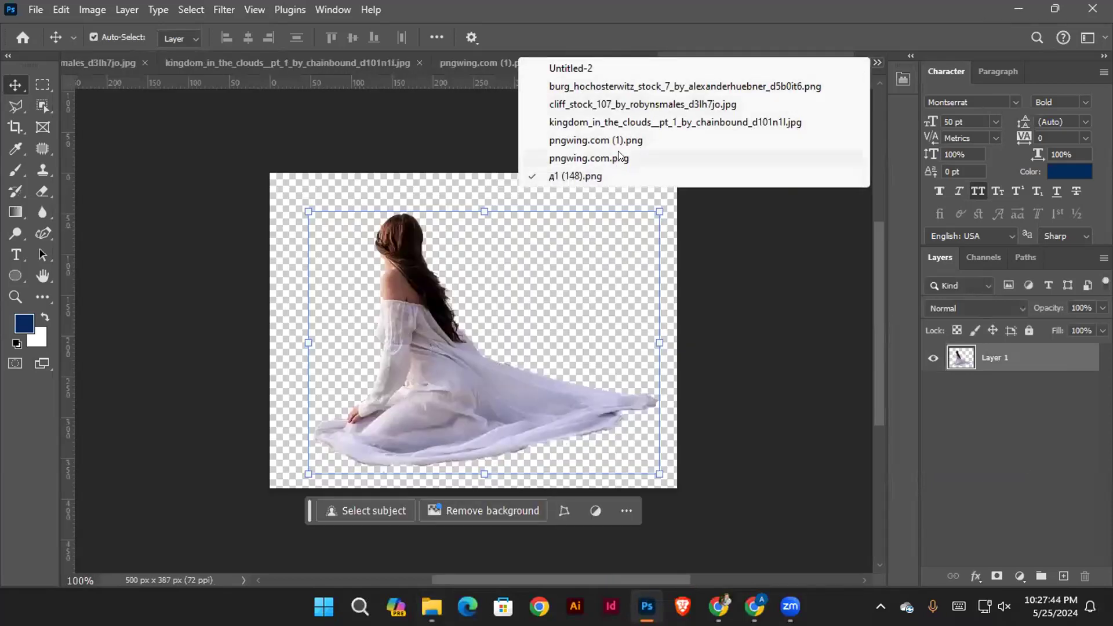
{"action": "left_click", "coordinate": [591, 70]}
{"action": "left_click_drag", "start_coordinate": [119, 57], "coordinate": [571, 58]}
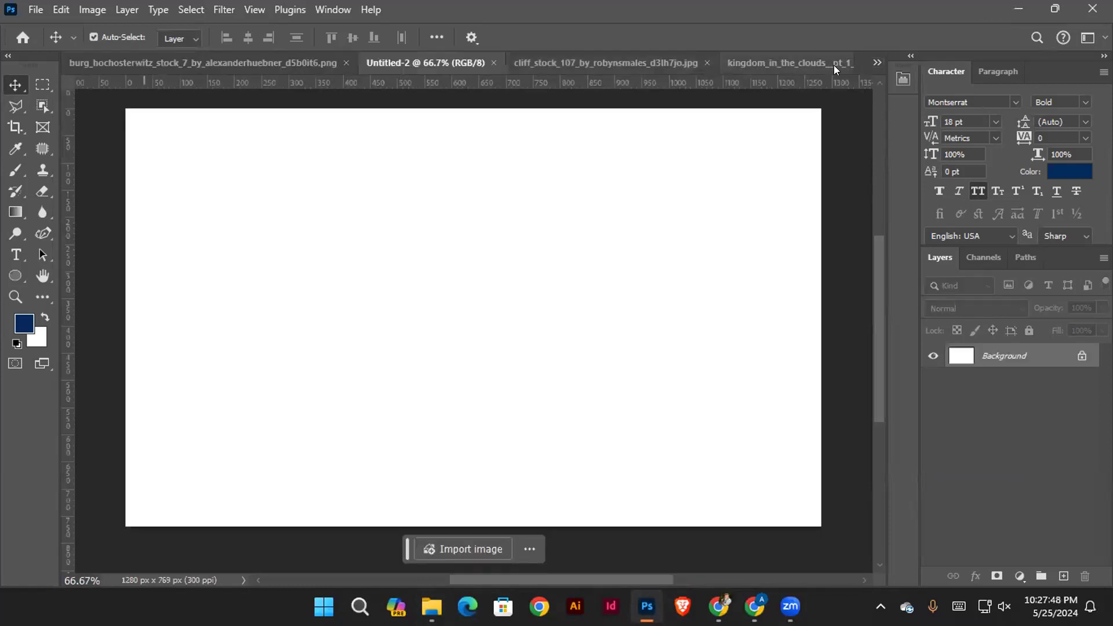
{"action": "left_click", "coordinate": [614, 58]}
Bring the clouds image into Untitled-2 and scale it to about 132% so it fills the whole canvas
{"action": "left_click", "coordinate": [802, 64]}
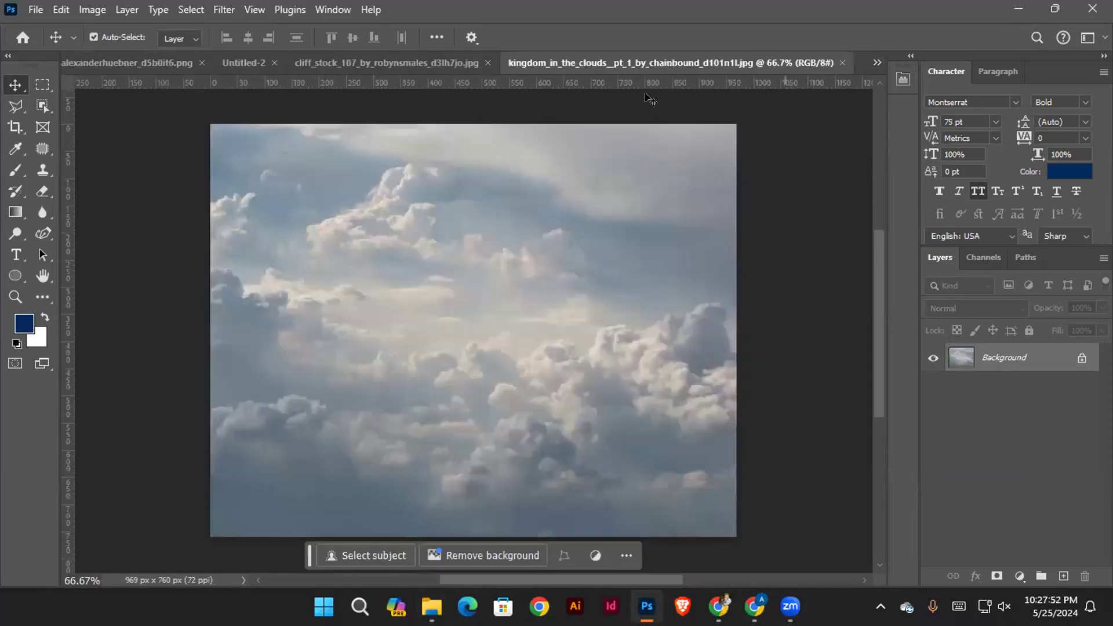
{"action": "left_click_drag", "start_coordinate": [462, 298], "coordinate": [509, 316]}
{"action": "left_click_drag", "start_coordinate": [247, 304], "coordinate": [126, 312]}
{"action": "left_click_drag", "start_coordinate": [775, 311], "coordinate": [819, 311]}
{"action": "left_click_drag", "start_coordinate": [578, 252], "coordinate": [579, 297]}
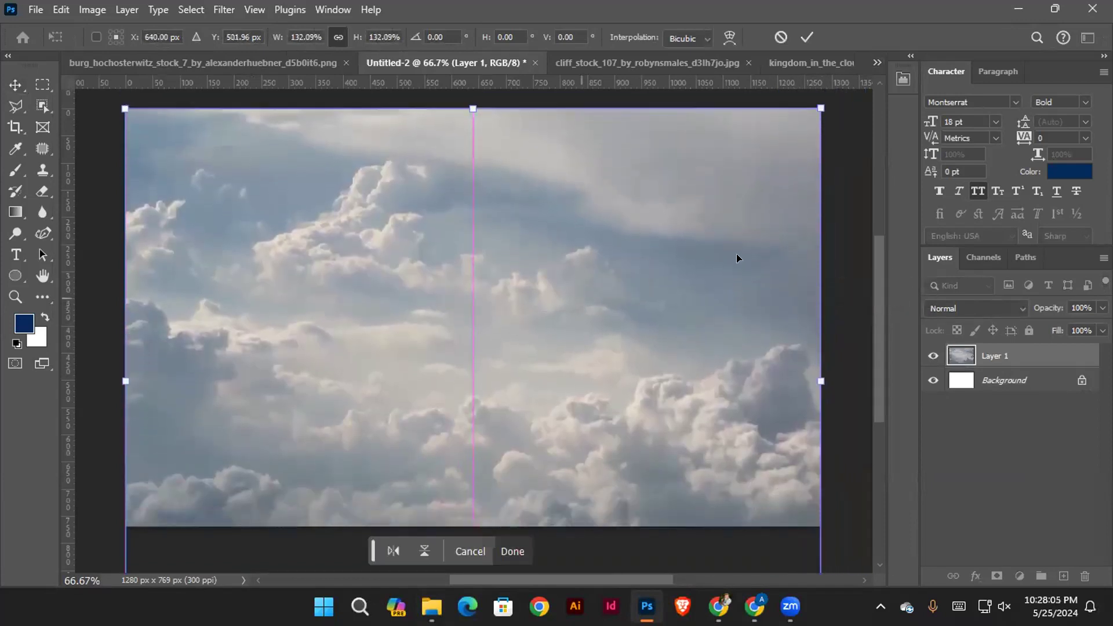
{"action": "left_click", "coordinate": [990, 356]}
{"action": "left_click", "coordinate": [1017, 463]}
{"action": "scroll", "coordinate": [553, 301], "scroll_direction": "down", "scroll_amount": 1}
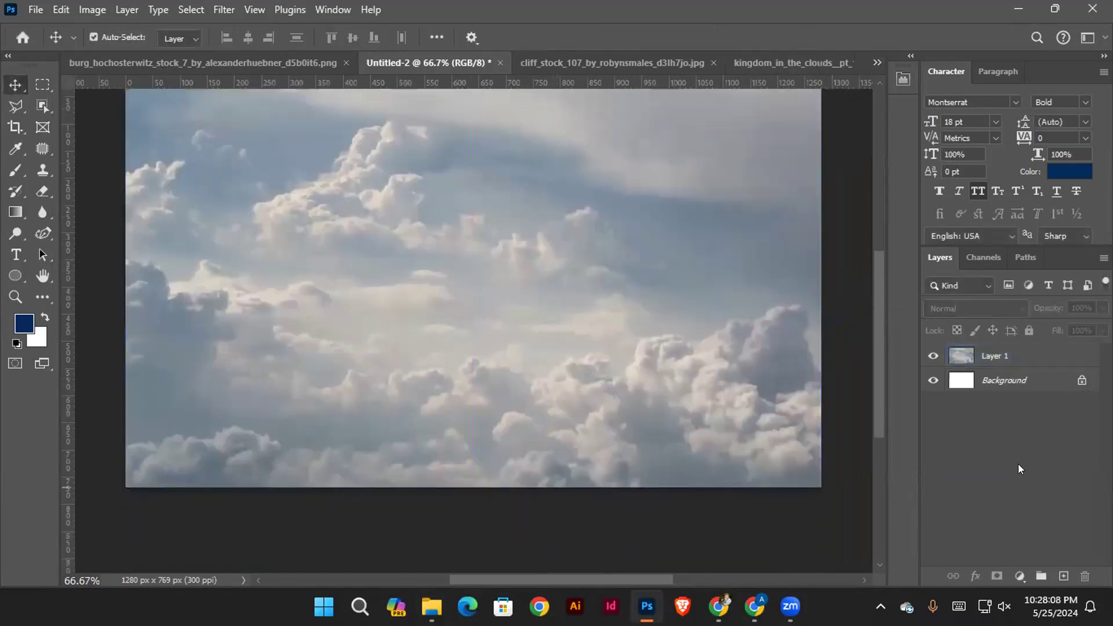
{"action": "left_click", "coordinate": [555, 336]}
{"action": "scroll", "coordinate": [722, 338], "scroll_direction": "up", "scroll_amount": 1}
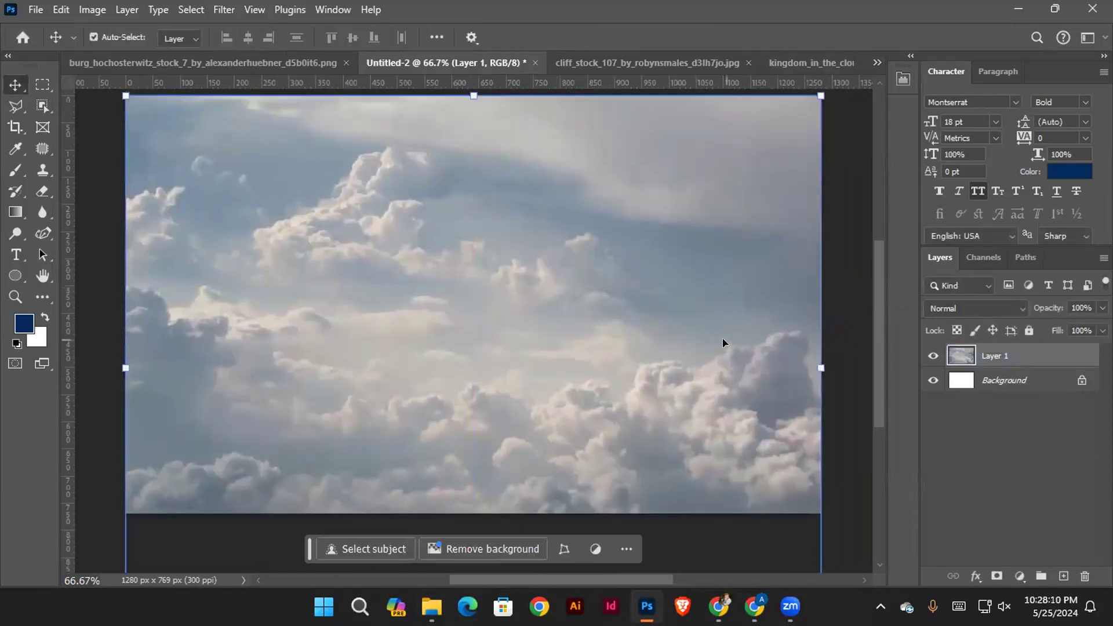
{"action": "left_click", "coordinate": [984, 460]}
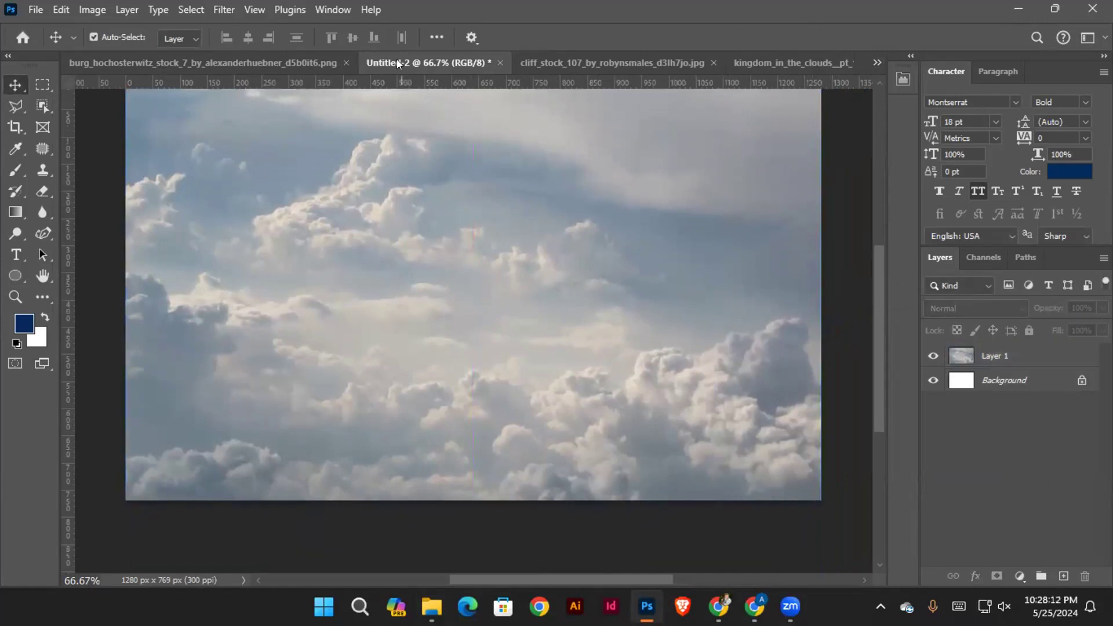
Close the clouds source image and return to the Untitled-2 composite
{"action": "left_click", "coordinate": [547, 60]}
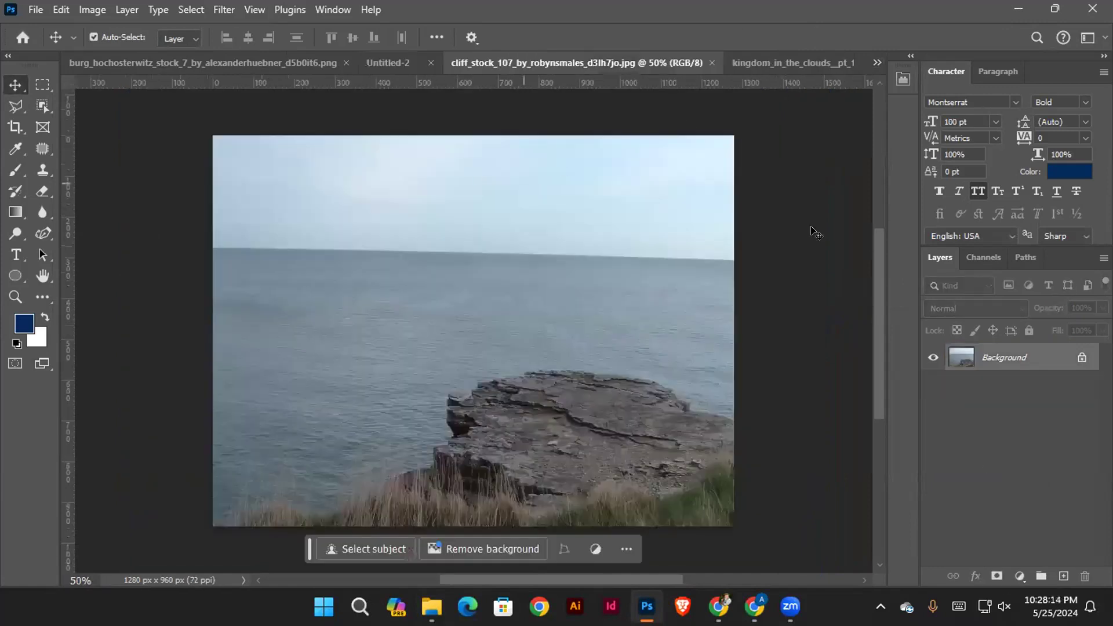
{"action": "left_click", "coordinate": [762, 58]}
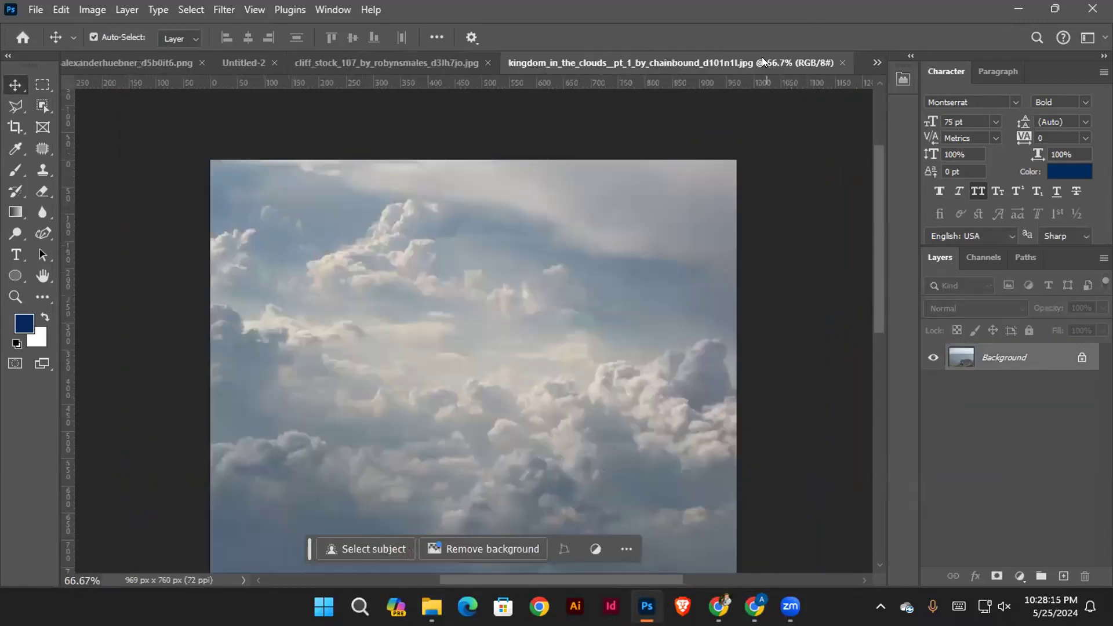
{"action": "left_click", "coordinate": [840, 61]}
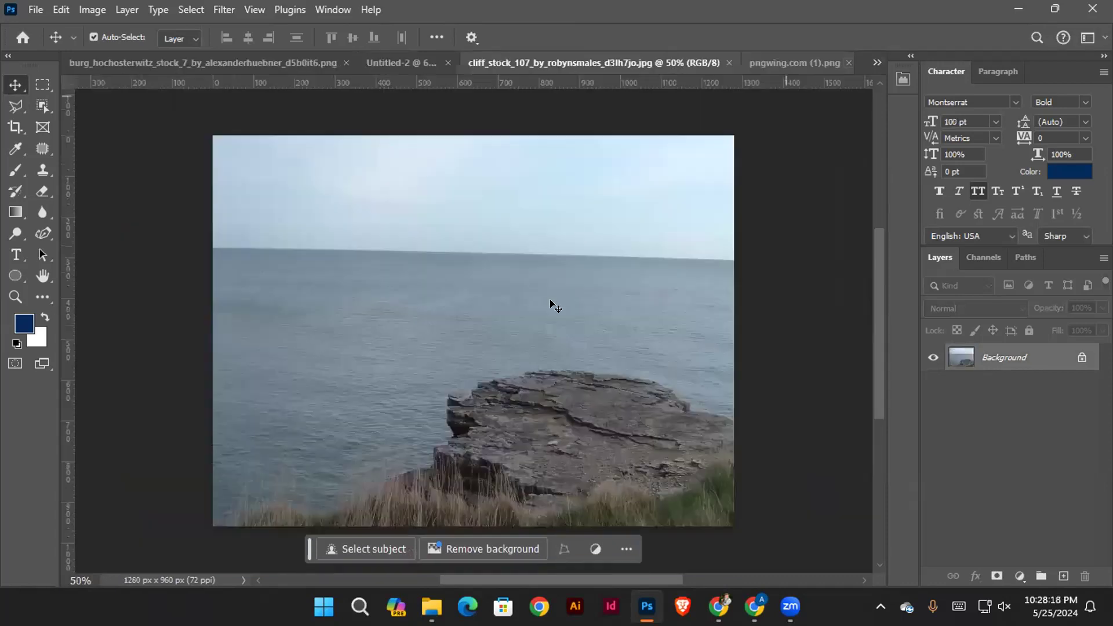
{"action": "key", "text": "ctrl+shift+Tab"}
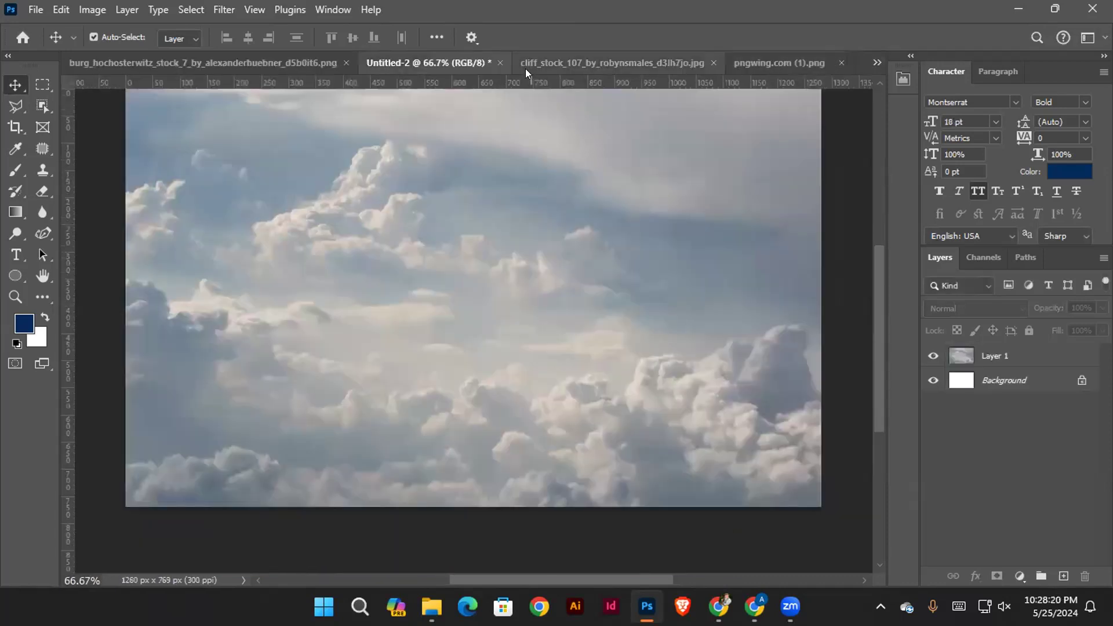
Select the whole castle hill in its source image with the Quick Selection tool, leaving out the sky
{"action": "left_click", "coordinate": [307, 60]}
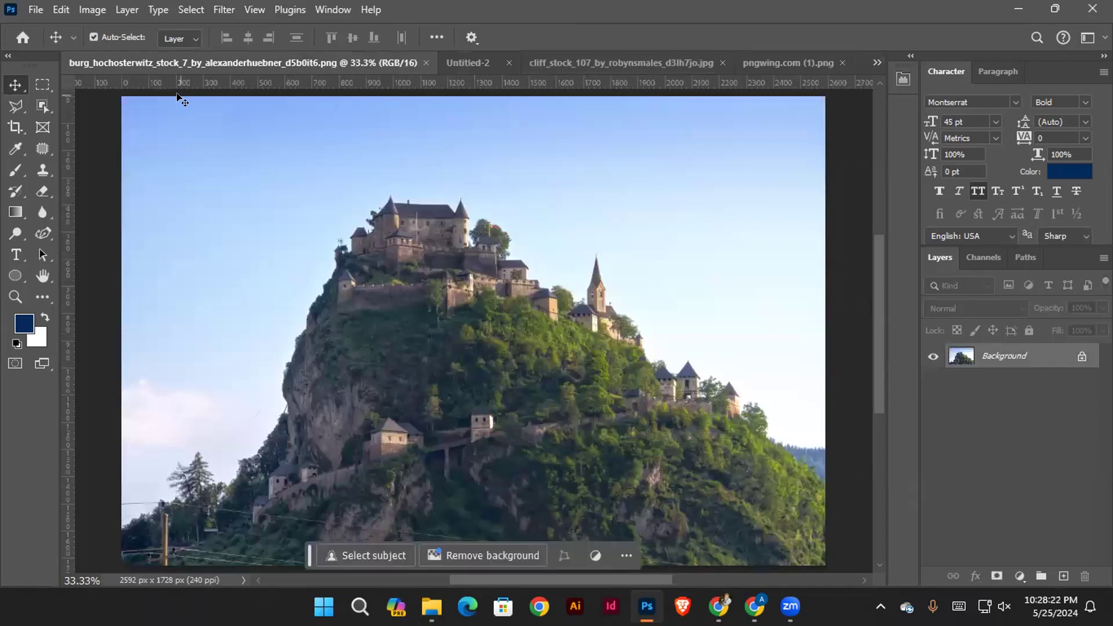
{"action": "scroll", "coordinate": [440, 246], "scroll_direction": "down", "scroll_amount": 1}
{"action": "scroll", "coordinate": [771, 389], "scroll_direction": "down", "scroll_amount": 1}
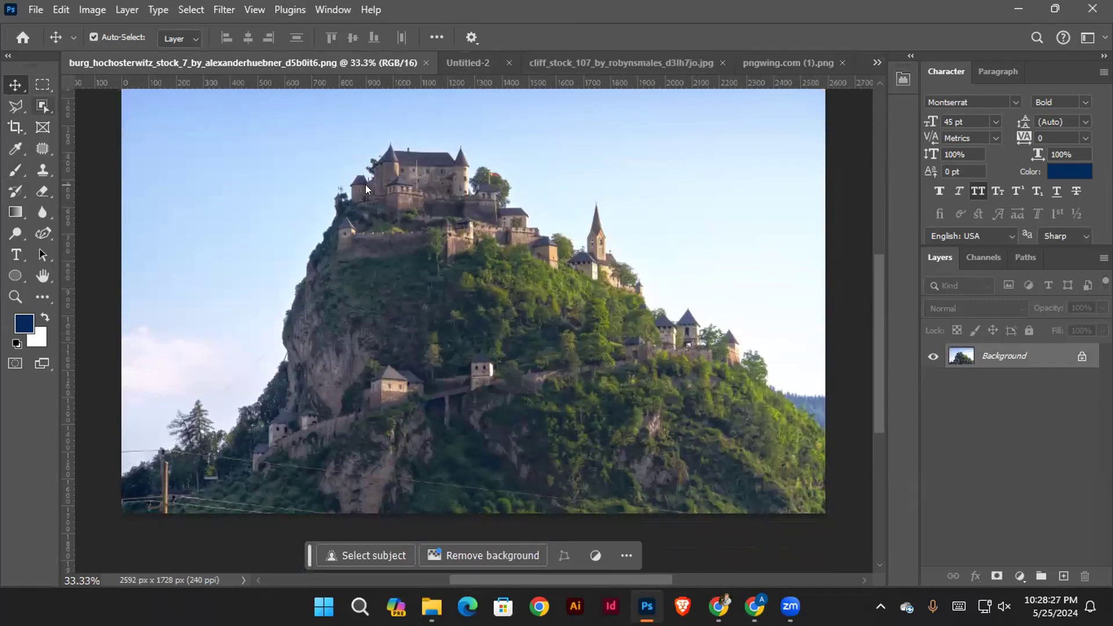
{"action": "key", "text": "w"}
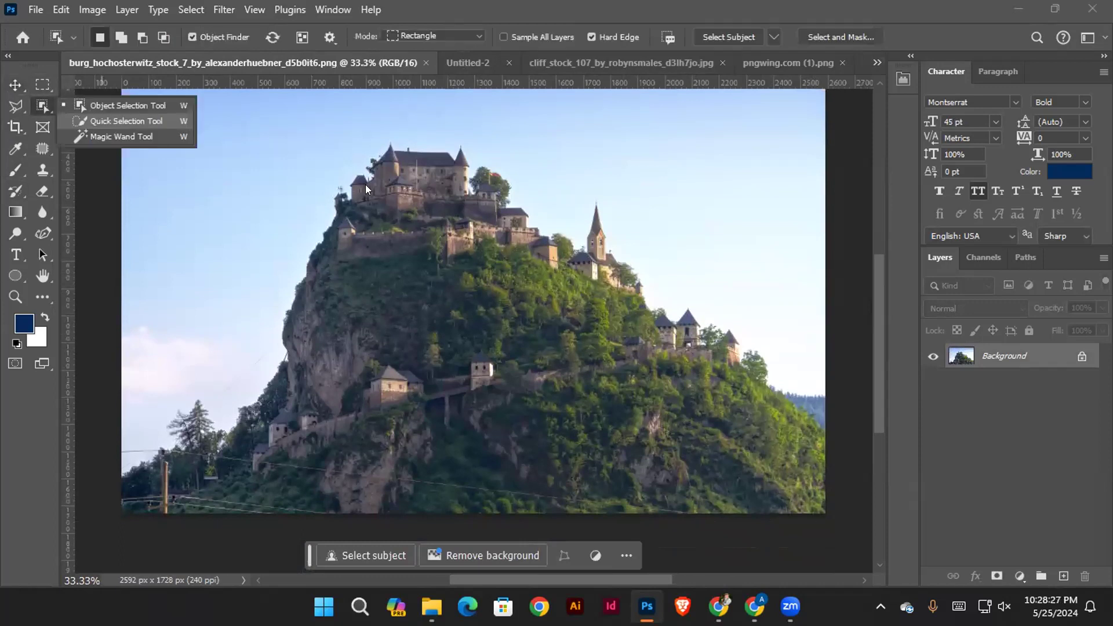
{"action": "left_click", "coordinate": [41, 104]}
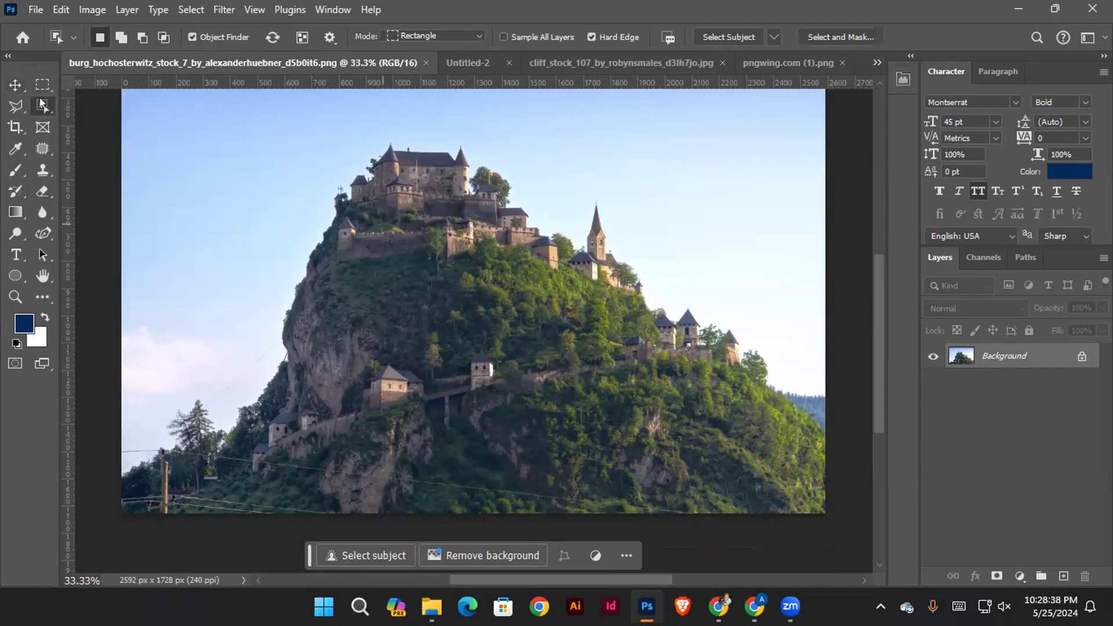
{"action": "scroll", "coordinate": [40, 103], "scroll_direction": "up", "scroll_amount": 2}
{"action": "key", "text": "shift+w"}
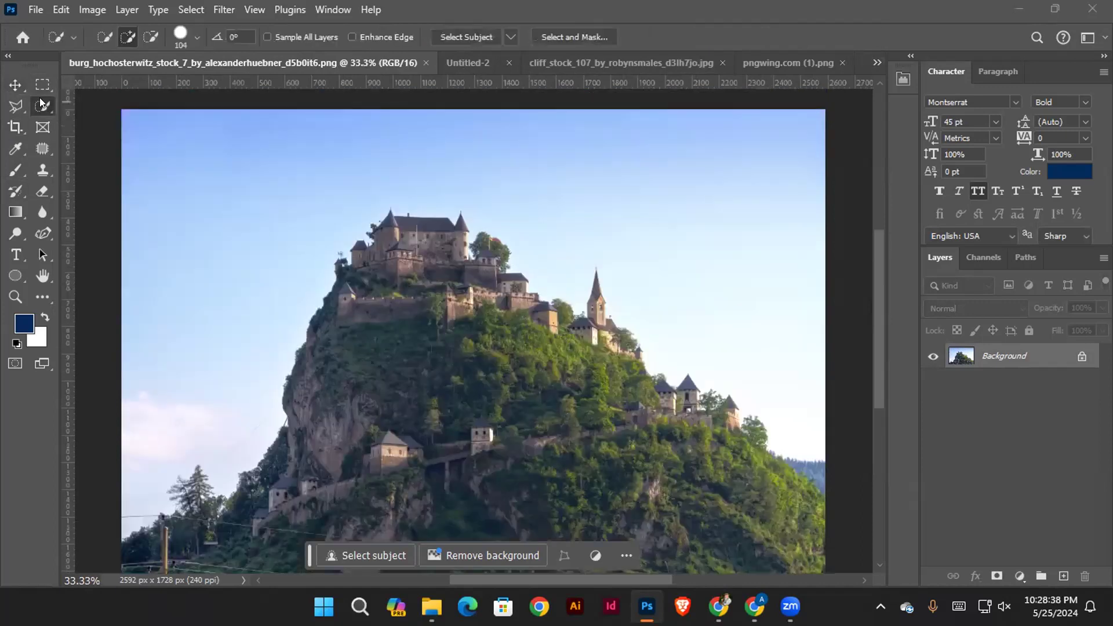
{"action": "key", "text": "w"}
{"action": "left_click_drag", "start_coordinate": [288, 486], "coordinate": [160, 522]}
{"action": "left_click_drag", "start_coordinate": [564, 417], "coordinate": [704, 449]}
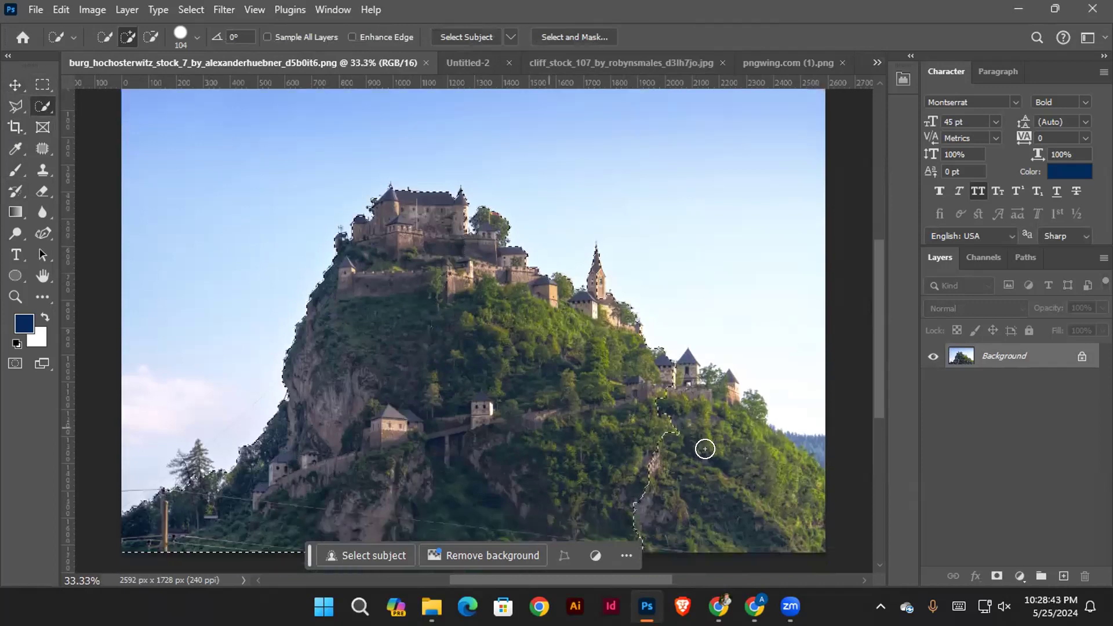
{"action": "left_click", "coordinate": [756, 482]}
{"action": "scroll", "coordinate": [261, 478], "scroll_direction": "down", "scroll_amount": 3}
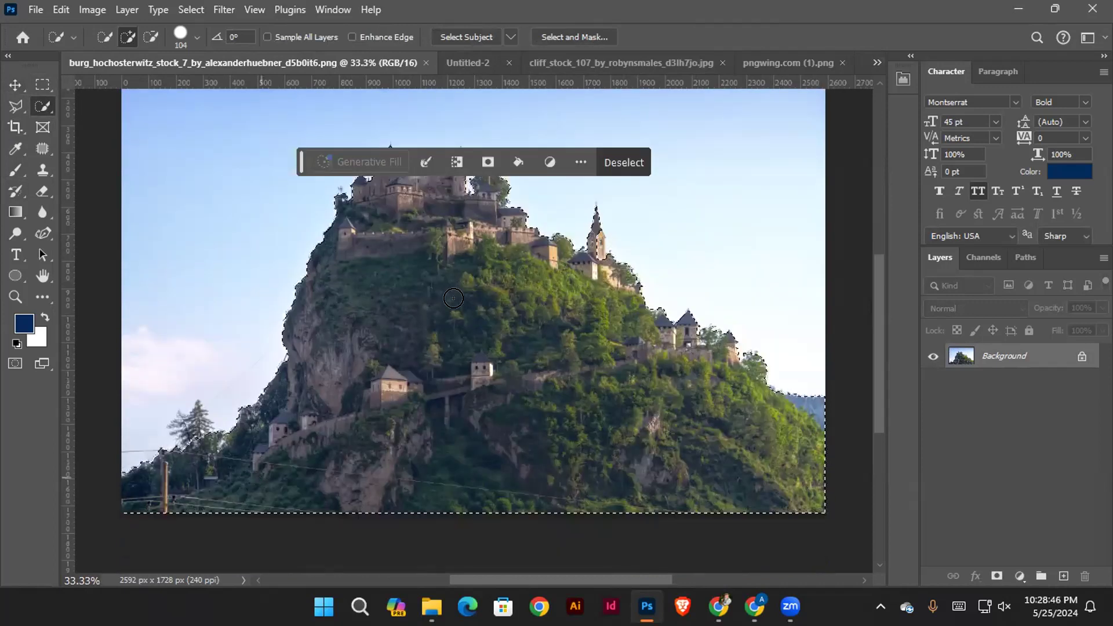
Add a layer mask from the selection to hide the sky around the castle hill, and activate the Move tool
{"action": "scroll", "coordinate": [455, 290], "scroll_direction": "up", "scroll_amount": 3}
{"action": "left_click", "coordinate": [996, 575]}
{"action": "left_click", "coordinate": [15, 84]}
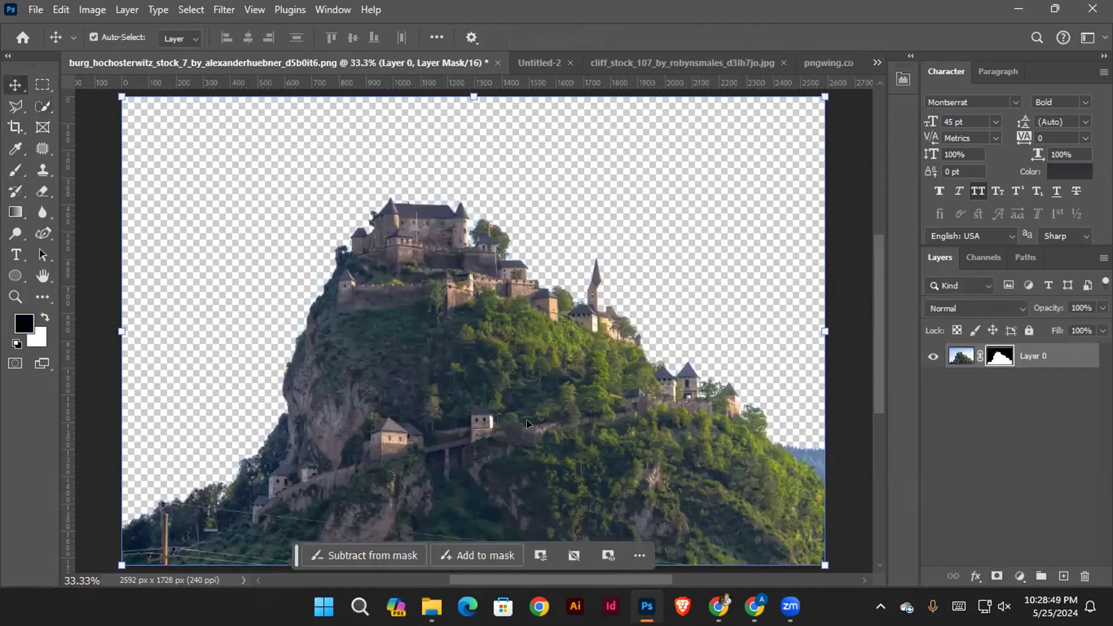
Copy the masked castle hill layer into Untitled-2, accepting the difference in bit depth
{"action": "left_click_drag", "start_coordinate": [567, 390], "coordinate": [541, 175]}
{"action": "left_click_drag", "start_coordinate": [580, 44], "coordinate": [449, 224]}
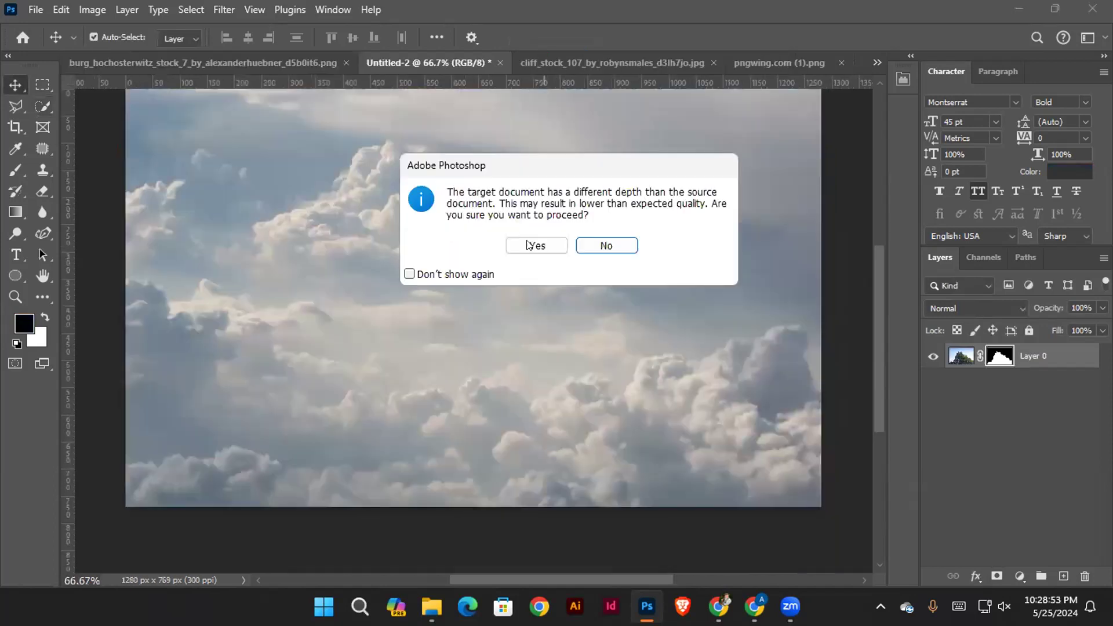
{"action": "left_click", "coordinate": [533, 245]}
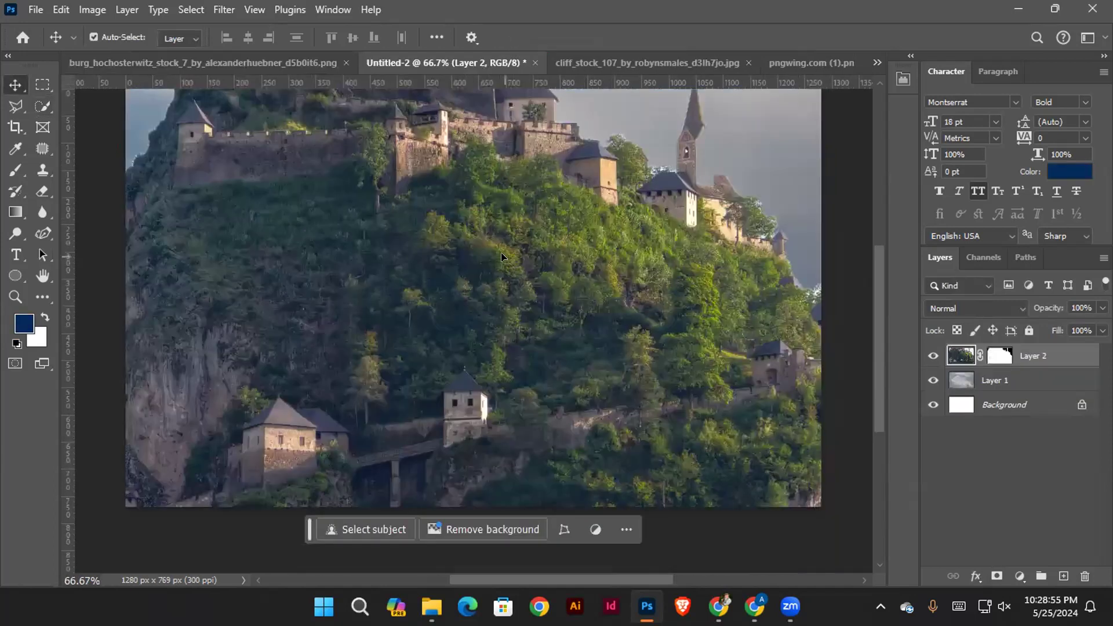
Scale the castle hill layer in Untitled-2 to about 34% and position it over the upper middle of the clouds
{"action": "scroll", "coordinate": [496, 248], "scroll_direction": "up", "scroll_amount": 3}
{"action": "left_click_drag", "start_coordinate": [492, 246], "coordinate": [358, 260]}
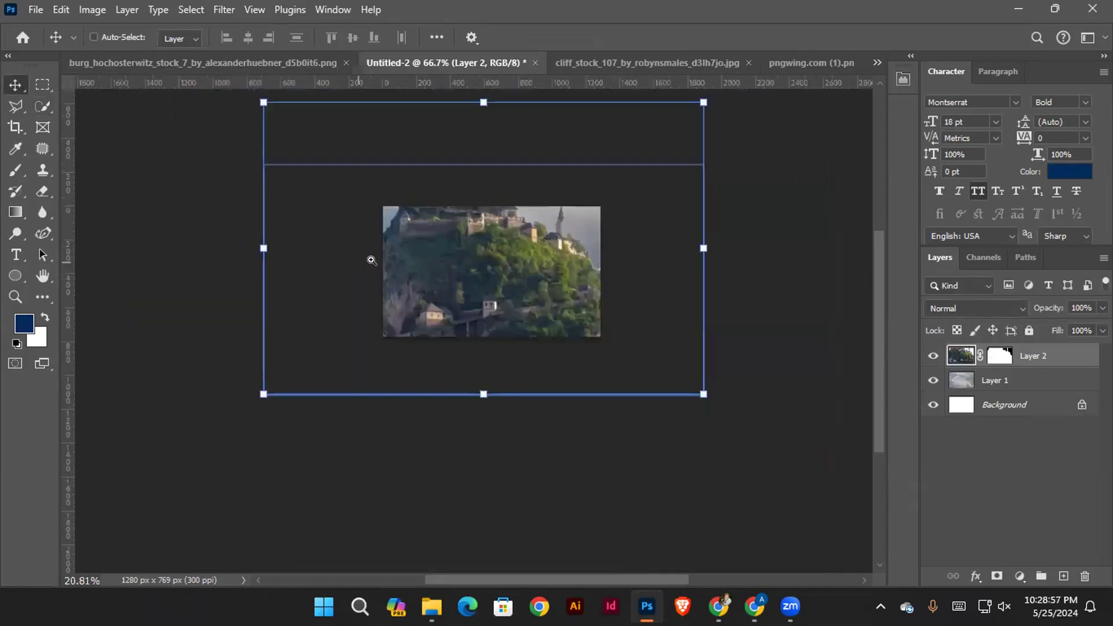
{"action": "left_click_drag", "start_coordinate": [710, 241], "coordinate": [511, 262]}
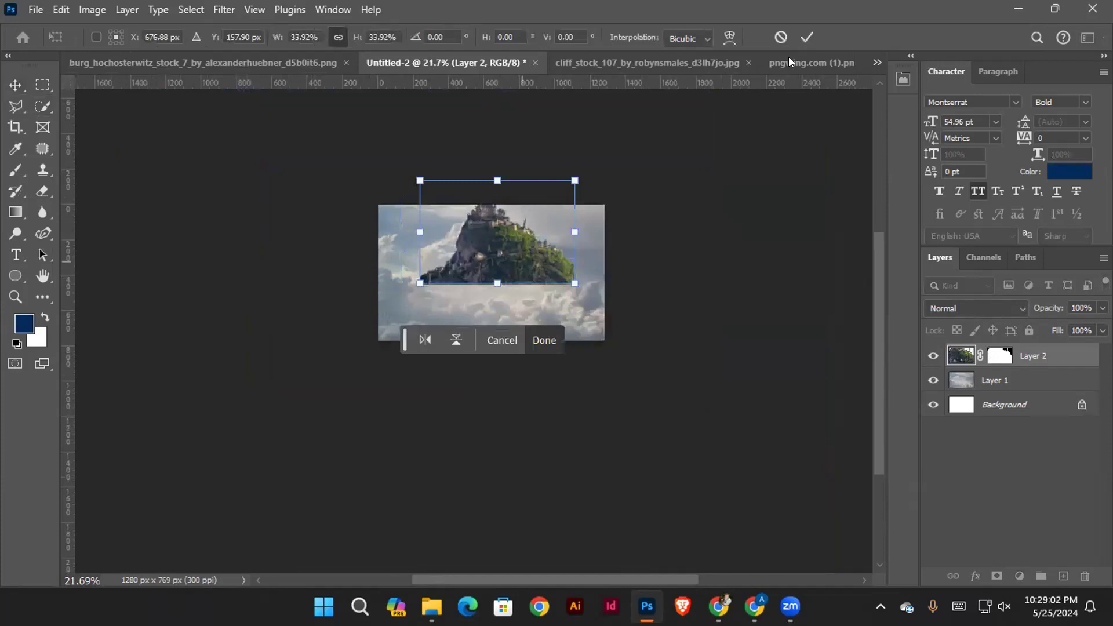
{"action": "left_click", "coordinate": [784, 216]}
{"action": "left_click_drag", "start_coordinate": [519, 166], "coordinate": [532, 176]}
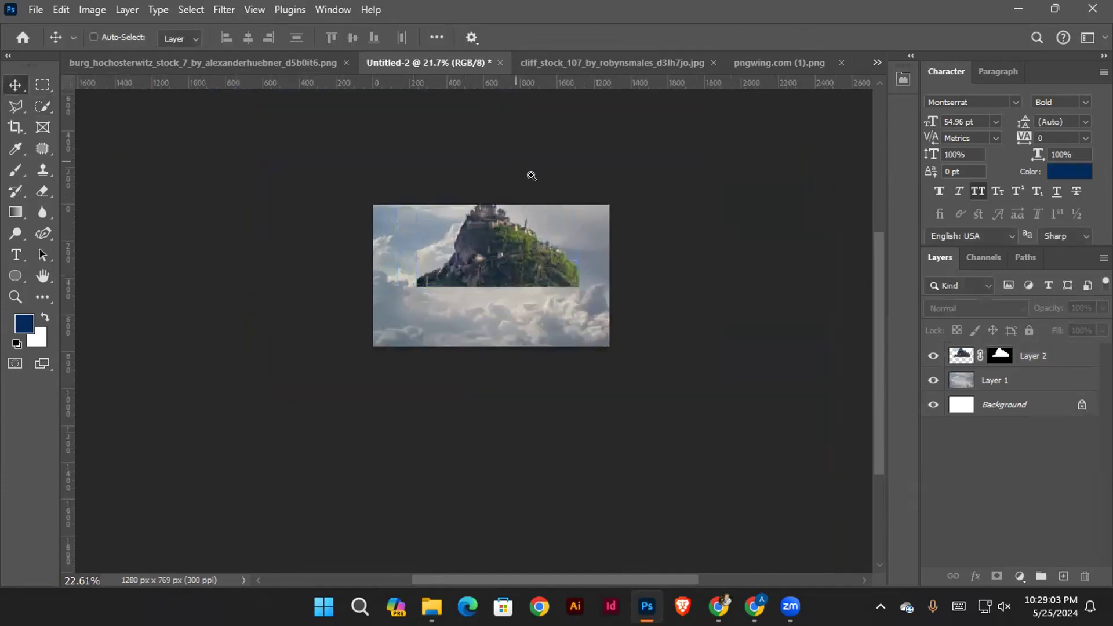
Close the castle hill source image without saving its changes
{"action": "left_click", "coordinate": [273, 64]}
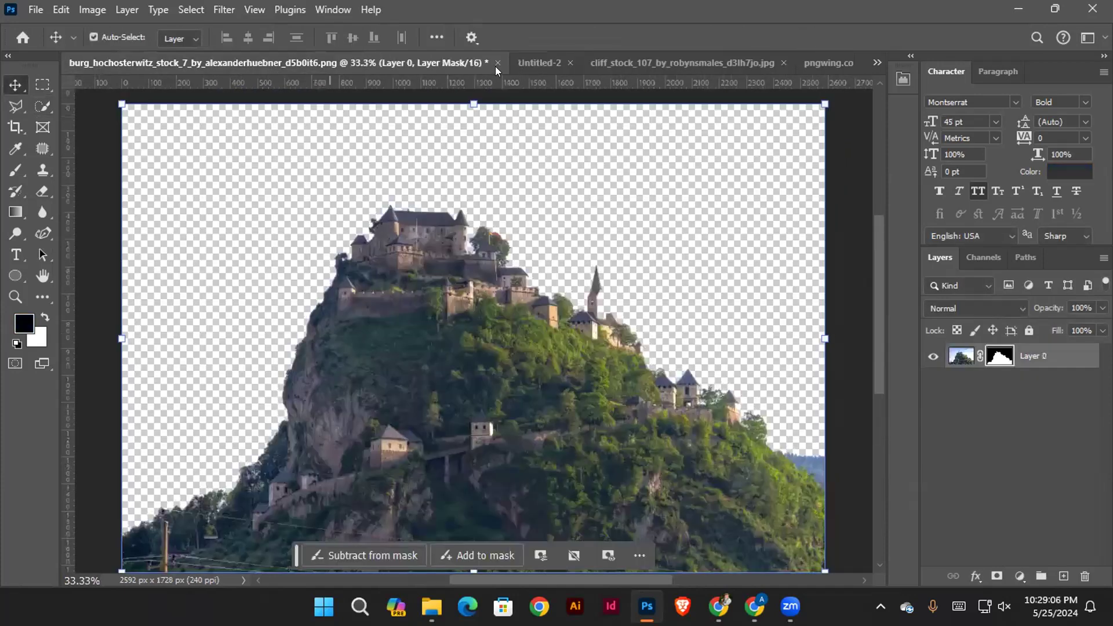
{"action": "left_click", "coordinate": [497, 64]}
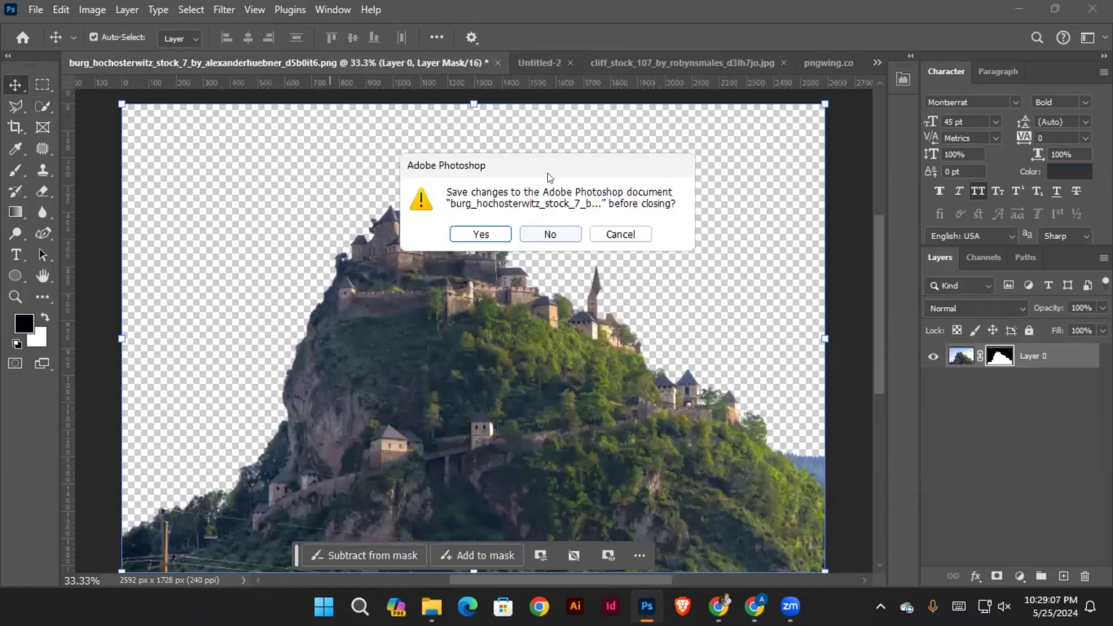
{"action": "key", "text": "n"}
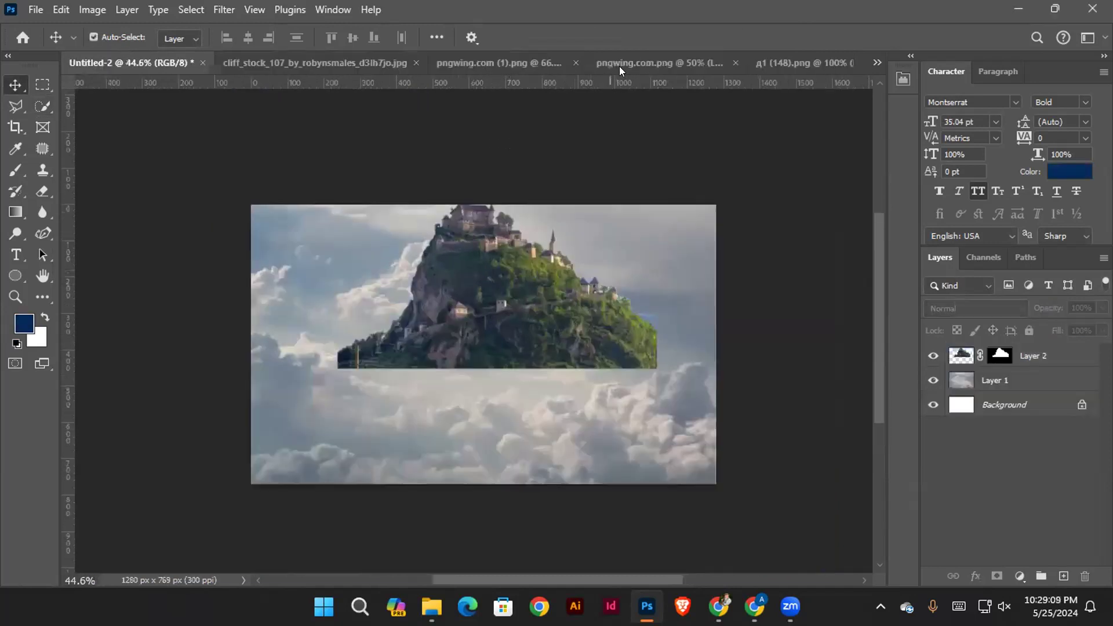
Review the tree, cliff and snowy mountain source images, reordering the open documents so that Untitled-2 follows the cliff image
{"action": "left_click", "coordinate": [618, 65]}
{"action": "left_click_drag", "start_coordinate": [526, 341], "coordinate": [616, 347]}
{"action": "left_click_drag", "start_coordinate": [509, 302], "coordinate": [511, 363]}
{"action": "left_click", "coordinate": [111, 61]}
{"action": "left_click_drag", "start_coordinate": [160, 61], "coordinate": [408, 60]}
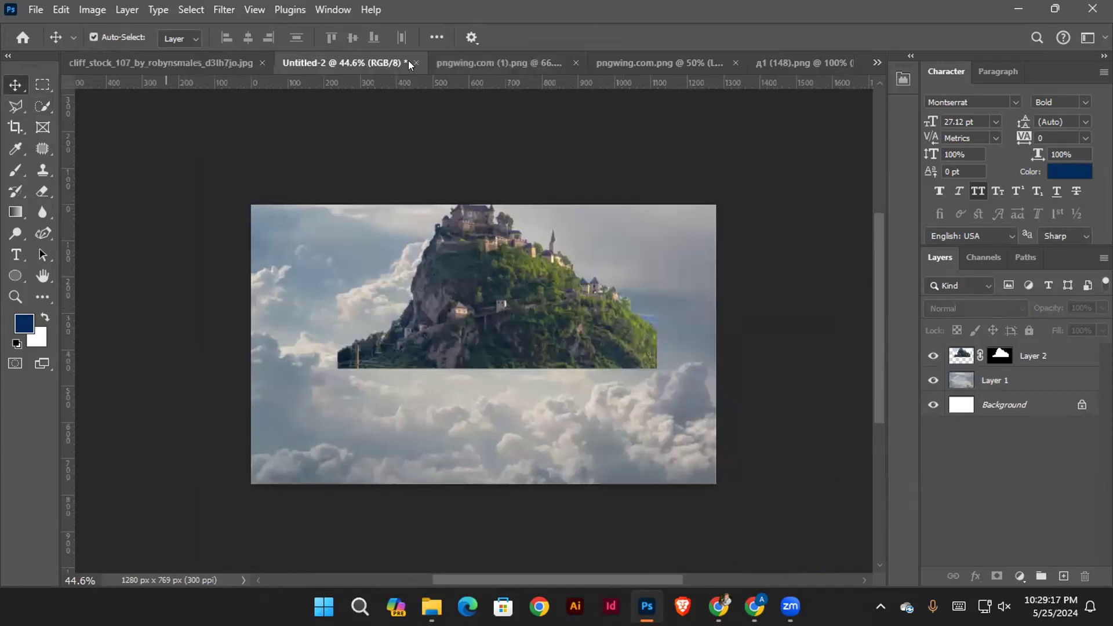
{"action": "left_click", "coordinate": [186, 60]}
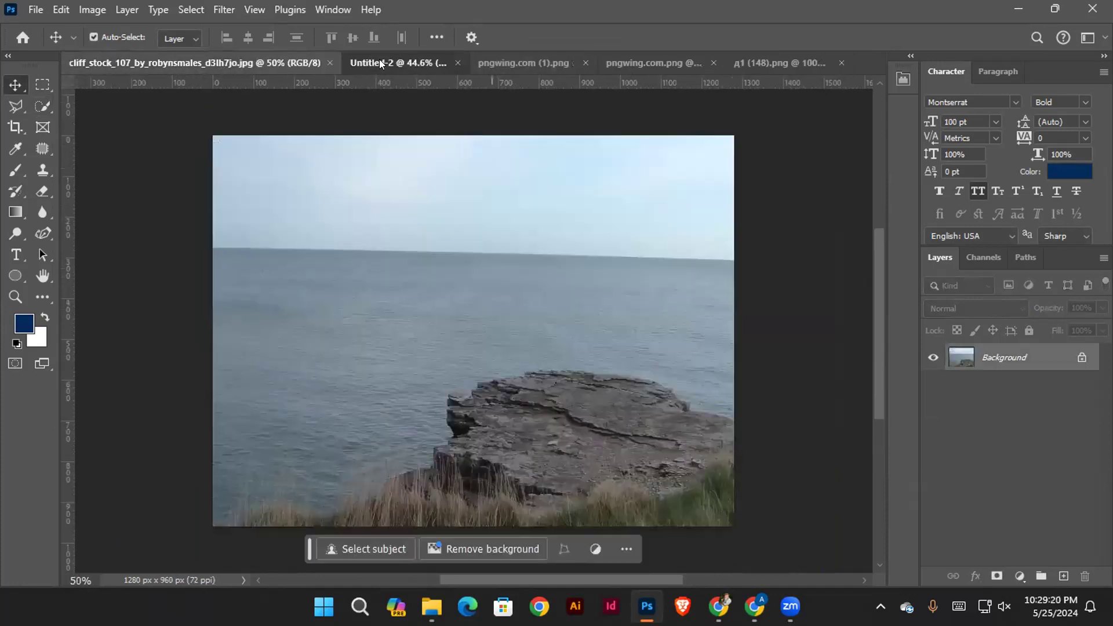
{"action": "left_click", "coordinate": [379, 59]}
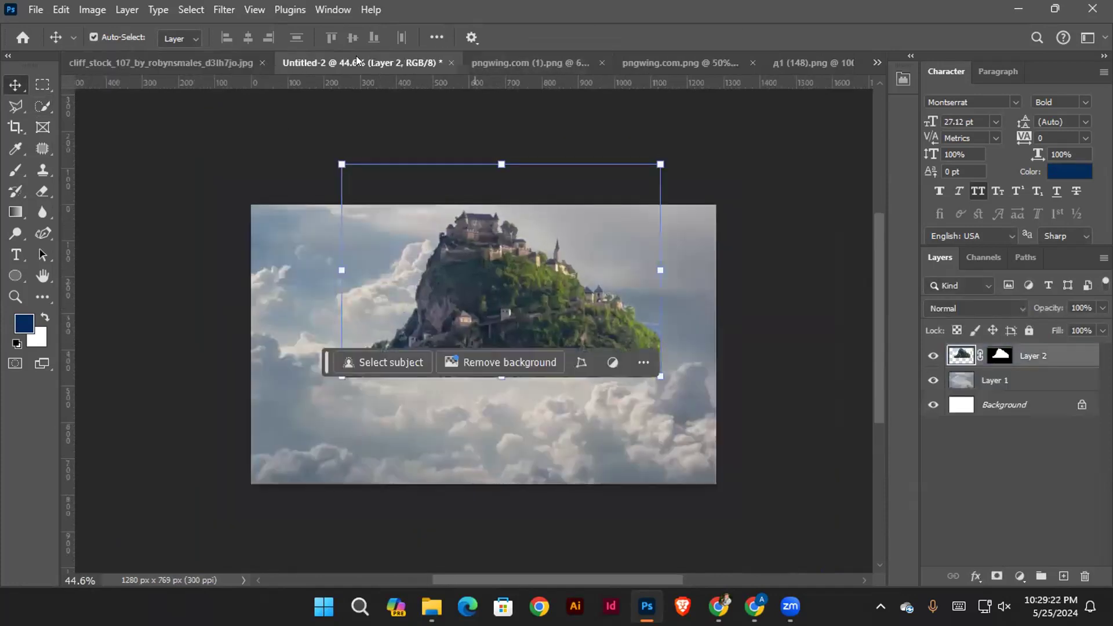
{"action": "left_click", "coordinate": [502, 55]}
{"action": "left_click_drag", "start_coordinate": [731, 355], "coordinate": [708, 380]}
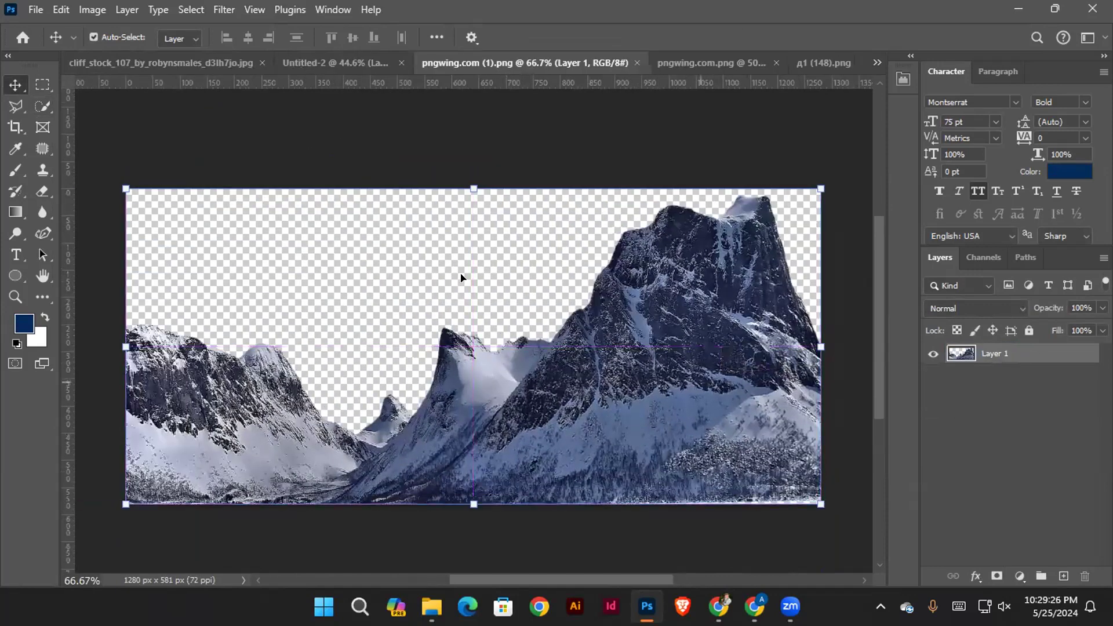
{"action": "left_click", "coordinate": [655, 61]}
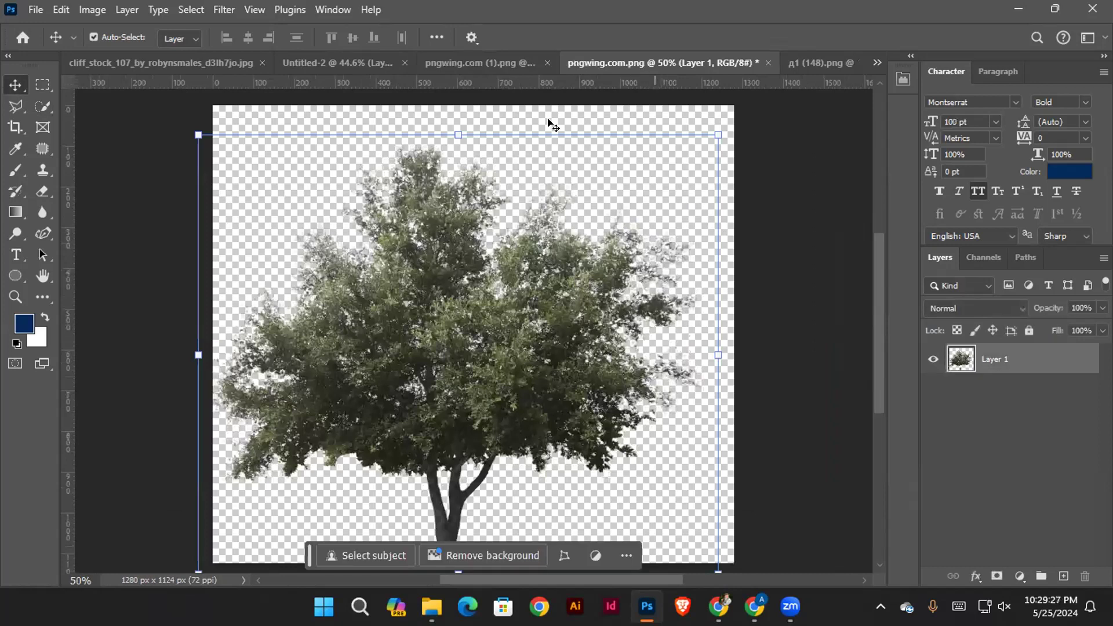
Select the rock and grass in the cliff image with the Quick Selection tool, leaving out the sea and sky
{"action": "left_click", "coordinate": [174, 64]}
{"action": "mouse_move", "coordinate": [544, 342]}
{"action": "left_mouse_down"}
{"action": "mouse_move", "coordinate": [608, 421]}
{"action": "mouse_move", "coordinate": [454, 452]}
{"action": "mouse_move", "coordinate": [342, 445]}
{"action": "left_mouse_up"}
{"action": "left_click", "coordinate": [41, 106]}
{"action": "left_click_drag", "start_coordinate": [440, 371], "coordinate": [631, 320]}
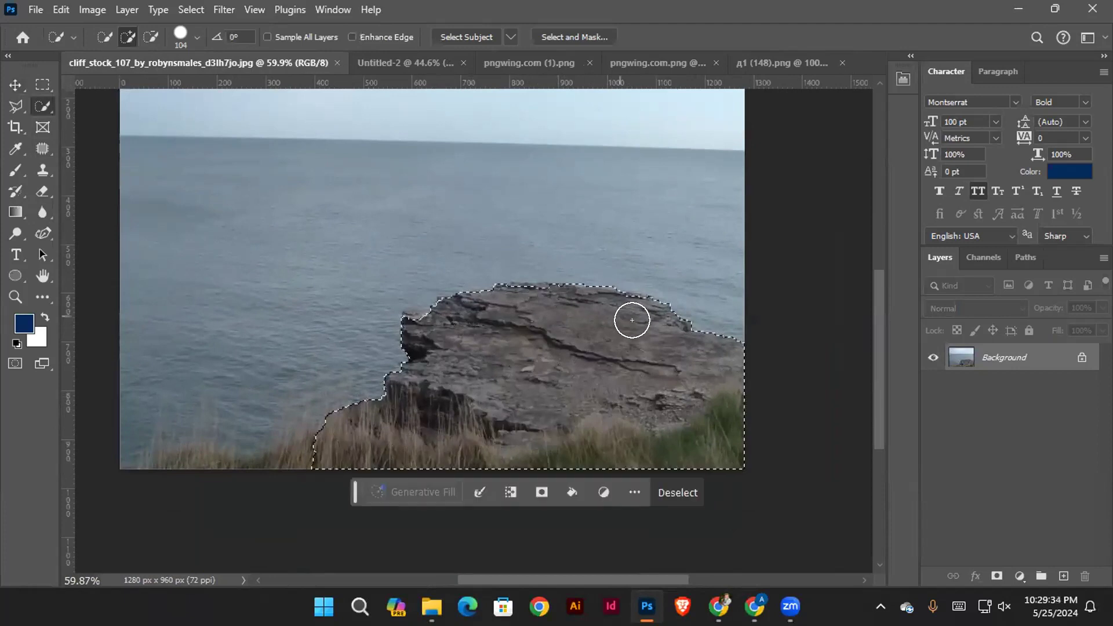
{"action": "key", "text": "space"}
{"action": "mouse_move", "coordinate": [392, 416]}
{"action": "left_mouse_down"}
{"action": "mouse_move", "coordinate": [428, 392]}
{"action": "mouse_move", "coordinate": [445, 399]}
{"action": "mouse_move", "coordinate": [325, 450]}
{"action": "mouse_move", "coordinate": [337, 426]}
{"action": "mouse_move", "coordinate": [390, 425]}
{"action": "left_mouse_up"}
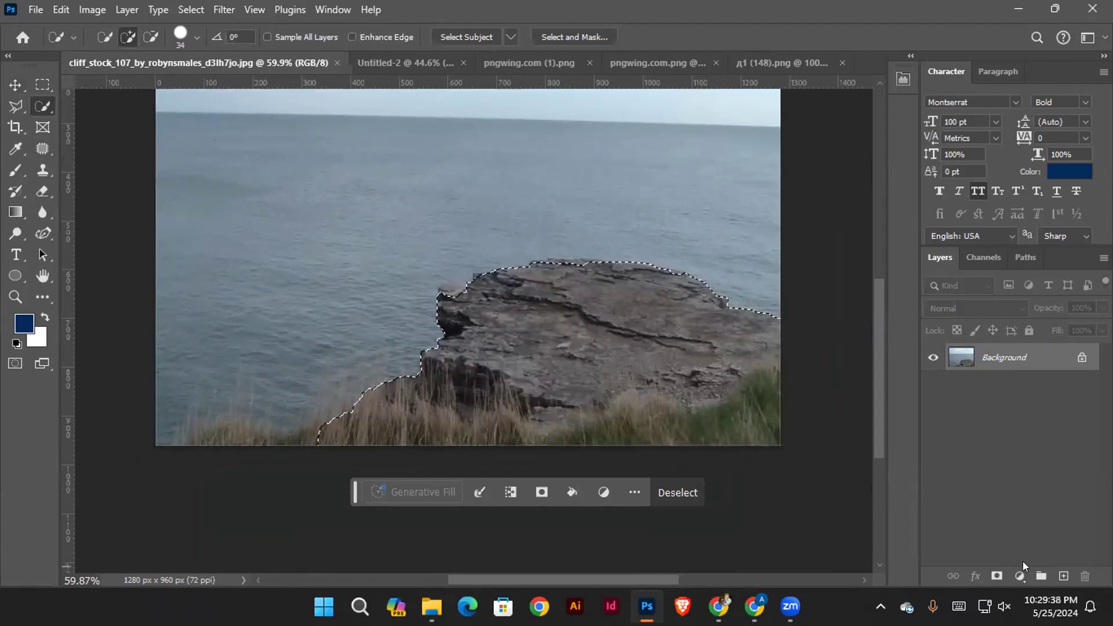
Mask the cliff layer from the selection and copy it into Untitled-2 over the lower middle of the clouds
{"action": "left_click", "coordinate": [996, 575]}
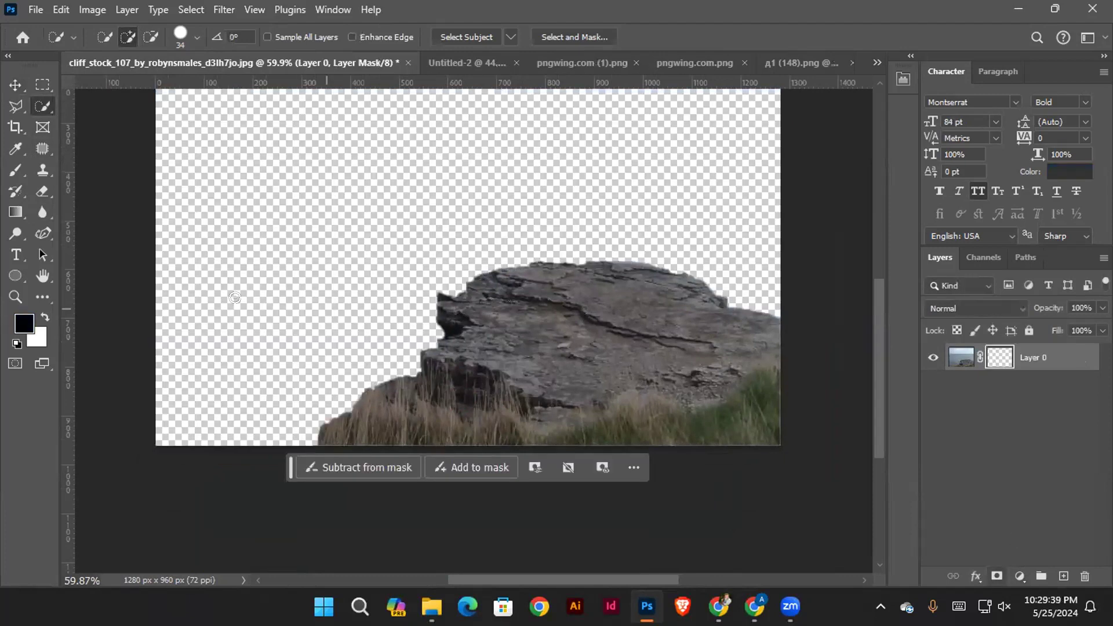
{"action": "left_click", "coordinate": [11, 84]}
{"action": "left_click", "coordinate": [521, 238]}
{"action": "key", "text": "space"}
{"action": "left_click_drag", "start_coordinate": [585, 245], "coordinate": [581, 294]}
{"action": "left_click_drag", "start_coordinate": [587, 387], "coordinate": [422, 342]}
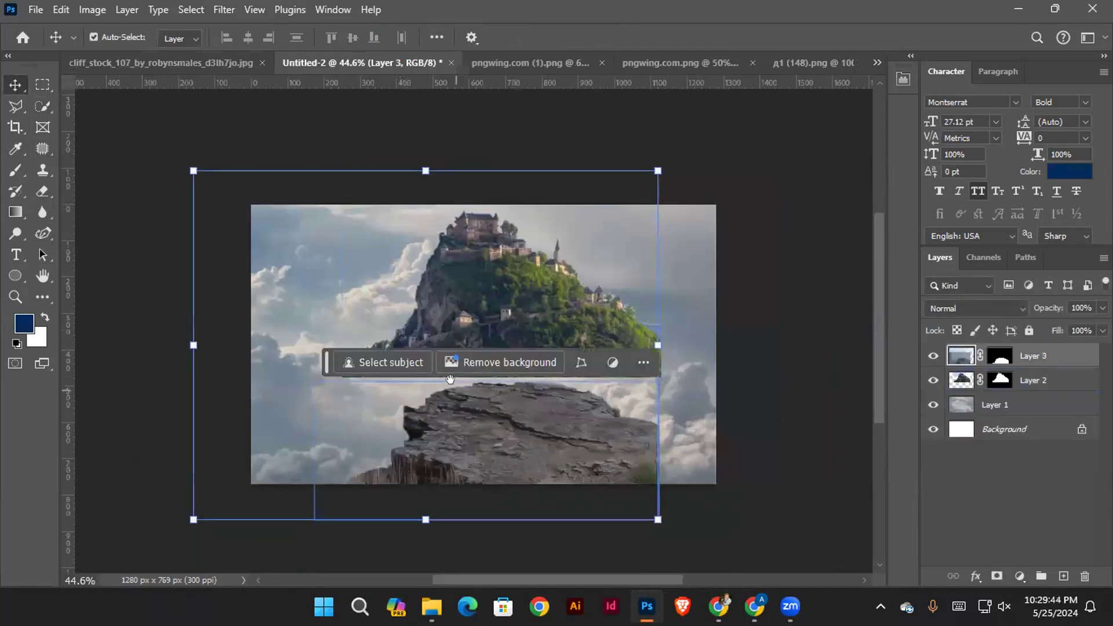
Shift the cliff rock slightly to the right and move the castle hill to the left edge of the canvas
{"action": "left_click", "coordinate": [729, 396]}
{"action": "key", "text": "ctrl+space"}
{"action": "left_click_drag", "start_coordinate": [566, 361], "coordinate": [608, 386]}
{"action": "left_click_drag", "start_coordinate": [566, 383], "coordinate": [601, 381]}
{"action": "key", "text": "space"}
{"action": "left_click_drag", "start_coordinate": [601, 382], "coordinate": [569, 332]}
{"action": "key", "text": "ctrl+space"}
{"action": "left_click_drag", "start_coordinate": [567, 332], "coordinate": [582, 467]}
{"action": "left_click_drag", "start_coordinate": [521, 304], "coordinate": [328, 270]}
{"action": "scroll", "coordinate": [555, 319], "scroll_direction": "down", "scroll_amount": 2}
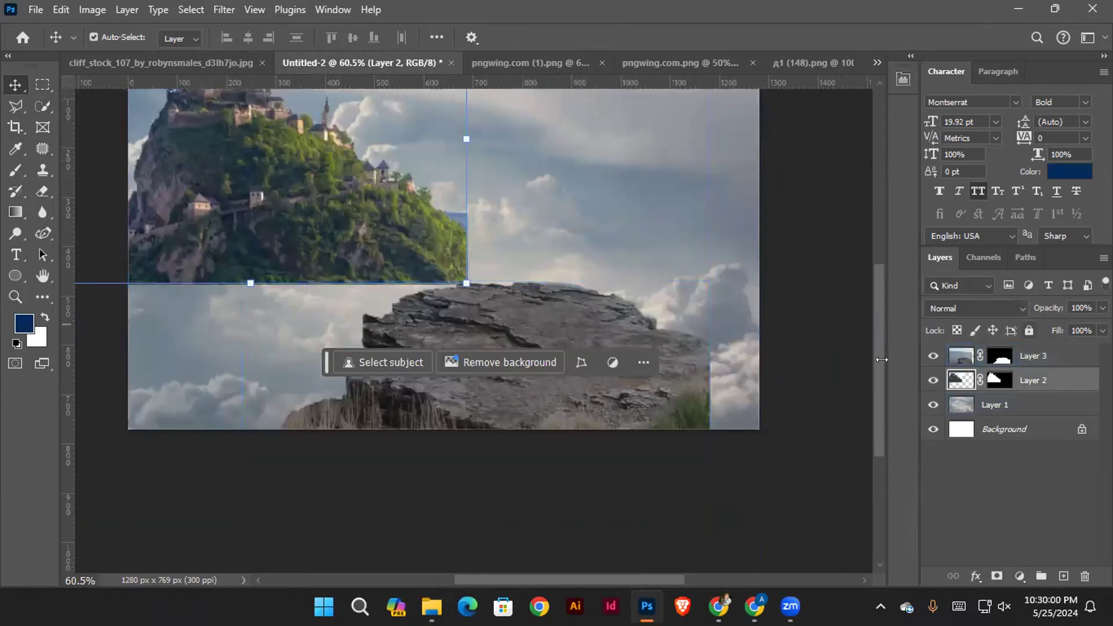
Lower the cliff rock and rotate it clockwise so that its top slopes down to the right
{"action": "left_click", "coordinate": [656, 479]}
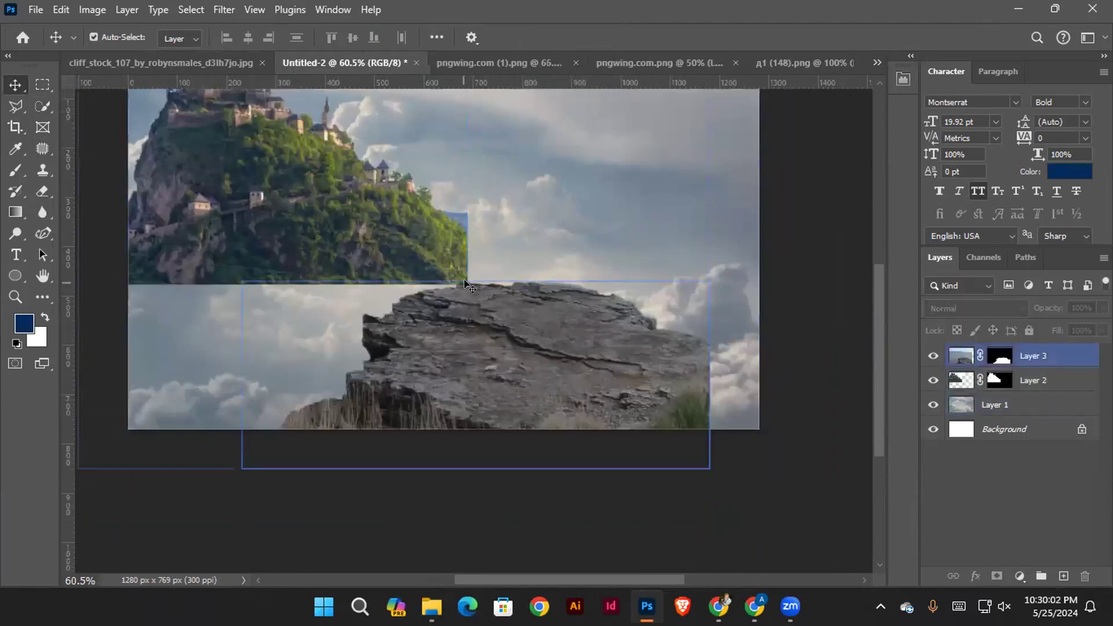
{"action": "mouse_move", "coordinate": [503, 310]}
{"action": "left_mouse_down"}
{"action": "mouse_move", "coordinate": [533, 347]}
{"action": "mouse_move", "coordinate": [589, 382]}
{"action": "mouse_move", "coordinate": [537, 401]}
{"action": "mouse_move", "coordinate": [537, 419]}
{"action": "mouse_move", "coordinate": [491, 322]}
{"action": "left_mouse_up"}
{"action": "scroll", "coordinate": [492, 336], "scroll_direction": "down", "scroll_amount": 5}
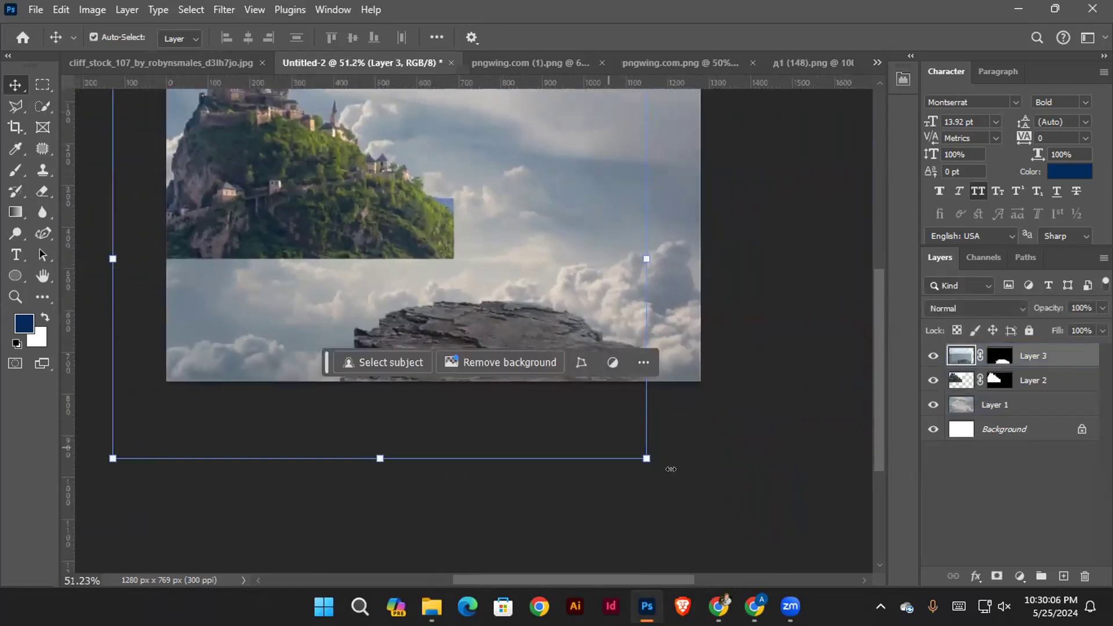
{"action": "left_click_drag", "start_coordinate": [649, 474], "coordinate": [609, 517]}
{"action": "left_click_drag", "start_coordinate": [486, 358], "coordinate": [516, 353]}
{"action": "left_click", "coordinate": [807, 36]}
Duplicate the tilted cliff rock and place the copy to its right, extending the rock to the canvas edge
{"action": "scroll", "coordinate": [612, 333], "scroll_direction": "up", "scroll_amount": 2}
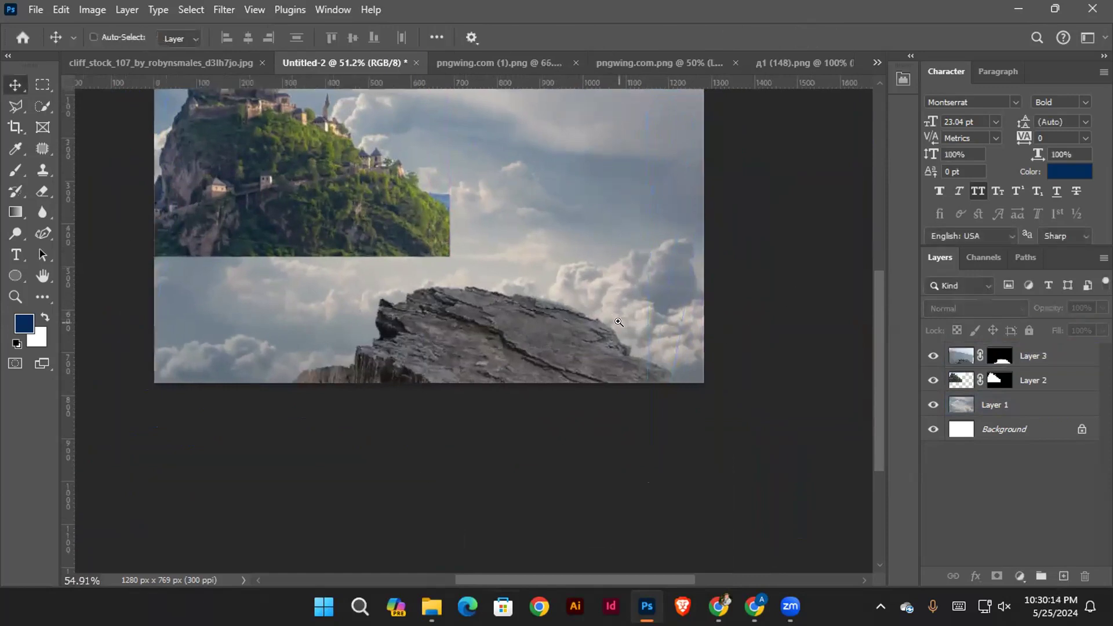
{"action": "scroll", "coordinate": [613, 333], "scroll_direction": "up", "scroll_amount": 2}
{"action": "left_click_drag", "start_coordinate": [519, 350], "coordinate": [523, 347]}
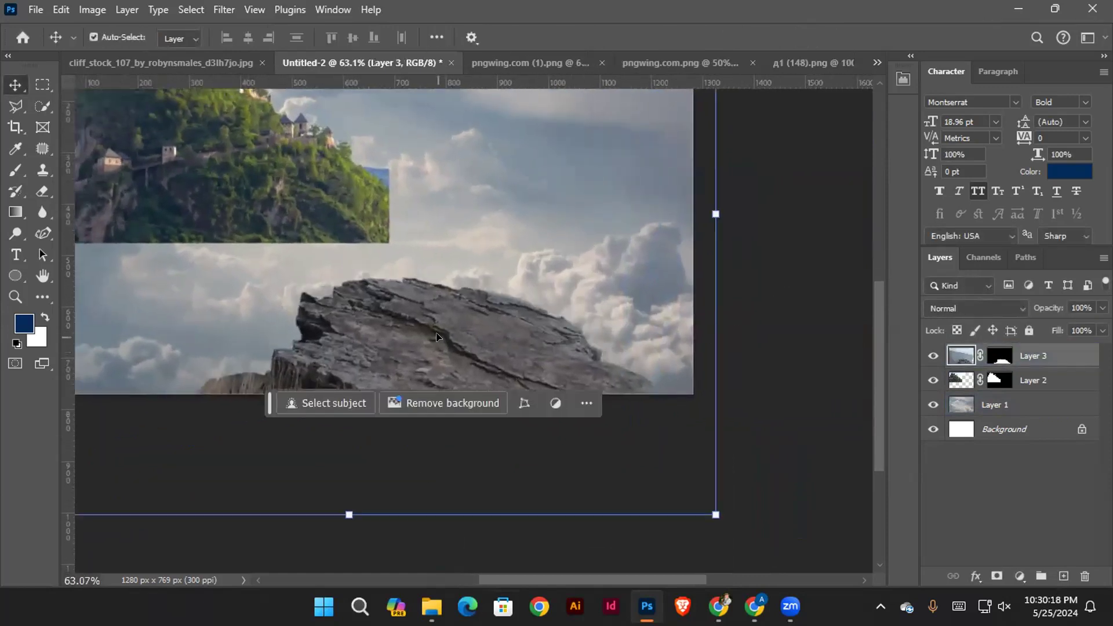
{"action": "left_click_drag", "start_coordinate": [411, 336], "coordinate": [590, 358]}
{"action": "left_click", "coordinate": [724, 371]}
Apply the layer masks of Layer 3 and Layer 3 copy permanently to their rock layers
{"action": "scroll", "coordinate": [538, 313], "scroll_direction": "up", "scroll_amount": 3}
{"action": "scroll", "coordinate": [468, 285], "scroll_direction": "up", "scroll_amount": 2}
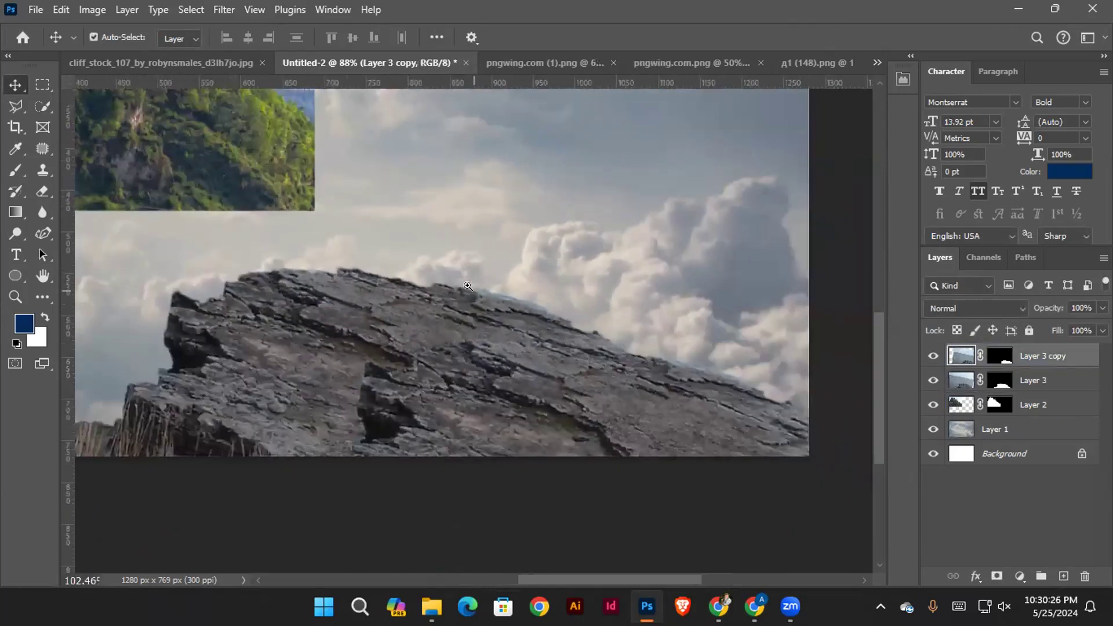
{"action": "scroll", "coordinate": [447, 321], "scroll_direction": "up", "scroll_amount": 1}
{"action": "scroll", "coordinate": [425, 328], "scroll_direction": "up", "scroll_amount": 1}
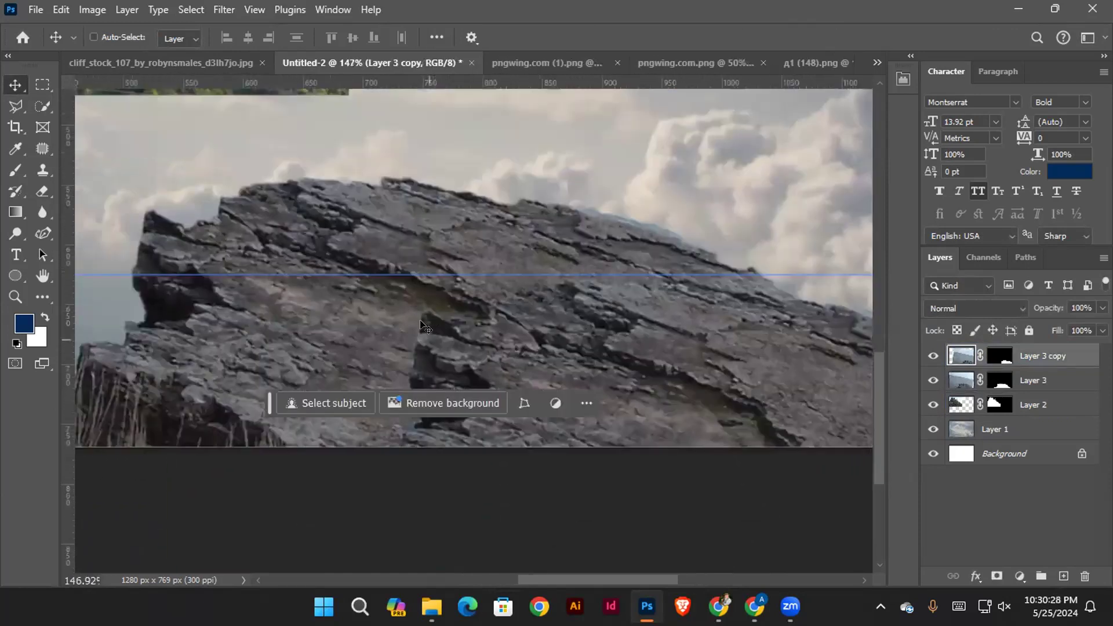
{"action": "left_click", "coordinate": [1003, 477]}
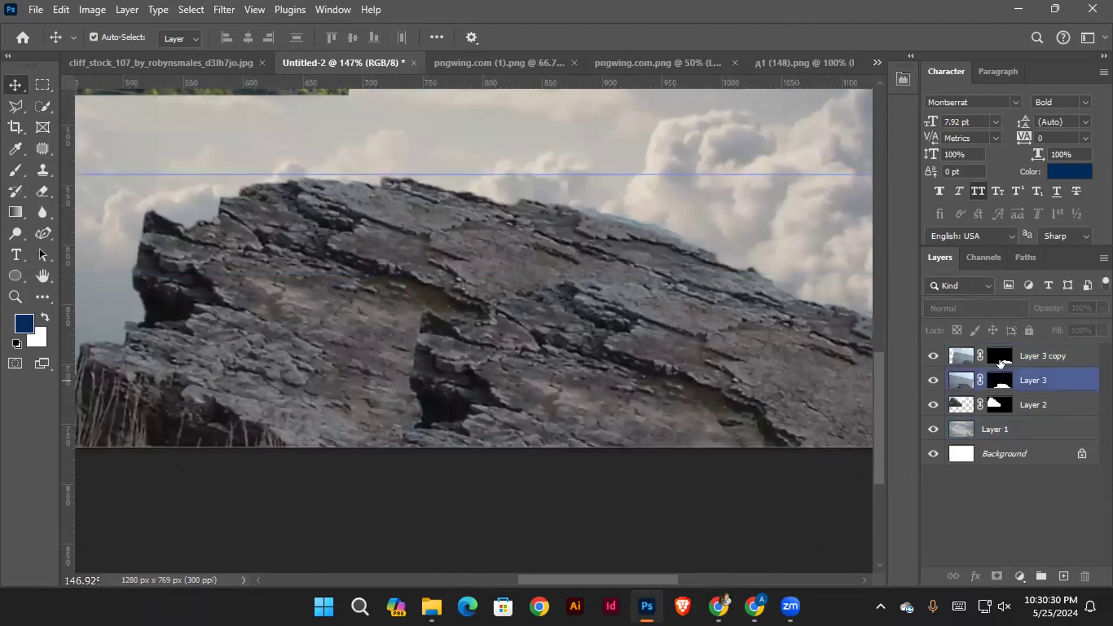
{"action": "left_click", "coordinate": [998, 383]}
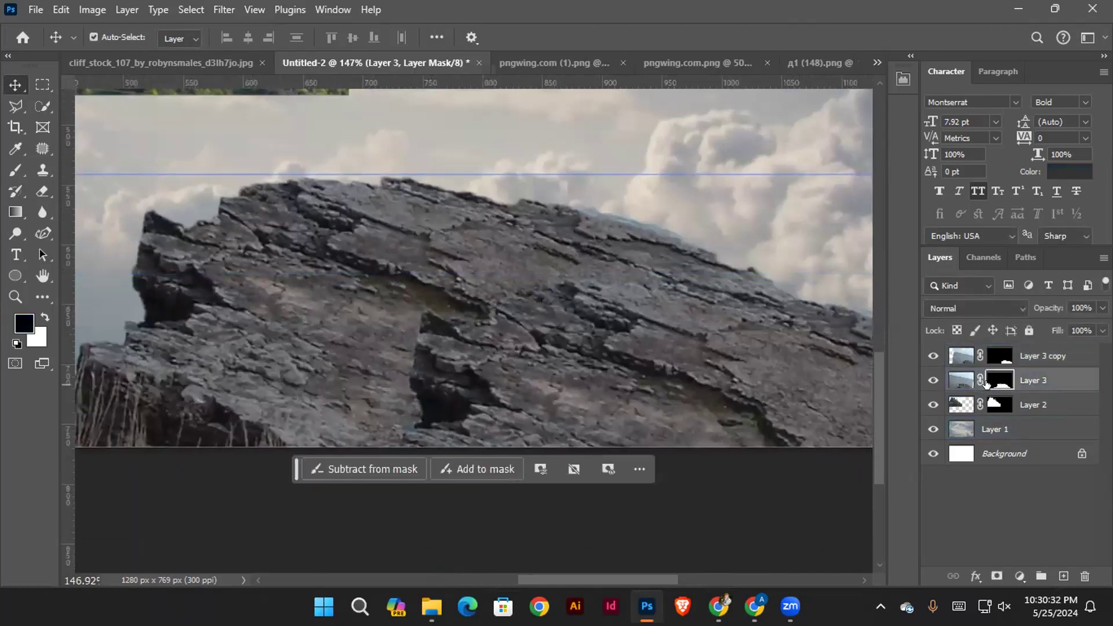
{"action": "right_click", "coordinate": [992, 379]}
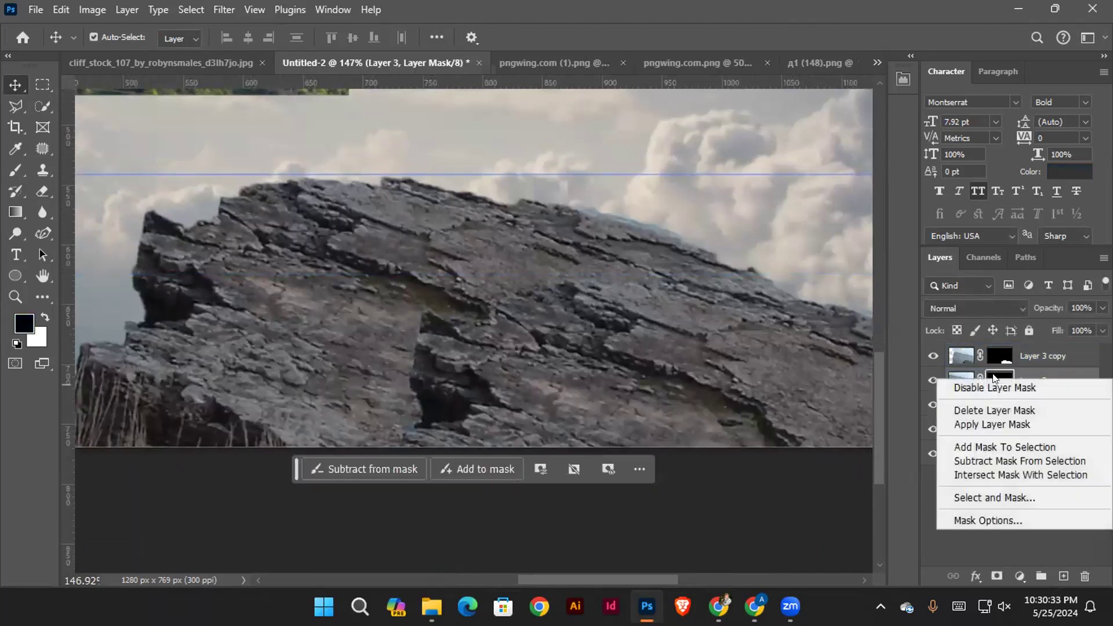
{"action": "left_click", "coordinate": [984, 417]}
{"action": "left_click", "coordinate": [799, 364]}
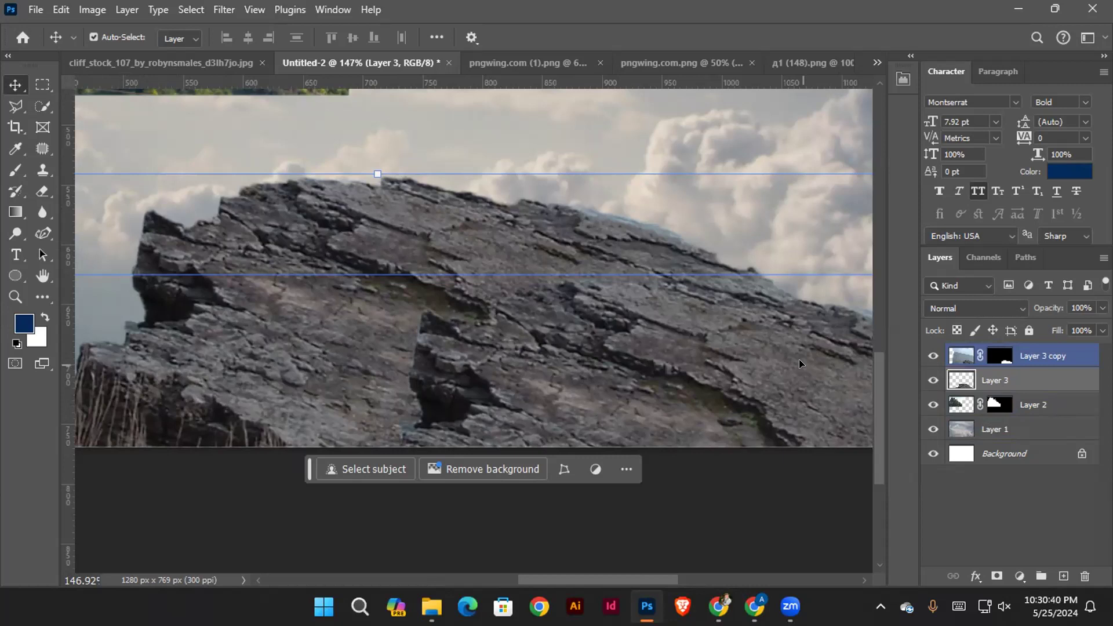
{"action": "right_click", "coordinate": [993, 356]}
{"action": "left_click", "coordinate": [1009, 393]}
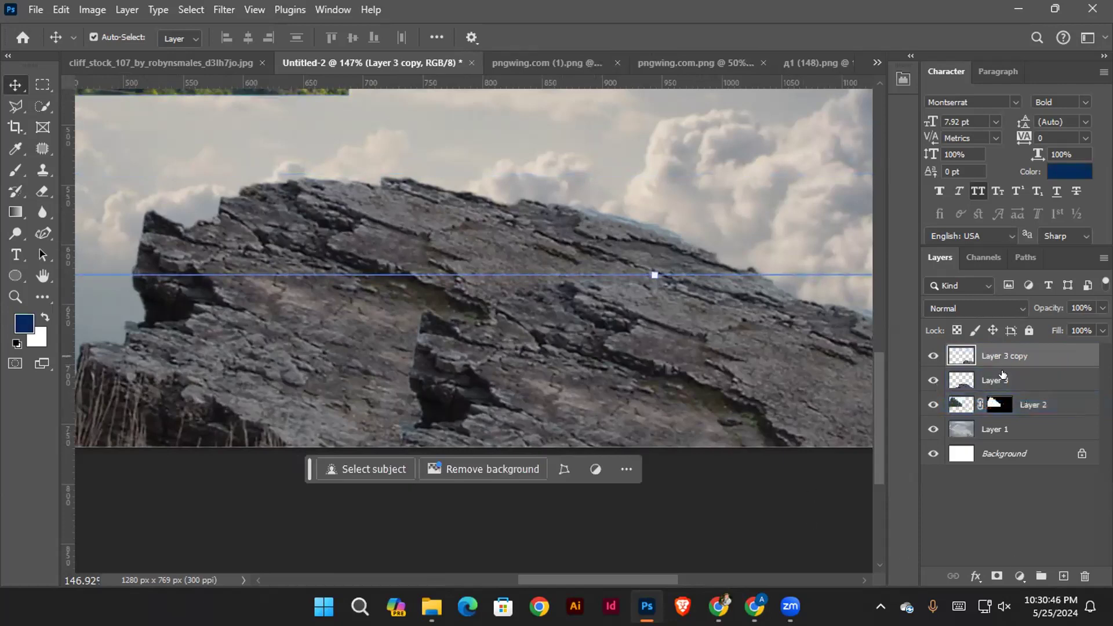
Add a new mask to Layer 3 copy and paint over its left edge with a soft black brush of size 83 at 57% opacity
{"action": "left_click", "coordinate": [996, 576]}
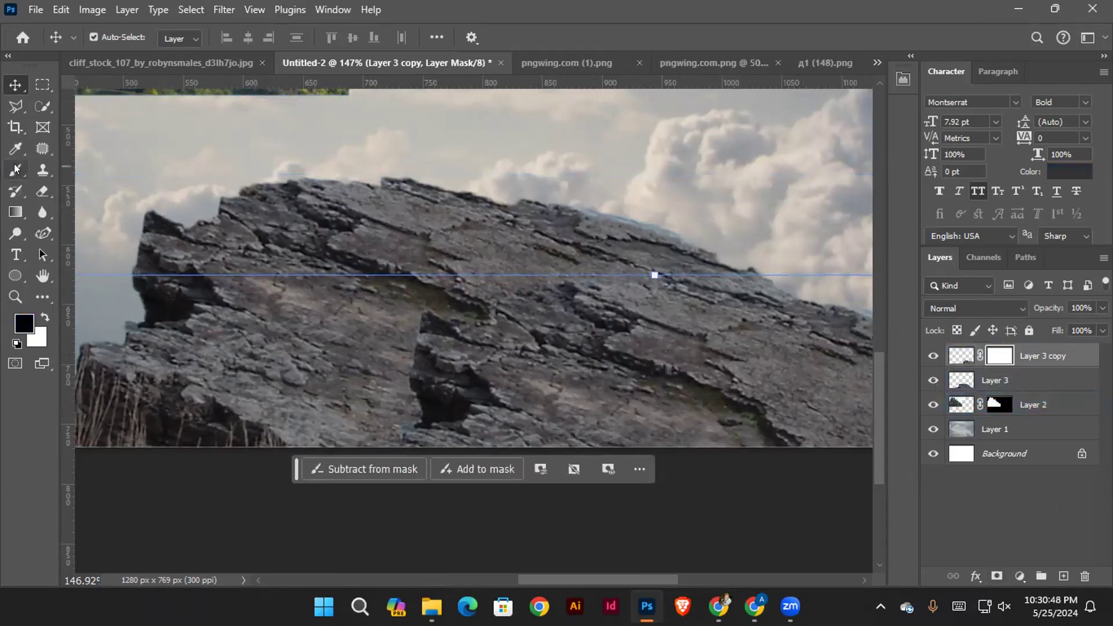
{"action": "left_click", "coordinate": [15, 169]}
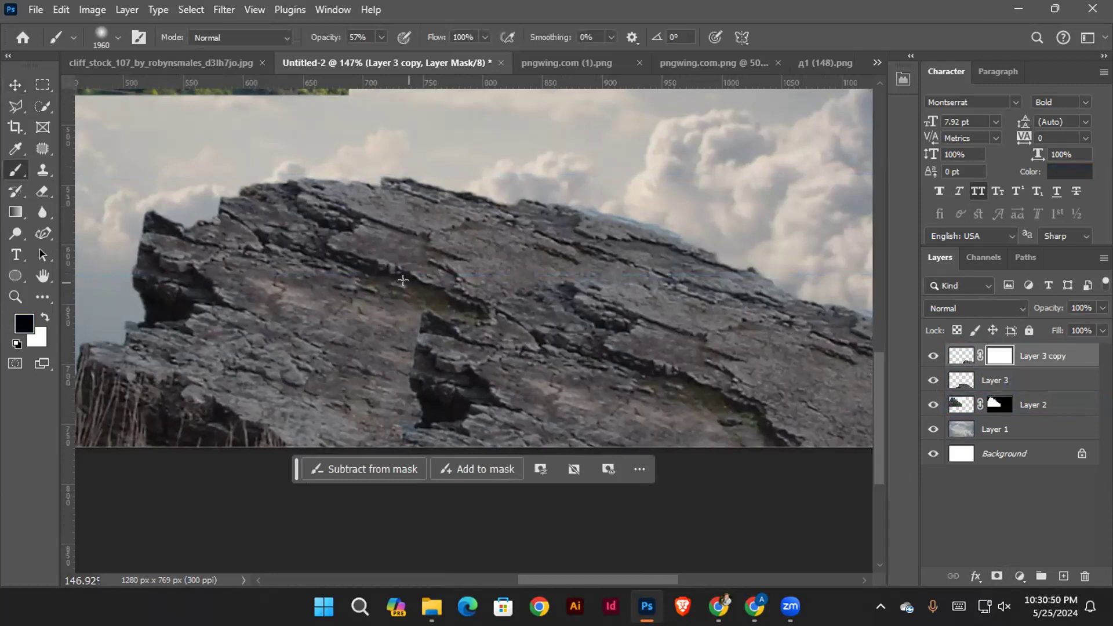
{"action": "left_click_drag", "start_coordinate": [588, 254], "coordinate": [488, 216]}
{"action": "mouse_move", "coordinate": [425, 264]}
{"action": "left_mouse_down"}
{"action": "mouse_move", "coordinate": [425, 275]}
{"action": "mouse_move", "coordinate": [420, 251]}
{"action": "mouse_move", "coordinate": [387, 291]}
{"action": "left_mouse_up"}
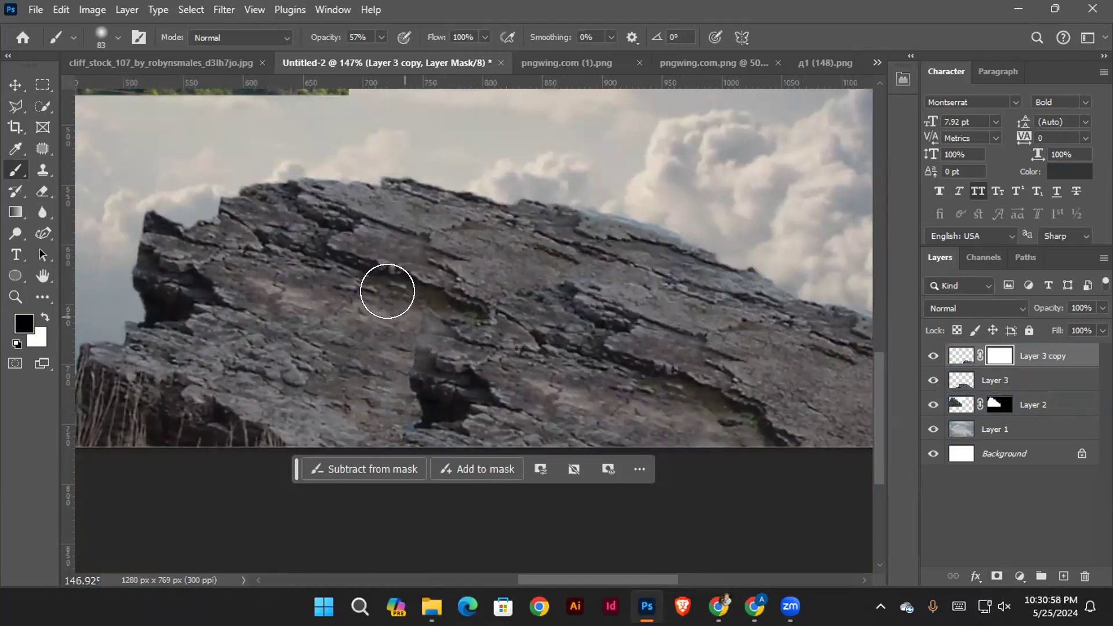
{"action": "mouse_move", "coordinate": [355, 344]}
{"action": "left_mouse_down"}
{"action": "mouse_move", "coordinate": [340, 356]}
{"action": "mouse_move", "coordinate": [442, 315]}
{"action": "mouse_move", "coordinate": [489, 251]}
{"action": "mouse_move", "coordinate": [385, 277]}
{"action": "mouse_move", "coordinate": [445, 266]}
{"action": "mouse_move", "coordinate": [370, 360]}
{"action": "mouse_move", "coordinate": [288, 409]}
{"action": "mouse_move", "coordinate": [290, 425]}
{"action": "mouse_move", "coordinate": [306, 413]}
{"action": "left_mouse_up"}
Enlarge the brush to 178 and paint the mask along the seam to blend the two rocks
{"action": "key", "text": "bracketright"}
{"action": "key", "text": "bracketright"}
{"action": "key", "text": "bracketright"}
{"action": "key", "text": "bracketright"}
{"action": "key", "text": "bracketright"}
{"action": "mouse_move", "coordinate": [407, 311]}
{"action": "left_mouse_down"}
{"action": "mouse_move", "coordinate": [392, 336]}
{"action": "mouse_move", "coordinate": [353, 348]}
{"action": "mouse_move", "coordinate": [299, 401]}
{"action": "left_mouse_up"}
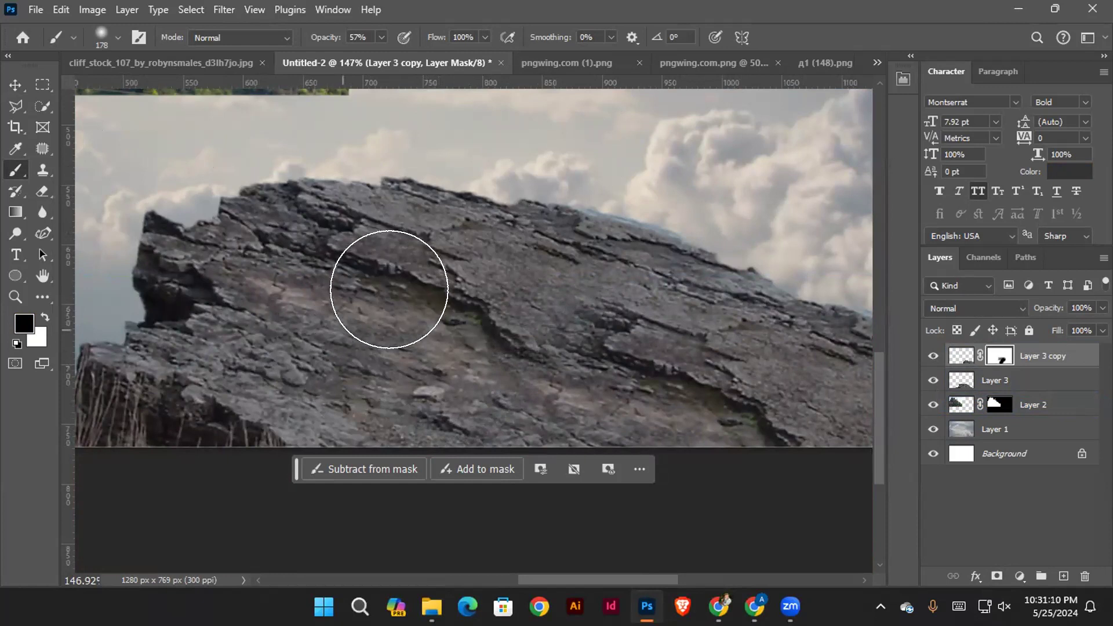
Move the castle hill behind the right part of the cliff rock and reposition the cloud layer with the Move tool
{"action": "scroll", "coordinate": [390, 280], "scroll_direction": "down", "scroll_amount": 3}
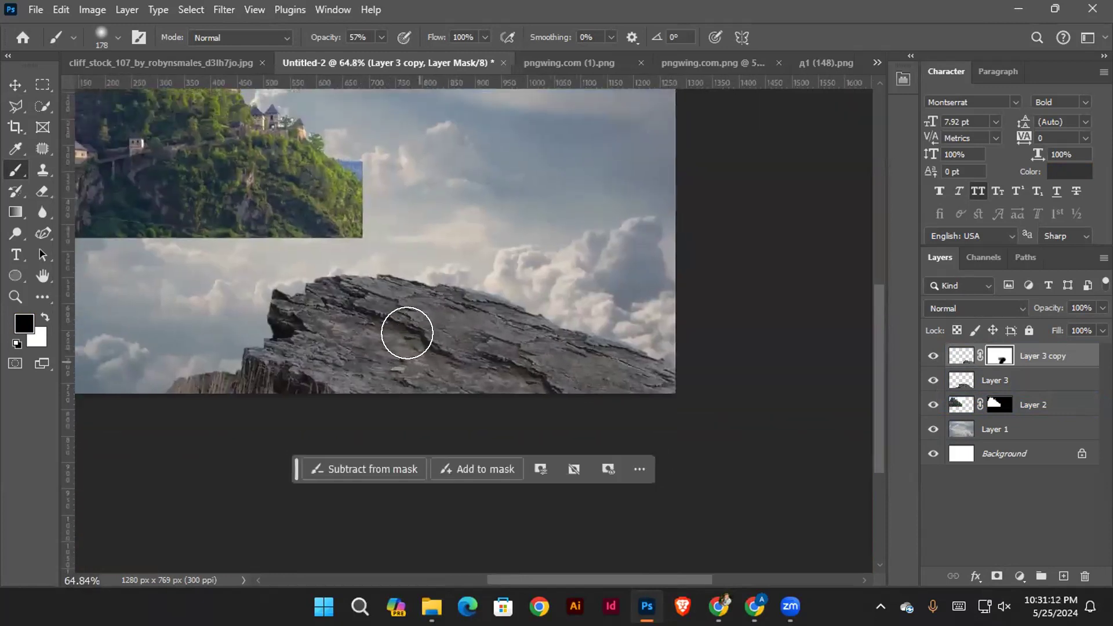
{"action": "mouse_move", "coordinate": [405, 312]}
{"action": "left_mouse_down"}
{"action": "mouse_move", "coordinate": [461, 385]}
{"action": "mouse_move", "coordinate": [564, 432]}
{"action": "left_mouse_up"}
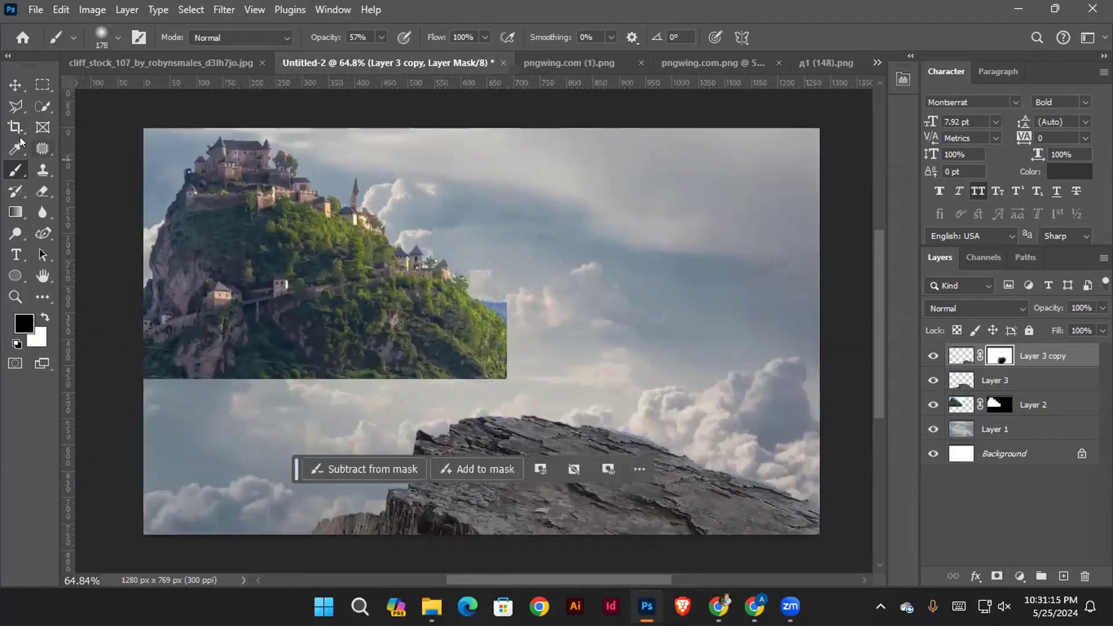
{"action": "left_click", "coordinate": [15, 85]}
{"action": "left_click_drag", "start_coordinate": [315, 302], "coordinate": [360, 283]}
{"action": "left_click_drag", "start_coordinate": [432, 277], "coordinate": [370, 300]}
{"action": "left_click_drag", "start_coordinate": [303, 310], "coordinate": [707, 399]}
{"action": "left_click_drag", "start_coordinate": [370, 286], "coordinate": [425, 268]}
{"action": "left_click_drag", "start_coordinate": [305, 338], "coordinate": [295, 305]}
{"action": "left_click_drag", "start_coordinate": [311, 272], "coordinate": [286, 322]}
{"action": "left_click_drag", "start_coordinate": [289, 337], "coordinate": [292, 337]}
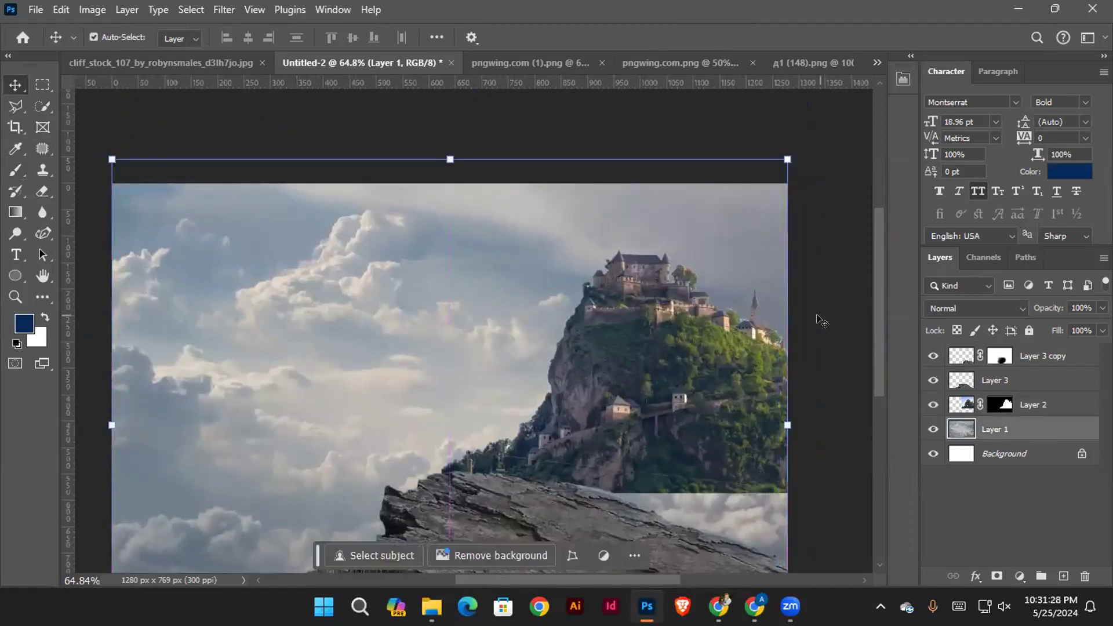
Flip the castle hill horizontally and position it above the cliff rock, with the whole castle inside the canvas
{"action": "left_click_drag", "start_coordinate": [621, 351], "coordinate": [548, 292]}
{"action": "key", "text": "ctrl+t"}
{"action": "right_click", "coordinate": [534, 269]}
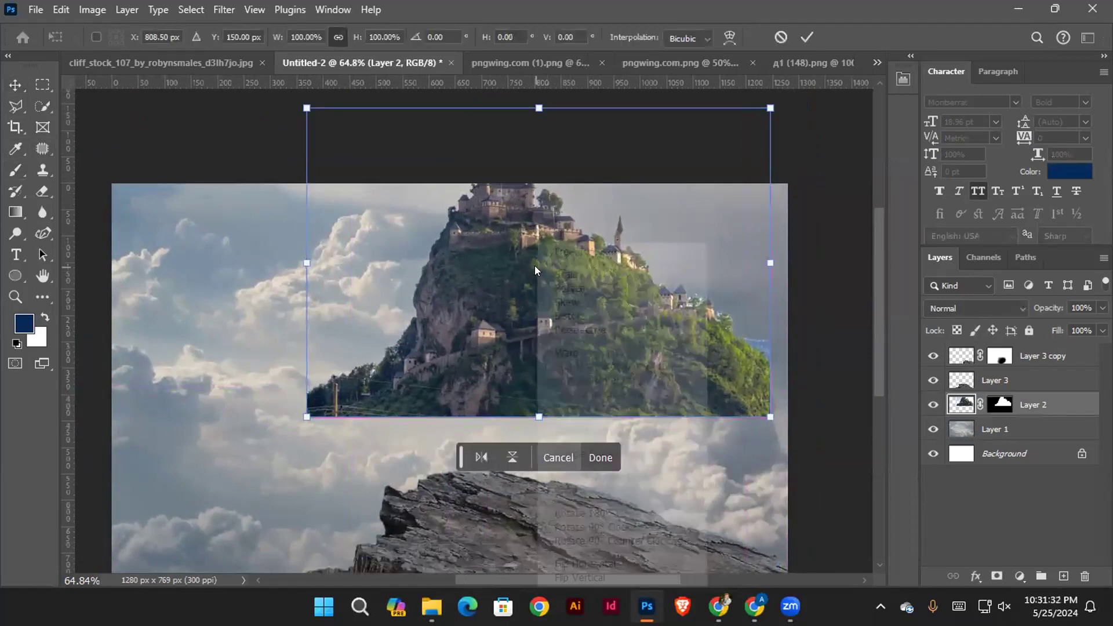
{"action": "left_click", "coordinate": [586, 563]}
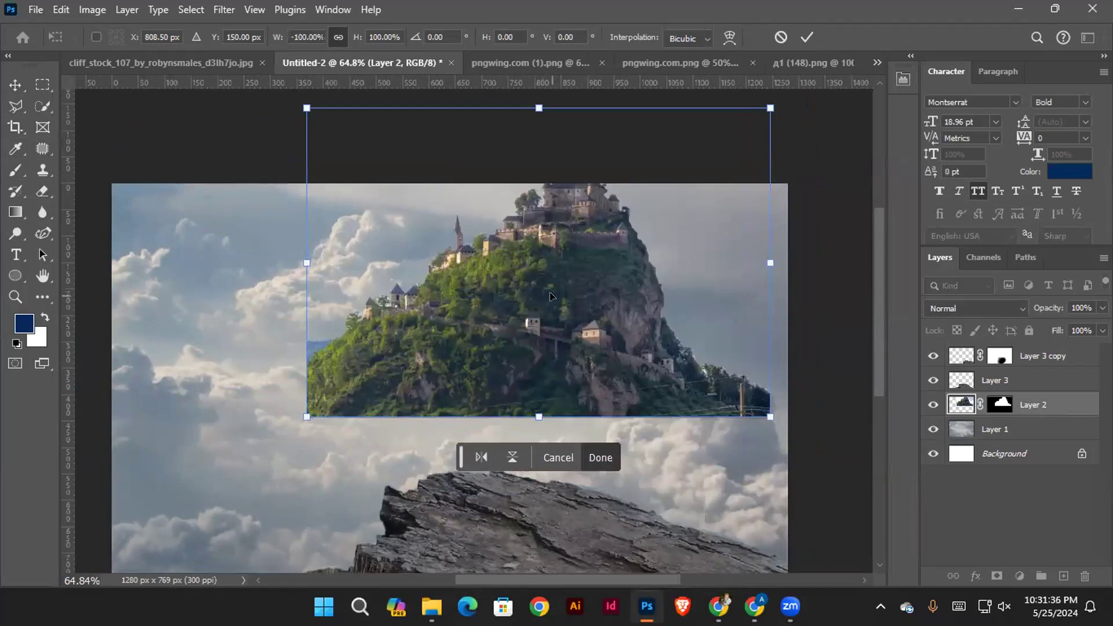
{"action": "key", "text": "Return"}
{"action": "left_click_drag", "start_coordinate": [621, 284], "coordinate": [612, 296]}
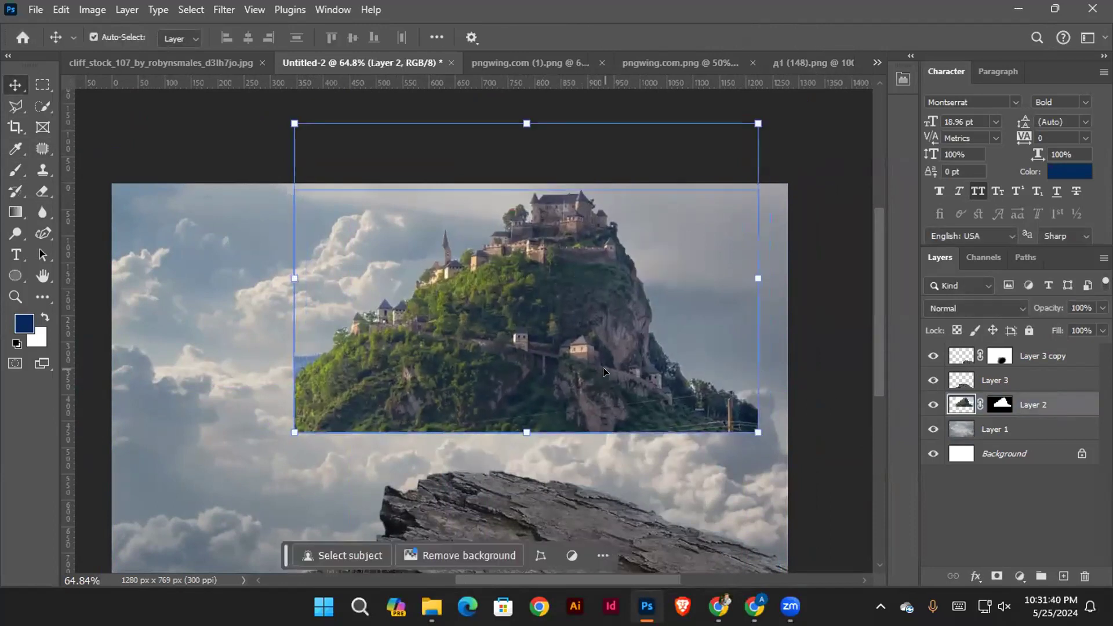
Try applying the castle hill's layer mask on Layer 2 and undo it
{"action": "left_click", "coordinate": [998, 404]}
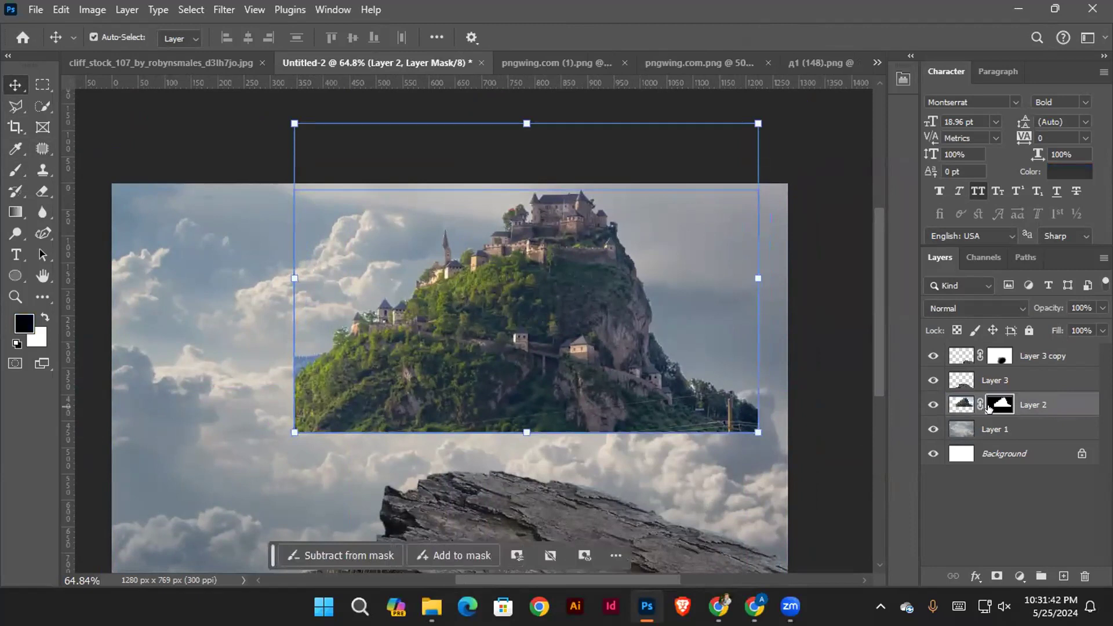
{"action": "right_click", "coordinate": [988, 409]}
{"action": "left_click", "coordinate": [989, 452]}
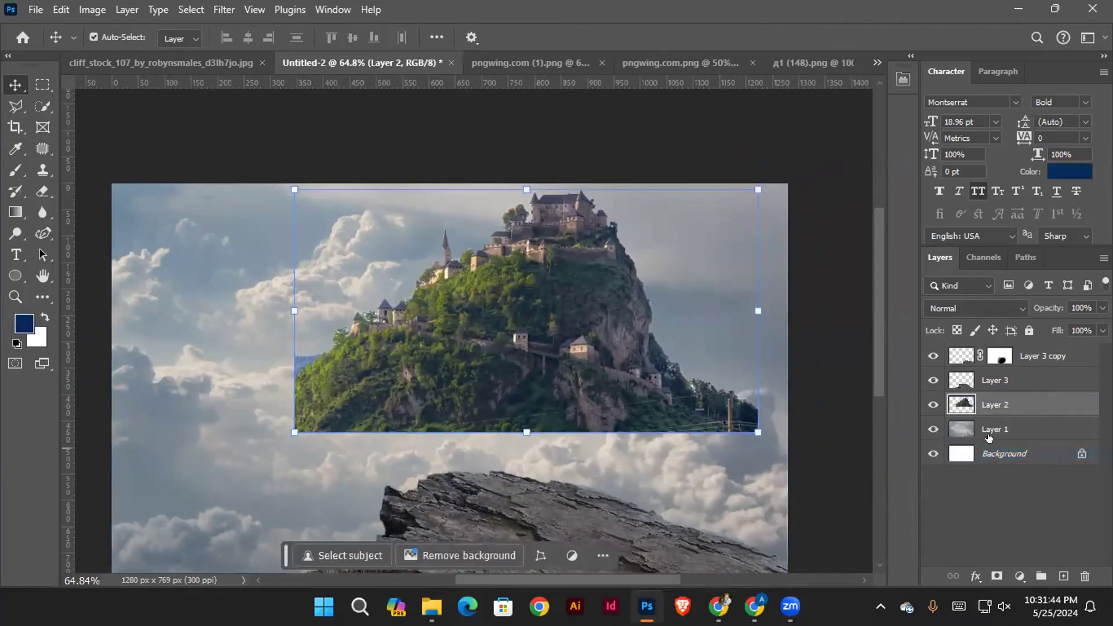
{"action": "left_click", "coordinate": [839, 450]}
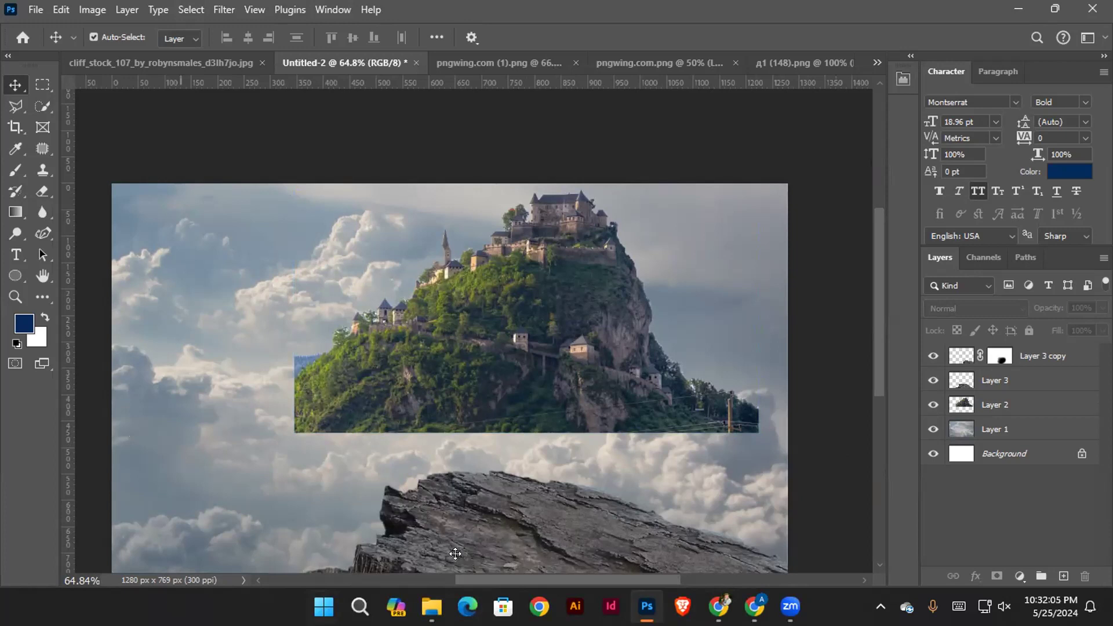
{"action": "key", "text": "ctrl+z"}
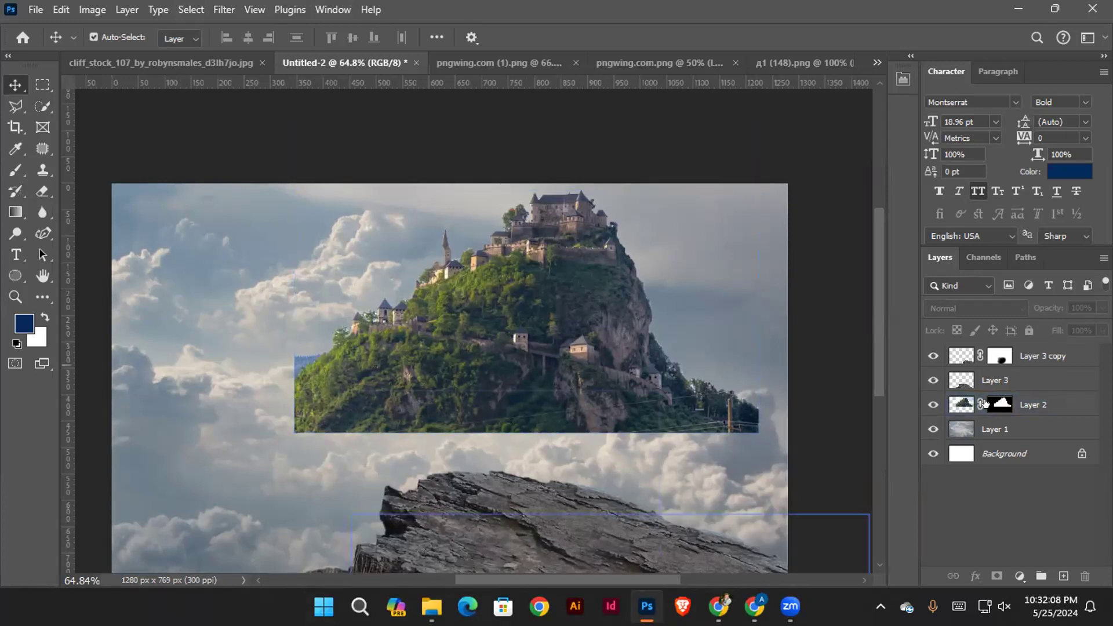
Try deleting Layer 2's mask without applying it and undo the deletion
{"action": "left_click", "coordinate": [993, 407]}
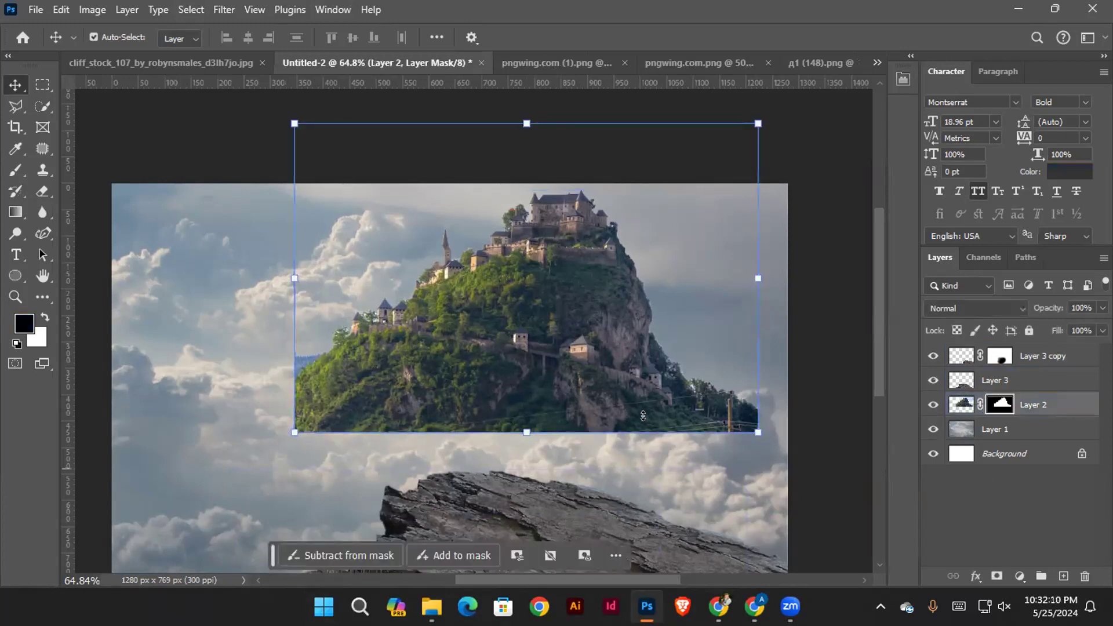
{"action": "scroll", "coordinate": [508, 323], "scroll_direction": "up", "scroll_amount": 1}
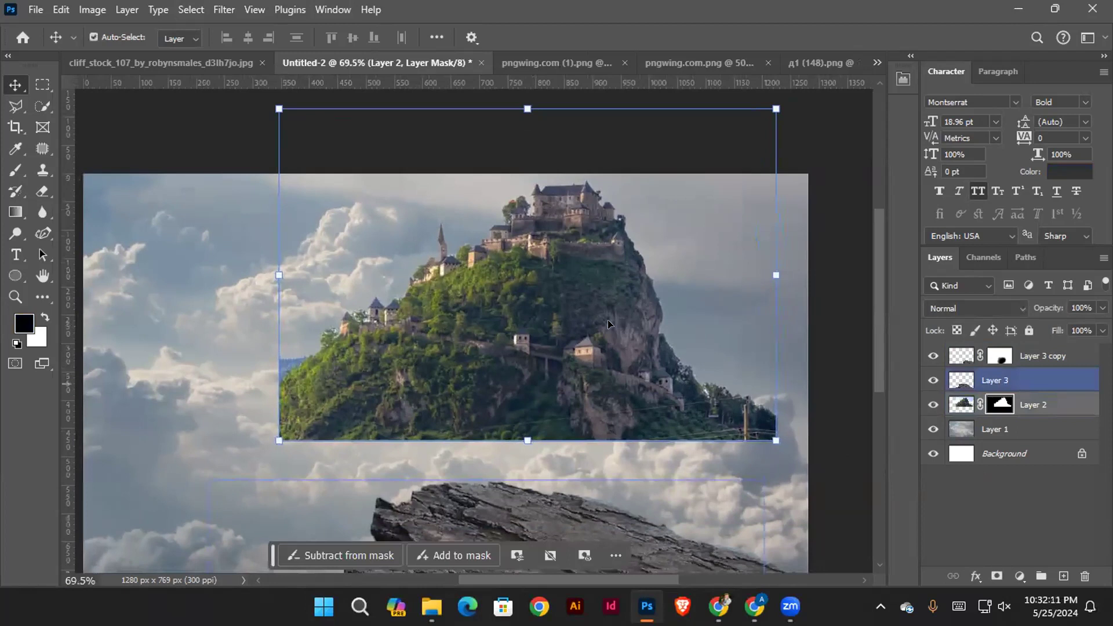
{"action": "left_click_drag", "start_coordinate": [996, 428], "coordinate": [1082, 578]}
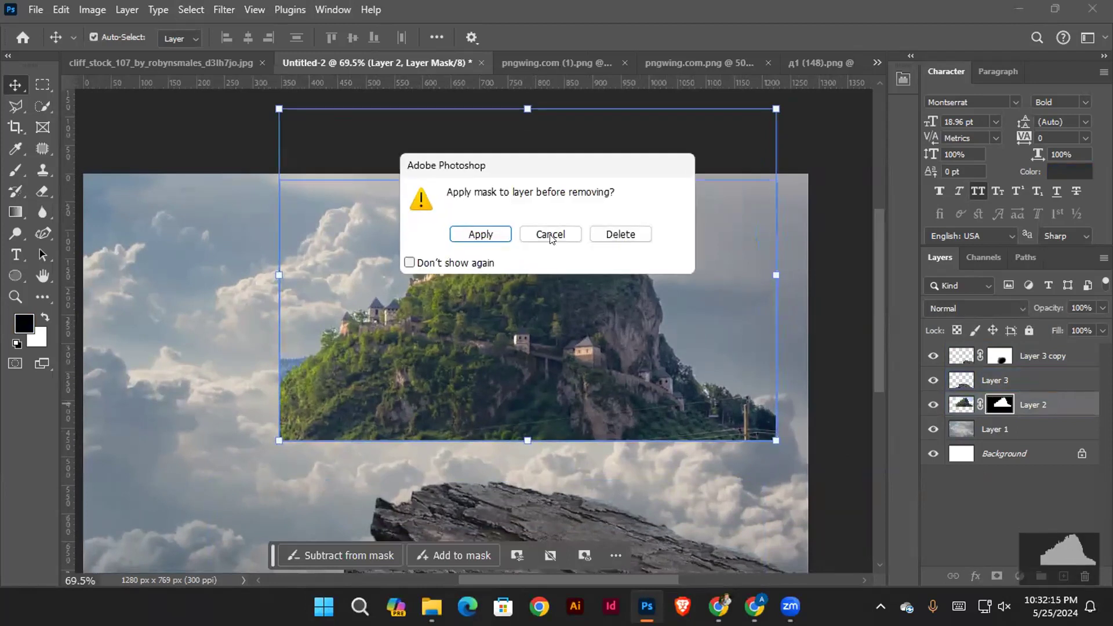
{"action": "left_click", "coordinate": [619, 234]}
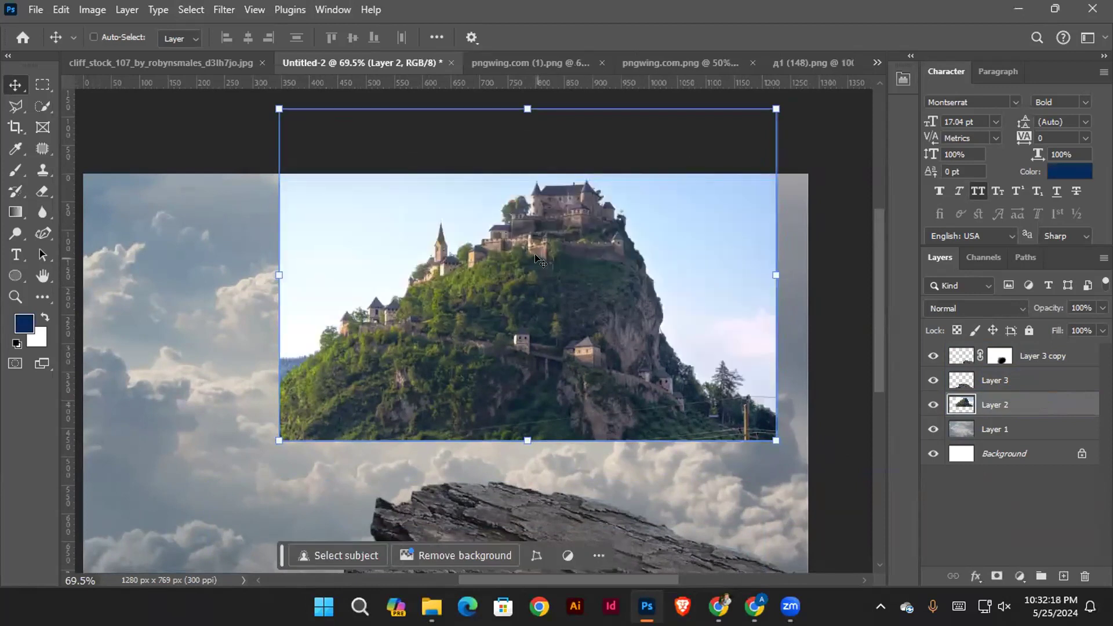
{"action": "key", "text": "ctrl+z"}
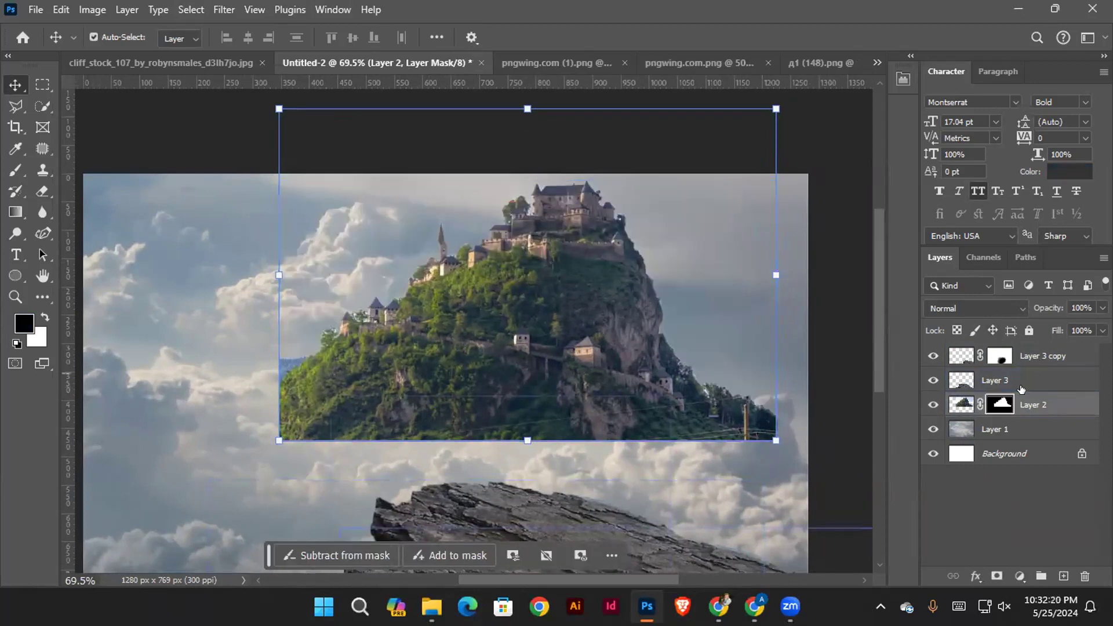
Try fading the castle hill's left slope and lower edge on its existing mask with a soft black brush of size 178
{"action": "left_click", "coordinate": [13, 172]}
{"action": "mouse_move", "coordinate": [393, 304]}
{"action": "left_mouse_down"}
{"action": "mouse_move", "coordinate": [392, 277]}
{"action": "mouse_move", "coordinate": [270, 343]}
{"action": "mouse_move", "coordinate": [394, 254]}
{"action": "mouse_move", "coordinate": [381, 205]}
{"action": "left_mouse_up"}
{"action": "left_click_drag", "start_coordinate": [232, 411], "coordinate": [255, 383]}
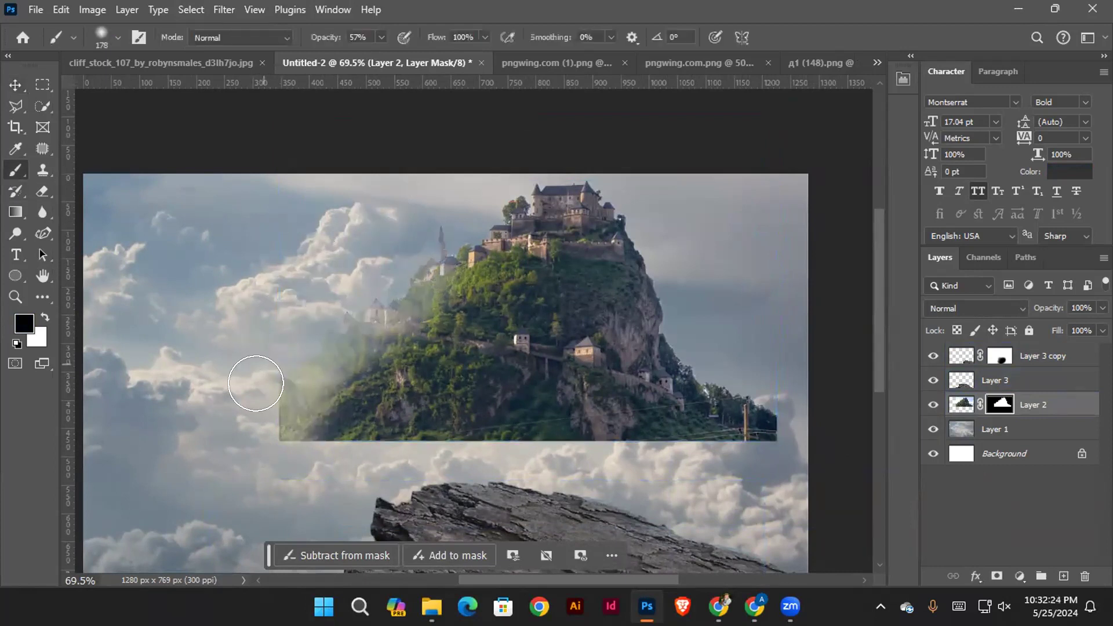
{"action": "mouse_move", "coordinate": [227, 330]}
{"action": "left_mouse_down"}
{"action": "mouse_move", "coordinate": [242, 544]}
{"action": "mouse_move", "coordinate": [243, 412]}
{"action": "mouse_move", "coordinate": [237, 466]}
{"action": "mouse_move", "coordinate": [278, 329]}
{"action": "mouse_move", "coordinate": [266, 449]}
{"action": "mouse_move", "coordinate": [282, 514]}
{"action": "mouse_move", "coordinate": [354, 218]}
{"action": "mouse_move", "coordinate": [333, 322]}
{"action": "mouse_move", "coordinate": [438, 256]}
{"action": "mouse_move", "coordinate": [707, 163]}
{"action": "mouse_move", "coordinate": [726, 217]}
{"action": "mouse_move", "coordinate": [695, 474]}
{"action": "left_mouse_up"}
{"action": "key", "text": "x"}
Undo the brush strokes on the mask together with the castle hill's last repositioning and horizontal flip
{"action": "key", "text": "ctrl+z"}
{"action": "key", "text": "ctrl+z"}
{"action": "key", "text": "ctrl+z"}
{"action": "key", "text": "ctrl+z"}
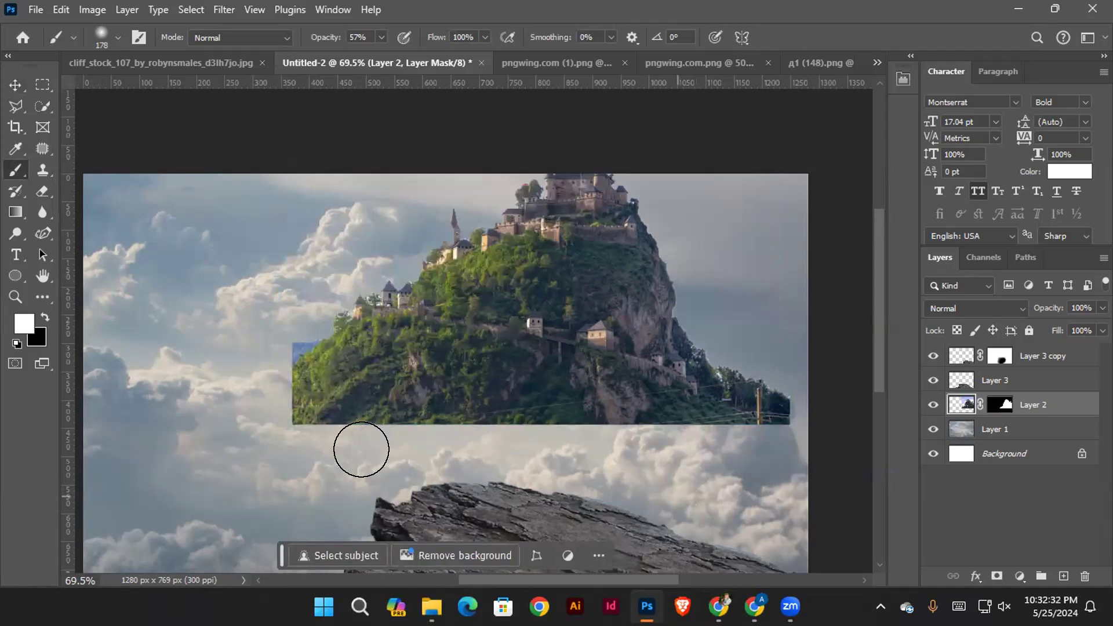
{"action": "key", "text": "ctrl+z"}
{"action": "key", "text": "ctrl+z"}
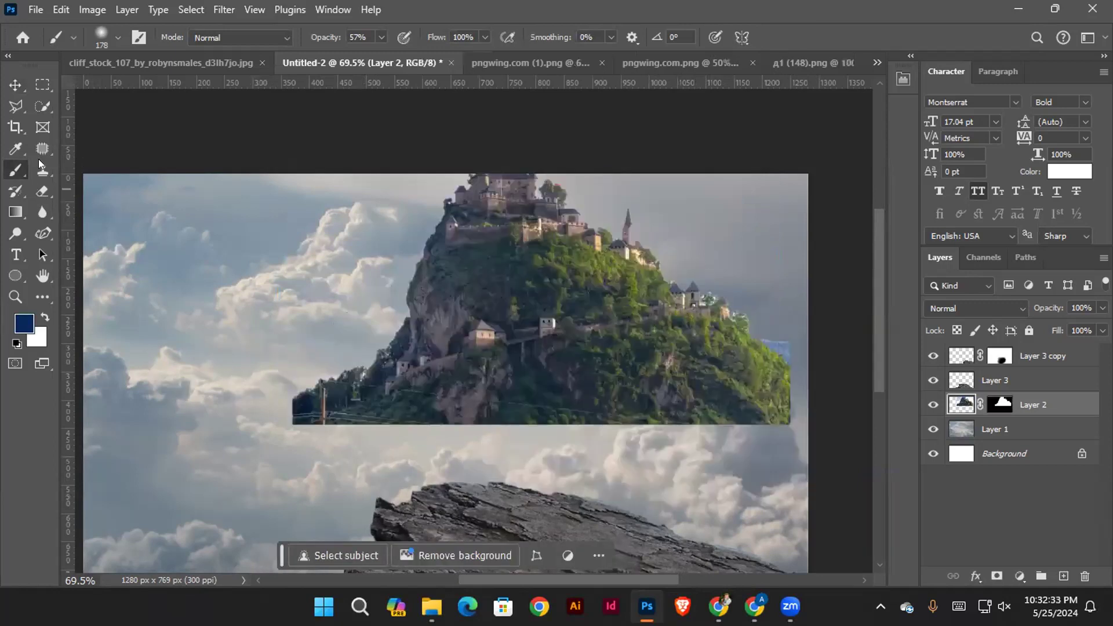
Apply Layer 2's mask permanently and shift the castle hill slightly to the left
{"action": "left_click", "coordinate": [17, 86]}
{"action": "right_click", "coordinate": [999, 404]}
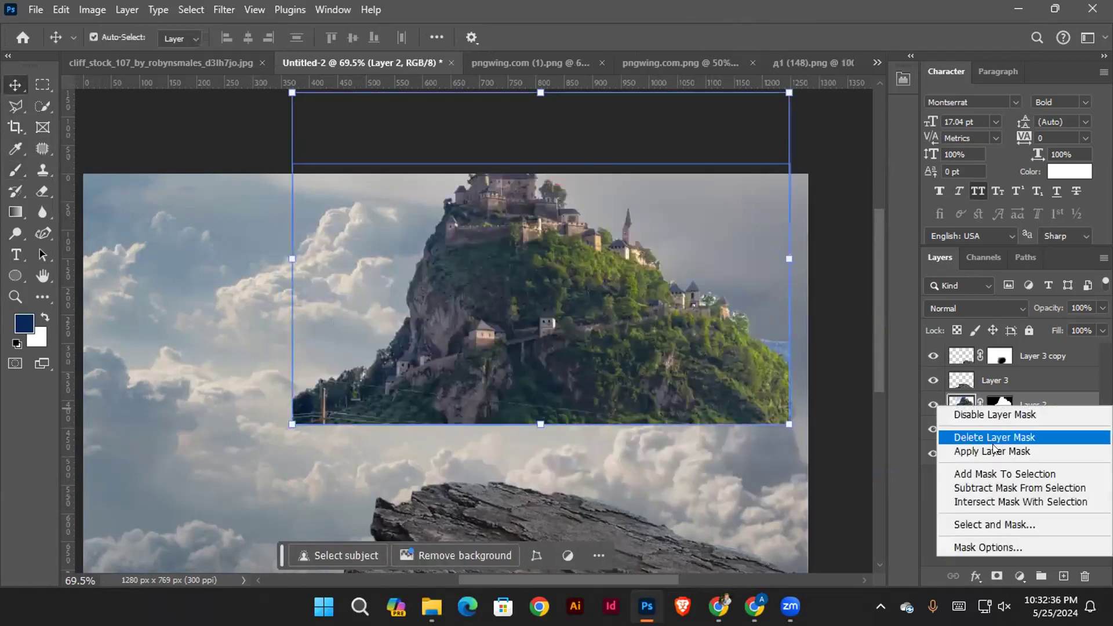
{"action": "left_click", "coordinate": [992, 451]}
{"action": "left_click_drag", "start_coordinate": [692, 350], "coordinate": [666, 349]}
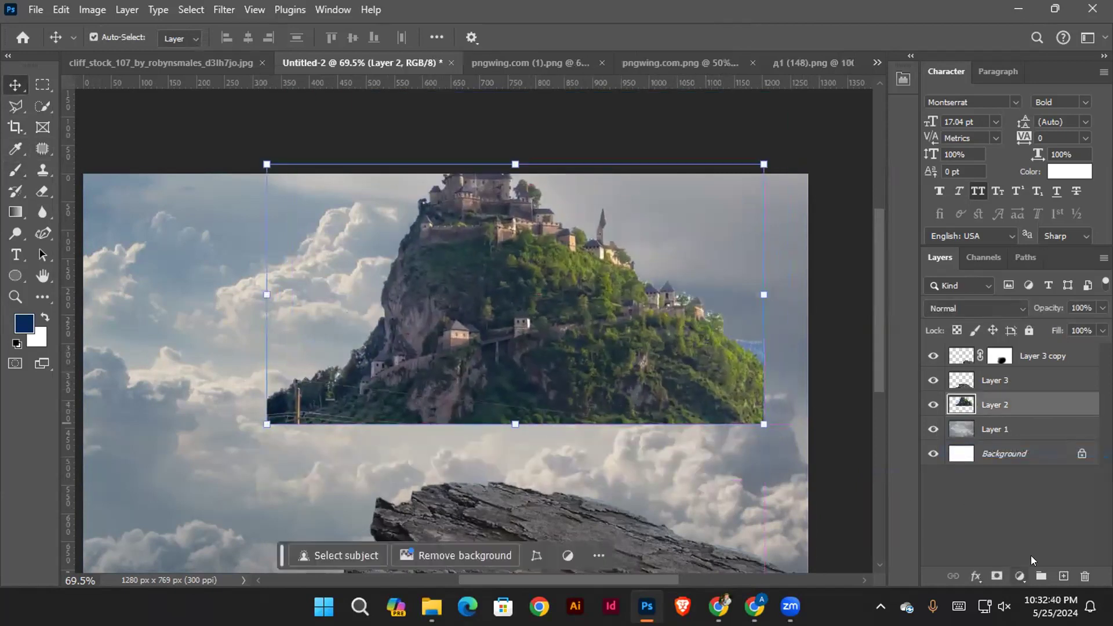
Add a fresh mask to Layer 2 and fade the castle hill's lower edge with a soft black brush of size 253 at 57% opacity
{"action": "left_click", "coordinate": [996, 575]}
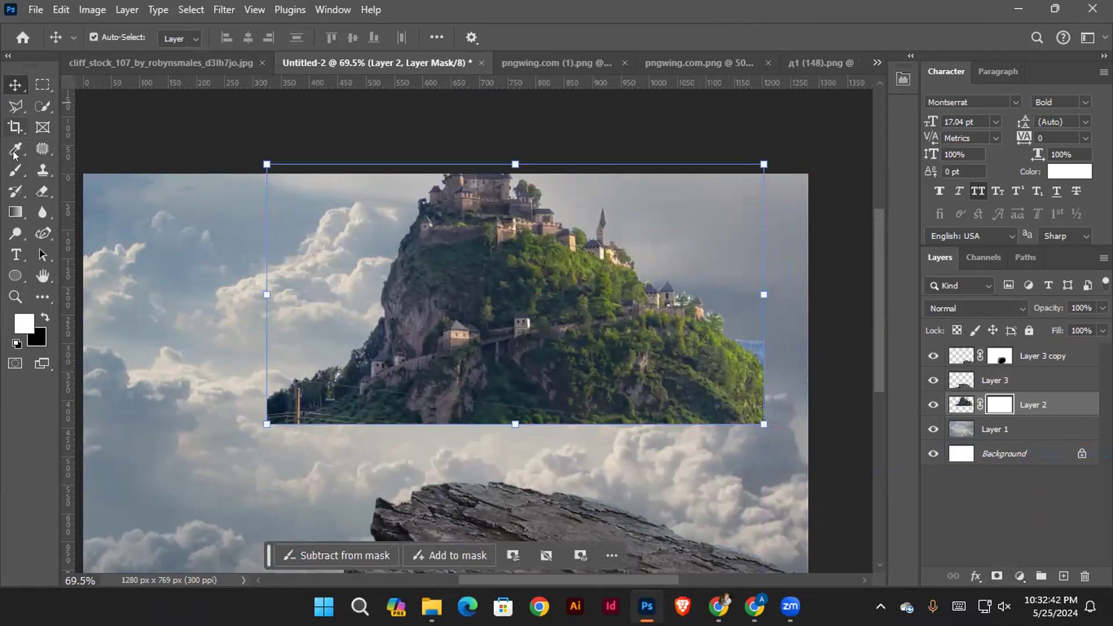
{"action": "left_click", "coordinate": [15, 170]}
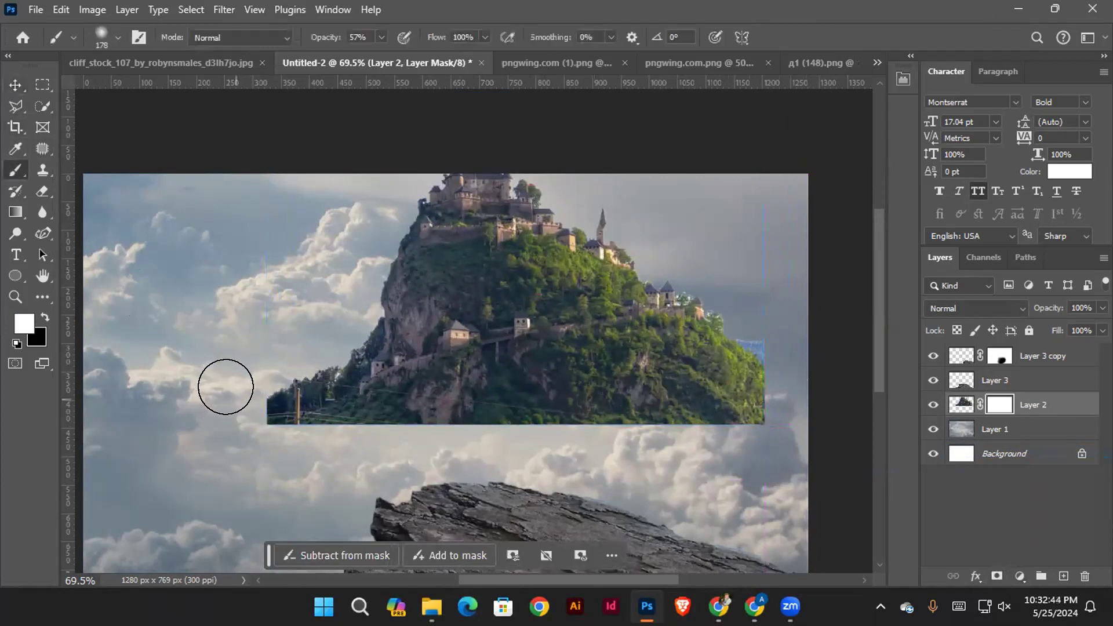
{"action": "key", "text": "x"}
{"action": "mouse_move", "coordinate": [225, 398]}
{"action": "left_mouse_down"}
{"action": "mouse_move", "coordinate": [217, 476]}
{"action": "mouse_move", "coordinate": [235, 538]}
{"action": "left_mouse_up"}
{"action": "right_click", "coordinate": [224, 397], "text": "alt"}
{"action": "mouse_move", "coordinate": [395, 436]}
{"action": "left_mouse_down"}
{"action": "mouse_move", "coordinate": [485, 445]}
{"action": "mouse_move", "coordinate": [218, 421]}
{"action": "mouse_move", "coordinate": [724, 448]}
{"action": "left_mouse_up"}
{"action": "left_click_drag", "start_coordinate": [658, 437], "coordinate": [636, 420]}
{"action": "left_click_drag", "start_coordinate": [744, 419], "coordinate": [665, 431]}
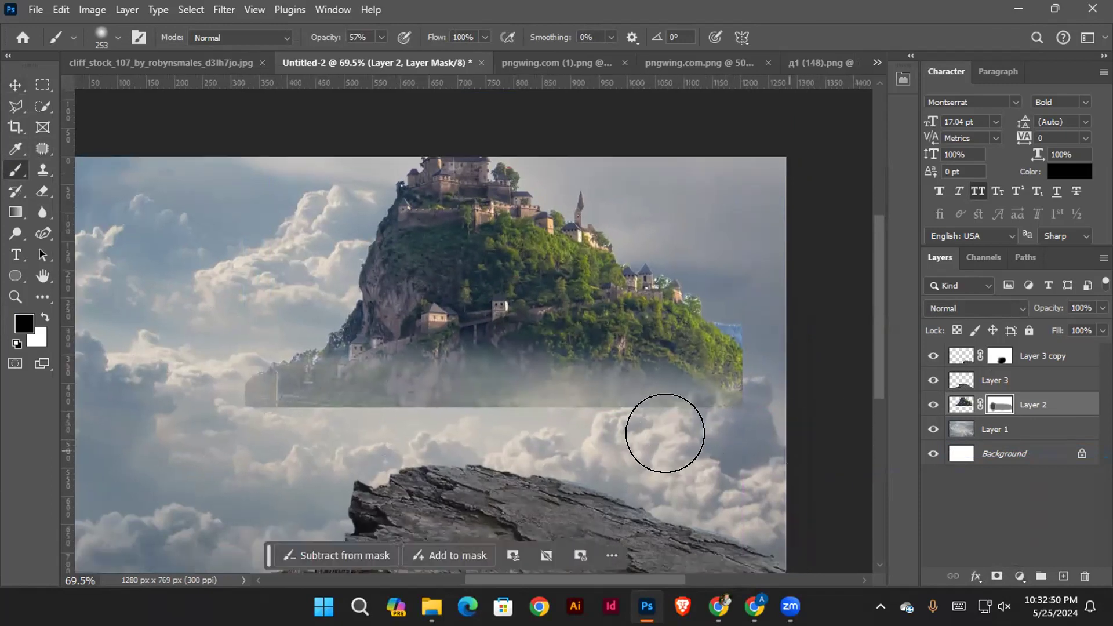
Fade the hill's right edge with brush size 151, and hide its remaining base with size 346 at 100% opacity
{"action": "right_click", "coordinate": [752, 405], "text": "alt"}
{"action": "left_click_drag", "start_coordinate": [766, 307], "coordinate": [717, 468]}
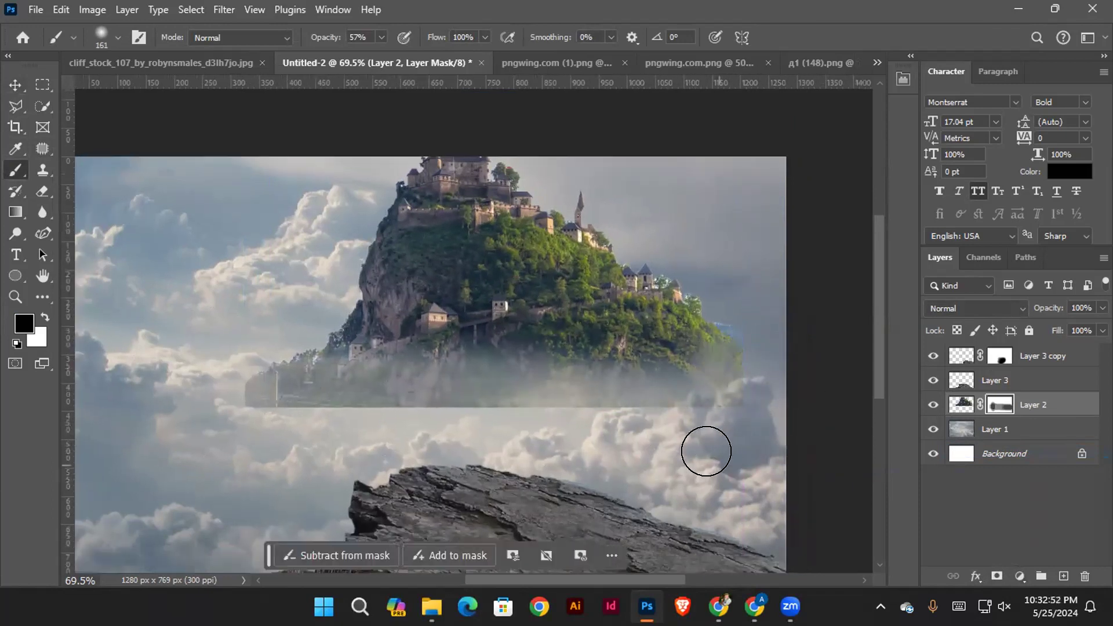
{"action": "left_click_drag", "start_coordinate": [669, 438], "coordinate": [624, 436]}
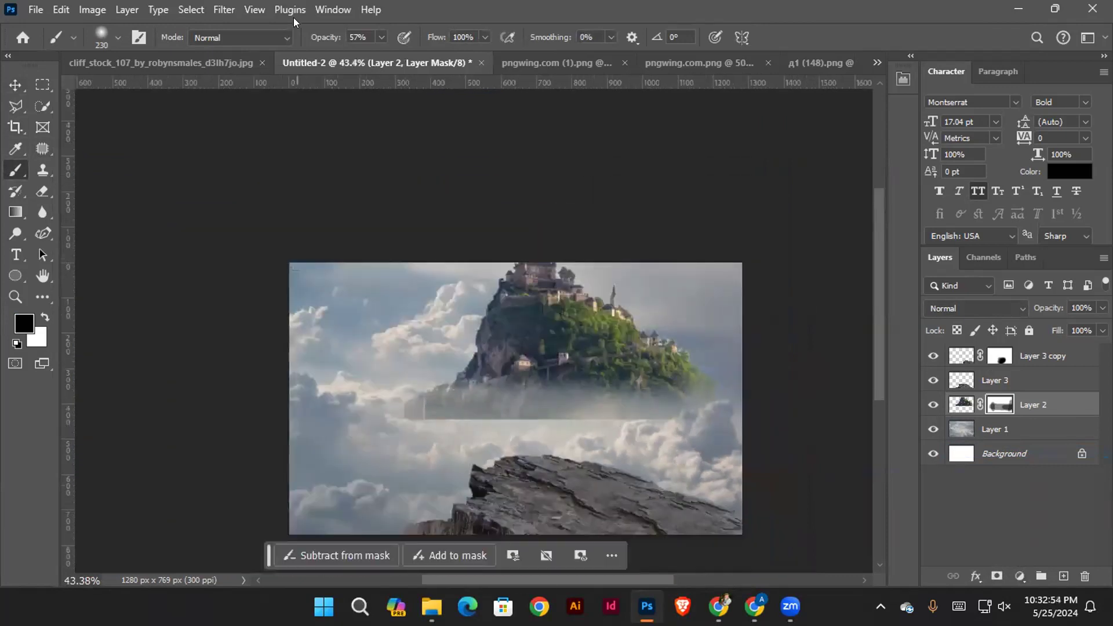
{"action": "right_click", "coordinate": [457, 365], "text": "alt"}
{"action": "mouse_move", "coordinate": [415, 392]}
{"action": "left_mouse_down"}
{"action": "mouse_move", "coordinate": [378, 433]}
{"action": "mouse_move", "coordinate": [570, 456]}
{"action": "mouse_move", "coordinate": [442, 442]}
{"action": "mouse_move", "coordinate": [506, 437]}
{"action": "mouse_move", "coordinate": [531, 452]}
{"action": "mouse_move", "coordinate": [717, 432]}
{"action": "mouse_move", "coordinate": [757, 405]}
{"action": "mouse_move", "coordinate": [724, 414]}
{"action": "mouse_move", "coordinate": [711, 438]}
{"action": "left_mouse_up"}
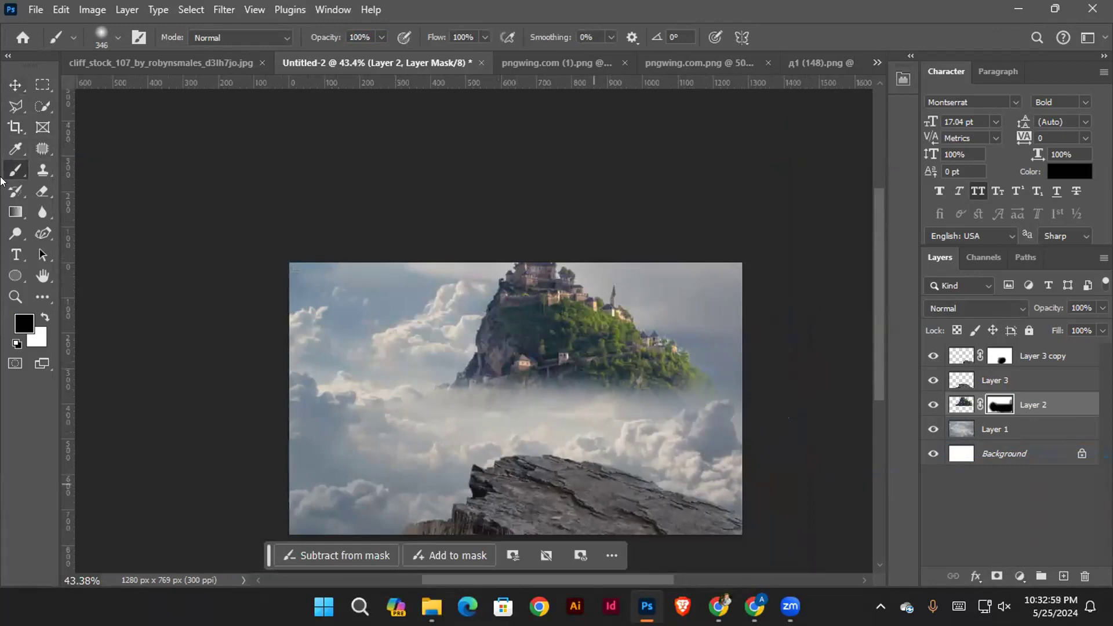
Scale down the castle hill and position it in the right half of the sky, fully inside the canvas above the cliff rock
{"action": "left_click", "coordinate": [16, 86]}
{"action": "left_click_drag", "start_coordinate": [561, 346], "coordinate": [465, 371]}
{"action": "left_click", "coordinate": [183, 317]}
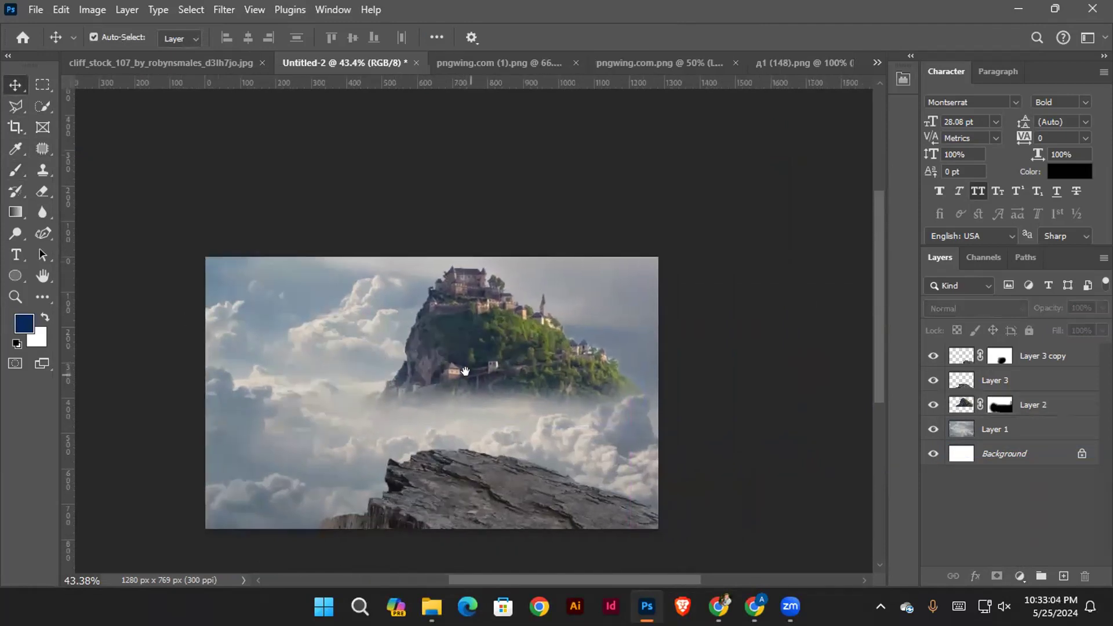
{"action": "scroll", "coordinate": [465, 371], "scroll_direction": "up", "scroll_amount": 2}
{"action": "left_click", "coordinate": [497, 363]}
{"action": "left_click_drag", "start_coordinate": [298, 235], "coordinate": [372, 281]}
{"action": "left_click_drag", "start_coordinate": [633, 382], "coordinate": [616, 377]}
{"action": "left_click", "coordinate": [809, 40]}
{"action": "scroll", "coordinate": [723, 321], "scroll_direction": "down", "scroll_amount": 2}
{"action": "left_click", "coordinate": [517, 424]}
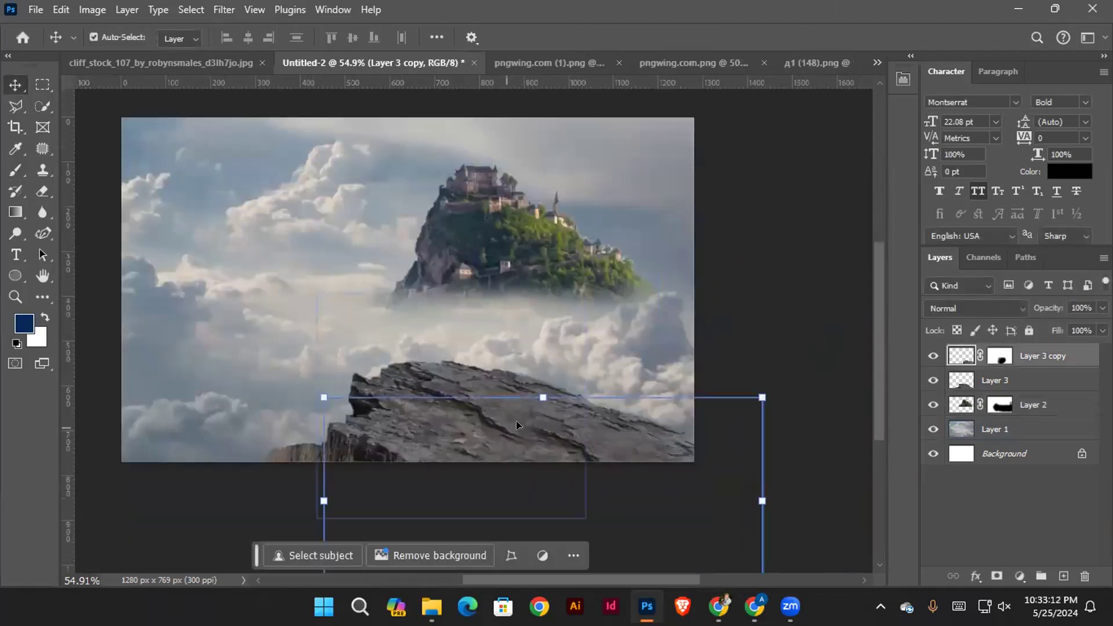
{"action": "left_click", "coordinate": [522, 492]}
{"action": "left_click", "coordinate": [551, 427]}
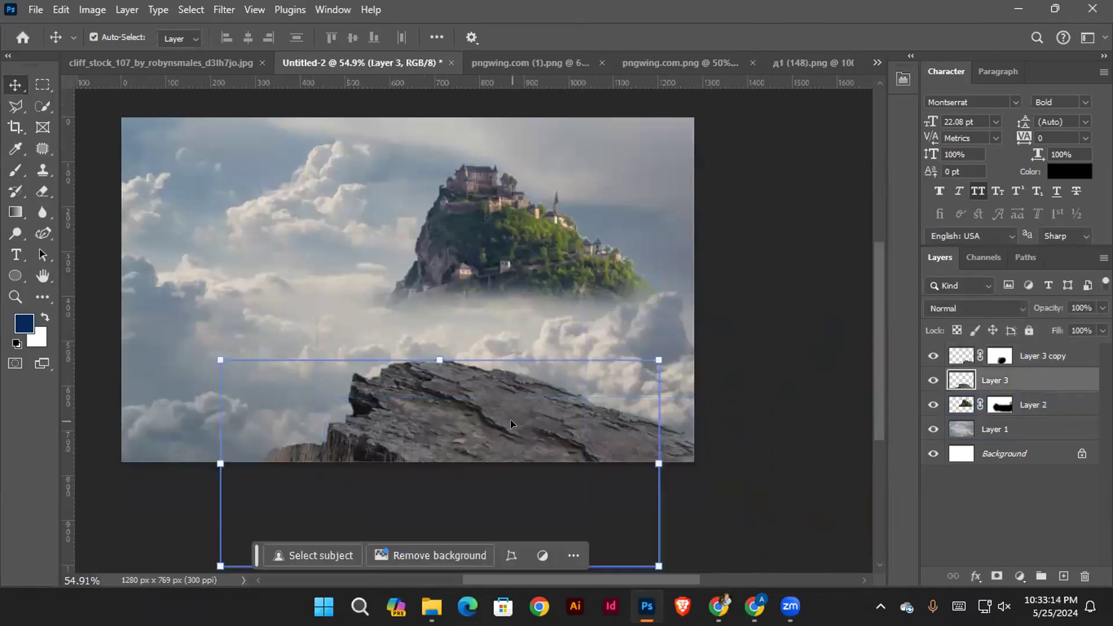
{"action": "left_click_drag", "start_coordinate": [551, 427], "coordinate": [553, 434]}
{"action": "key", "text": "ctrl+z"}
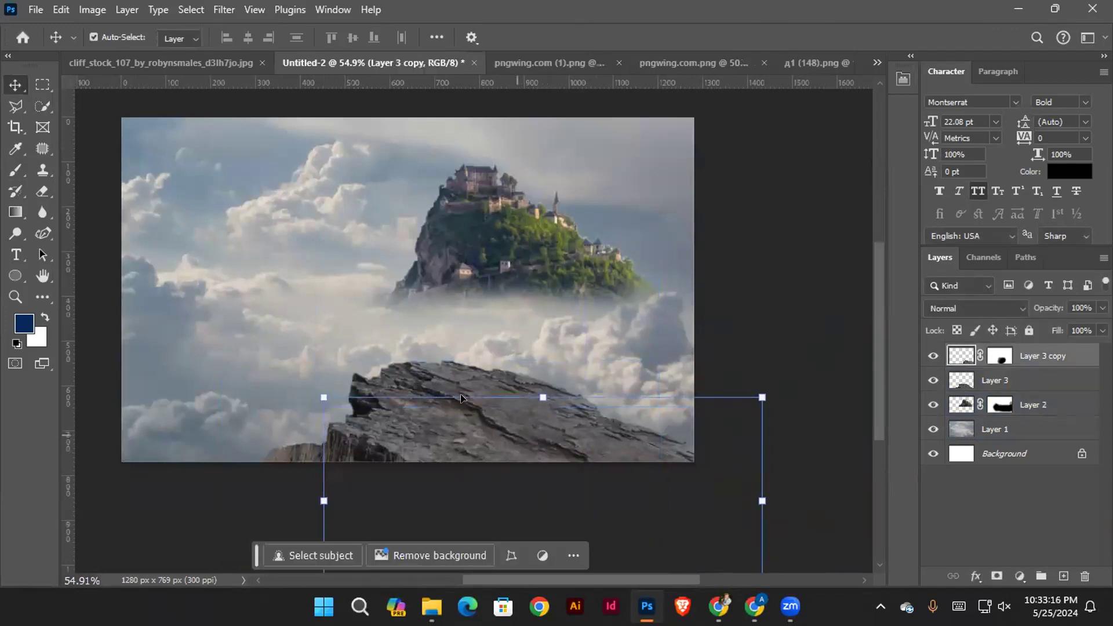
Select Layer 3 and Layer 3 copy together and move the cliff rock slightly down
{"action": "left_click", "coordinate": [427, 373]}
{"action": "left_click", "coordinate": [605, 442], "text": "shift"}
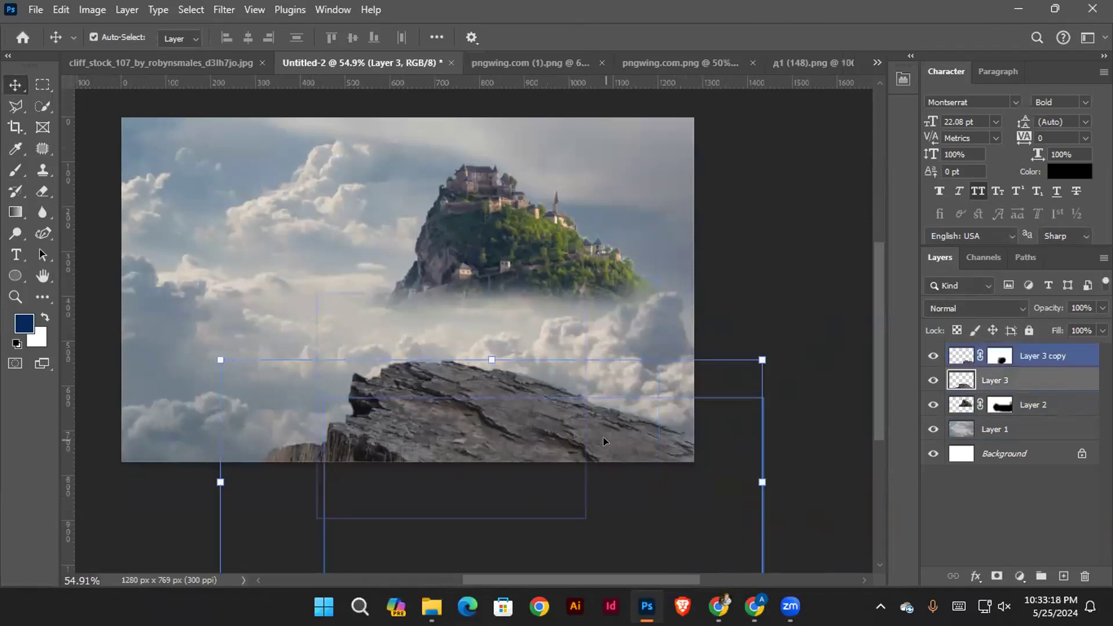
{"action": "left_click_drag", "start_coordinate": [604, 441], "coordinate": [604, 454]}
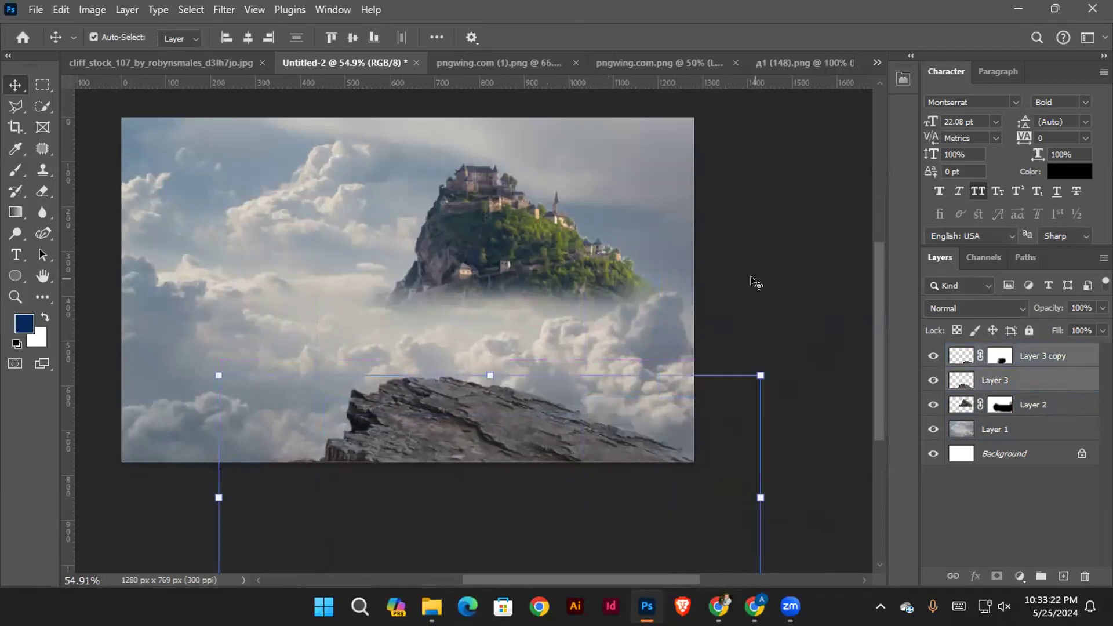
Move the castle hill slightly to the left above the cliff rock and deselect it
{"action": "scroll", "coordinate": [523, 293], "scroll_direction": "up", "scroll_amount": 3}
{"action": "left_click_drag", "start_coordinate": [585, 265], "coordinate": [566, 265]}
{"action": "left_click_drag", "start_coordinate": [591, 306], "coordinate": [608, 369]}
{"action": "left_click", "coordinate": [848, 360]}
{"action": "left_click_drag", "start_coordinate": [438, 293], "coordinate": [452, 298], "text": "ctrl"}
{"action": "left_click", "coordinate": [526, 325]}
{"action": "left_click_drag", "start_coordinate": [528, 325], "coordinate": [497, 323]}
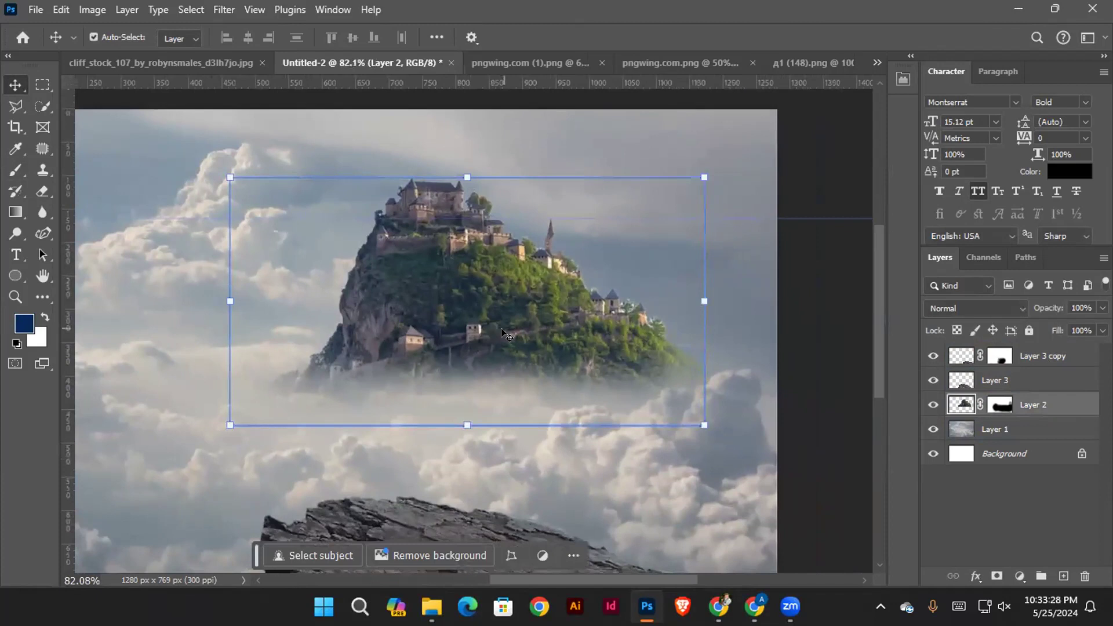
{"action": "left_click", "coordinate": [802, 224]}
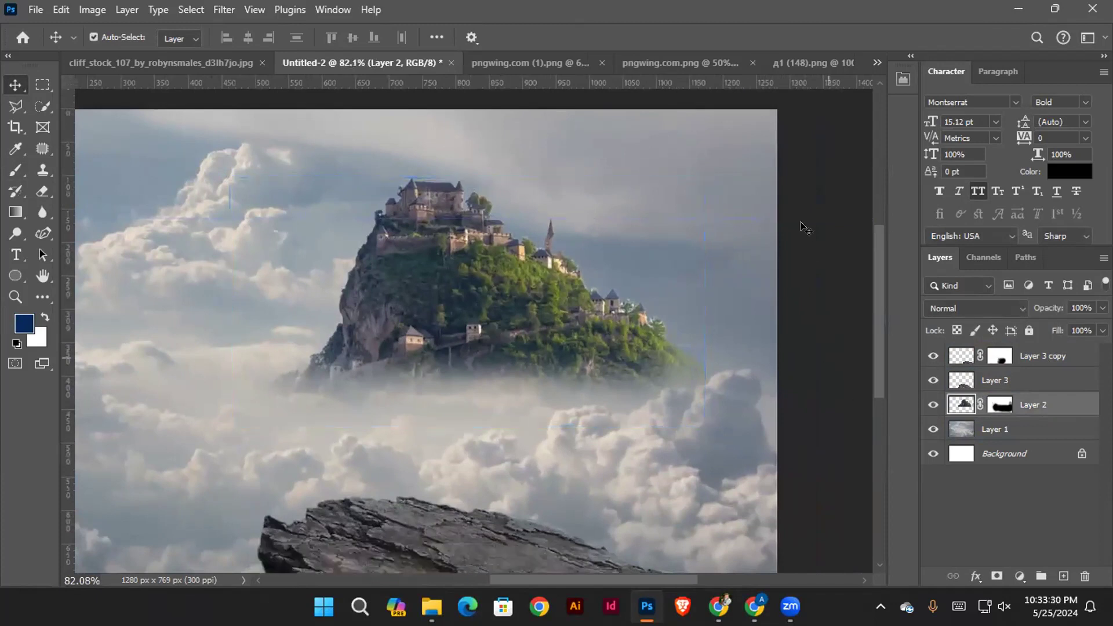
{"action": "left_click", "coordinate": [562, 271]}
{"action": "left_click", "coordinate": [739, 174]}
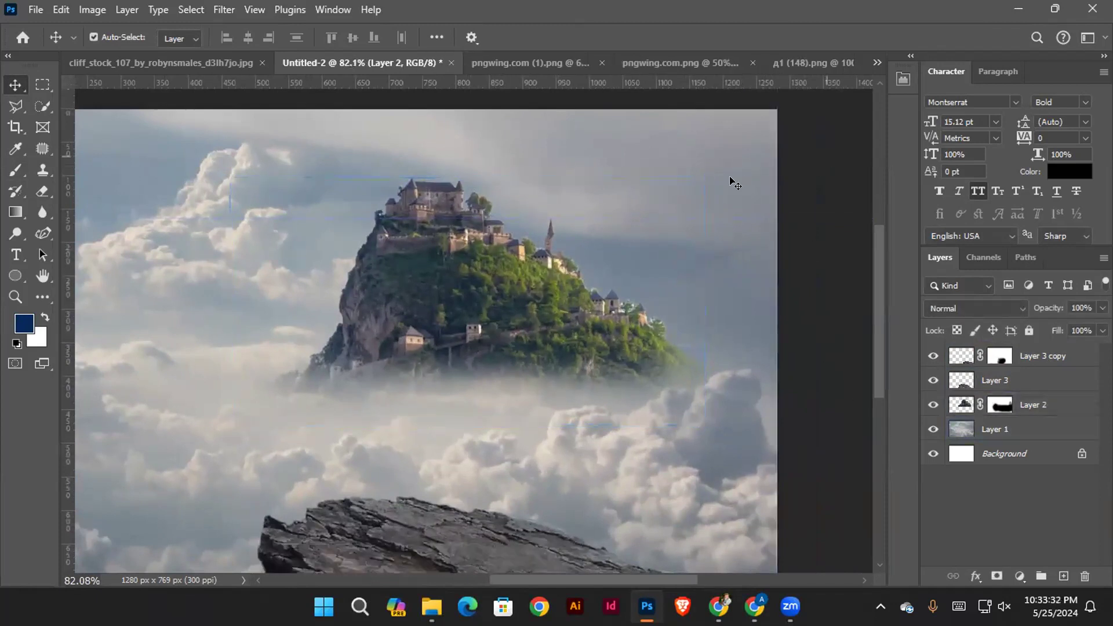
Hide and show Layer 3 to check which part of the cliff rock it contributes
{"action": "left_click", "coordinate": [426, 203]}
{"action": "left_click_drag", "start_coordinate": [543, 245], "coordinate": [472, 241], "text": "ctrl"}
{"action": "left_click", "coordinate": [590, 492]}
{"action": "left_click", "coordinate": [527, 380]}
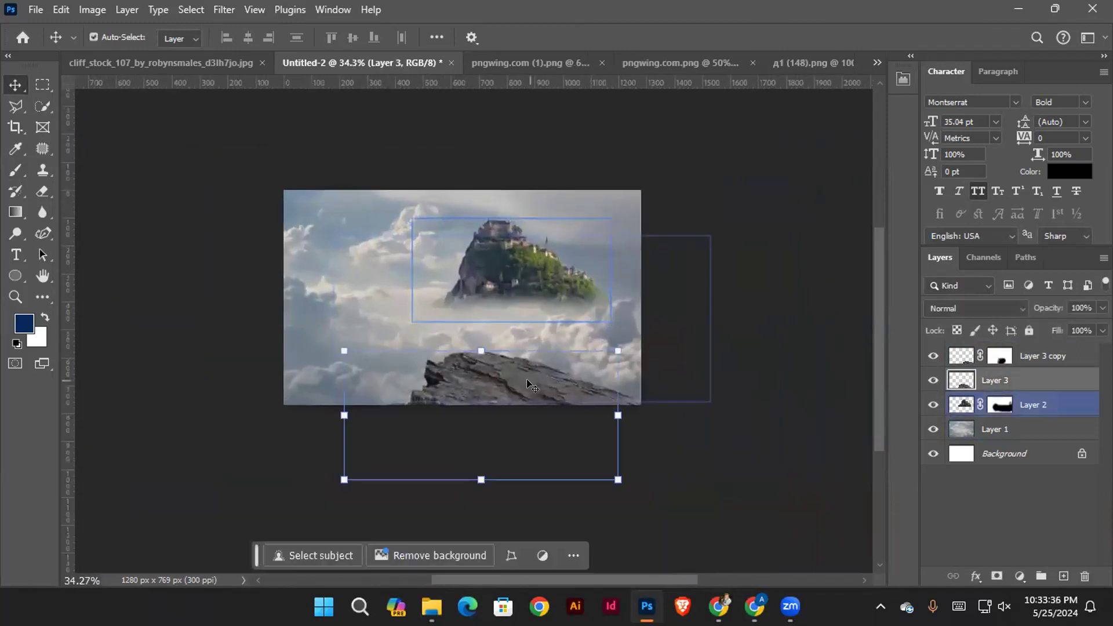
{"action": "left_click", "coordinate": [1018, 406]}
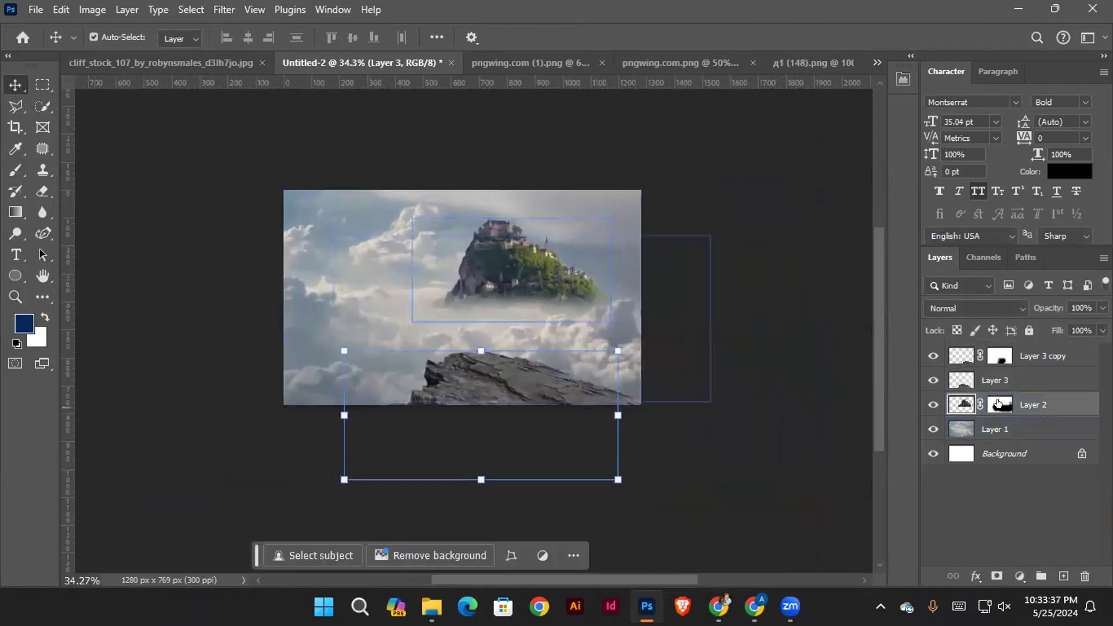
{"action": "left_click", "coordinate": [464, 391]}
{"action": "left_click", "coordinate": [934, 382]}
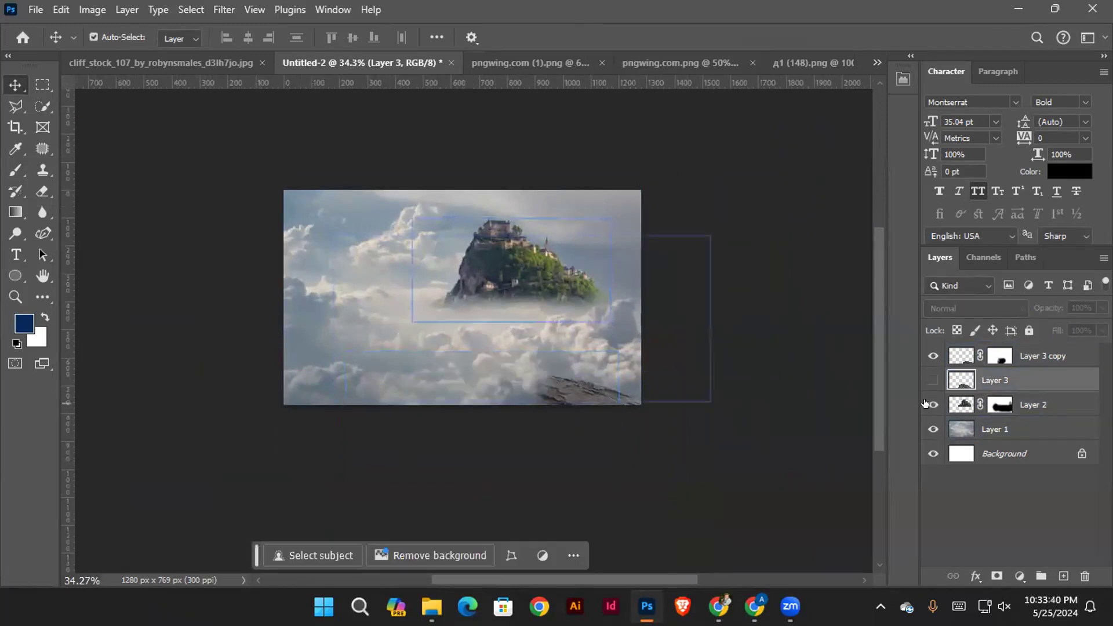
{"action": "left_click", "coordinate": [926, 402]}
{"action": "left_click", "coordinate": [927, 380]}
{"action": "left_click", "coordinate": [926, 401]}
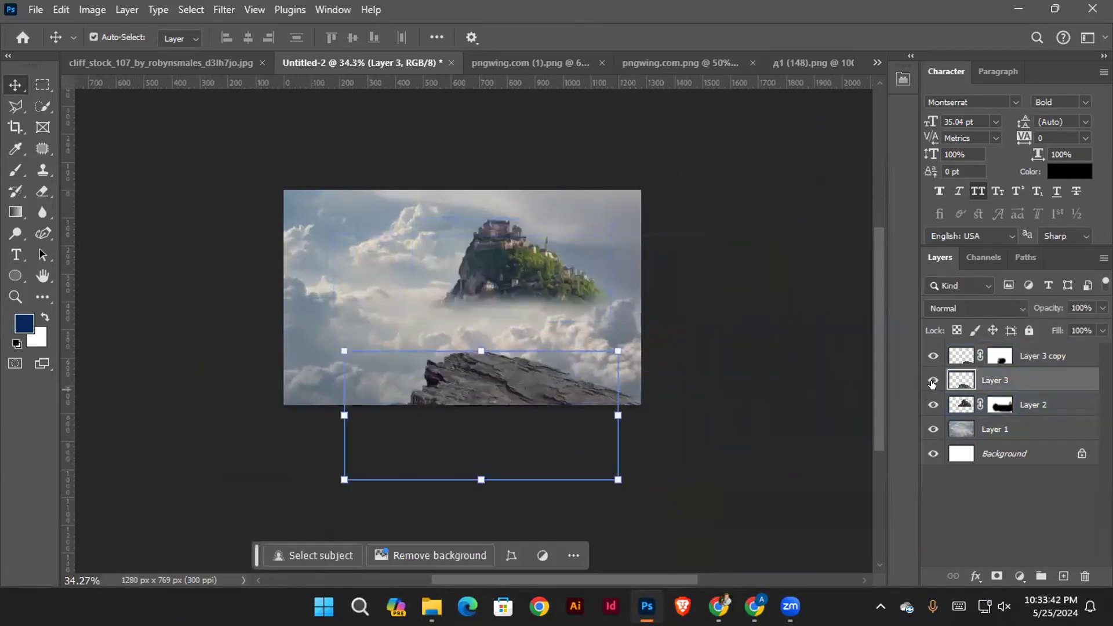
Identify the castle hill by toggling Layer 2's visibility and move that layer above Layer 3 copy
{"action": "left_click", "coordinate": [931, 405]}
{"action": "left_click", "coordinate": [931, 407]}
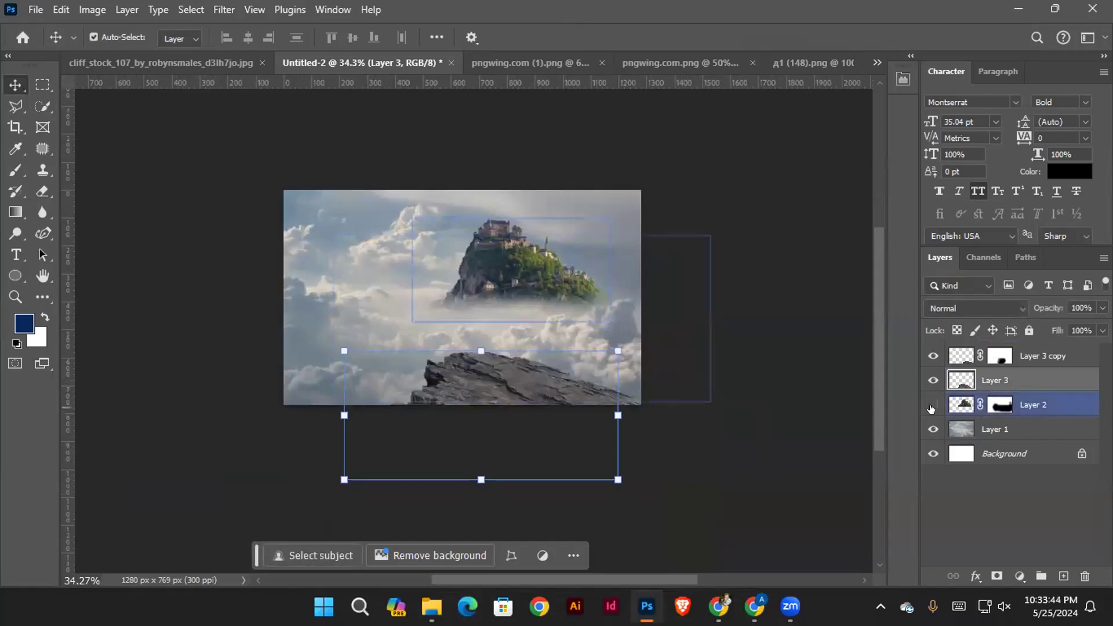
{"action": "left_click", "coordinate": [931, 407]}
{"action": "left_click_drag", "start_coordinate": [1028, 409], "coordinate": [963, 363]}
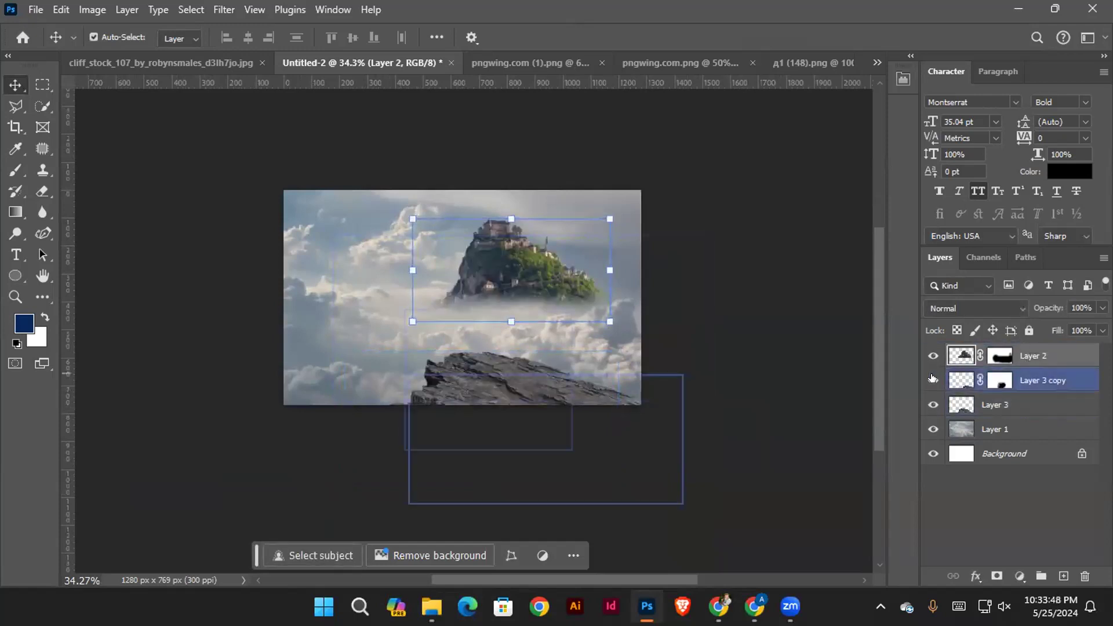
Merge Layer 3 copy and Layer 3 into a single cliff rock layer
{"action": "left_click", "coordinate": [1029, 399]}
{"action": "left_click", "coordinate": [1039, 385]}
{"action": "left_click", "coordinate": [1029, 408]}
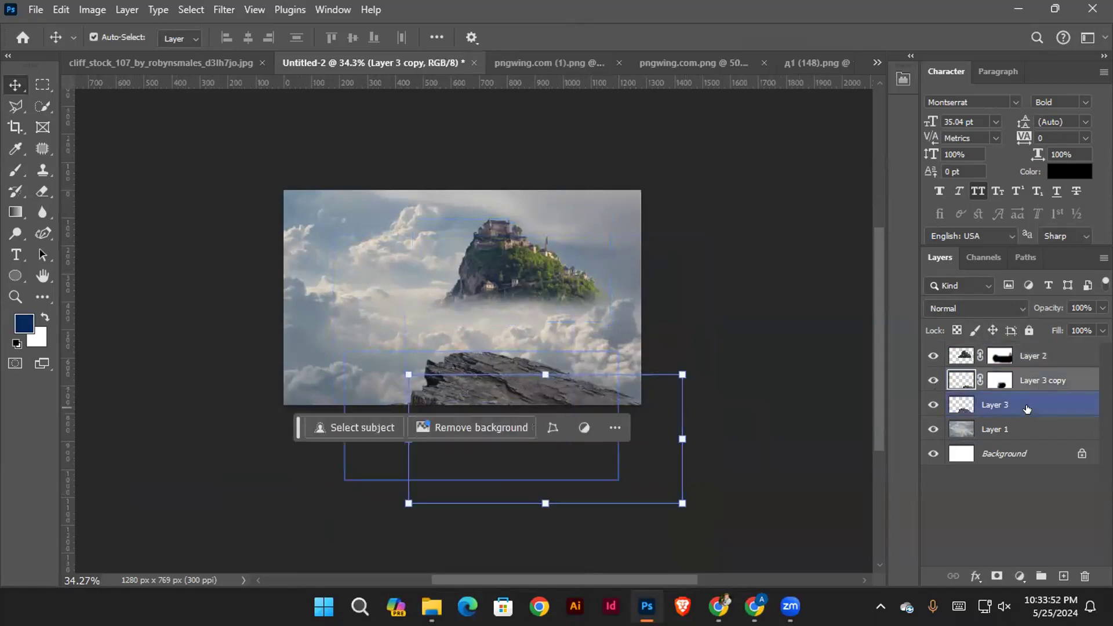
{"action": "right_click", "coordinate": [1025, 396]}
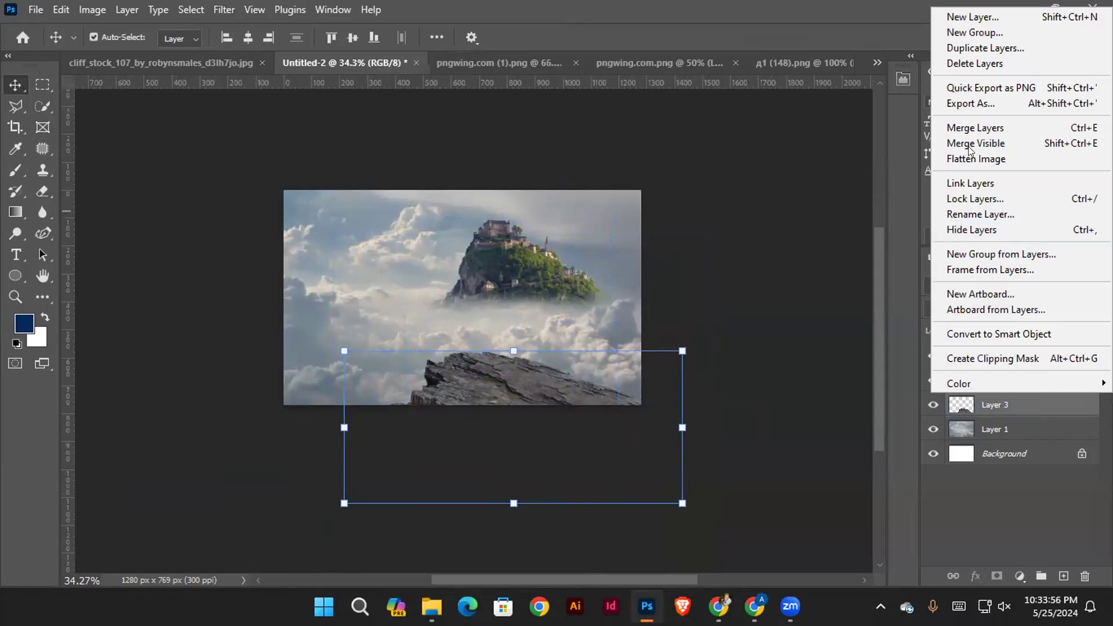
{"action": "left_click", "coordinate": [985, 128]}
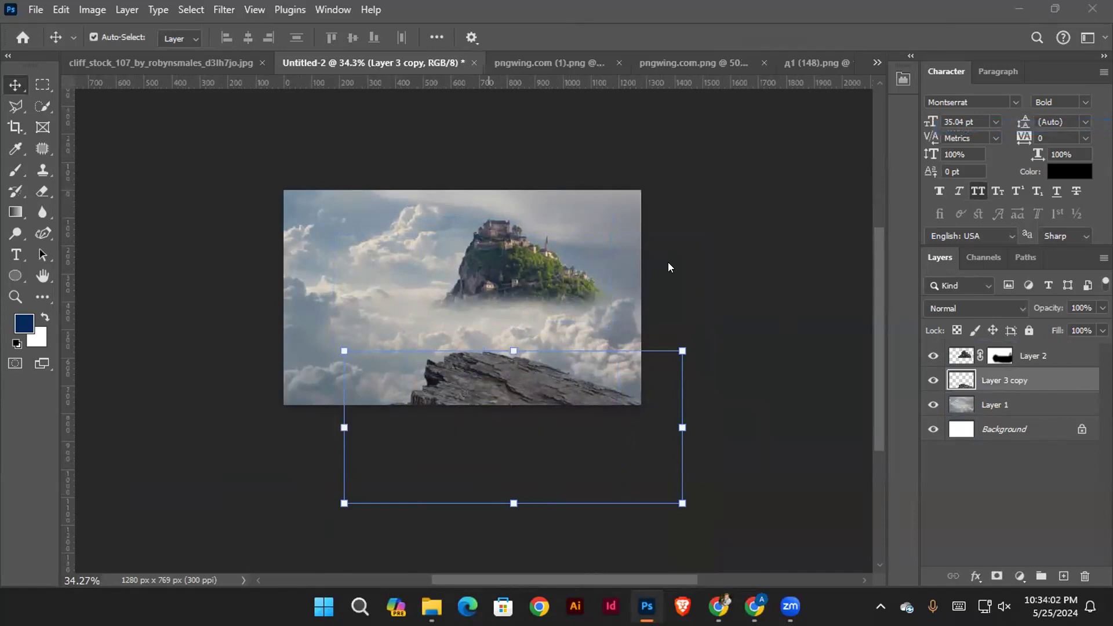
Move the merged cliff rock slightly up and to the left, and nudge the castle hill slightly up
{"action": "scroll", "coordinate": [676, 324], "scroll_direction": "down", "scroll_amount": 2}
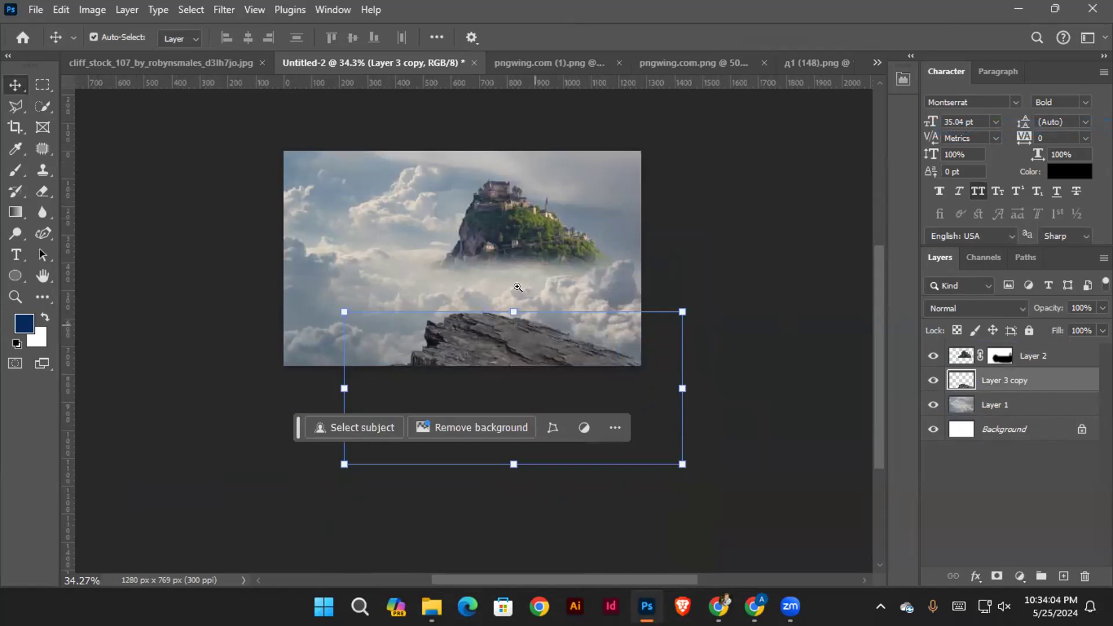
{"action": "scroll", "coordinate": [517, 287], "scroll_direction": "up", "scroll_amount": 2}
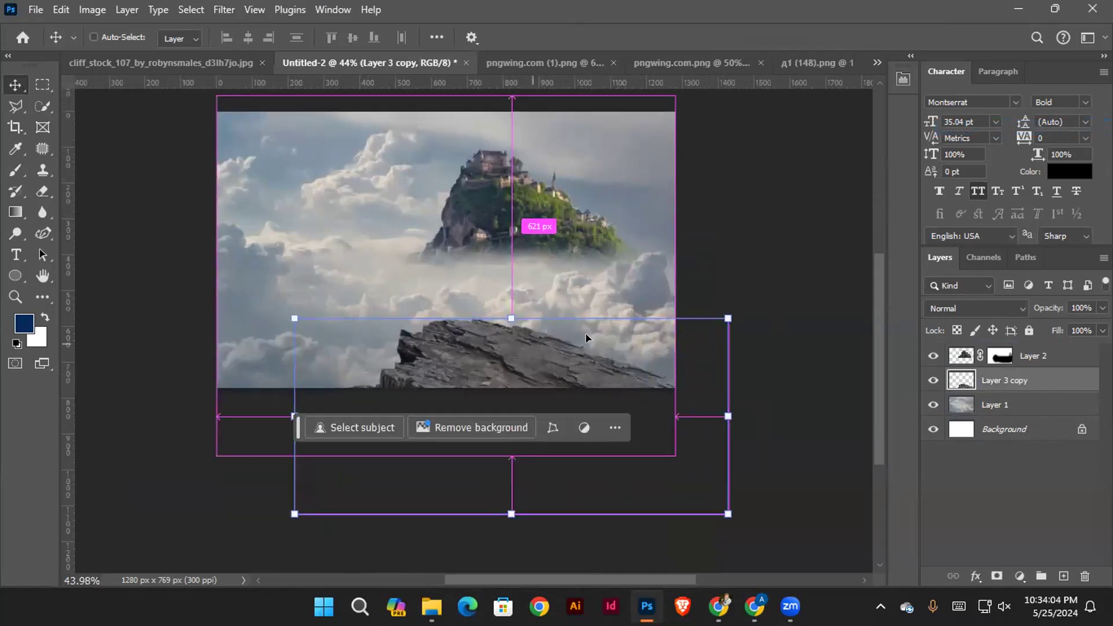
{"action": "left_click_drag", "start_coordinate": [585, 338], "coordinate": [568, 324]}
{"action": "left_click", "coordinate": [765, 255]}
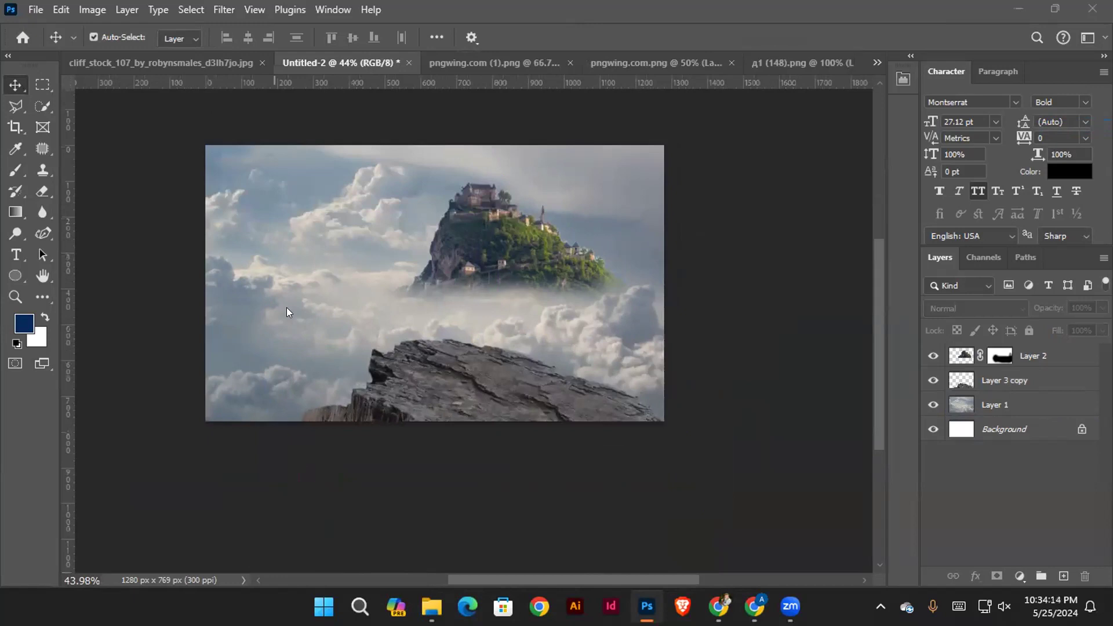
{"action": "left_click_drag", "start_coordinate": [502, 260], "coordinate": [548, 260]}
{"action": "left_click_drag", "start_coordinate": [551, 259], "coordinate": [548, 249]}
Paint white on Layer 2's mask with the Brush to bring back more of the castle hill's lower slopes
{"action": "left_click", "coordinate": [1000, 355]}
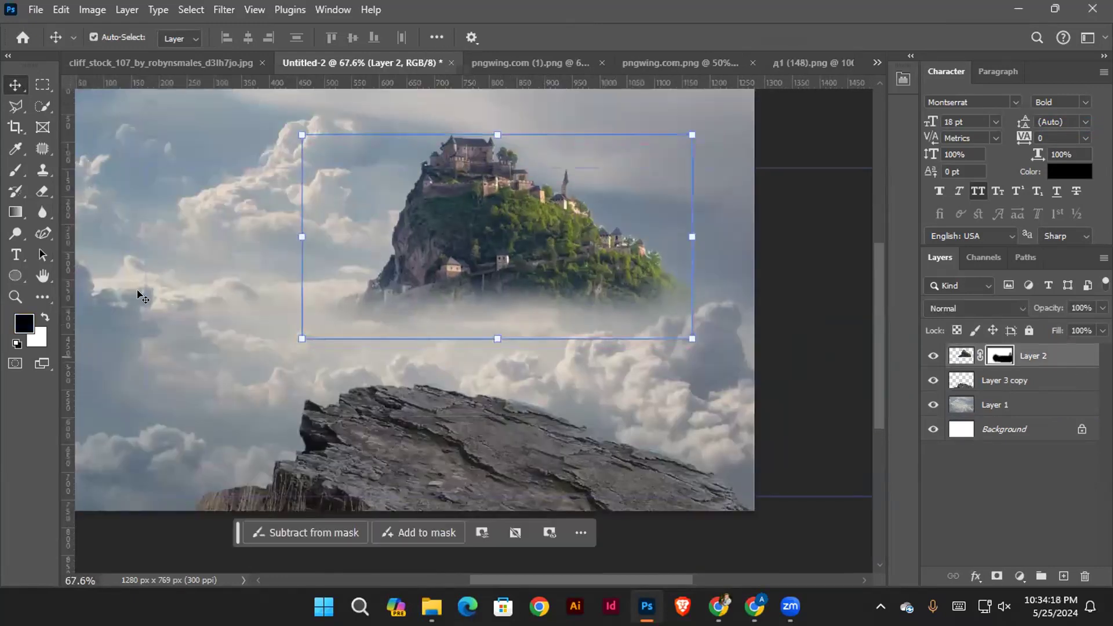
{"action": "key", "text": "b"}
{"action": "left_click_drag", "start_coordinate": [510, 284], "coordinate": [508, 284]}
{"action": "key", "text": "x"}
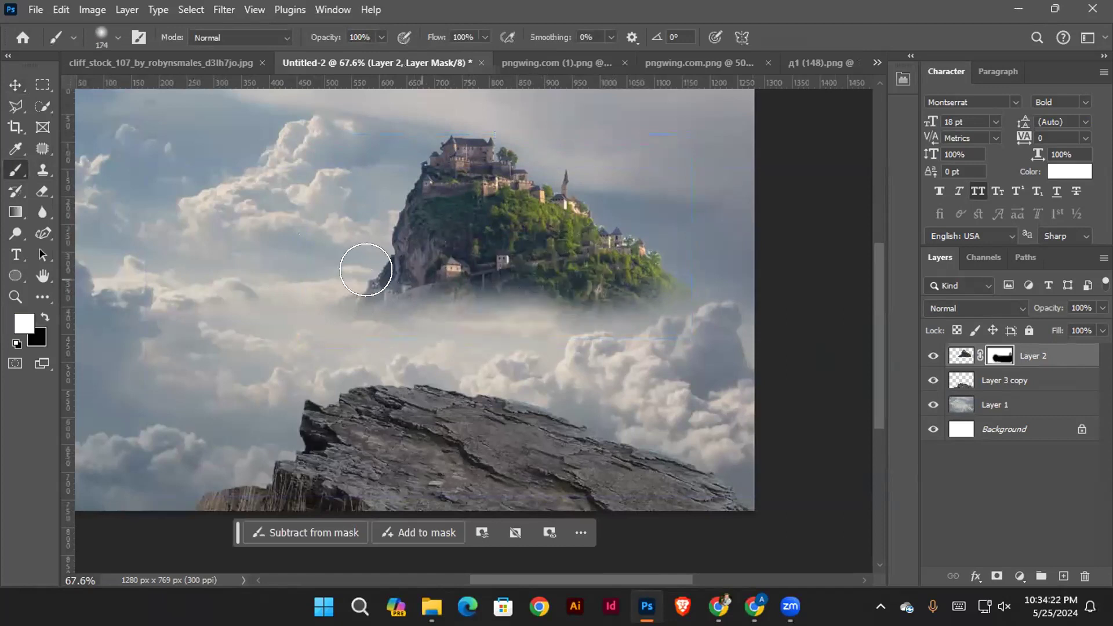
{"action": "left_click_drag", "start_coordinate": [360, 260], "coordinate": [568, 255]}
{"action": "mouse_move", "coordinate": [329, 335]}
{"action": "left_mouse_down"}
{"action": "mouse_move", "coordinate": [320, 312]}
{"action": "mouse_move", "coordinate": [278, 317]}
{"action": "mouse_move", "coordinate": [329, 333]}
{"action": "left_mouse_up"}
Paint black on Layer 2's mask around the castle hill's base and sides to fade its edges into the clouds
{"action": "key", "text": "x"}
{"action": "mouse_move", "coordinate": [228, 311]}
{"action": "left_mouse_down"}
{"action": "mouse_move", "coordinate": [242, 293]}
{"action": "mouse_move", "coordinate": [253, 326]}
{"action": "mouse_move", "coordinate": [250, 301]}
{"action": "mouse_move", "coordinate": [242, 321]}
{"action": "mouse_move", "coordinate": [304, 361]}
{"action": "mouse_move", "coordinate": [341, 354]}
{"action": "mouse_move", "coordinate": [253, 256]}
{"action": "mouse_move", "coordinate": [303, 278]}
{"action": "left_mouse_up"}
{"action": "mouse_move", "coordinate": [239, 266]}
{"action": "left_mouse_down"}
{"action": "mouse_move", "coordinate": [276, 287]}
{"action": "mouse_move", "coordinate": [281, 329]}
{"action": "left_mouse_up"}
{"action": "mouse_move", "coordinate": [356, 353]}
{"action": "left_mouse_down"}
{"action": "mouse_move", "coordinate": [507, 364]}
{"action": "mouse_move", "coordinate": [524, 345]}
{"action": "mouse_move", "coordinate": [654, 345]}
{"action": "mouse_move", "coordinate": [717, 299]}
{"action": "mouse_move", "coordinate": [668, 377]}
{"action": "mouse_move", "coordinate": [709, 353]}
{"action": "left_mouse_up"}
{"action": "mouse_move", "coordinate": [717, 274]}
{"action": "left_mouse_down"}
{"action": "mouse_move", "coordinate": [707, 209]}
{"action": "mouse_move", "coordinate": [720, 221]}
{"action": "left_mouse_up"}
{"action": "mouse_move", "coordinate": [718, 273]}
{"action": "left_mouse_down"}
{"action": "mouse_move", "coordinate": [707, 340]}
{"action": "mouse_move", "coordinate": [572, 372]}
{"action": "mouse_move", "coordinate": [631, 331]}
{"action": "mouse_move", "coordinate": [527, 359]}
{"action": "mouse_move", "coordinate": [222, 357]}
{"action": "left_mouse_up"}
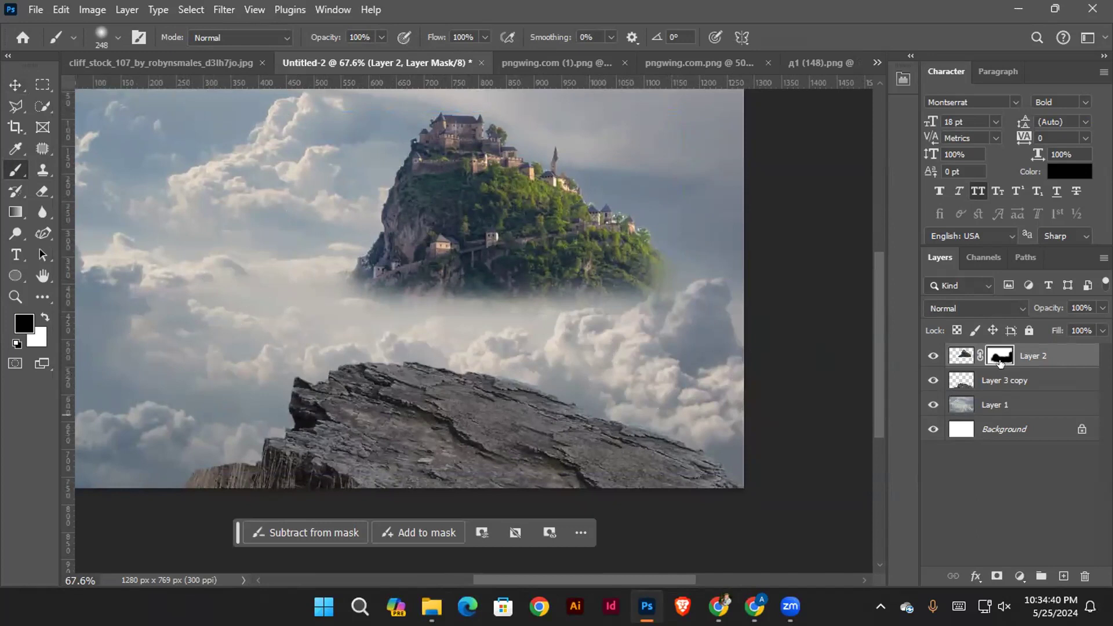
Add a new layer above Layer 2 and paint mist in a sampled grey-blue sky colour at 27% brush opacity along the hill's base
{"action": "left_click", "coordinate": [1063, 576]}
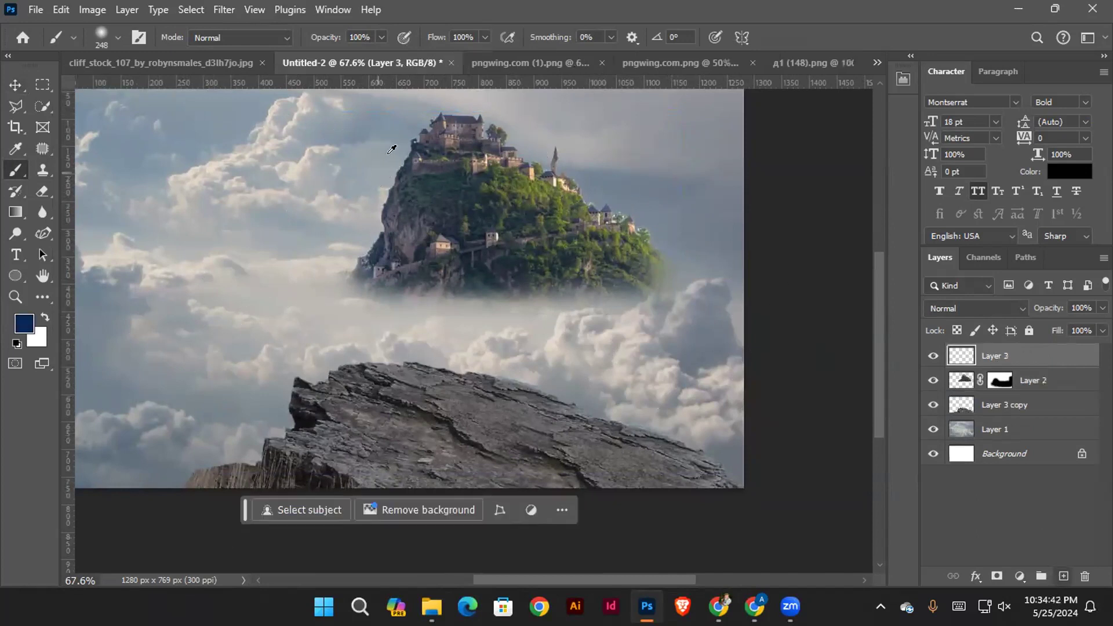
{"action": "left_click", "coordinate": [386, 153], "text": "alt"}
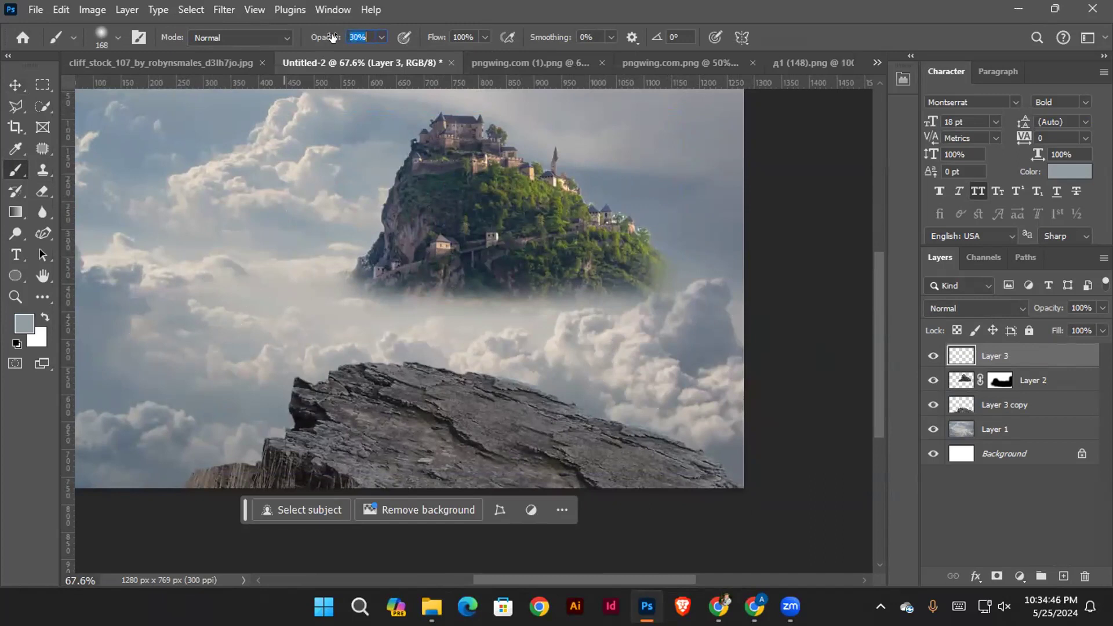
{"action": "left_click_drag", "start_coordinate": [388, 288], "coordinate": [373, 293]}
{"action": "mouse_move", "coordinate": [477, 282]}
{"action": "left_mouse_down"}
{"action": "mouse_move", "coordinate": [616, 279]}
{"action": "mouse_move", "coordinate": [459, 278]}
{"action": "mouse_move", "coordinate": [656, 292]}
{"action": "left_mouse_up"}
{"action": "left_click_drag", "start_coordinate": [539, 288], "coordinate": [315, 275]}
Set the mist layer's blend mode to Screen and its opacity to 85%
{"action": "left_click", "coordinate": [967, 302]}
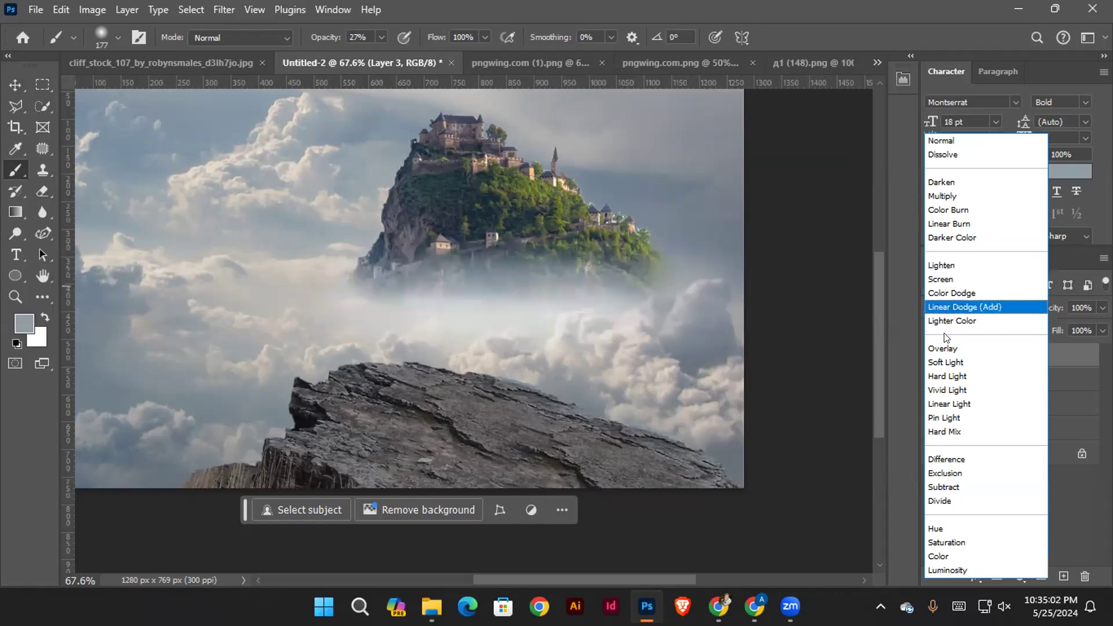
{"action": "left_click", "coordinate": [945, 277]}
{"action": "left_click_drag", "start_coordinate": [1038, 309], "coordinate": [1047, 307]}
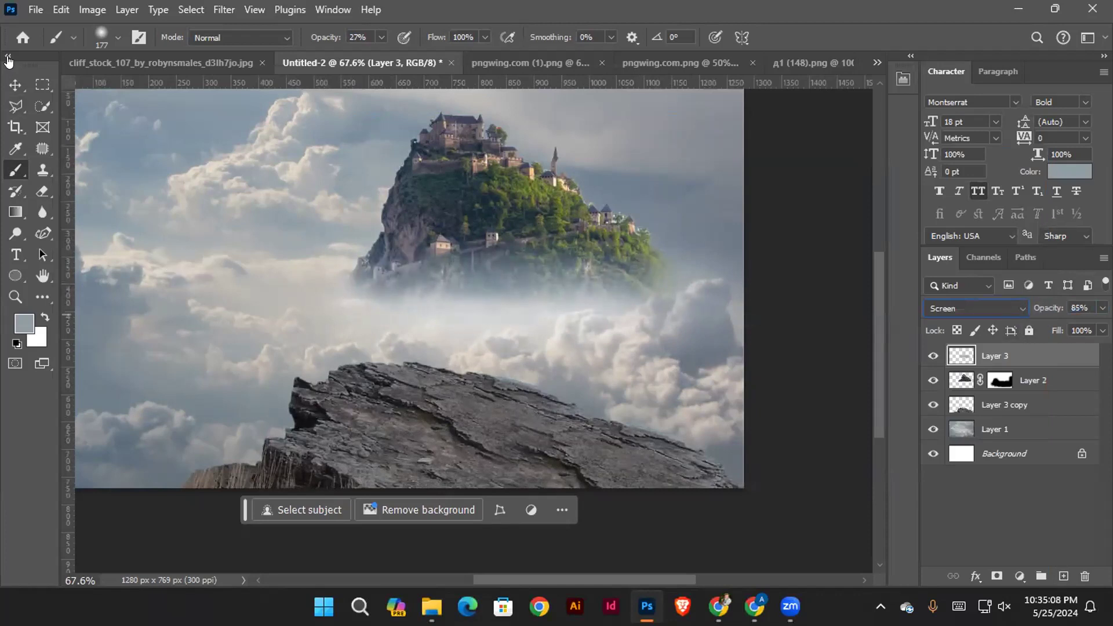
{"action": "left_click", "coordinate": [20, 88]}
{"action": "left_click", "coordinate": [833, 417]}
{"action": "left_click_drag", "start_coordinate": [559, 336], "coordinate": [602, 307]}
{"action": "left_click_drag", "start_coordinate": [602, 308], "coordinate": [487, 348]}
{"action": "left_click_drag", "start_coordinate": [506, 353], "coordinate": [532, 348]}
{"action": "left_click", "coordinate": [539, 344], "text": "ctrl"}
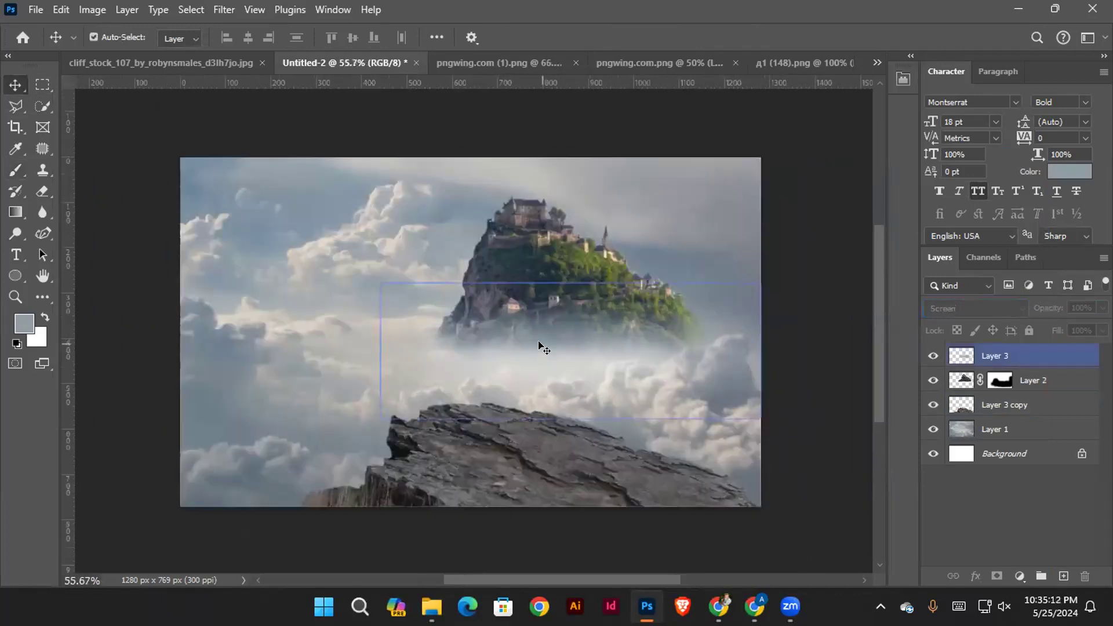
{"action": "left_click", "coordinate": [538, 255]}
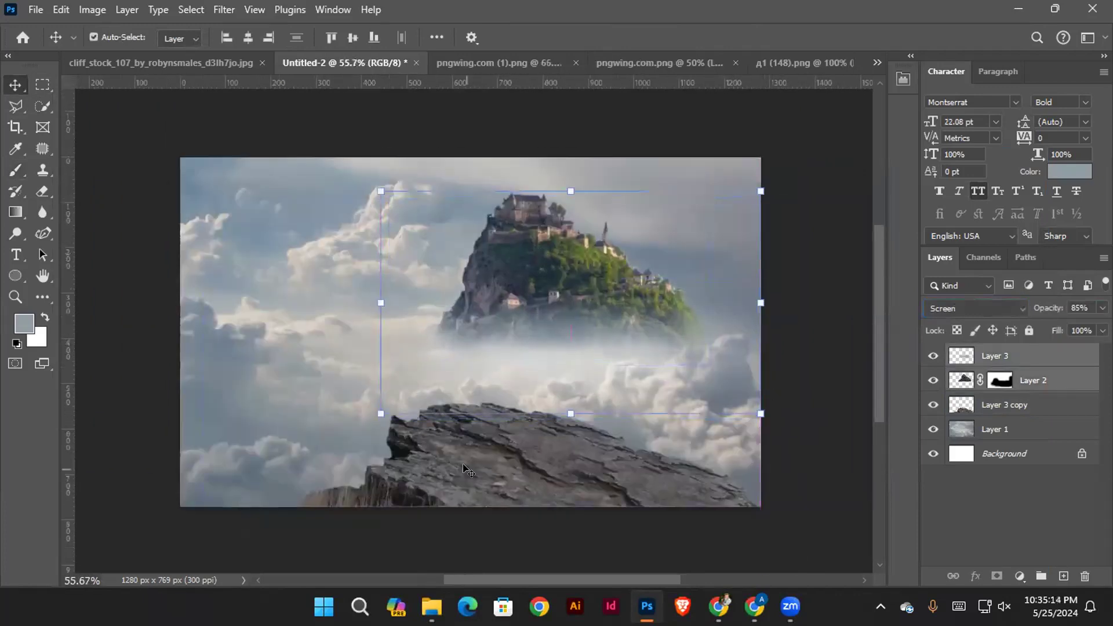
{"action": "left_click", "coordinate": [607, 504]}
{"action": "left_click_drag", "start_coordinate": [607, 504], "coordinate": [615, 464]}
{"action": "left_click", "coordinate": [191, 477]}
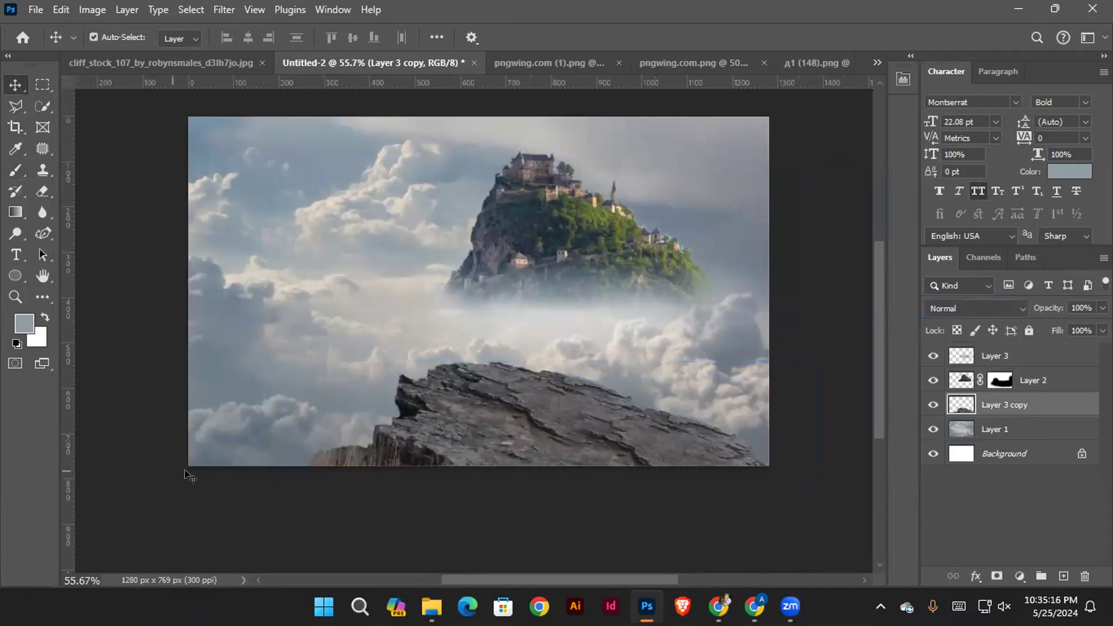
Add a new layer directly above the cliff rock layer and set up a black 367 px brush for shading
{"action": "left_click", "coordinate": [474, 410]}
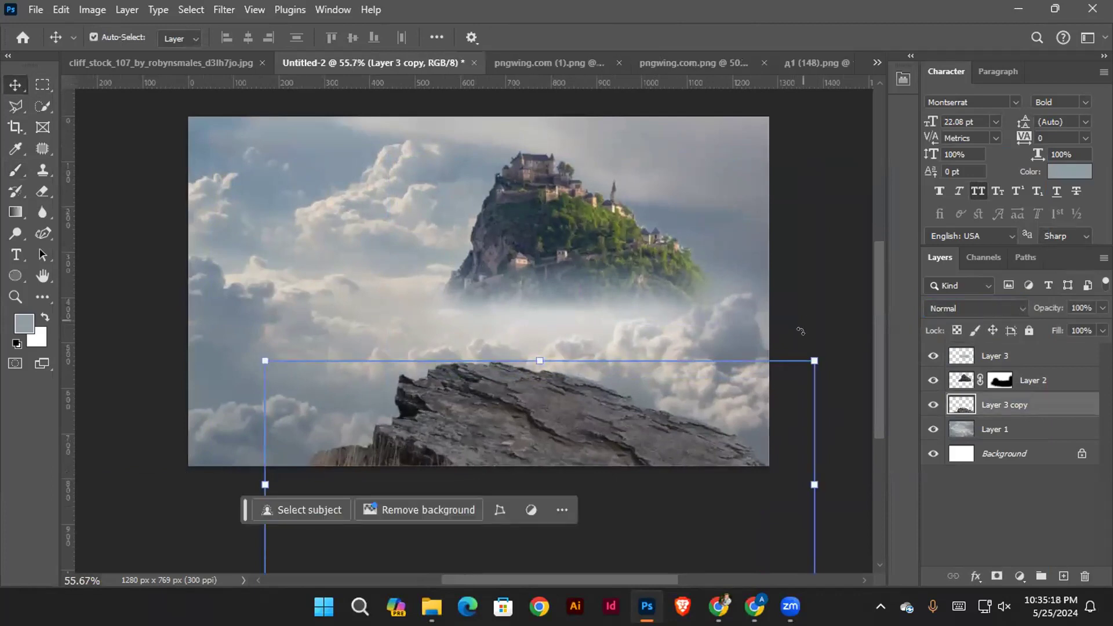
{"action": "scroll", "coordinate": [644, 429], "scroll_direction": "down", "scroll_amount": 1}
{"action": "left_click", "coordinate": [1046, 406]}
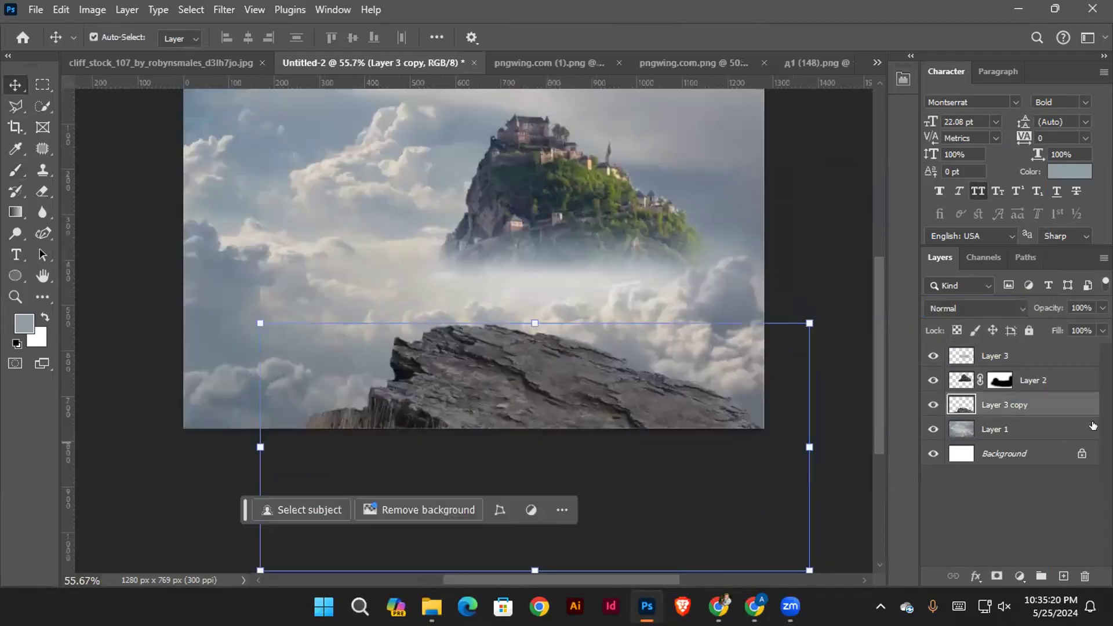
{"action": "left_click", "coordinate": [1063, 576]}
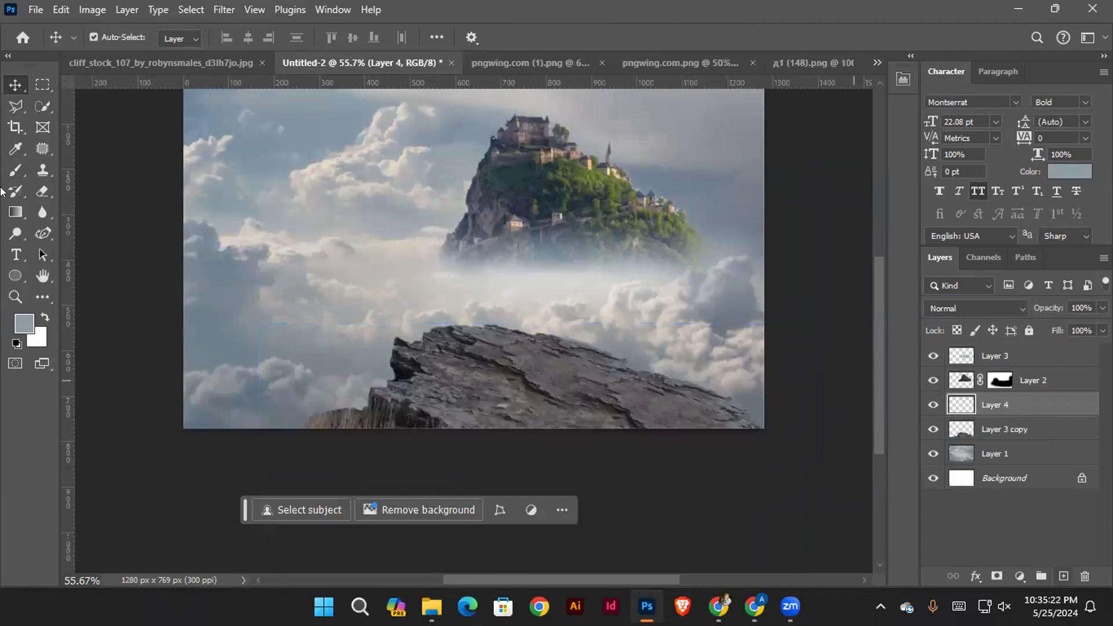
{"action": "left_click", "coordinate": [16, 170]}
{"action": "scroll", "coordinate": [380, 354], "scroll_direction": "down", "scroll_amount": 3}
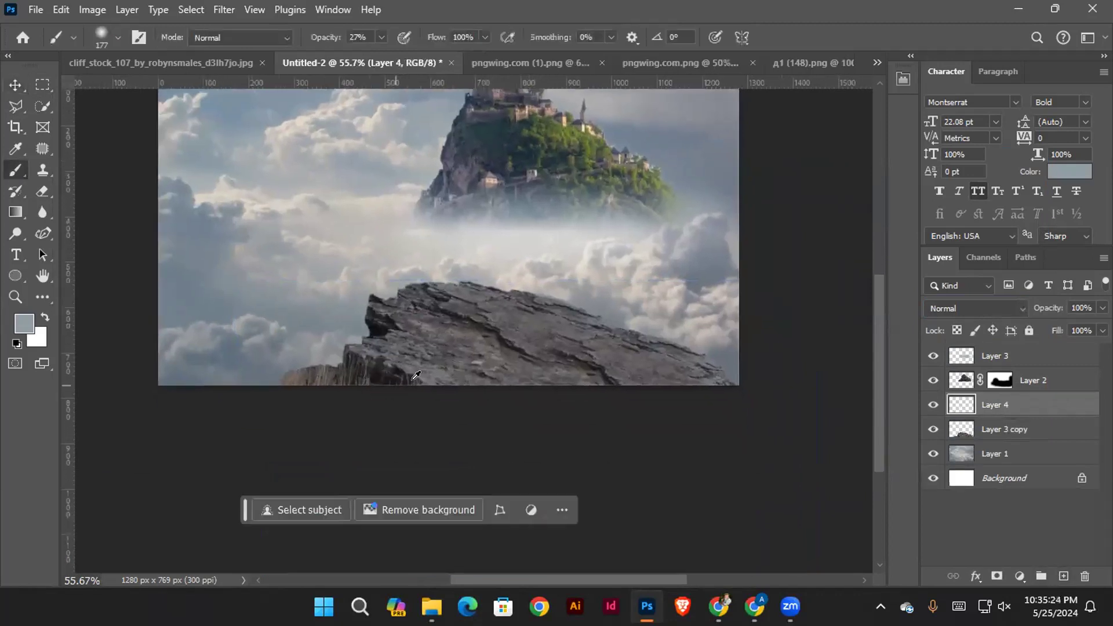
{"action": "left_click_drag", "start_coordinate": [453, 308], "coordinate": [510, 309]}
{"action": "left_click_drag", "start_coordinate": [293, 400], "coordinate": [416, 426]}
{"action": "key", "text": "d"}
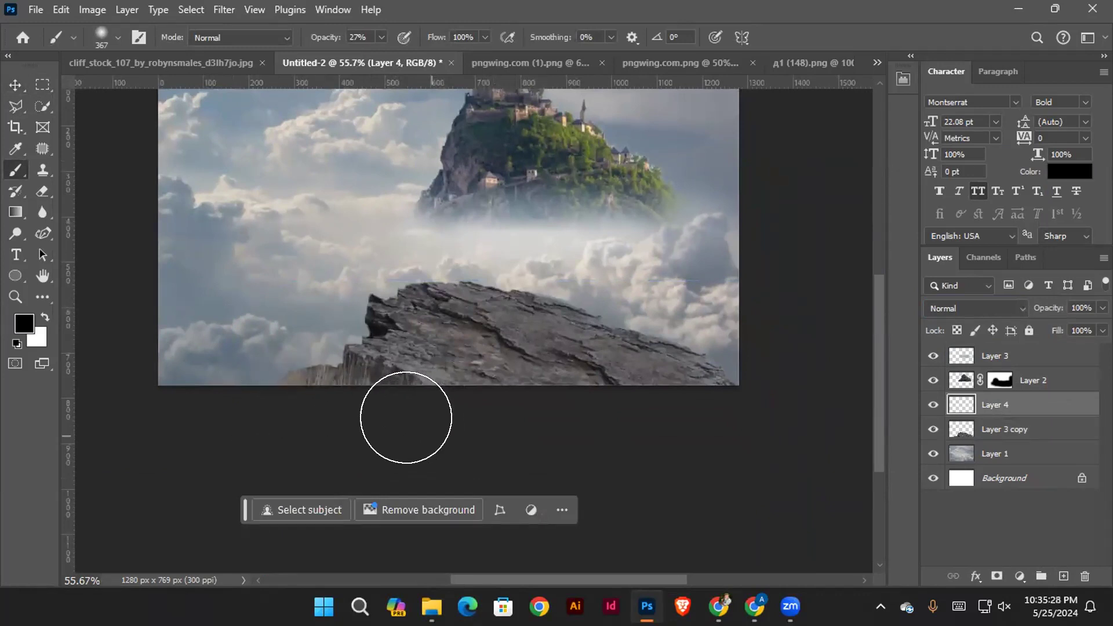
Paint soft black shading along the bottom edge of the cliff rock and undo the last stroke
{"action": "left_click_drag", "start_coordinate": [254, 416], "coordinate": [374, 432]}
{"action": "left_click_drag", "start_coordinate": [284, 426], "coordinate": [429, 428]}
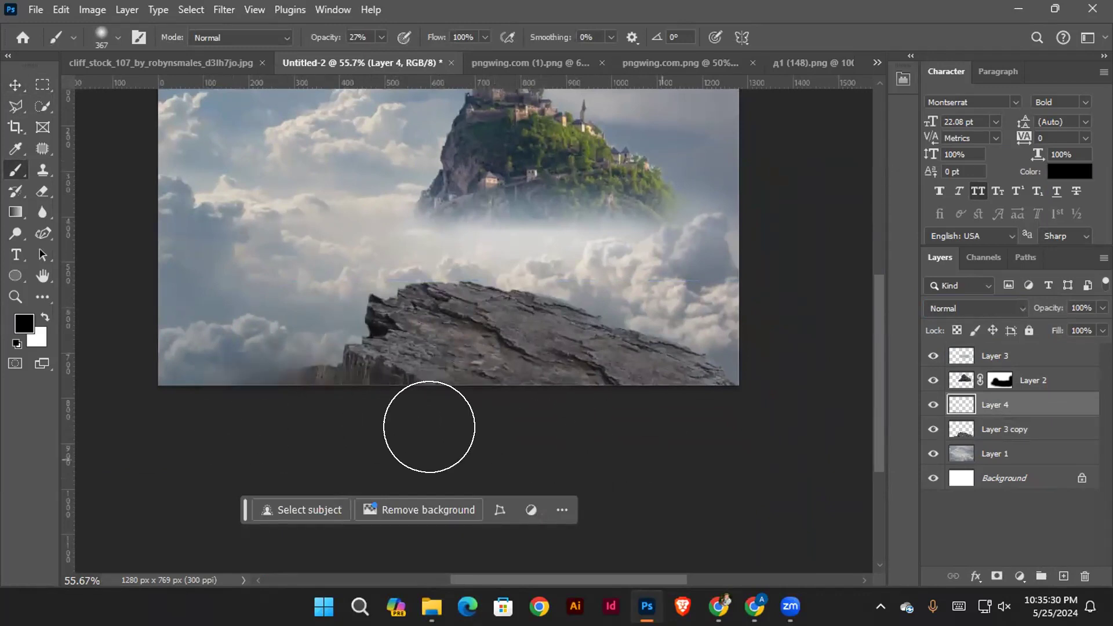
{"action": "left_click_drag", "start_coordinate": [349, 414], "coordinate": [479, 426]}
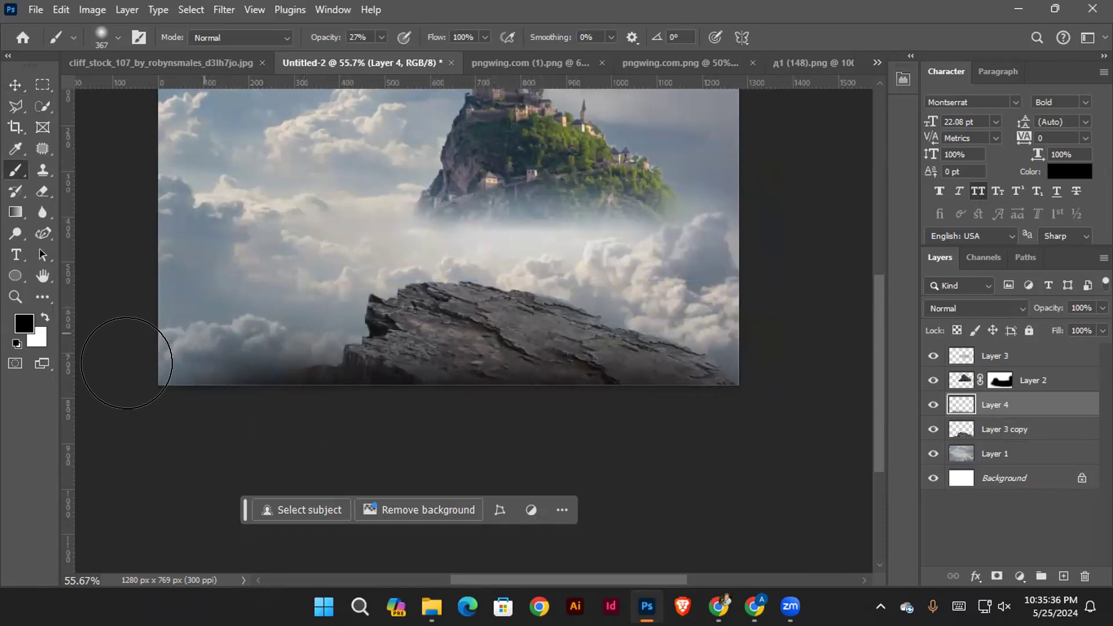
{"action": "key", "text": "ctrl+z"}
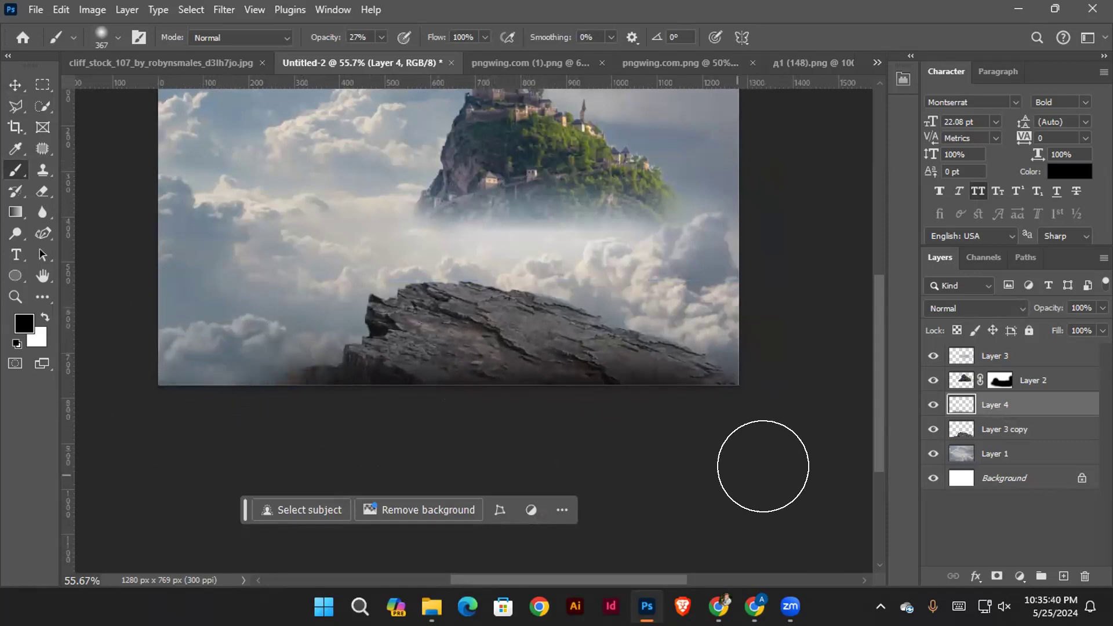
Examine how the castle hill, mist and shaded cliff rock blend together up close and at a distance
{"action": "left_click_drag", "start_coordinate": [515, 305], "coordinate": [560, 398]}
{"action": "left_click", "coordinate": [21, 90]}
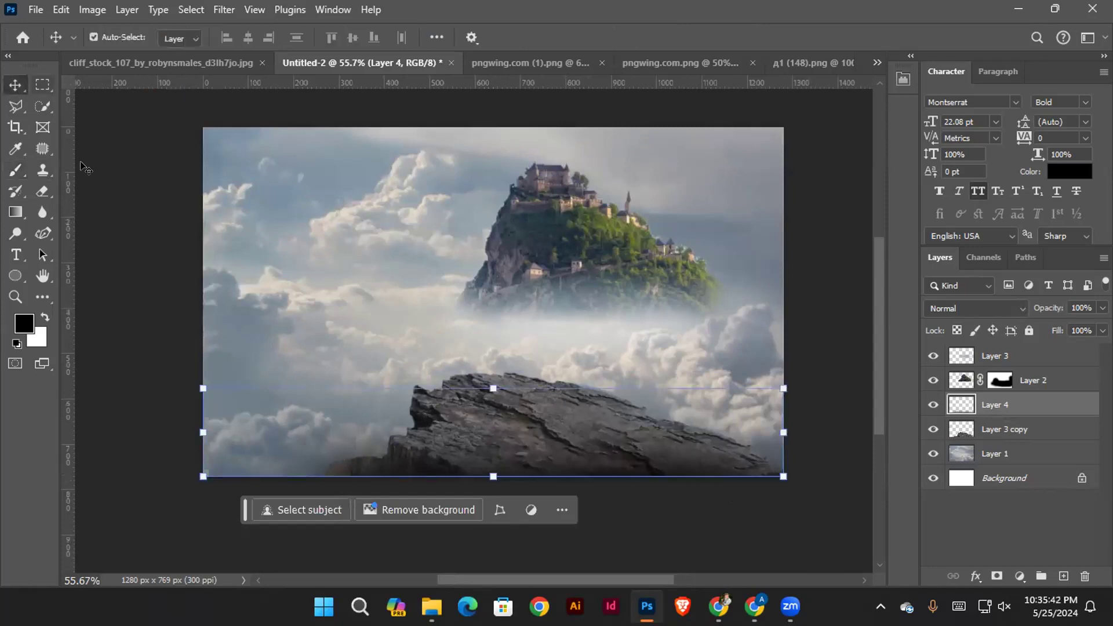
{"action": "left_click", "coordinate": [108, 181]}
{"action": "left_click_drag", "start_coordinate": [618, 249], "coordinate": [493, 257]}
{"action": "scroll", "coordinate": [426, 220], "scroll_direction": "up", "scroll_amount": 2}
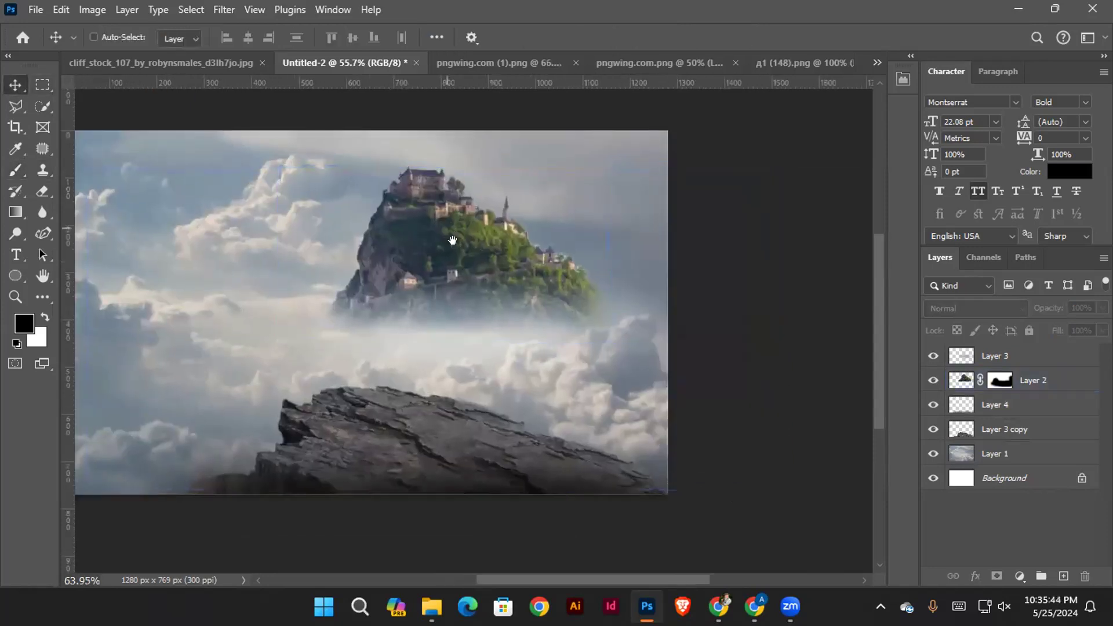
{"action": "left_click", "coordinate": [427, 231]}
{"action": "scroll", "coordinate": [427, 232], "scroll_direction": "up", "scroll_amount": 1}
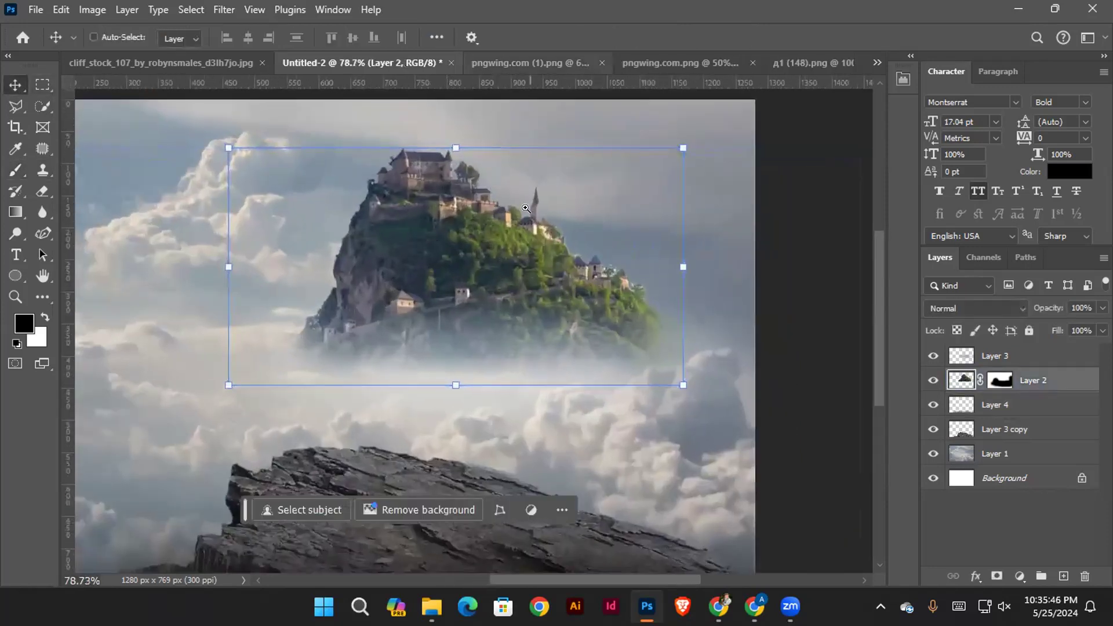
{"action": "scroll", "coordinate": [466, 242], "scroll_direction": "down", "scroll_amount": 2}
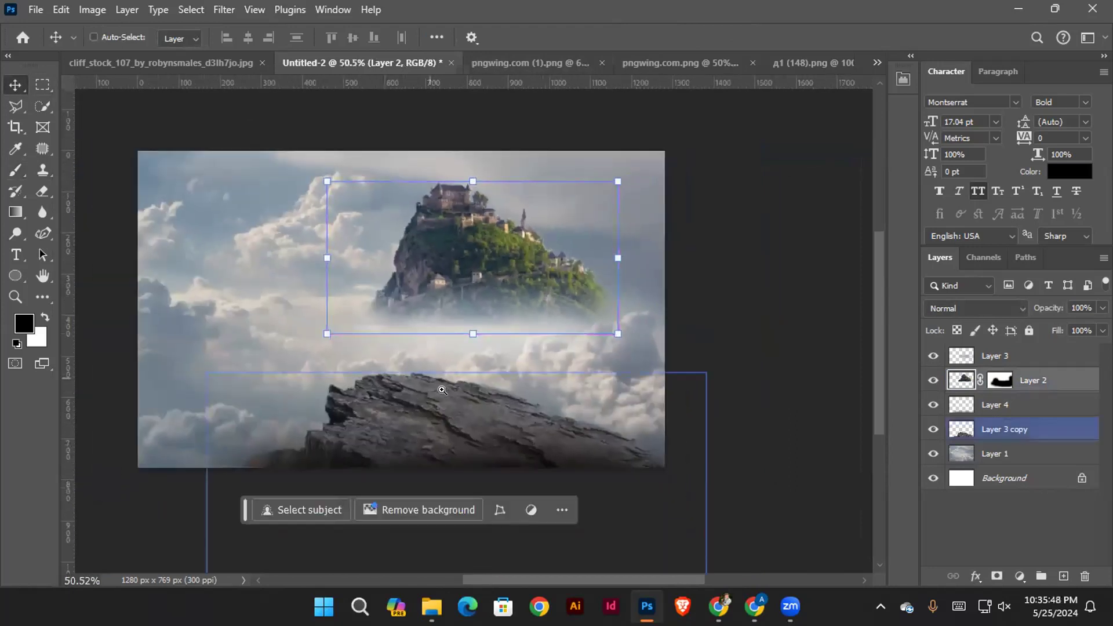
{"action": "scroll", "coordinate": [535, 245], "scroll_direction": "up", "scroll_amount": 2}
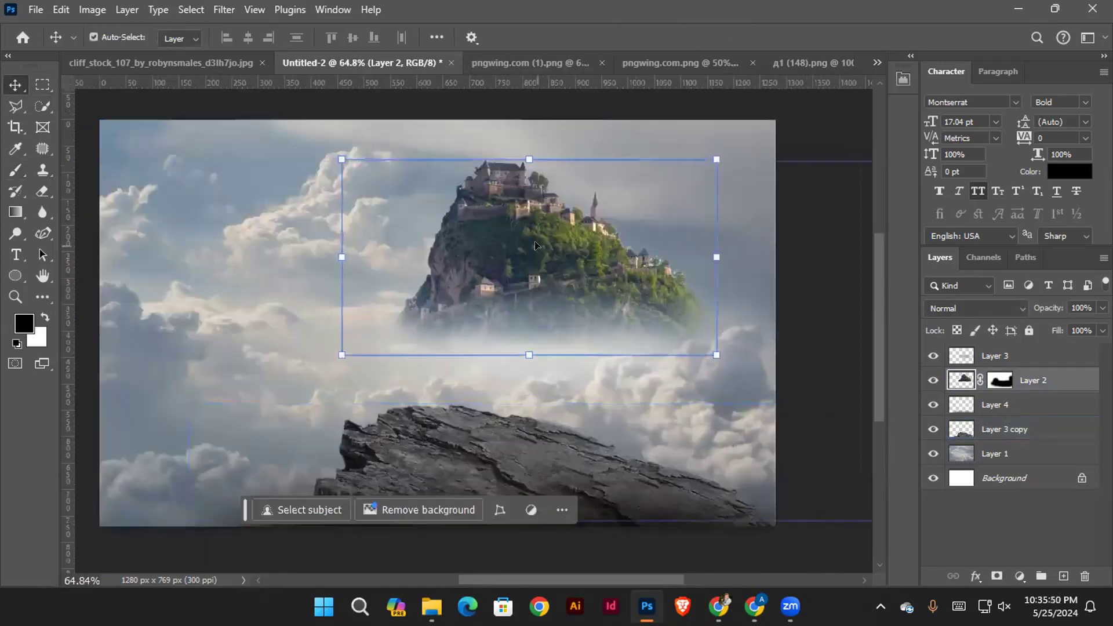
{"action": "left_click", "coordinate": [842, 311]}
{"action": "left_click", "coordinate": [561, 253]}
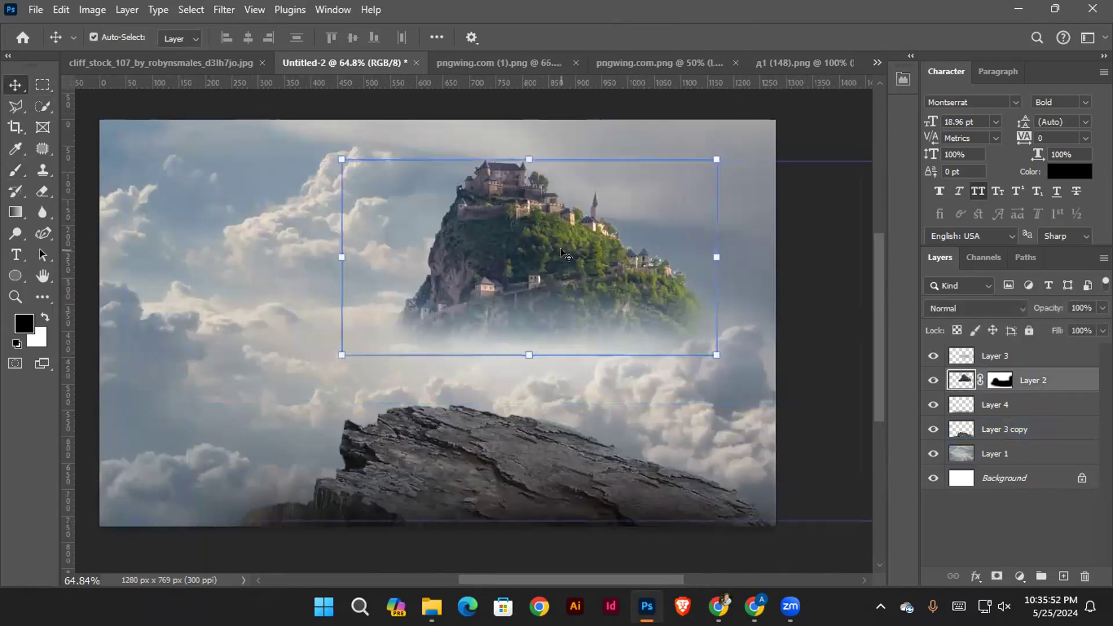
{"action": "left_click_drag", "start_coordinate": [556, 245], "coordinate": [554, 254]}
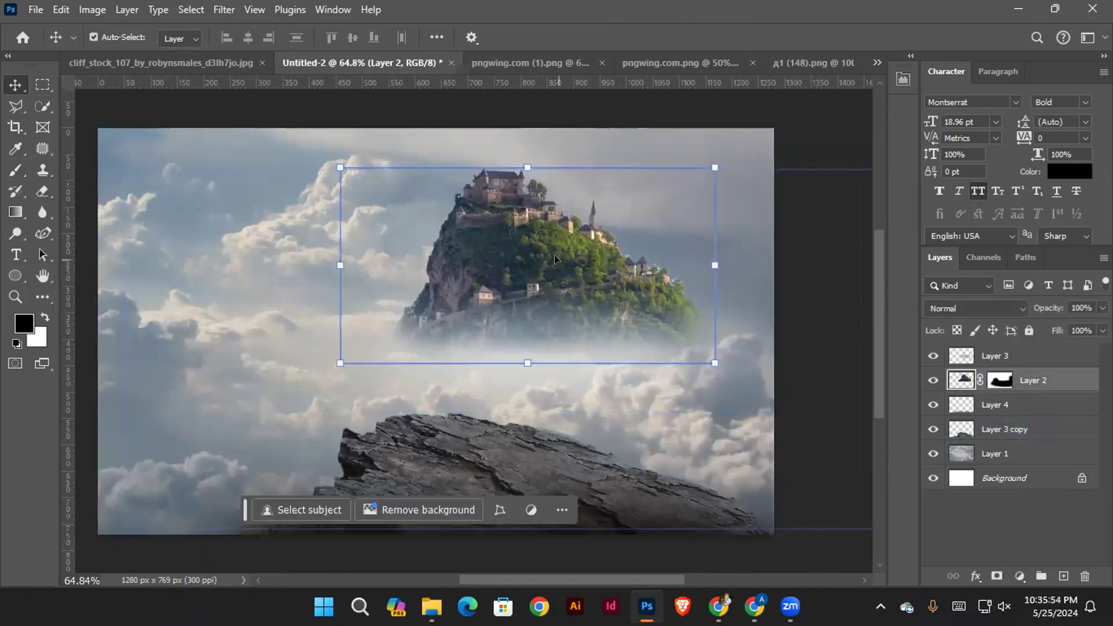
{"action": "right_click", "coordinate": [982, 373]}
{"action": "right_click", "coordinate": [997, 378]}
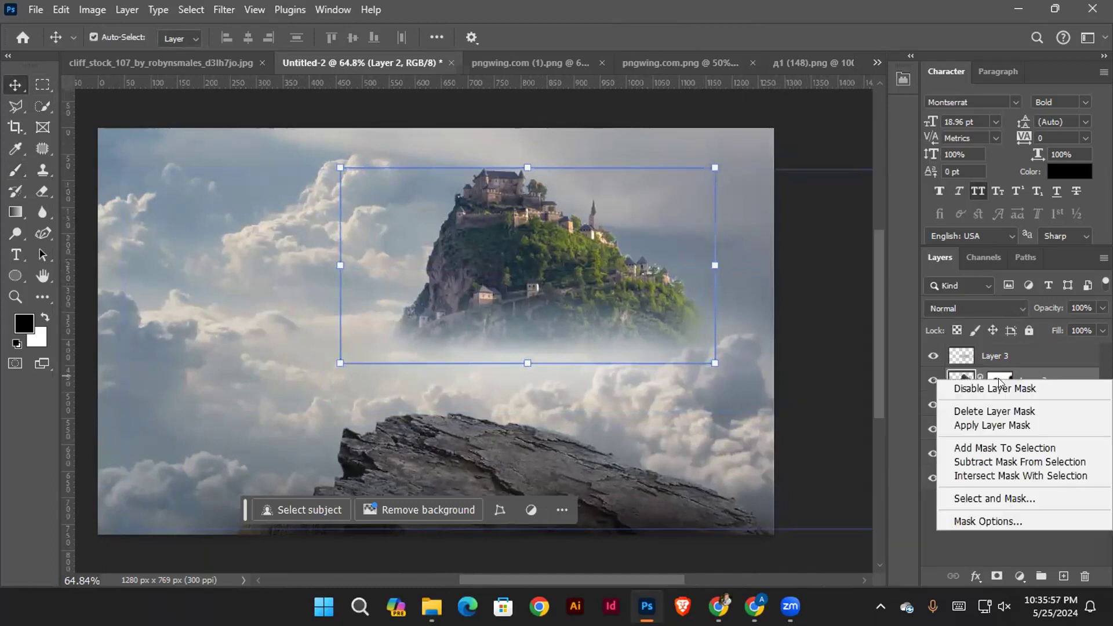
{"action": "left_click", "coordinate": [737, 335]}
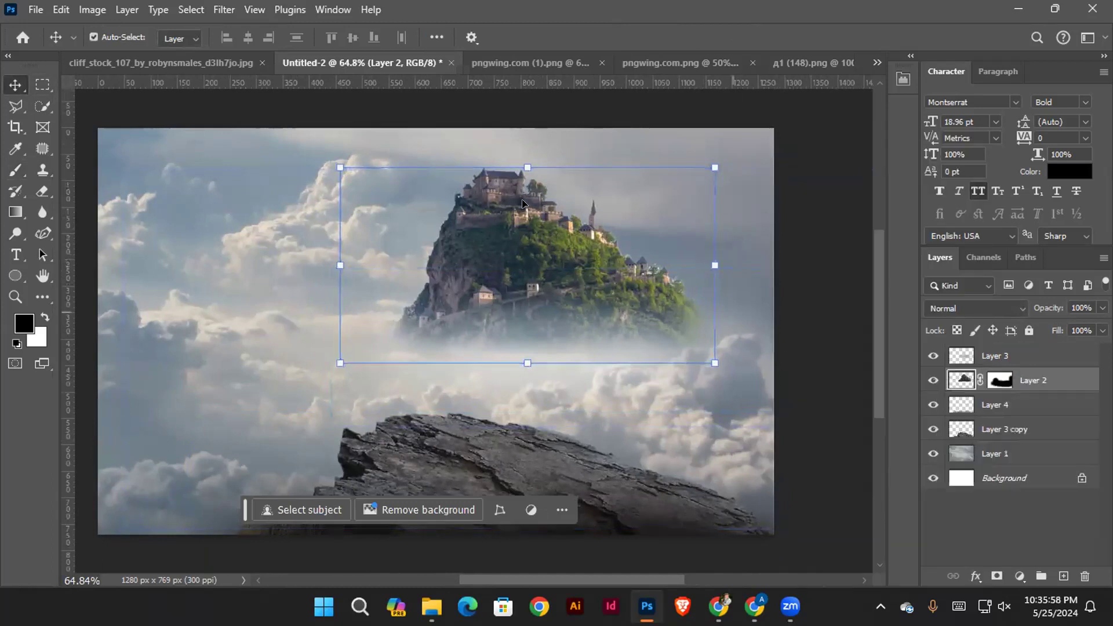
Start a Camera Raw filter on the castle hill layer with Exposure +0.60, Contrast +8 and Highlights +5
{"action": "left_click", "coordinate": [213, 10]}
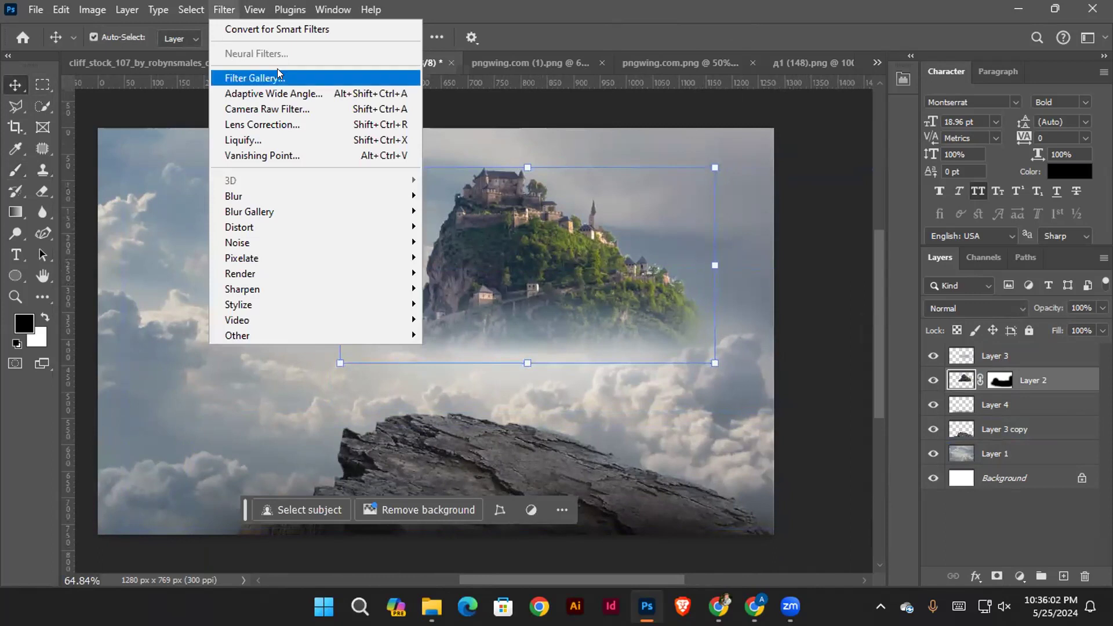
{"action": "left_click", "coordinate": [276, 108]}
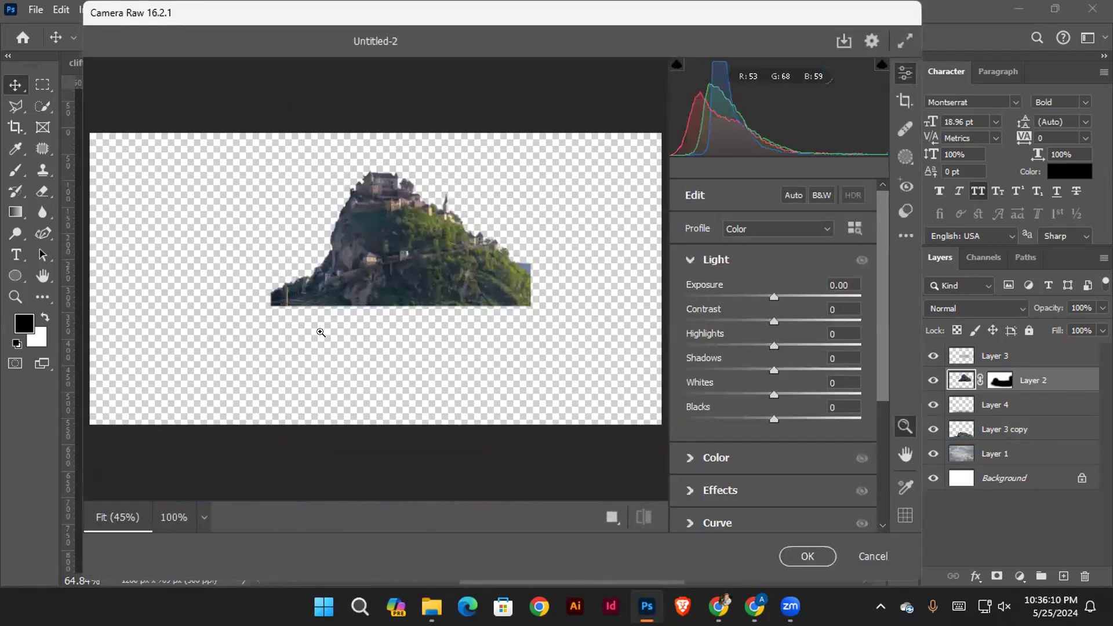
{"action": "scroll", "coordinate": [407, 249], "scroll_direction": "up", "scroll_amount": 5}
{"action": "scroll", "coordinate": [417, 254], "scroll_direction": "down", "scroll_amount": 1}
{"action": "scroll", "coordinate": [487, 253], "scroll_direction": "down", "scroll_amount": 2}
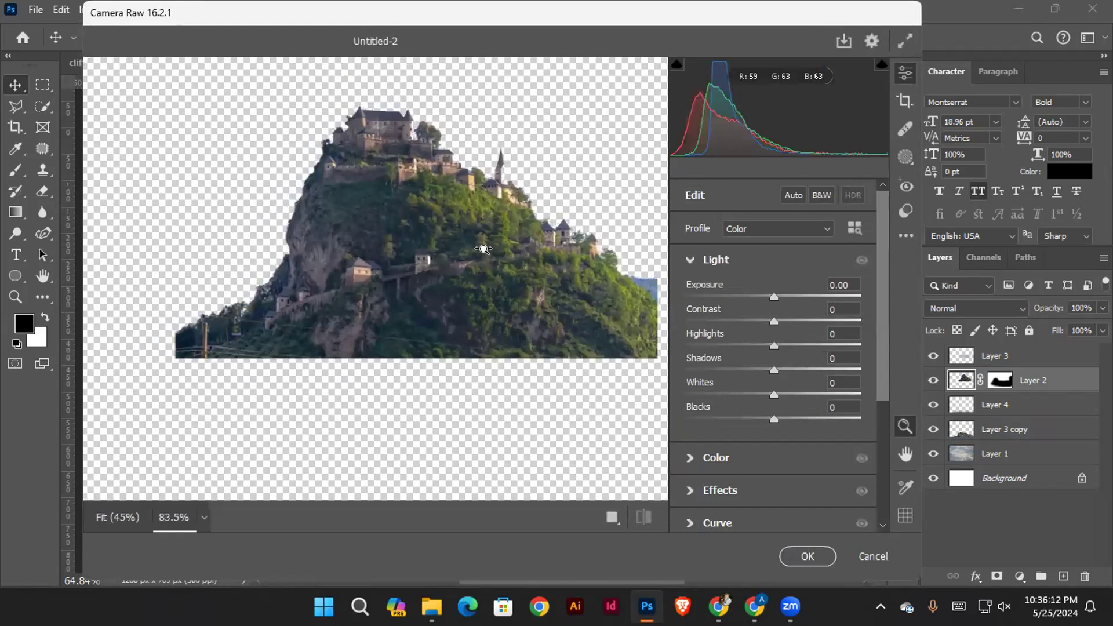
{"action": "mouse_move", "coordinate": [774, 295]}
{"action": "left_mouse_down"}
{"action": "mouse_move", "coordinate": [787, 296]}
{"action": "mouse_move", "coordinate": [762, 320]}
{"action": "mouse_move", "coordinate": [743, 316]}
{"action": "mouse_move", "coordinate": [781, 314]}
{"action": "left_mouse_up"}
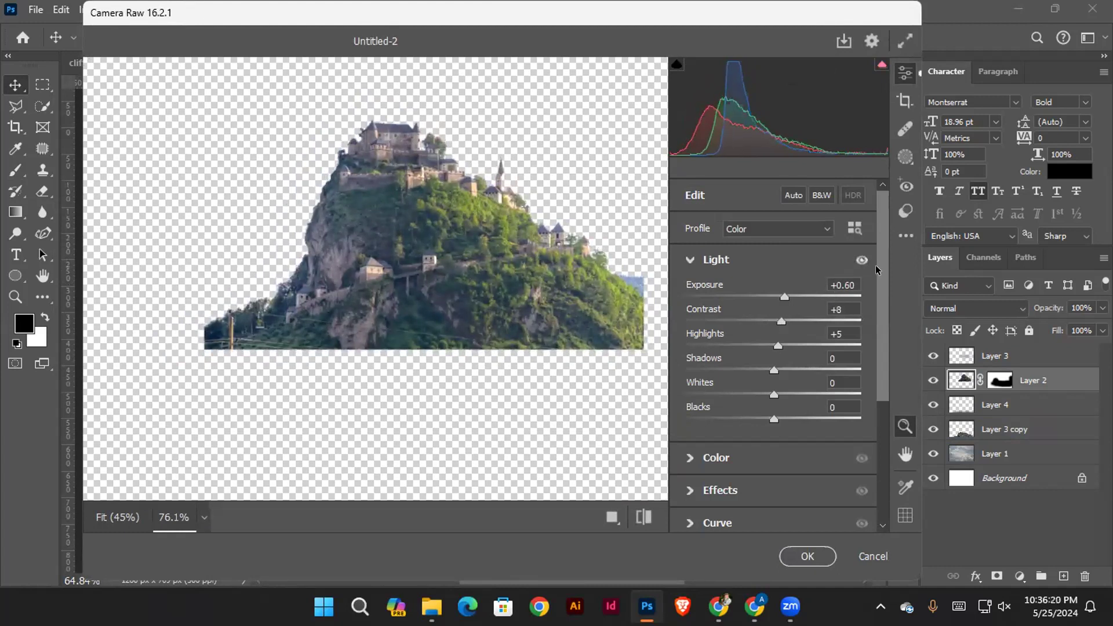
Cool the castle hill with Temperature -33, Tint +11, Vibrance -15 and Saturation -22, and apply the Camera Raw filter
{"action": "left_click_drag", "start_coordinate": [877, 287], "coordinate": [881, 349]}
{"action": "left_click", "coordinate": [688, 337]}
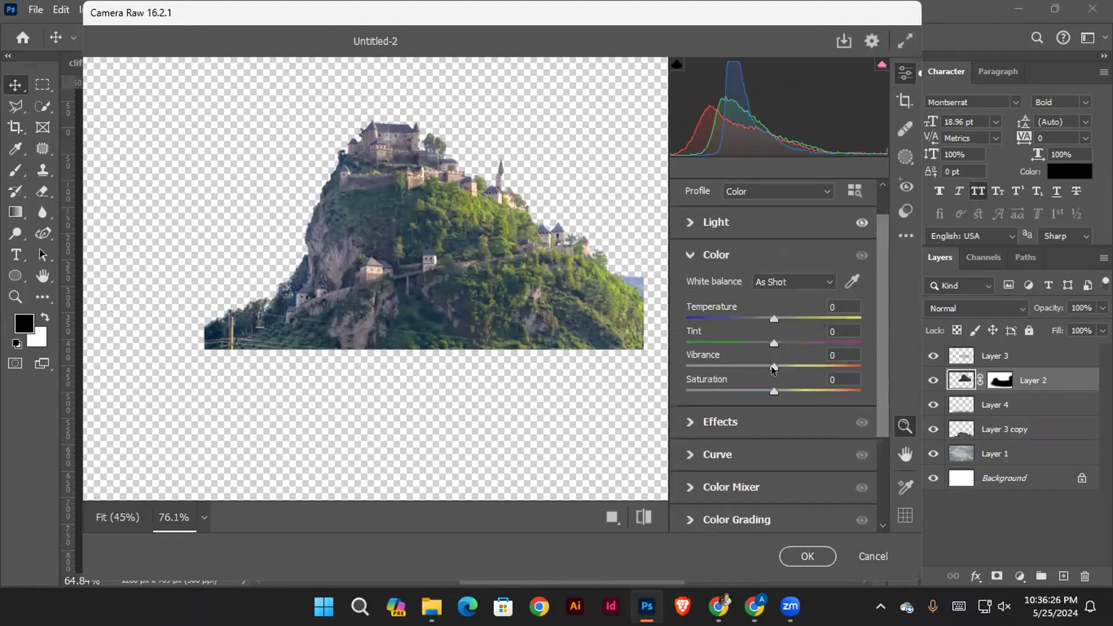
{"action": "left_click_drag", "start_coordinate": [773, 366], "coordinate": [750, 385]}
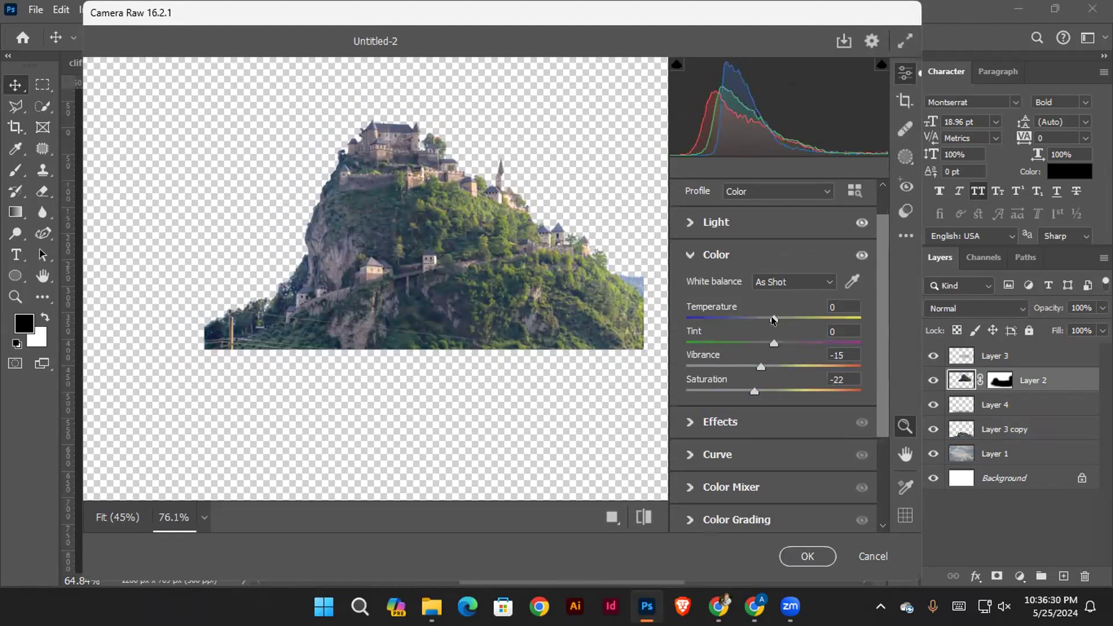
{"action": "left_click_drag", "start_coordinate": [771, 315], "coordinate": [747, 318]}
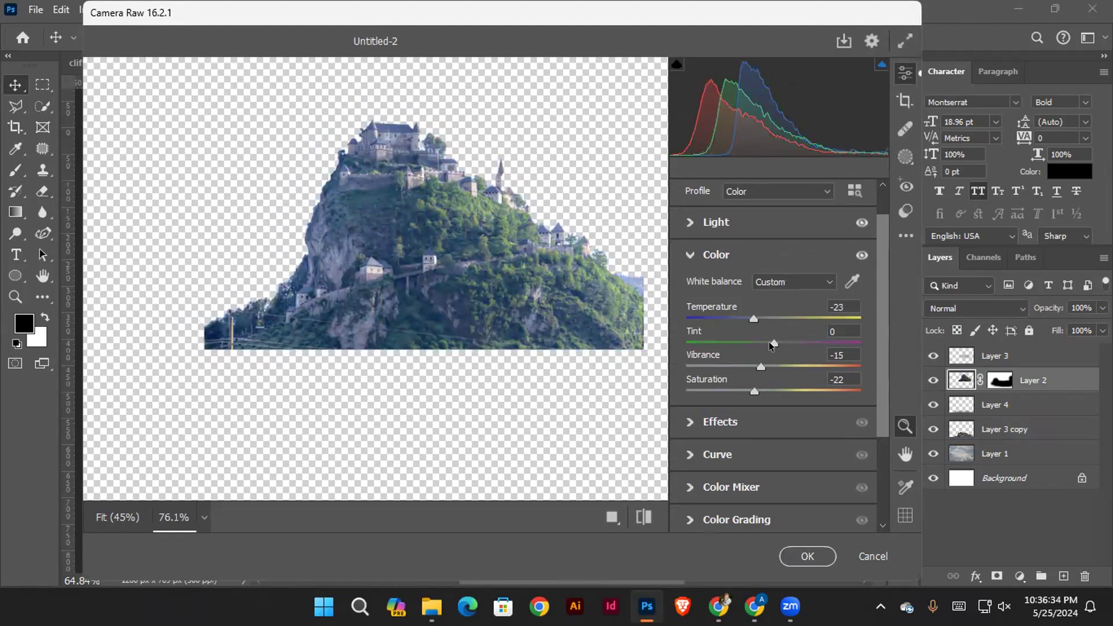
{"action": "left_click_drag", "start_coordinate": [769, 343], "coordinate": [785, 316]}
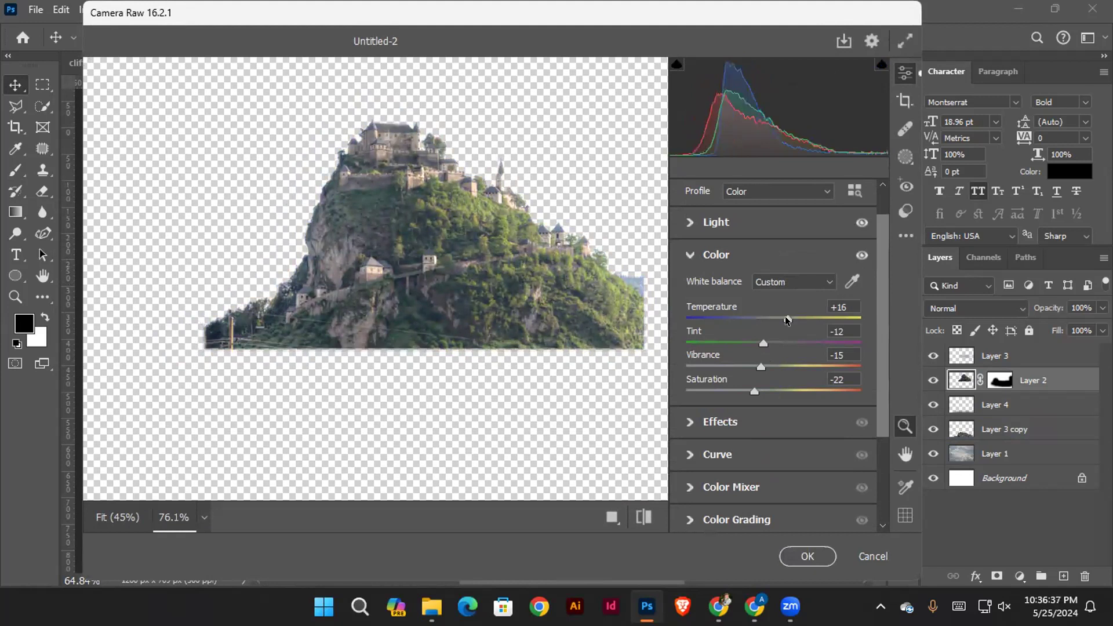
{"action": "left_click", "coordinate": [748, 318]}
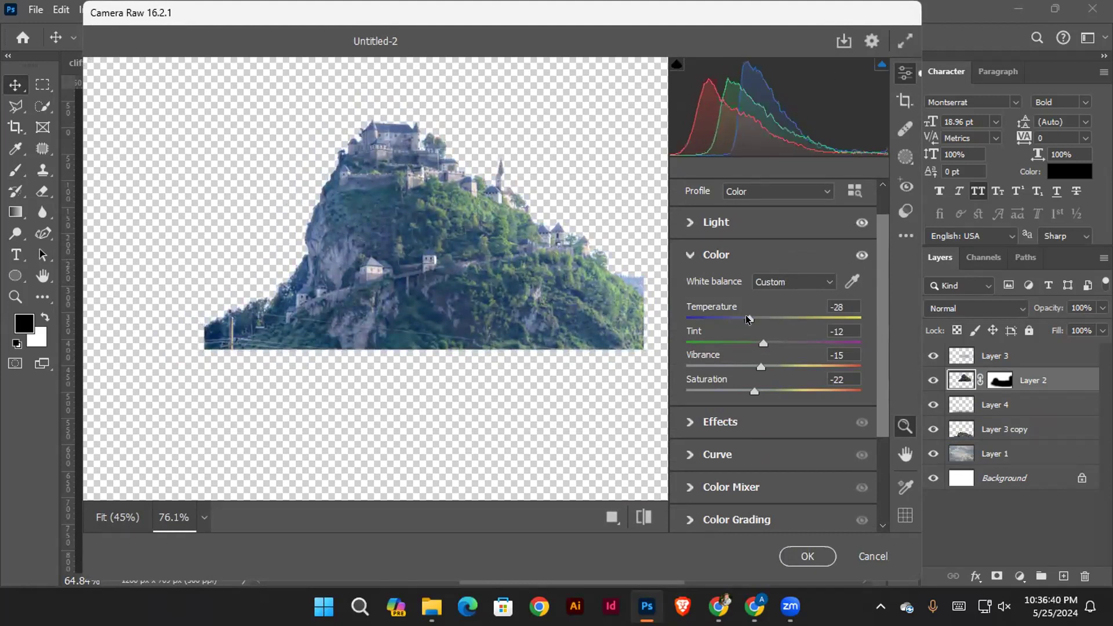
{"action": "left_click_drag", "start_coordinate": [764, 344], "coordinate": [783, 343]}
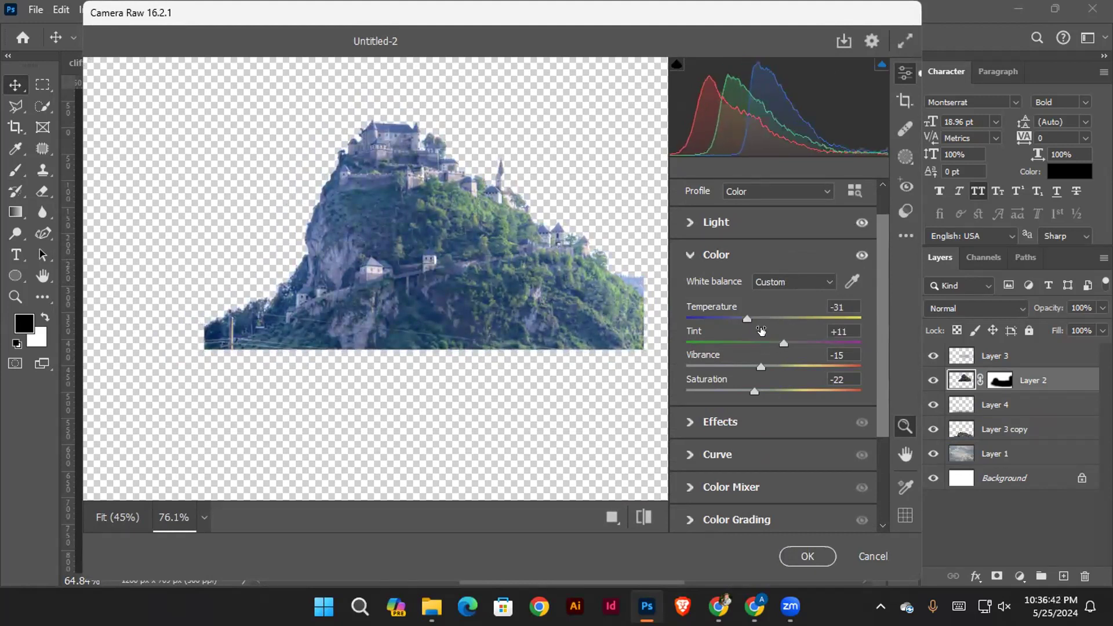
{"action": "left_click", "coordinate": [743, 318]}
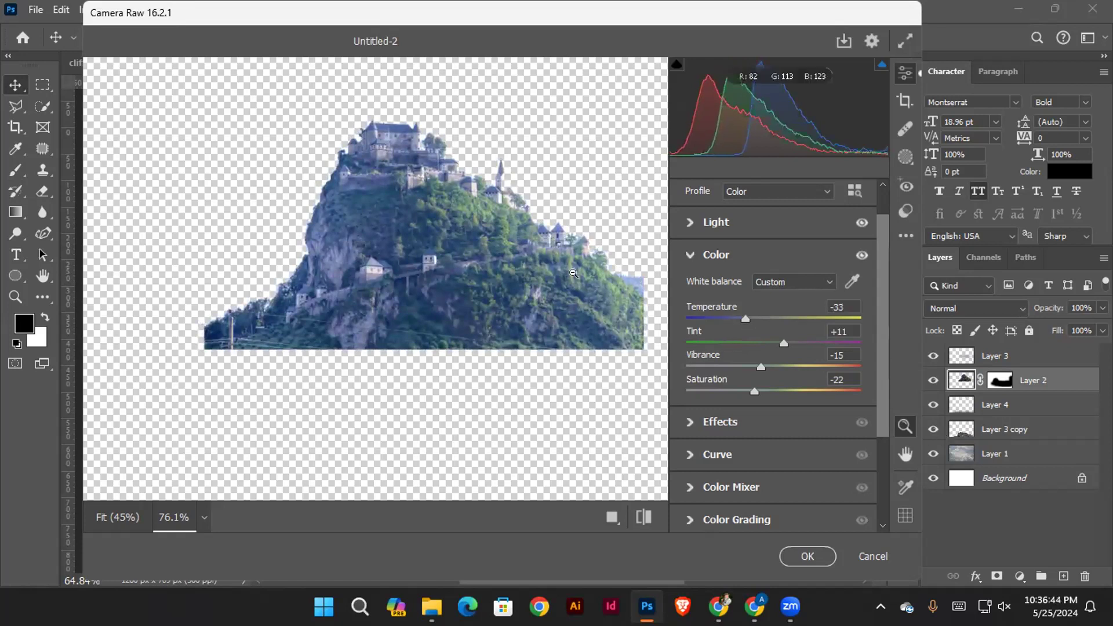
{"action": "left_click", "coordinate": [807, 556]}
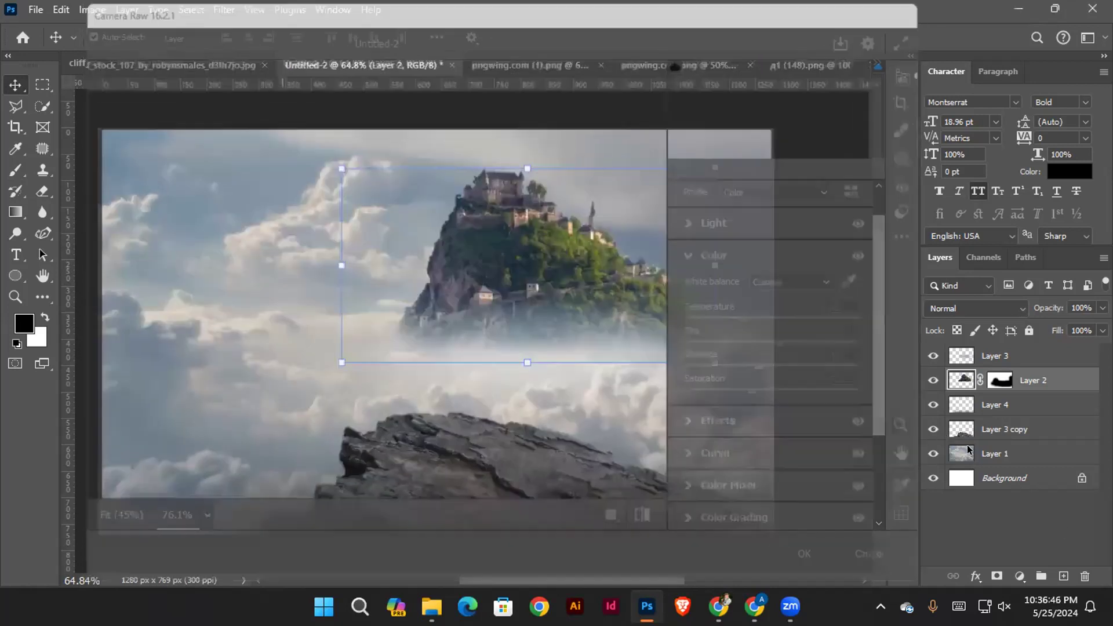
{"action": "left_click", "coordinate": [800, 375]}
{"action": "mouse_move", "coordinate": [559, 264]}
{"action": "left_mouse_down"}
{"action": "mouse_move", "coordinate": [603, 265]}
{"action": "mouse_move", "coordinate": [561, 266]}
{"action": "left_mouse_up"}
{"action": "left_click", "coordinate": [601, 321]}
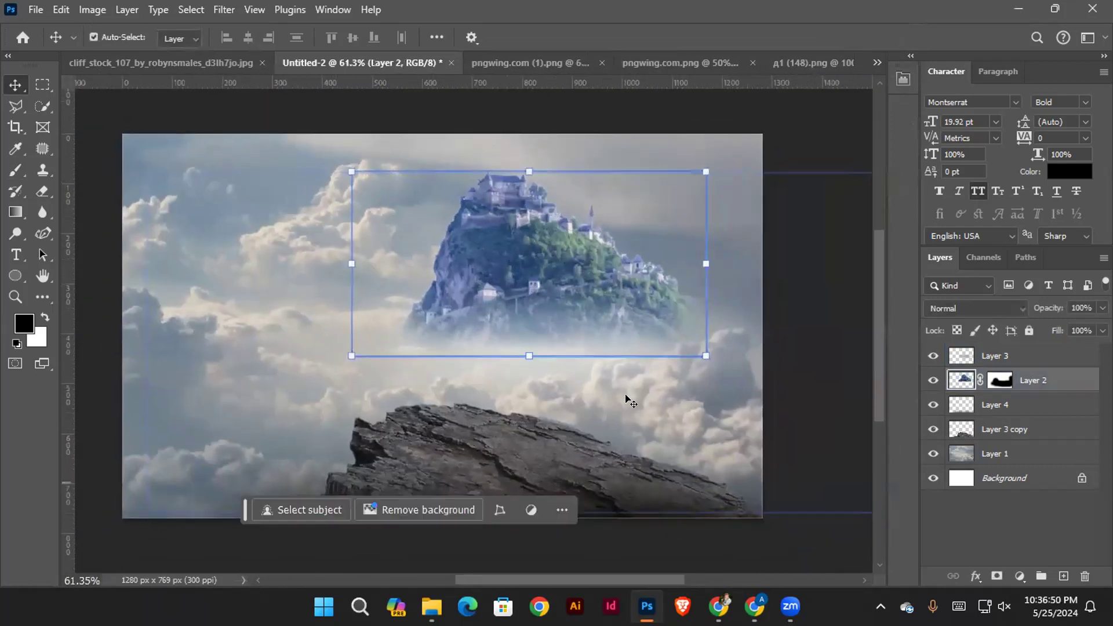
{"action": "left_click", "coordinate": [790, 396]}
{"action": "left_click_drag", "start_coordinate": [525, 342], "coordinate": [547, 338]}
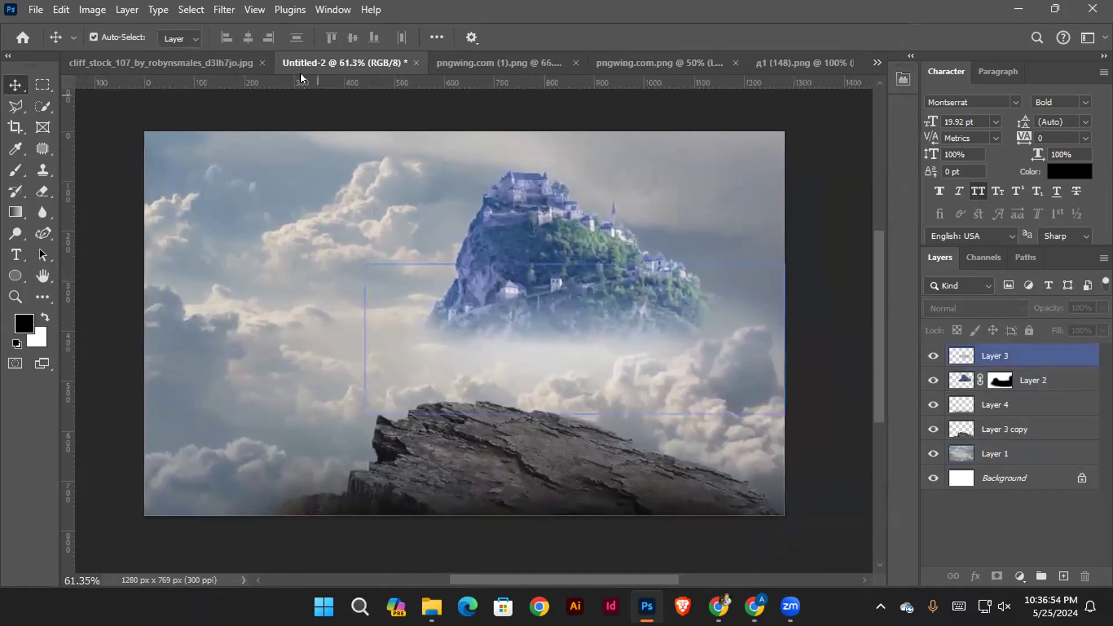
Close the cliff_stock_107 document without saving its changes
{"action": "left_click", "coordinate": [176, 61]}
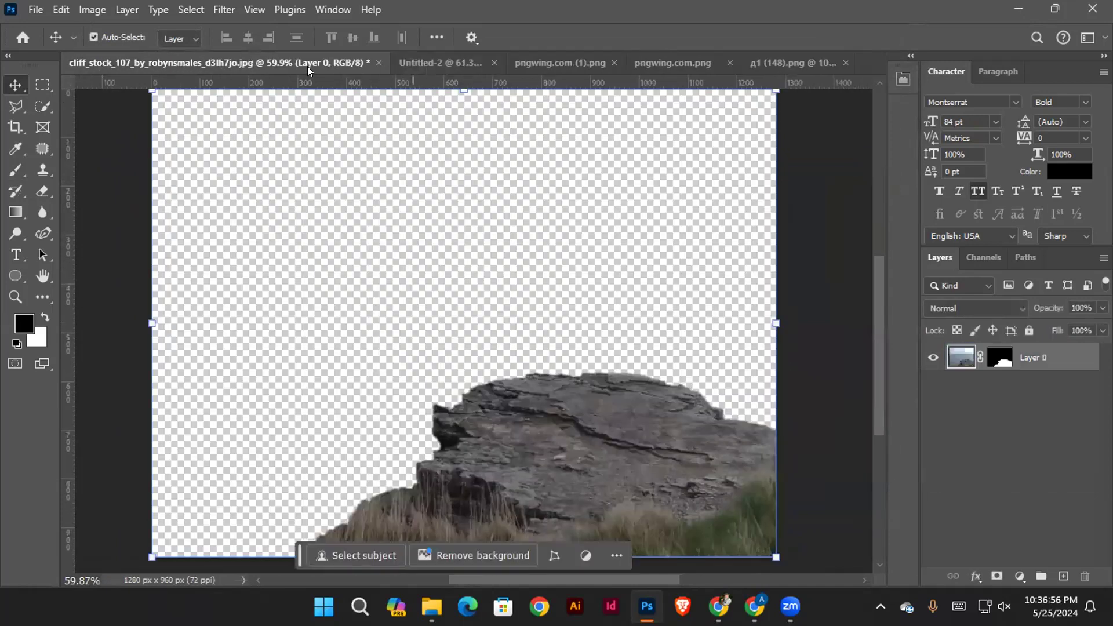
{"action": "left_click", "coordinate": [379, 62]}
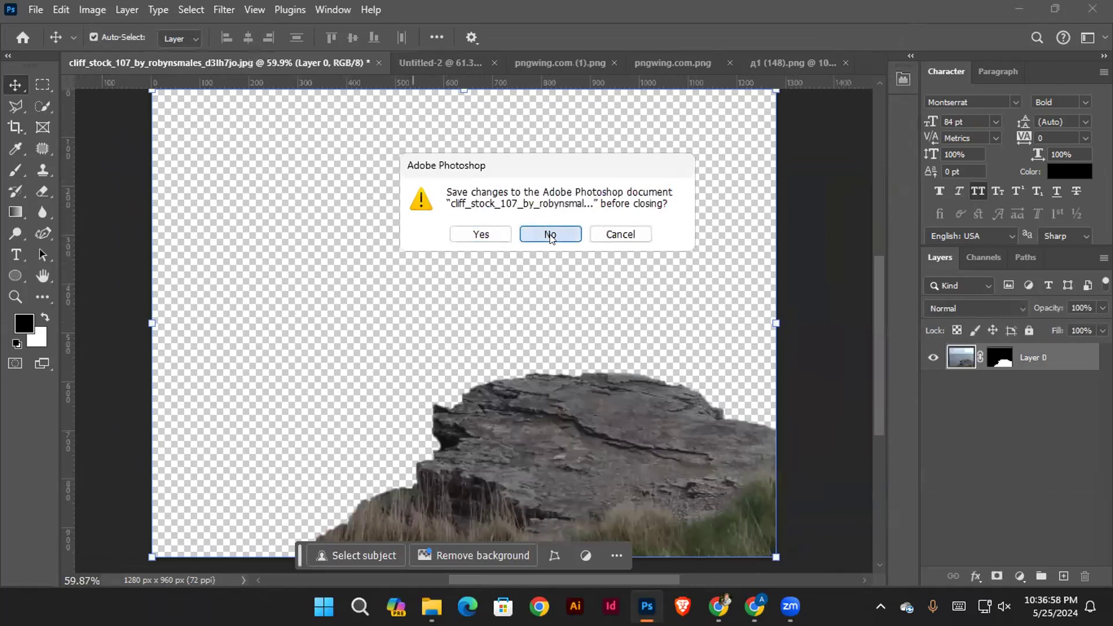
{"action": "left_click", "coordinate": [550, 234]}
Copy the tree from pngwing.com.png into Untitled-2, scaled to about 62%, with its crown in the lower-left corner of the image
{"action": "left_click", "coordinate": [255, 64]}
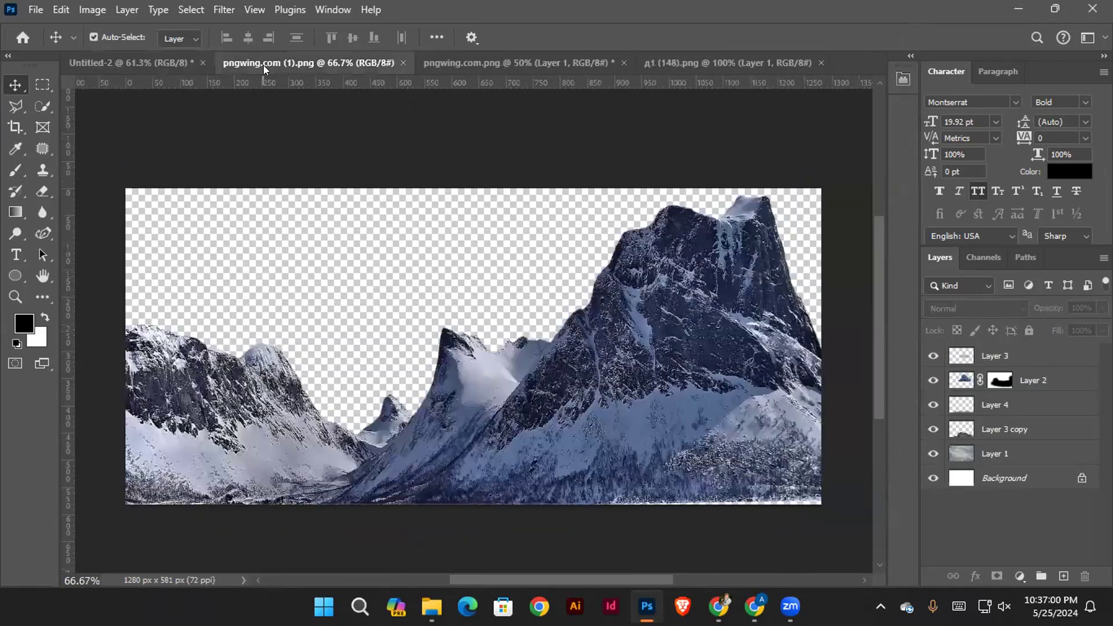
{"action": "left_click", "coordinate": [496, 57]}
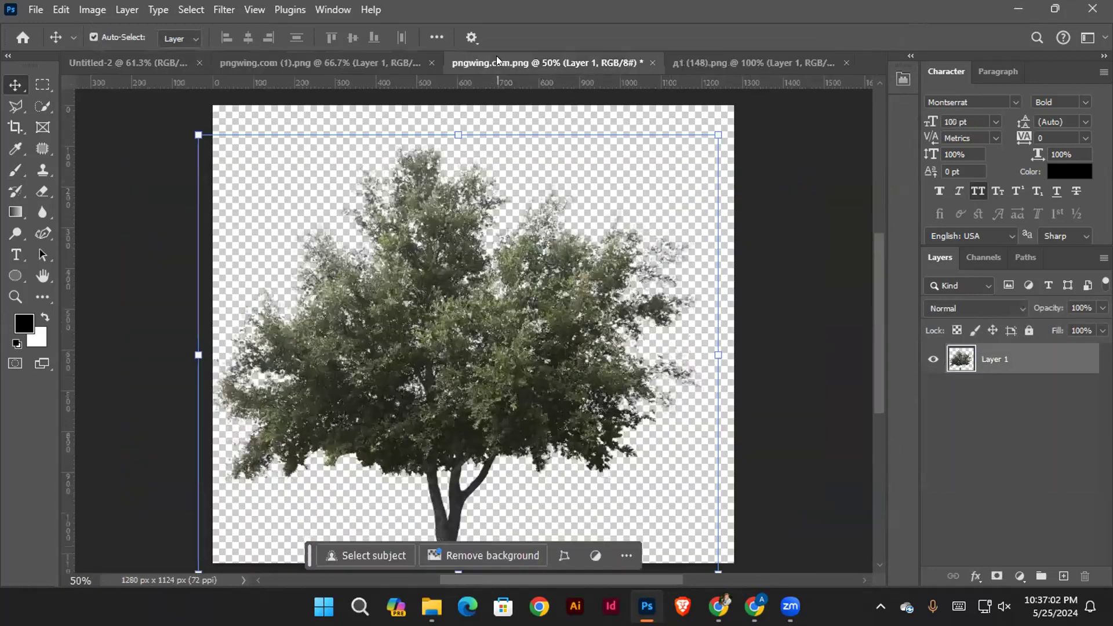
{"action": "key", "text": "ctrl+0"}
{"action": "left_click_drag", "start_coordinate": [534, 346], "coordinate": [425, 335]}
{"action": "left_click_drag", "start_coordinate": [501, 302], "coordinate": [448, 300]}
{"action": "left_click_drag", "start_coordinate": [621, 314], "coordinate": [505, 315]}
{"action": "left_click_drag", "start_coordinate": [366, 408], "coordinate": [357, 415]}
{"action": "left_click_drag", "start_coordinate": [415, 347], "coordinate": [458, 370]}
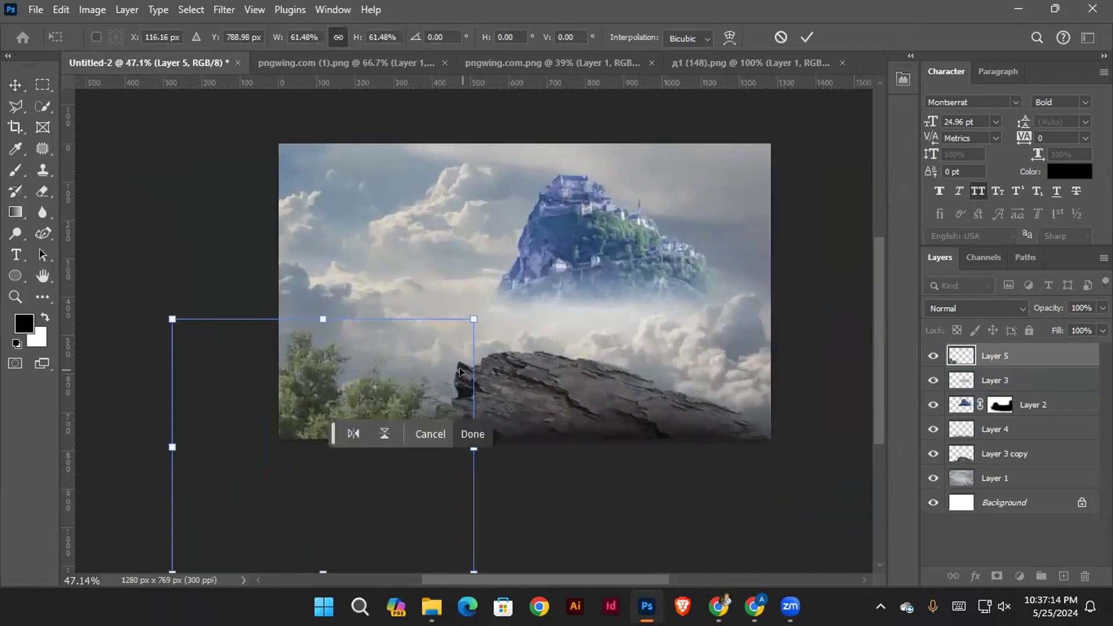
{"action": "left_click_drag", "start_coordinate": [468, 313], "coordinate": [478, 309]}
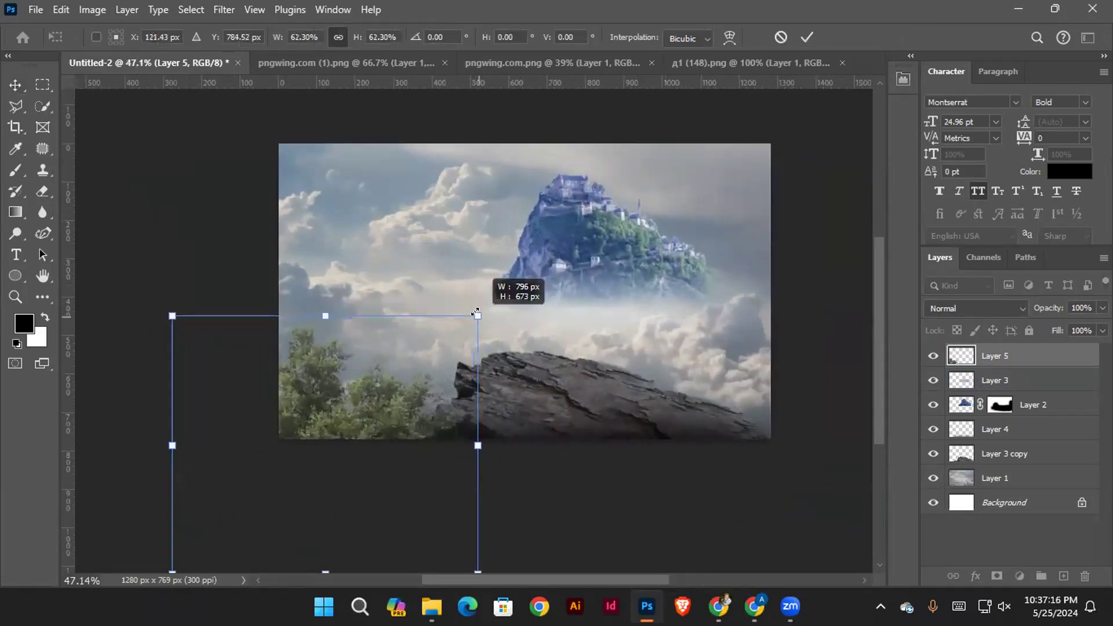
{"action": "left_click", "coordinate": [811, 36]}
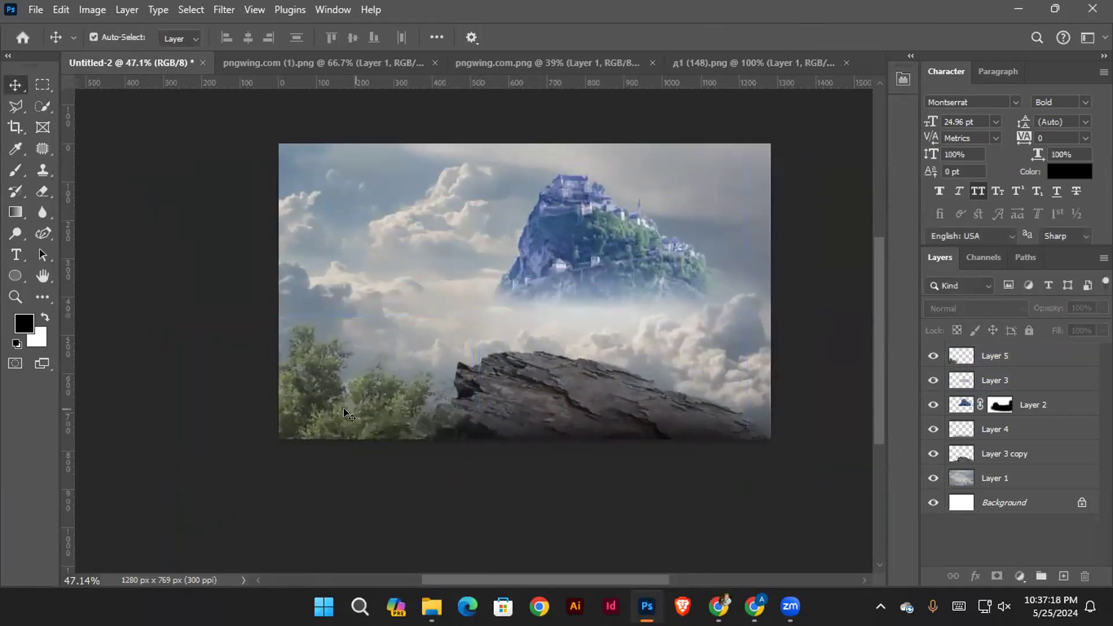
Rotate the tree 8.77 degrees clockwise and shift it slightly so it leans toward the cliff rock
{"action": "left_click_drag", "start_coordinate": [492, 317], "coordinate": [472, 351]}
{"action": "left_click_drag", "start_coordinate": [340, 400], "coordinate": [343, 407]}
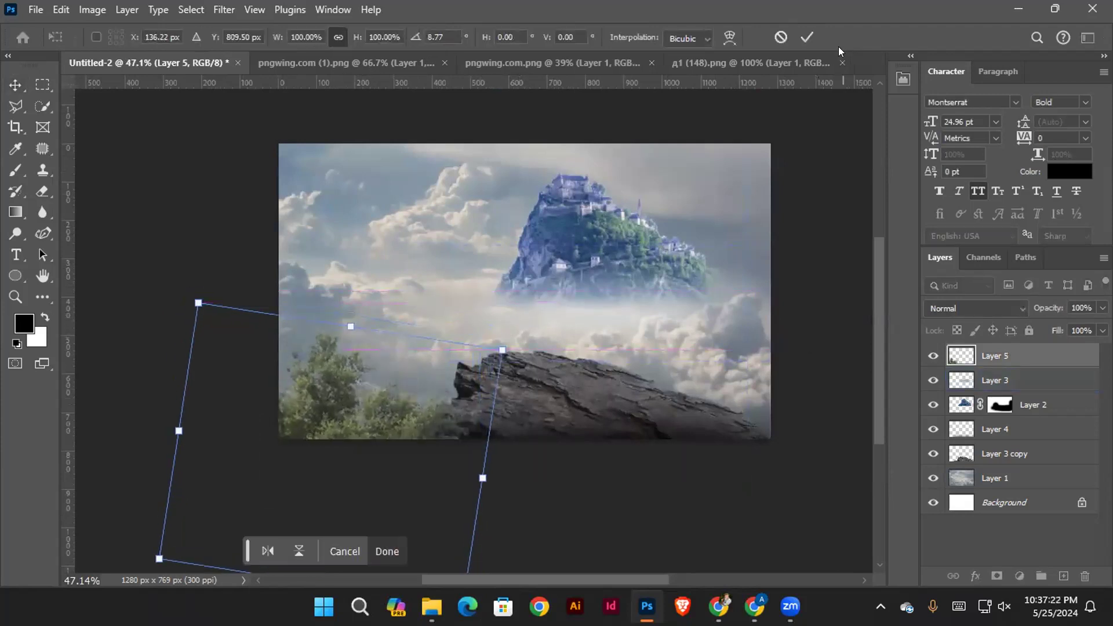
{"action": "left_click", "coordinate": [807, 39]}
Duplicate the tree and place the copy in the lower-right corner of the image over the cliff rock
{"action": "left_click", "coordinate": [267, 390]}
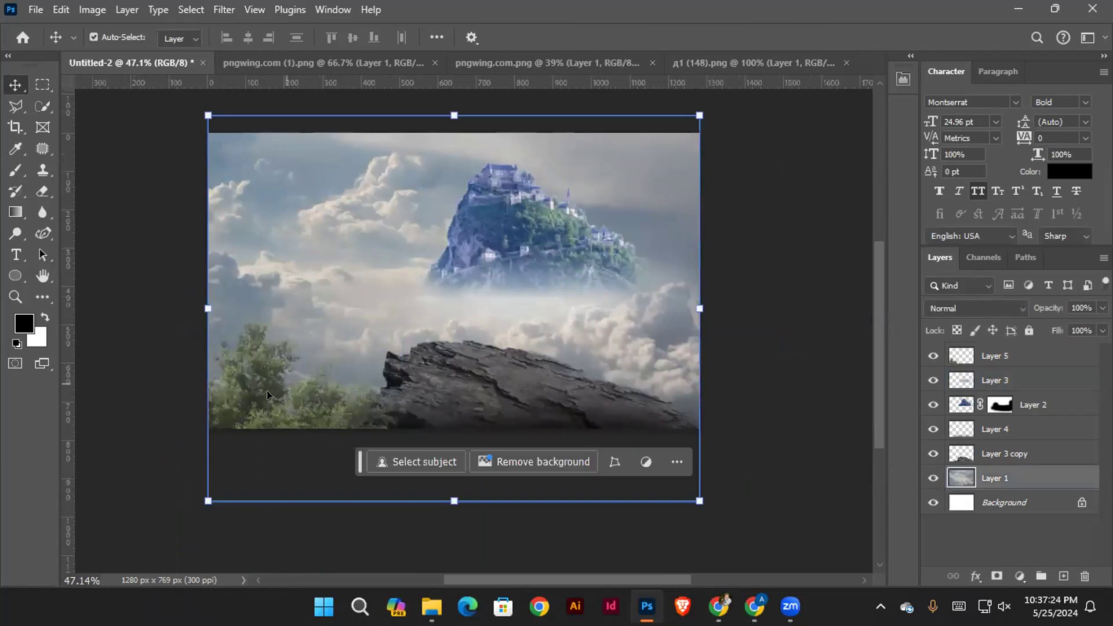
{"action": "left_click", "coordinate": [266, 394]}
{"action": "left_click_drag", "start_coordinate": [248, 399], "coordinate": [655, 405]}
{"action": "left_click_drag", "start_coordinate": [622, 349], "coordinate": [753, 385]}
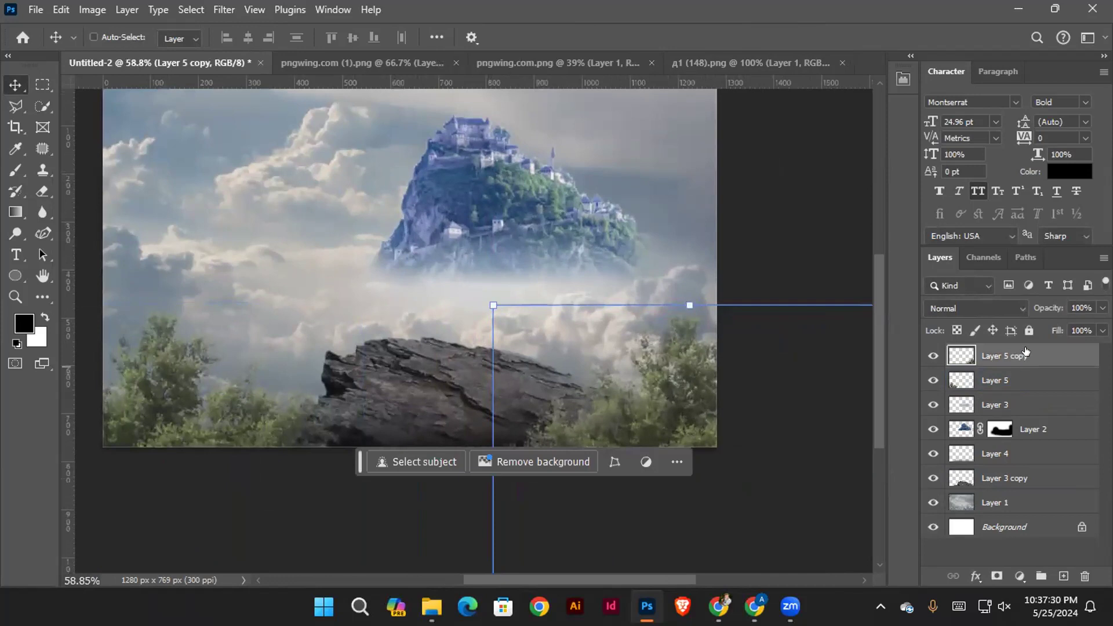
Move the tree copy down the layer stack to directly below the cliff rock layer
{"action": "key", "text": "ctrl+bracketleft"}
{"action": "key", "text": "ctrl+bracketleft"}
{"action": "key", "text": "ctrl+bracketleft"}
{"action": "key", "text": "ctrl+bracketleft"}
{"action": "key", "text": "ctrl+bracketleft"}
{"action": "key", "text": "ctrl+bracketleft"}
{"action": "key", "text": "ctrl+bracketright"}
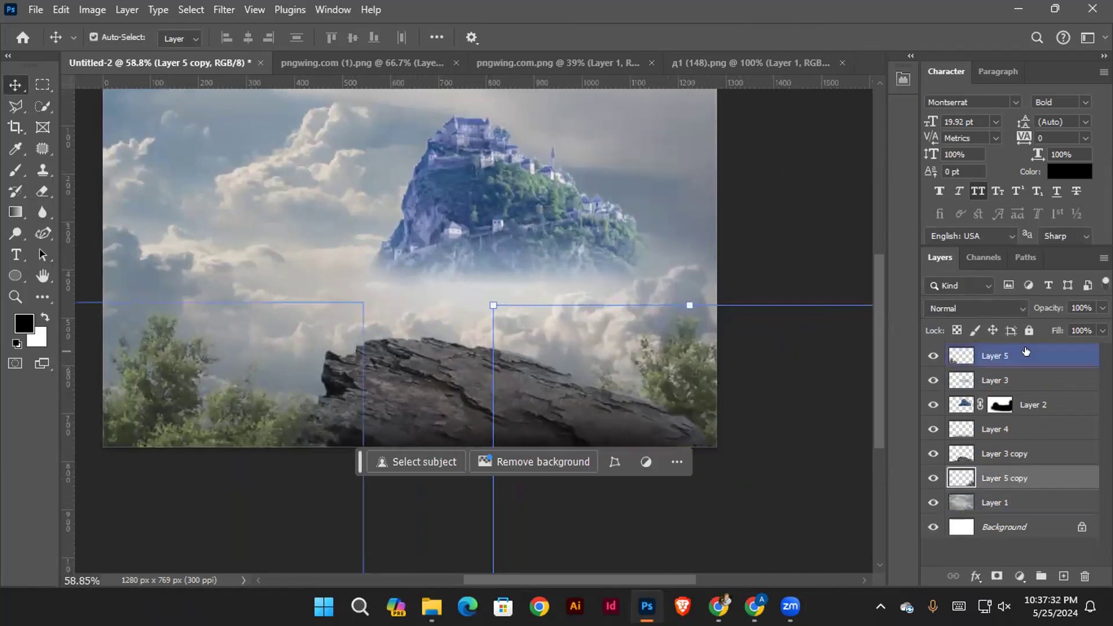
Shift the lower-left tree slightly right toward the cliff rock
{"action": "left_click", "coordinate": [795, 228], "text": "ctrl"}
{"action": "left_click_drag", "start_coordinate": [671, 326], "coordinate": [672, 370]}
{"action": "left_click_drag", "start_coordinate": [334, 379], "coordinate": [571, 356]}
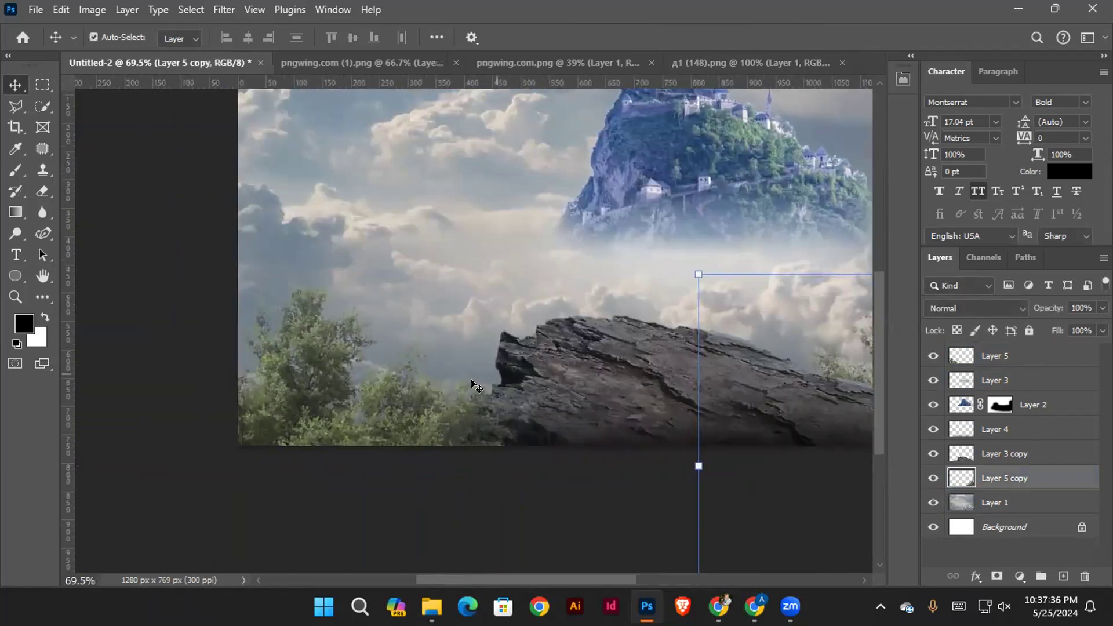
{"action": "left_click_drag", "start_coordinate": [262, 391], "coordinate": [287, 387]}
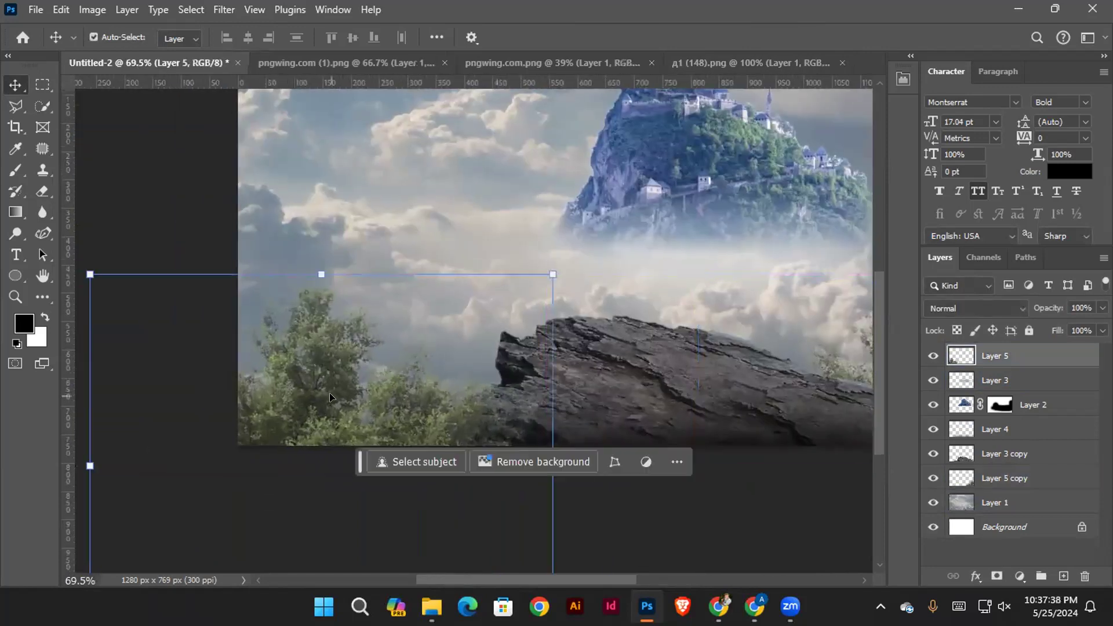
{"action": "scroll", "coordinate": [317, 376], "scroll_direction": "down", "scroll_amount": 1}
{"action": "left_click_drag", "start_coordinate": [561, 296], "coordinate": [415, 314]}
{"action": "left_click_drag", "start_coordinate": [579, 271], "coordinate": [540, 281]}
{"action": "left_click", "coordinate": [787, 243]}
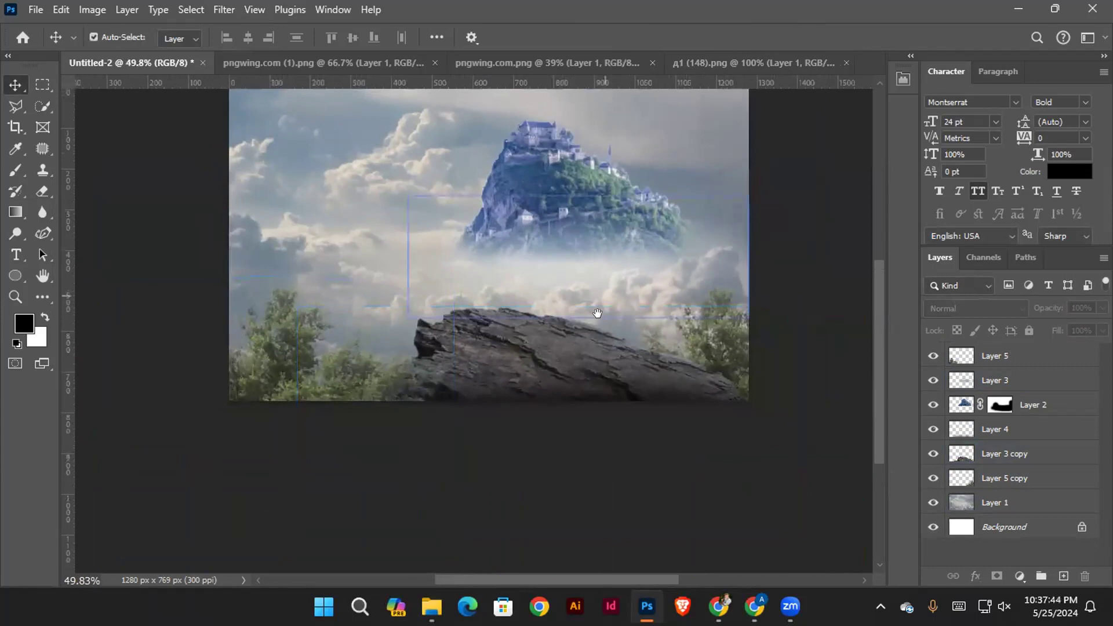
{"action": "left_click_drag", "start_coordinate": [597, 313], "coordinate": [602, 323]}
{"action": "left_click", "coordinate": [601, 322]}
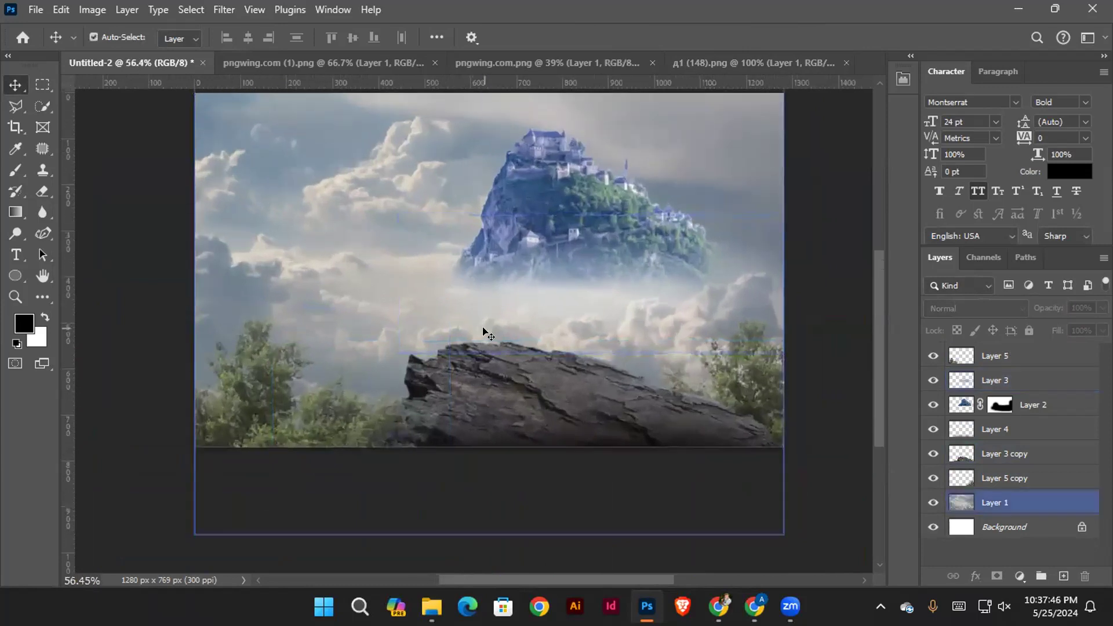
Examine how the lower-left tree's colour and brightness sit against the clouds and the cliff rock
{"action": "left_click_drag", "start_coordinate": [350, 363], "coordinate": [401, 347]}
{"action": "left_click_drag", "start_coordinate": [292, 348], "coordinate": [318, 348]}
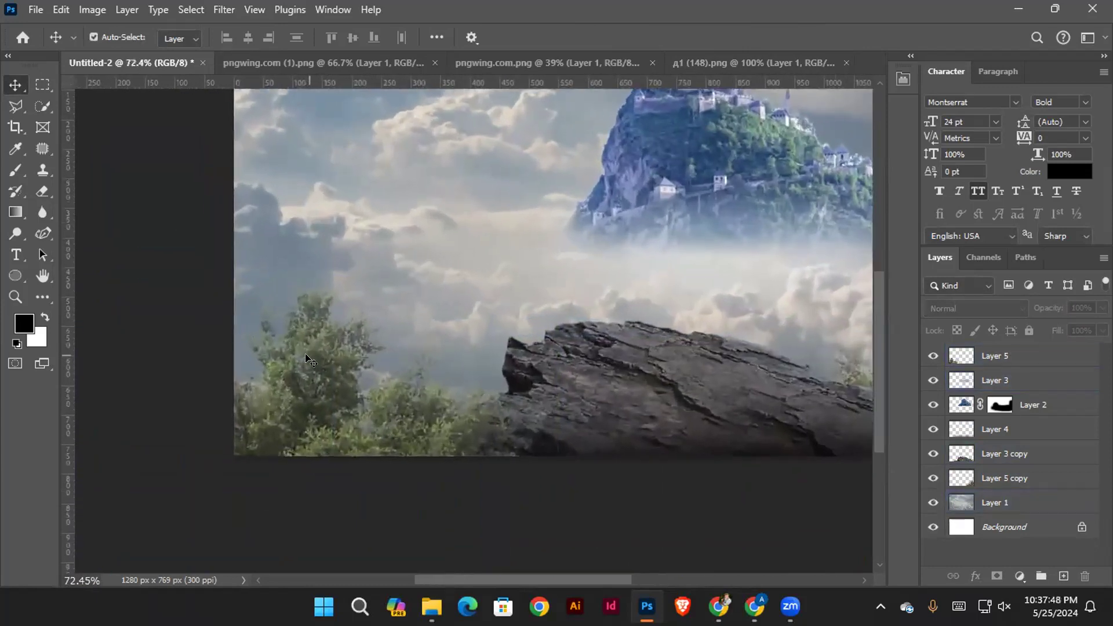
{"action": "left_click", "coordinate": [326, 378]}
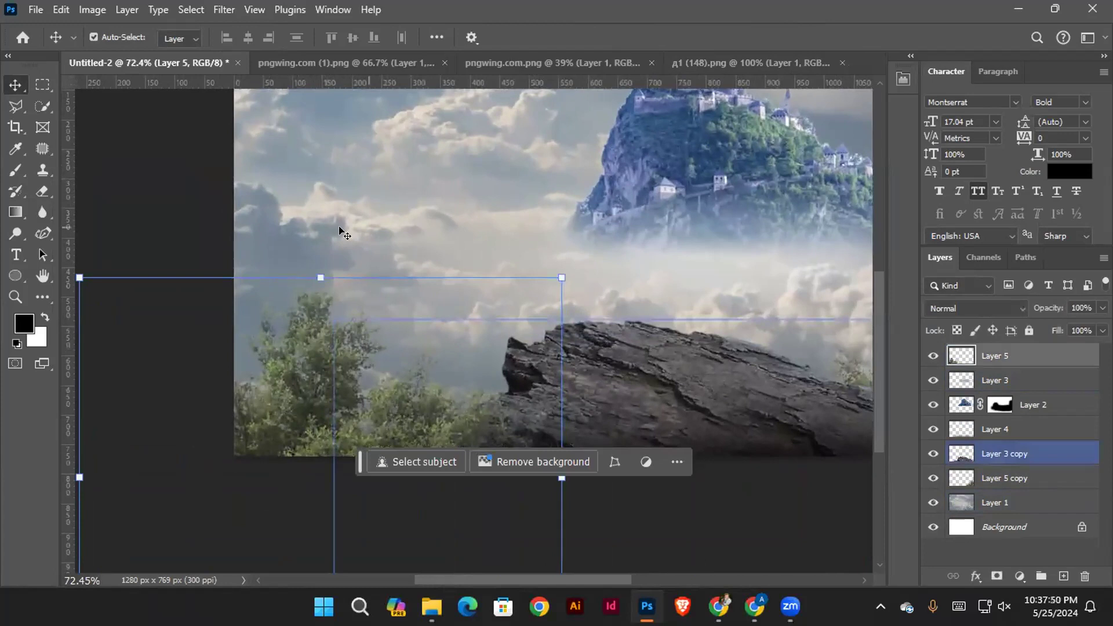
{"action": "left_click", "coordinate": [180, 230]}
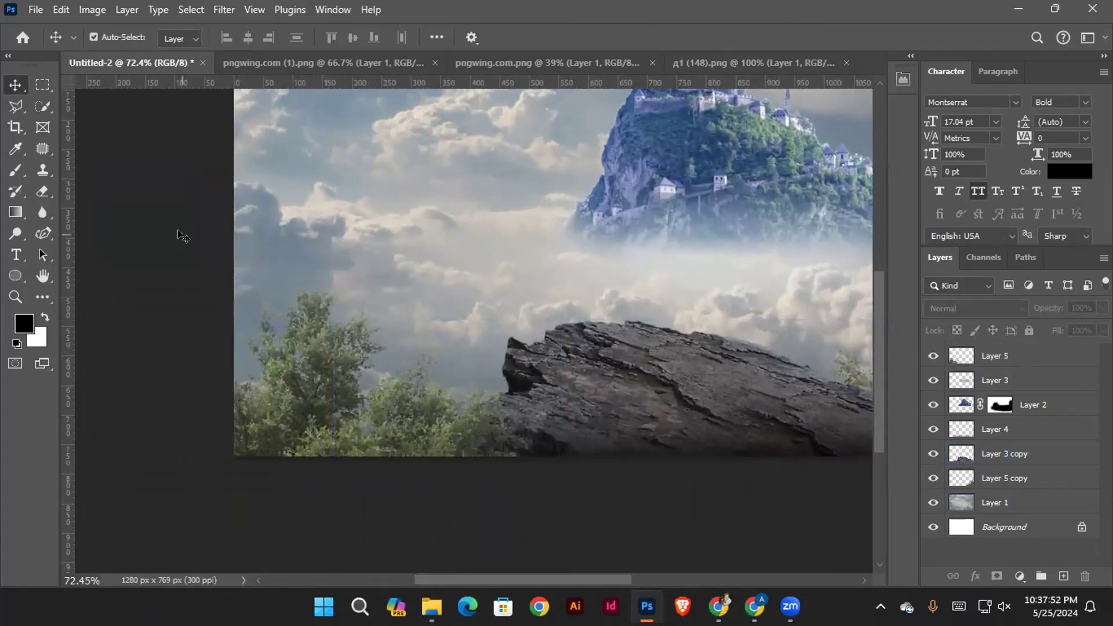
{"action": "left_click", "coordinate": [407, 335]}
{"action": "left_click_drag", "start_coordinate": [409, 335], "coordinate": [364, 358]}
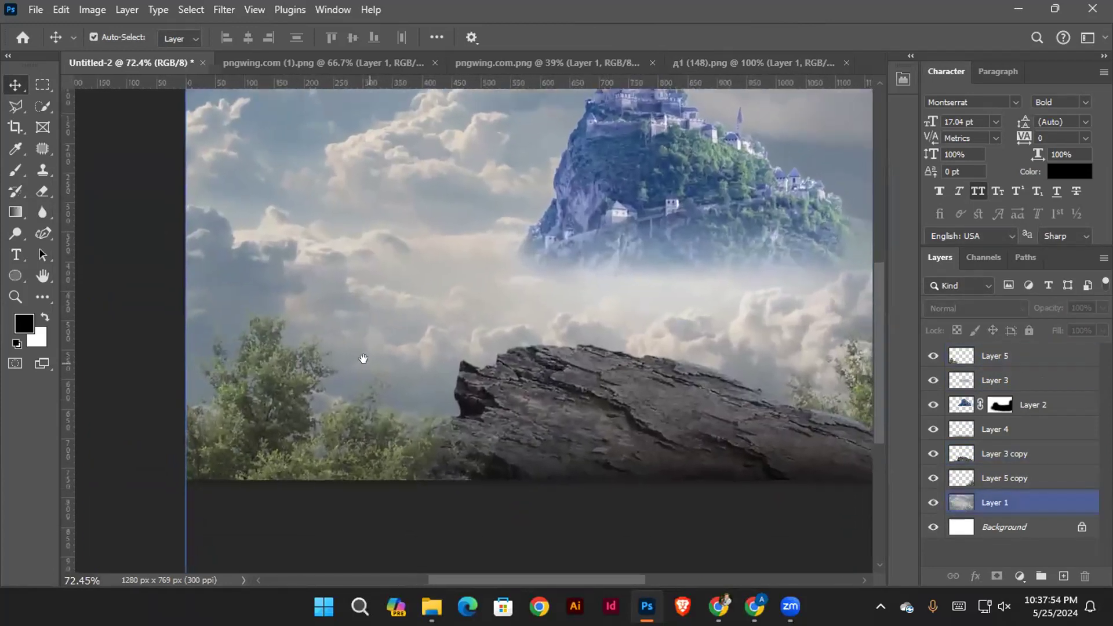
{"action": "left_click", "coordinate": [166, 298]}
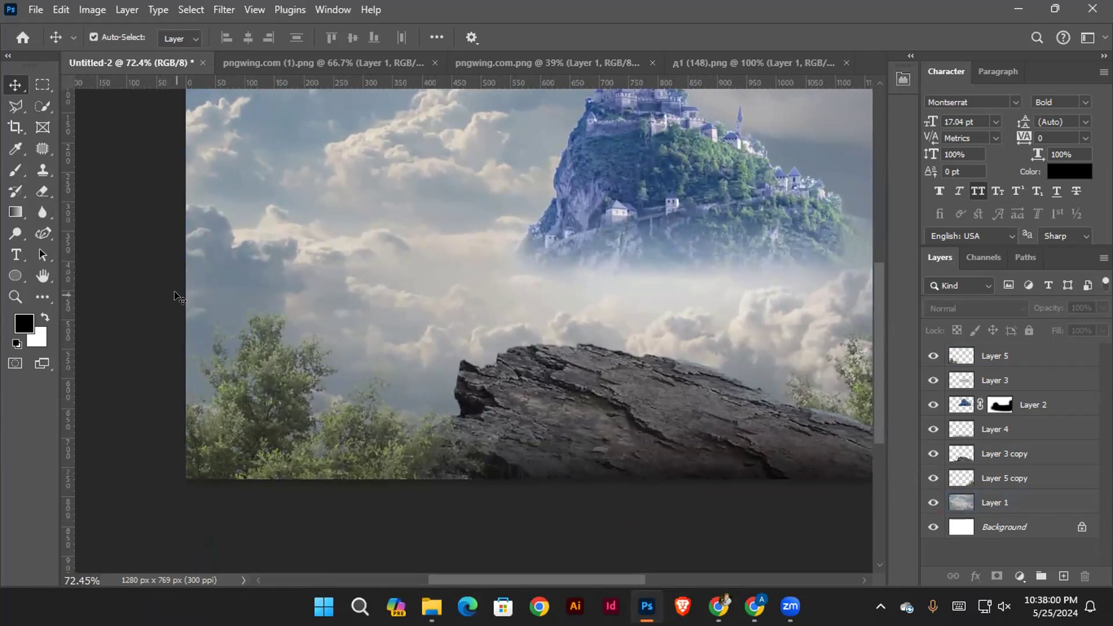
{"action": "left_click", "coordinate": [250, 412]}
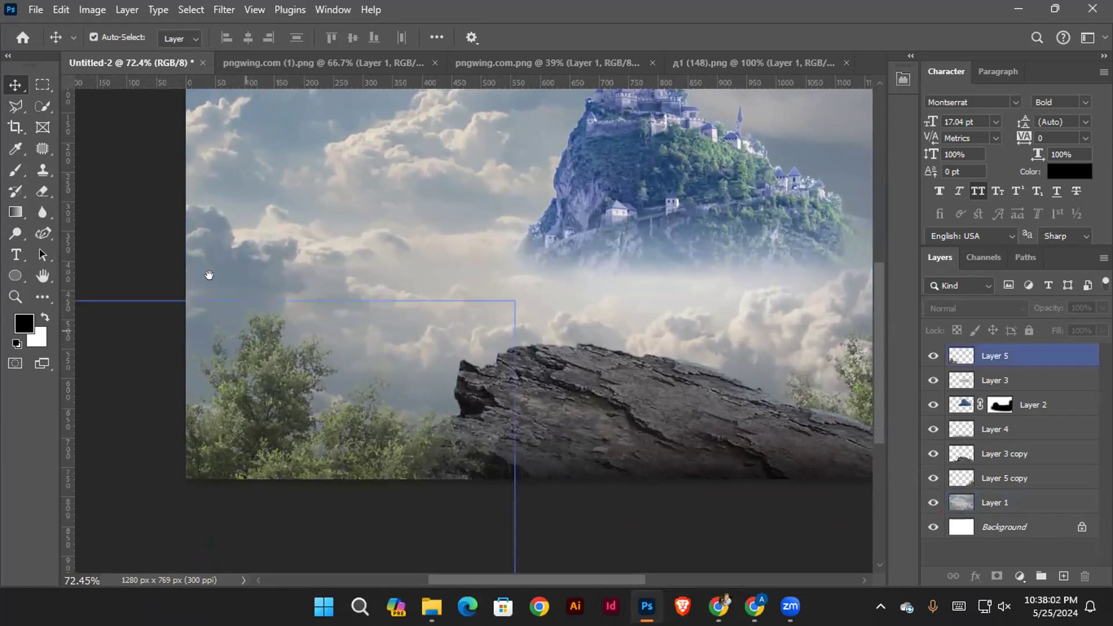
{"action": "left_click_drag", "start_coordinate": [305, 374], "coordinate": [331, 356]}
{"action": "left_click", "coordinate": [280, 360]}
{"action": "left_click", "coordinate": [302, 357]}
{"action": "left_click", "coordinate": [332, 356]}
{"action": "left_click", "coordinate": [189, 208]}
Add a Curves adjustment clipped to the lower-left tree on Layer 5 and lower its white point to darken the foliage
{"action": "left_click", "coordinate": [293, 327]}
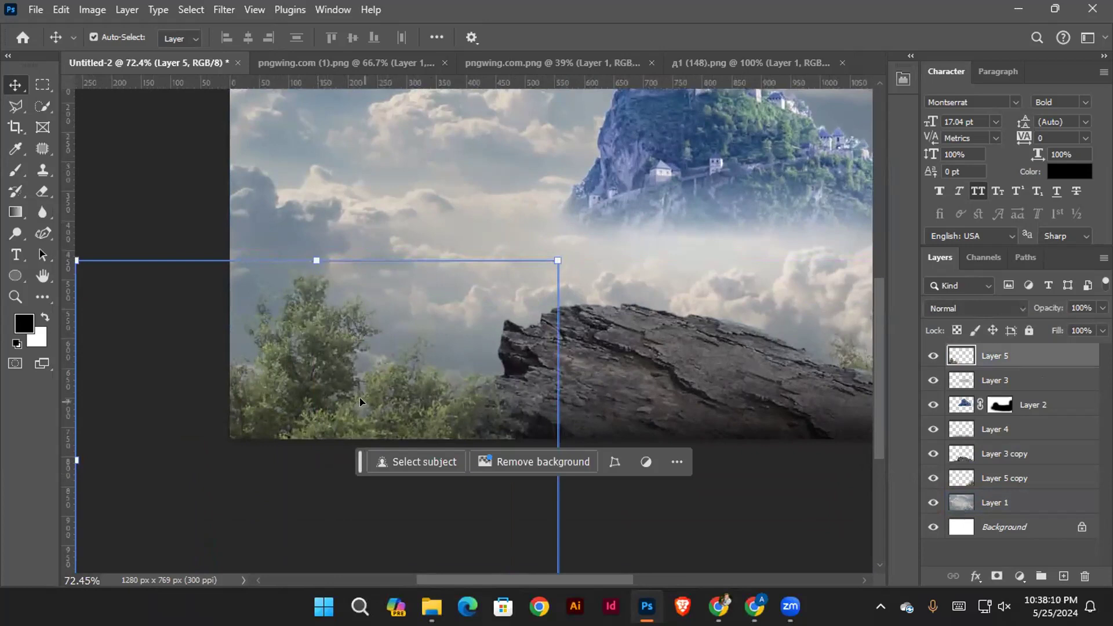
{"action": "left_click", "coordinate": [306, 335]}
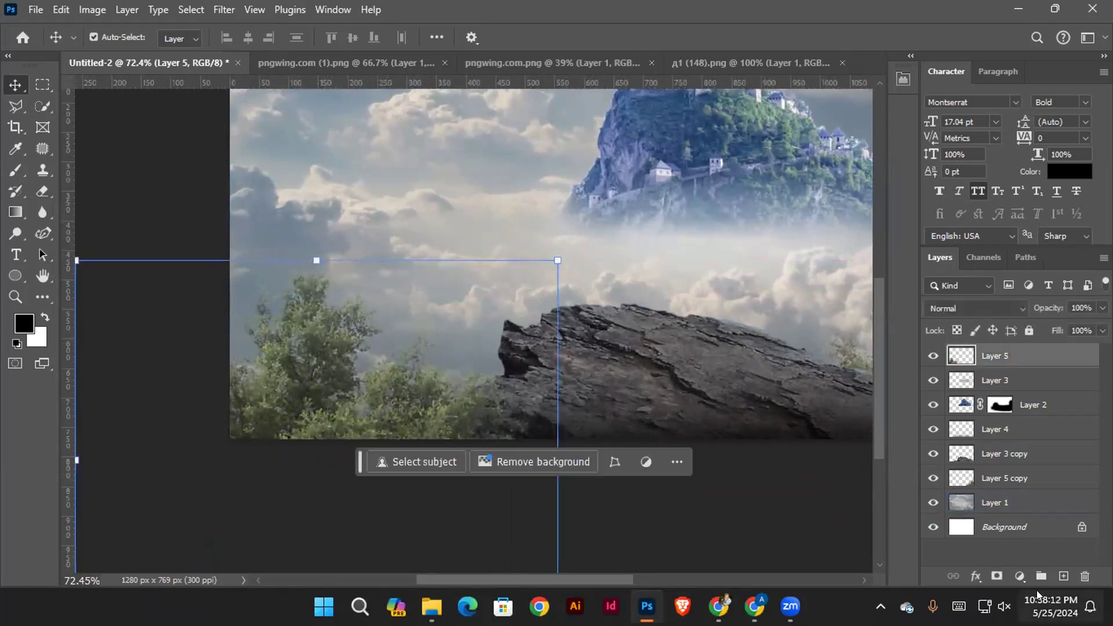
{"action": "left_click", "coordinate": [1019, 576]}
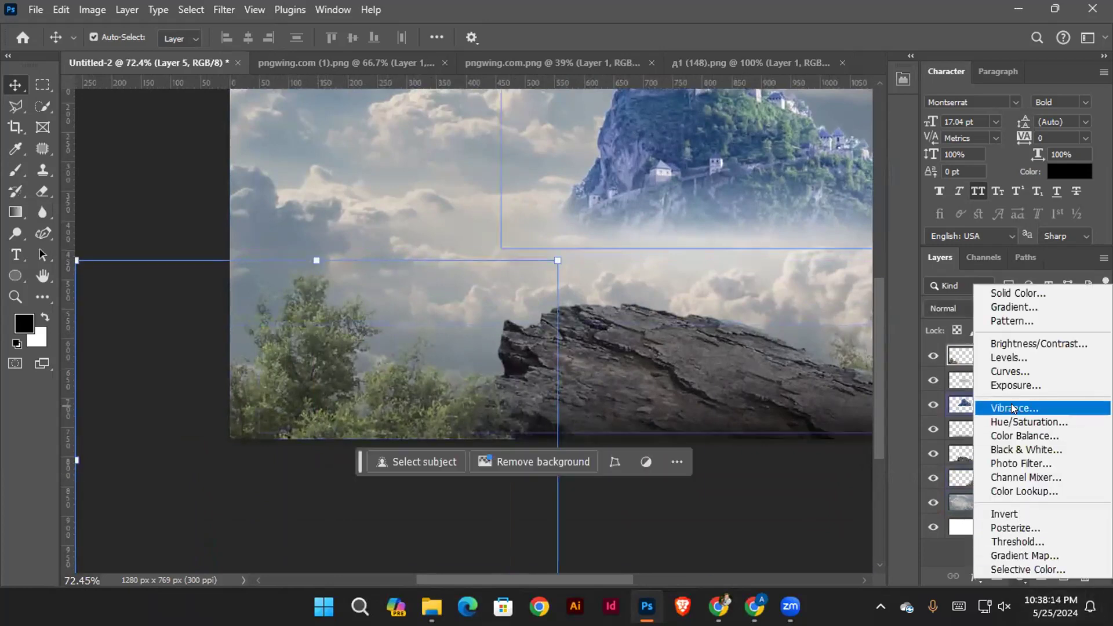
{"action": "left_click", "coordinate": [1042, 372]}
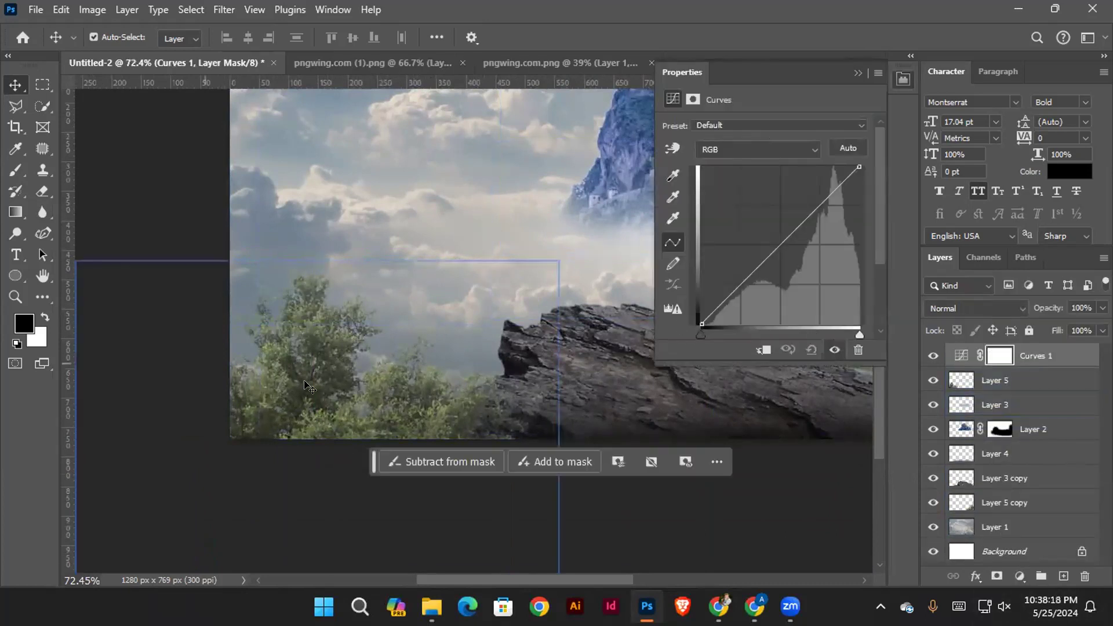
{"action": "left_click", "coordinate": [985, 381]}
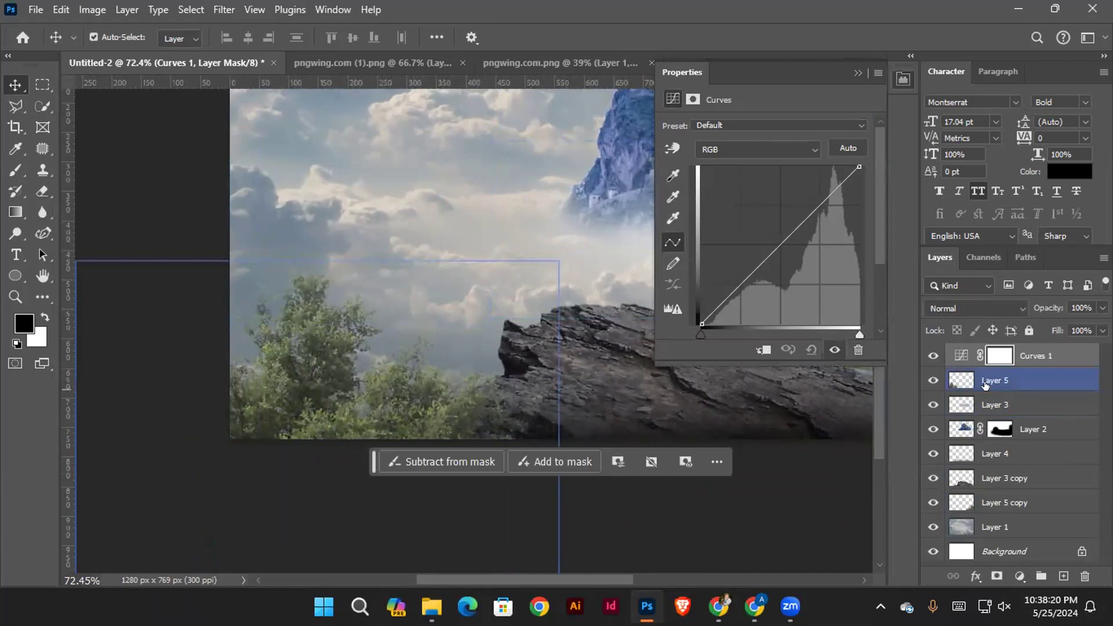
{"action": "left_click_drag", "start_coordinate": [855, 164], "coordinate": [863, 231]}
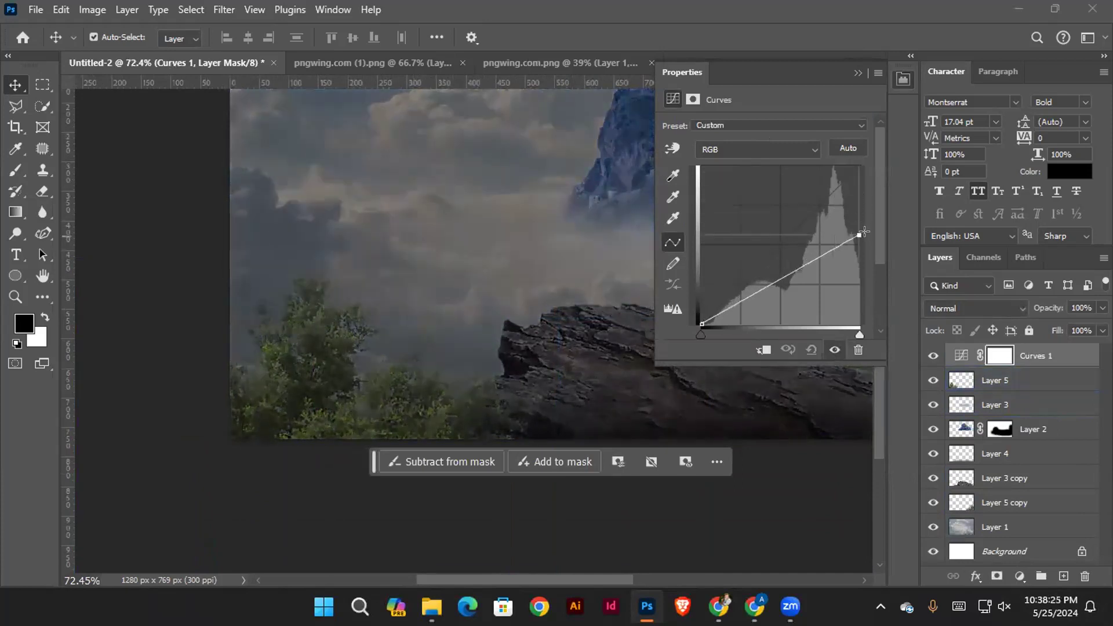
{"action": "left_click", "coordinate": [762, 350]}
{"action": "left_click_drag", "start_coordinate": [857, 234], "coordinate": [859, 275]}
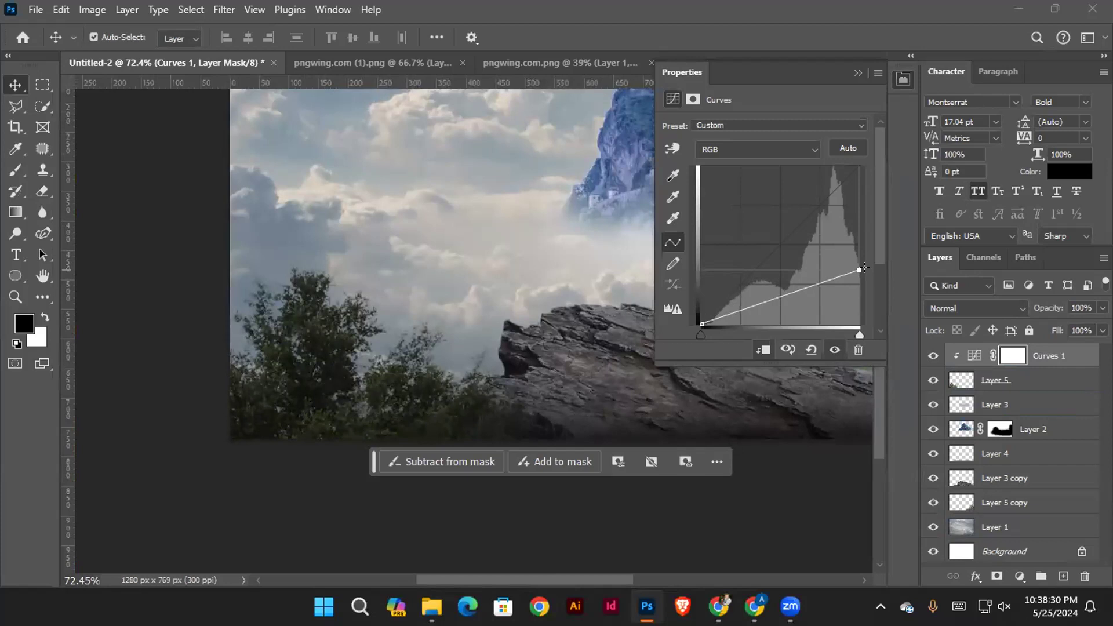
Check the darkened lower-left tree's tone and leaf edges against the clouds and the cliff rock
{"action": "left_click_drag", "start_coordinate": [409, 361], "coordinate": [487, 345]}
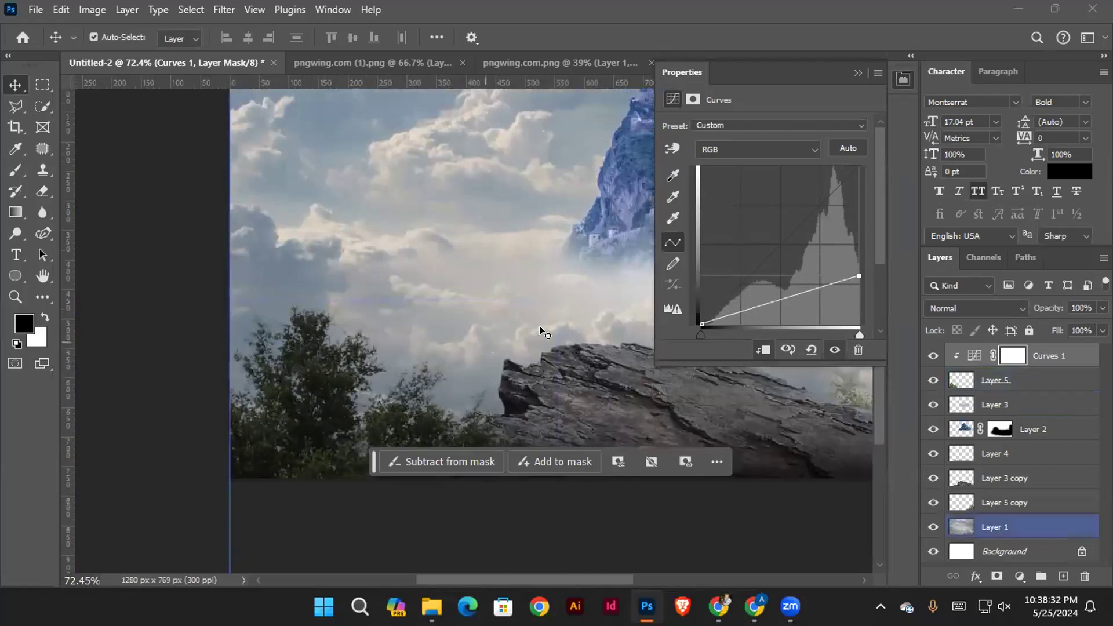
{"action": "scroll", "coordinate": [534, 326], "scroll_direction": "up", "scroll_amount": 1}
{"action": "left_click_drag", "start_coordinate": [505, 298], "coordinate": [467, 292]}
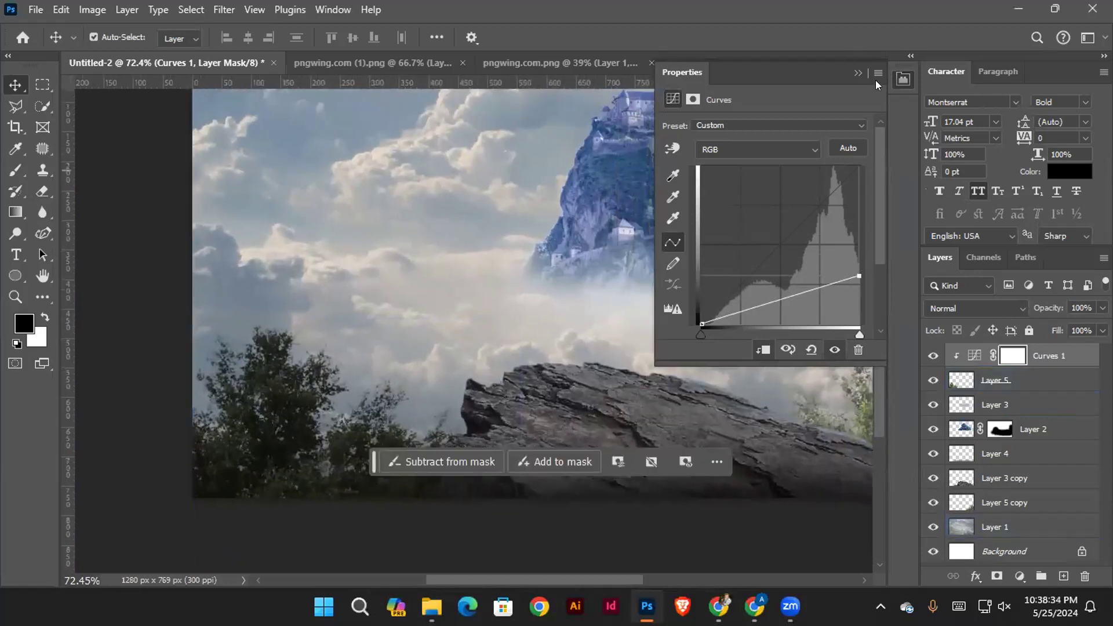
{"action": "left_click", "coordinate": [856, 74]}
{"action": "left_click", "coordinate": [127, 268]}
{"action": "left_click_drag", "start_coordinate": [298, 399], "coordinate": [240, 285]}
{"action": "left_click", "coordinate": [328, 356], "text": "ctrl"}
{"action": "left_click", "coordinate": [525, 423]}
{"action": "key", "text": "alt+period"}
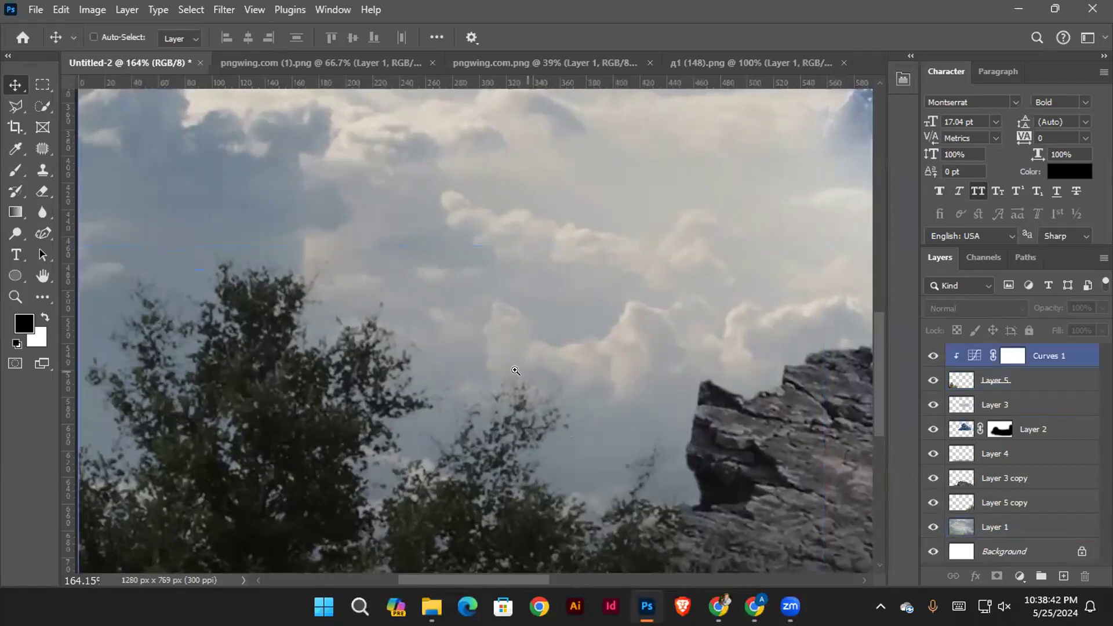
{"action": "left_click_drag", "start_coordinate": [514, 371], "coordinate": [478, 364]}
Paint black on the Curves 1 mask over the left treetops with a 154 px brush at 27% opacity to restore light
{"action": "left_click", "coordinate": [355, 396]}
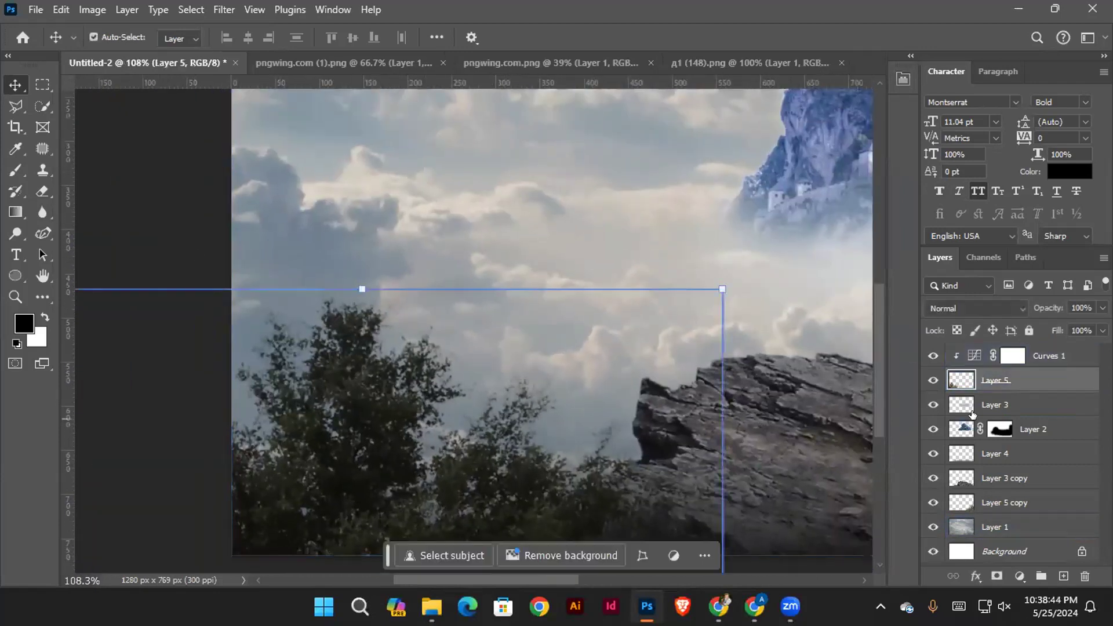
{"action": "left_click", "coordinate": [1010, 355]}
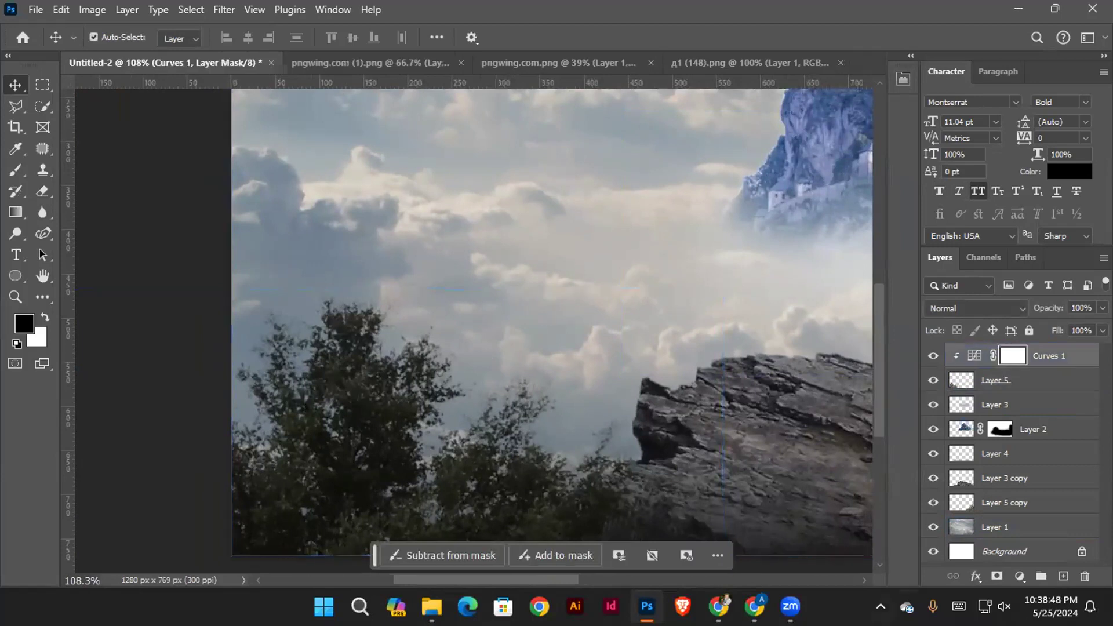
{"action": "left_click", "coordinate": [16, 169]}
{"action": "scroll", "coordinate": [481, 292], "scroll_direction": "up", "scroll_amount": 1}
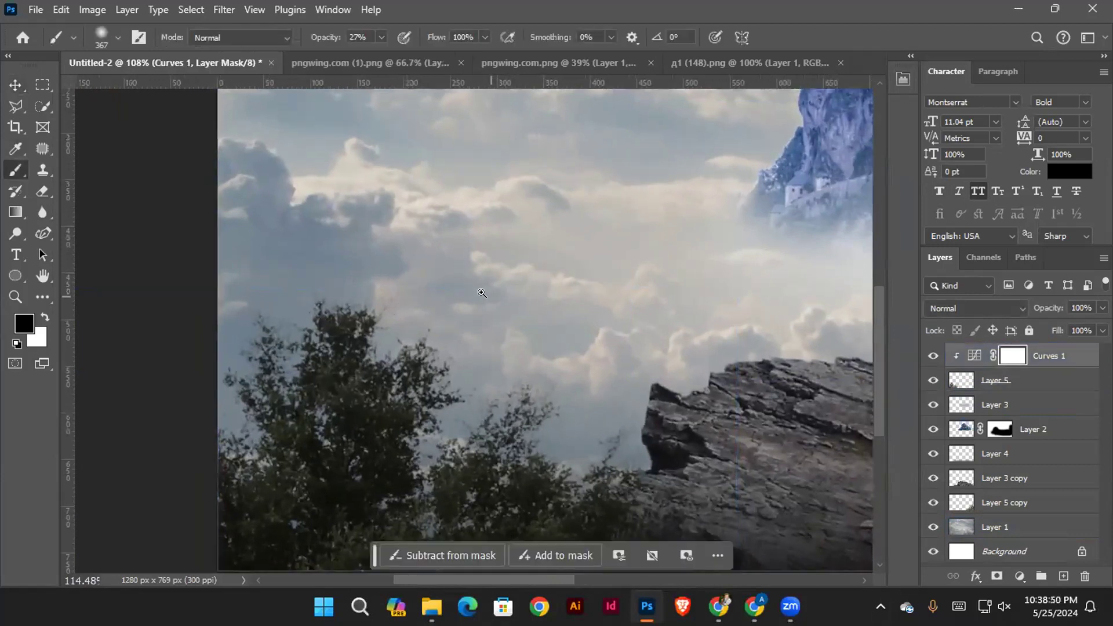
{"action": "left_click_drag", "start_coordinate": [407, 268], "coordinate": [355, 261]}
{"action": "mouse_move", "coordinate": [412, 294]}
{"action": "left_mouse_down"}
{"action": "mouse_move", "coordinate": [374, 256]}
{"action": "mouse_move", "coordinate": [330, 261]}
{"action": "mouse_move", "coordinate": [409, 318]}
{"action": "mouse_move", "coordinate": [462, 325]}
{"action": "mouse_move", "coordinate": [388, 273]}
{"action": "mouse_move", "coordinate": [529, 391]}
{"action": "mouse_move", "coordinate": [372, 290]}
{"action": "mouse_move", "coordinate": [253, 261]}
{"action": "mouse_move", "coordinate": [332, 275]}
{"action": "mouse_move", "coordinate": [460, 354]}
{"action": "left_mouse_up"}
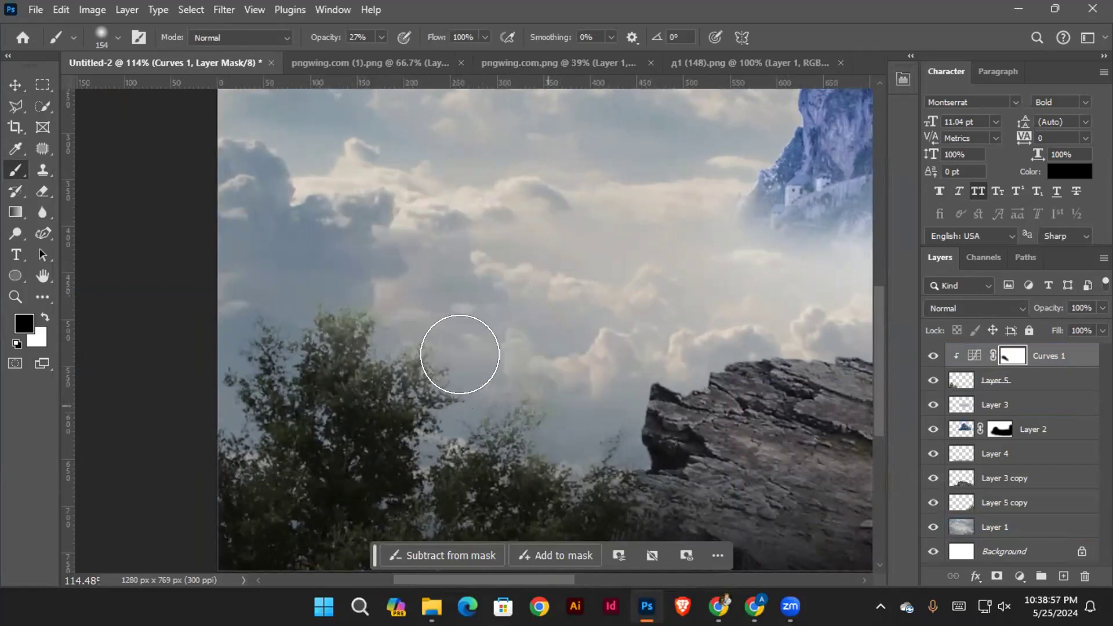
Lower the Curves 1 white point further and paint its mask black at 100% brush opacity along the left tree's upper edges
{"action": "double_click", "coordinate": [971, 355]}
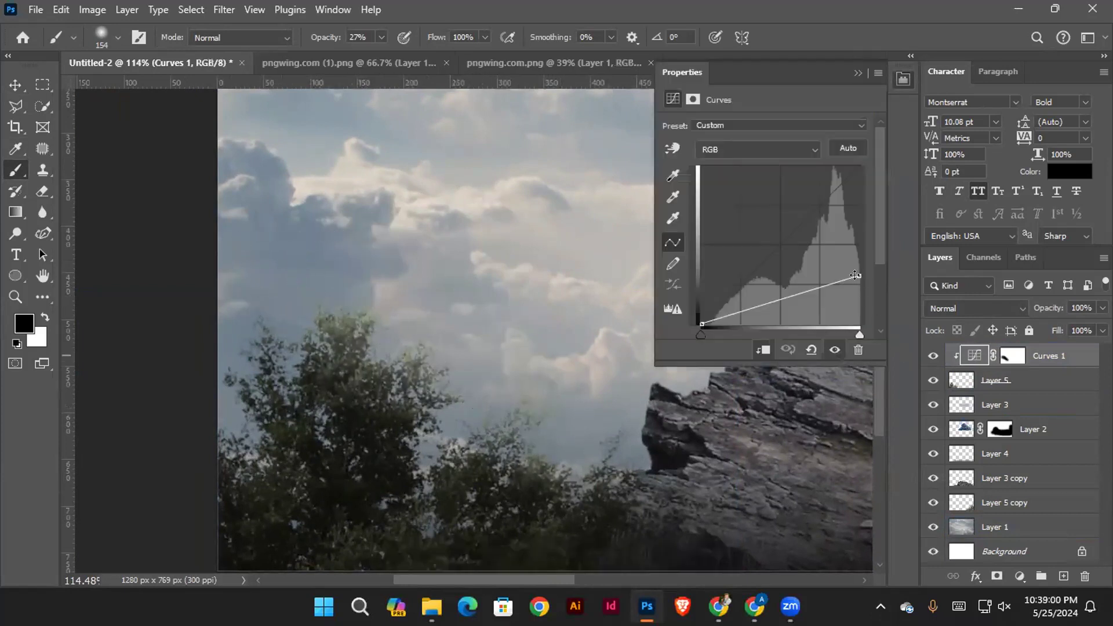
{"action": "left_click_drag", "start_coordinate": [856, 291], "coordinate": [858, 303]}
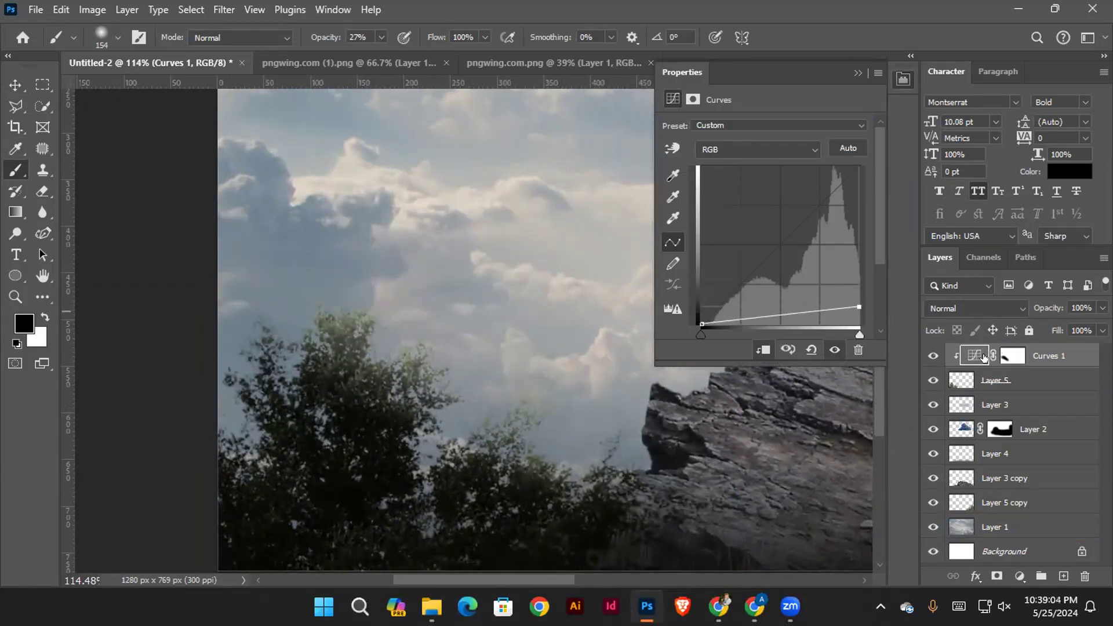
{"action": "left_click", "coordinate": [1009, 353]}
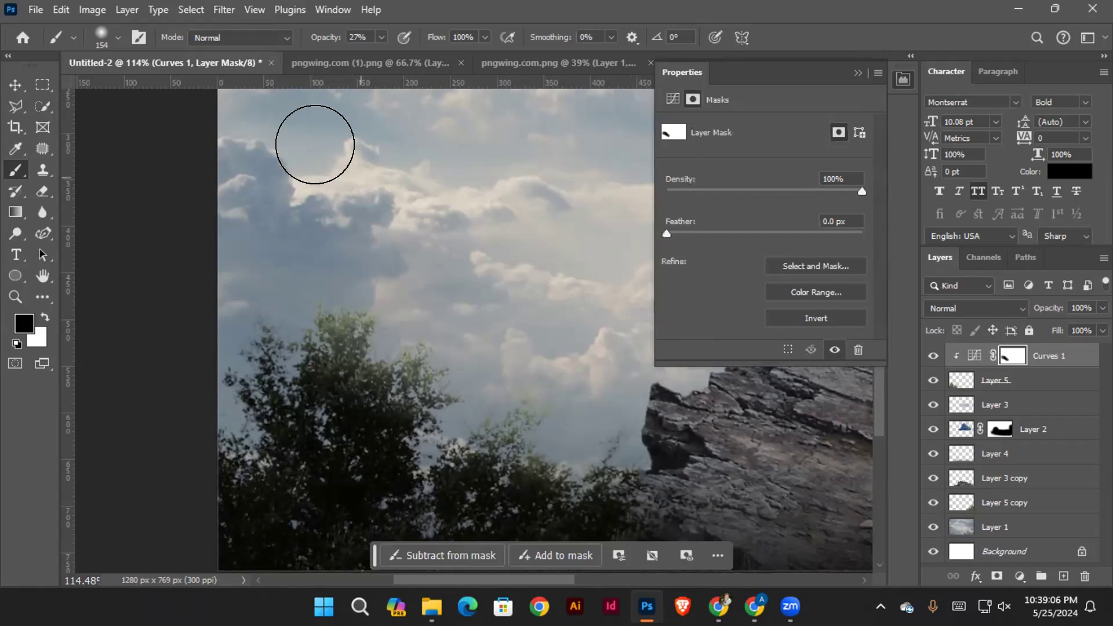
{"action": "mouse_move", "coordinate": [381, 291]}
{"action": "left_mouse_down"}
{"action": "mouse_move", "coordinate": [406, 286]}
{"action": "mouse_move", "coordinate": [434, 300]}
{"action": "mouse_move", "coordinate": [489, 353]}
{"action": "mouse_move", "coordinate": [580, 405]}
{"action": "mouse_move", "coordinate": [470, 362]}
{"action": "left_mouse_up"}
{"action": "left_click_drag", "start_coordinate": [248, 213], "coordinate": [417, 288]}
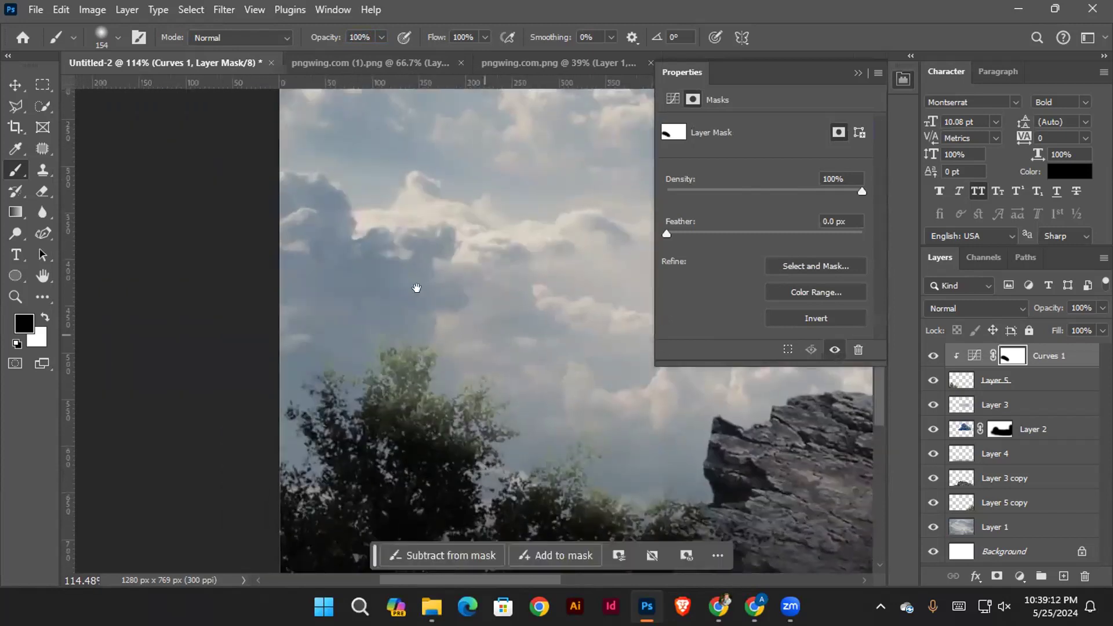
{"action": "left_click_drag", "start_coordinate": [462, 323], "coordinate": [378, 304]}
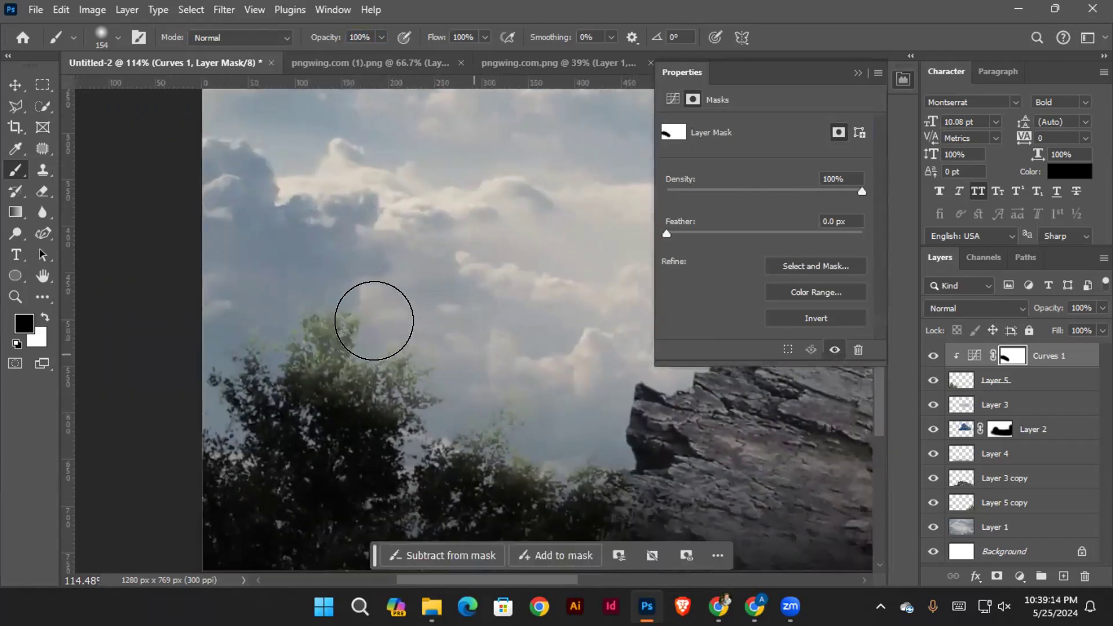
{"action": "mouse_move", "coordinate": [491, 338]}
{"action": "left_mouse_down"}
{"action": "mouse_move", "coordinate": [437, 377]}
{"action": "mouse_move", "coordinate": [340, 410]}
{"action": "mouse_move", "coordinate": [420, 383]}
{"action": "left_mouse_up"}
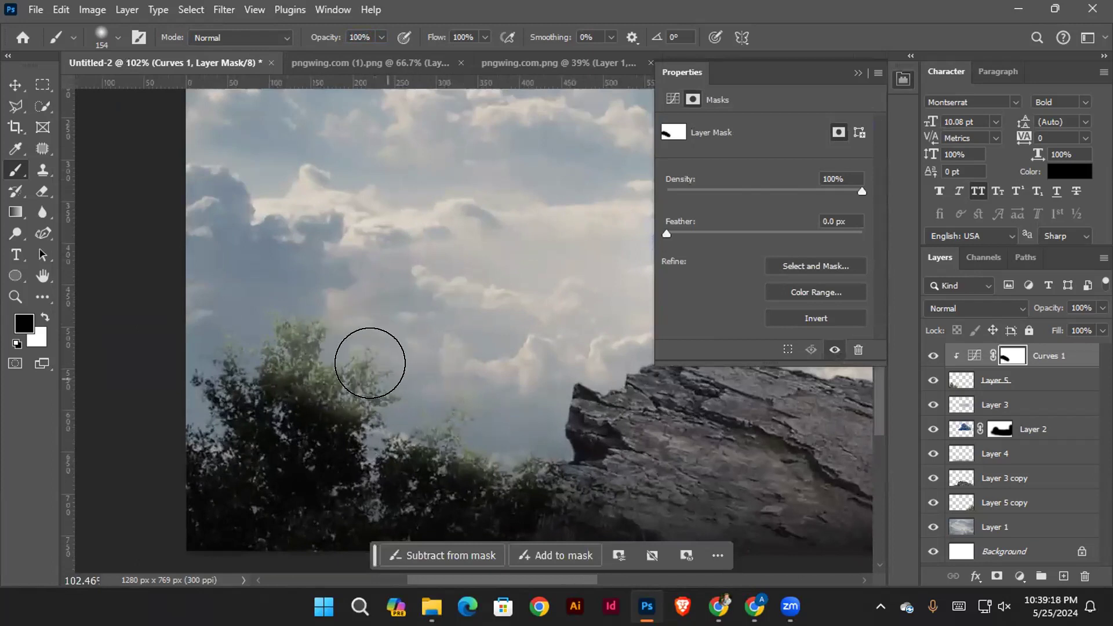
{"action": "left_click", "coordinate": [16, 84]}
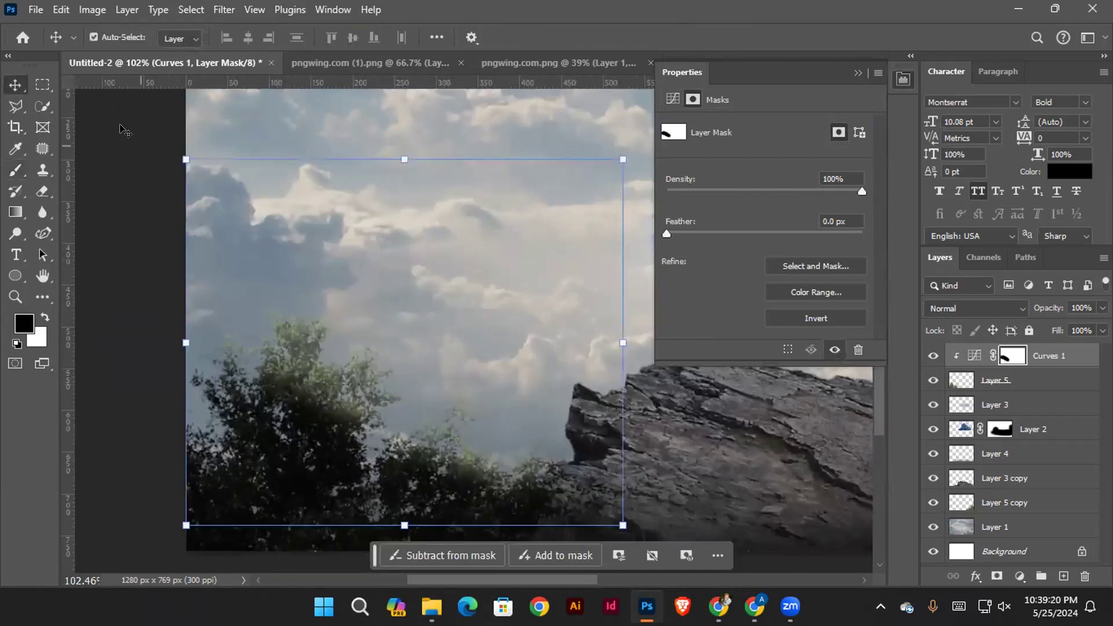
{"action": "left_click", "coordinate": [434, 241]}
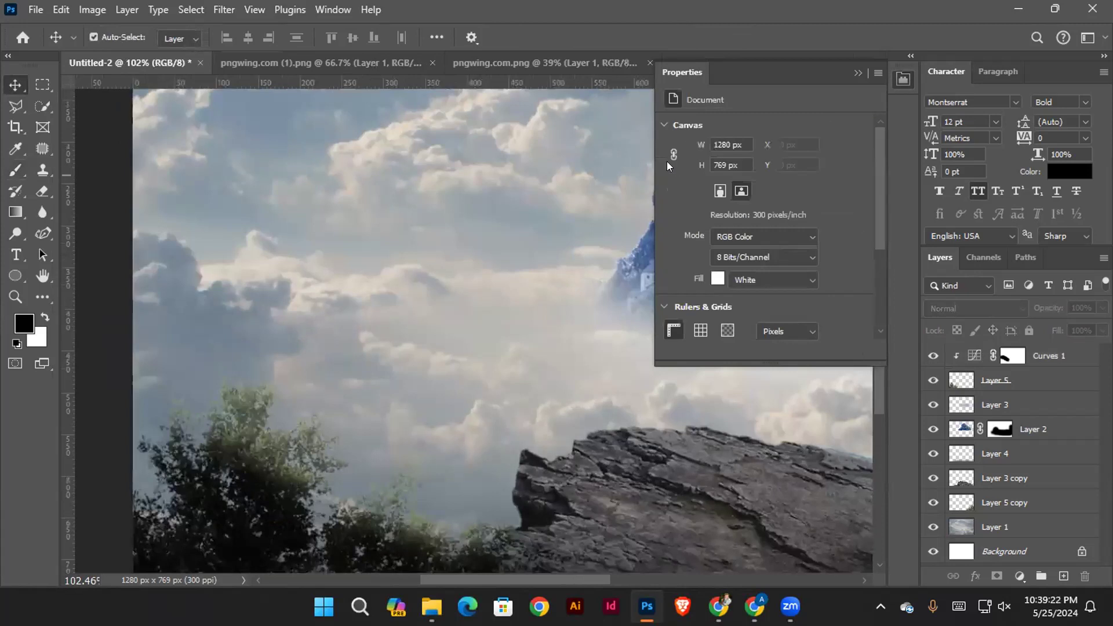
{"action": "scroll", "coordinate": [335, 244], "scroll_direction": "down", "scroll_amount": 3}
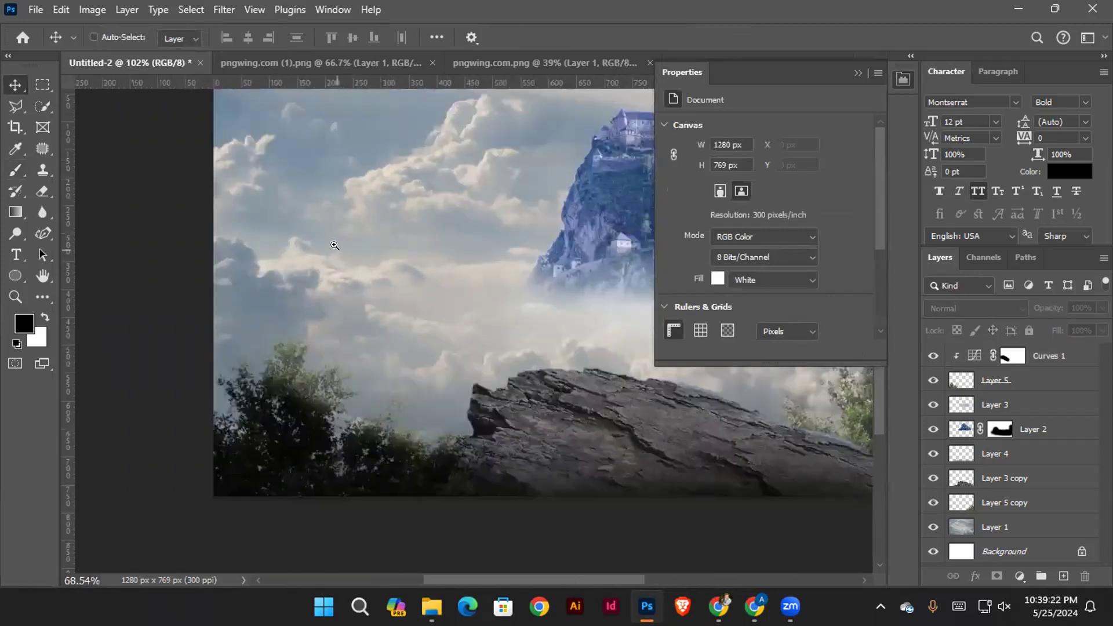
{"action": "left_click", "coordinate": [860, 74]}
Add a Curves adjustment clipped to the lower-right tree on Layer 5 copy and pull down its highlights and midtones
{"action": "left_click_drag", "start_coordinate": [584, 296], "coordinate": [340, 269]}
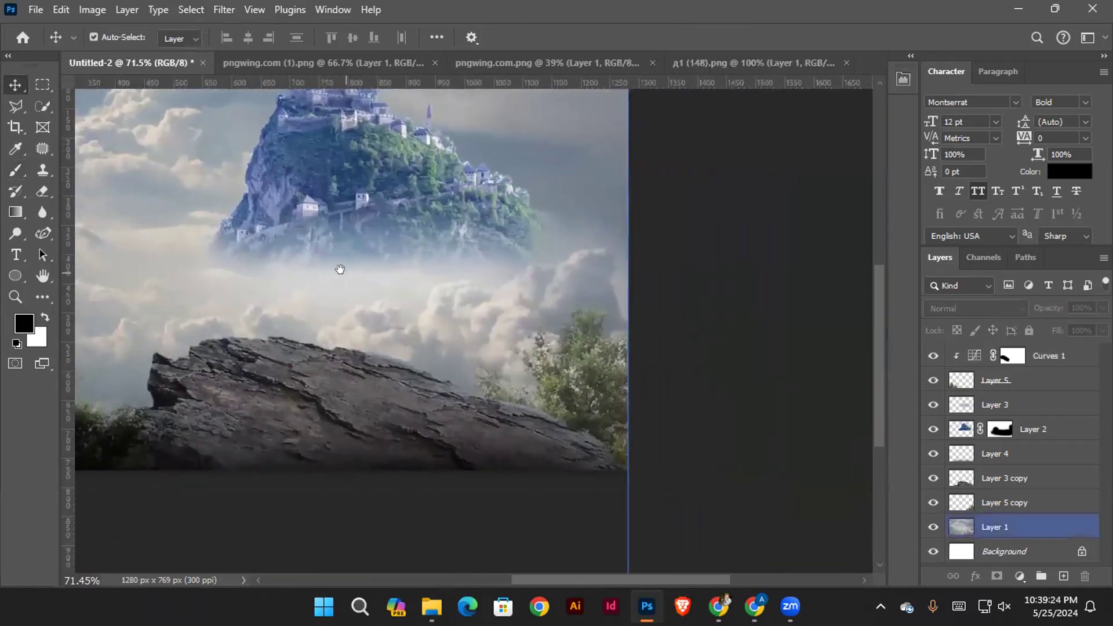
{"action": "left_click_drag", "start_coordinate": [628, 418], "coordinate": [684, 417]}
{"action": "left_click", "coordinate": [603, 389], "text": "ctrl"}
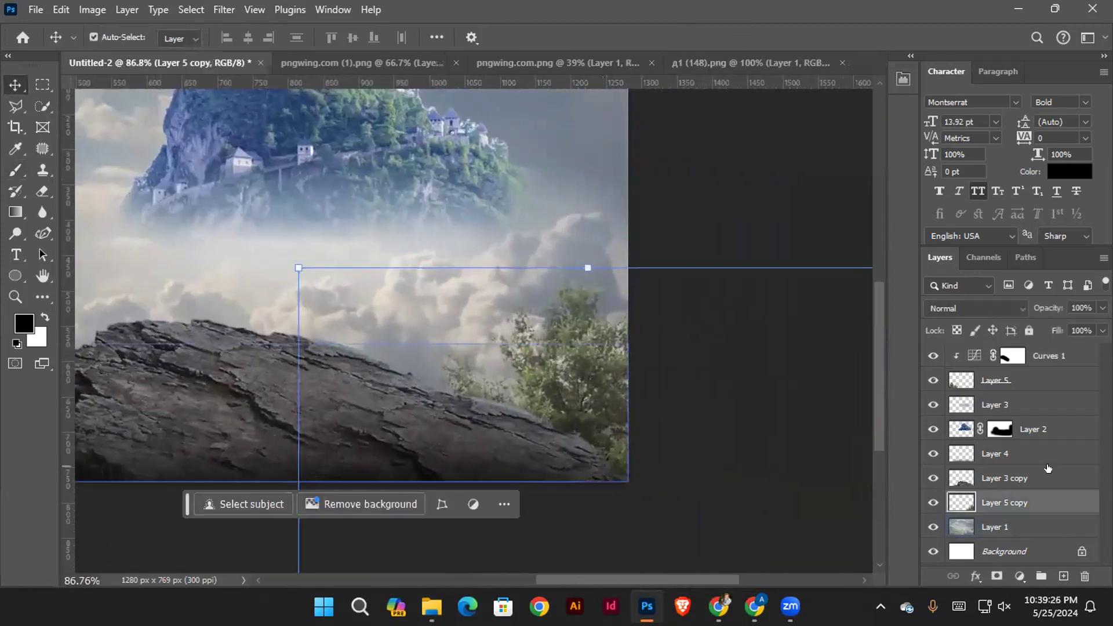
{"action": "left_click", "coordinate": [1020, 576]}
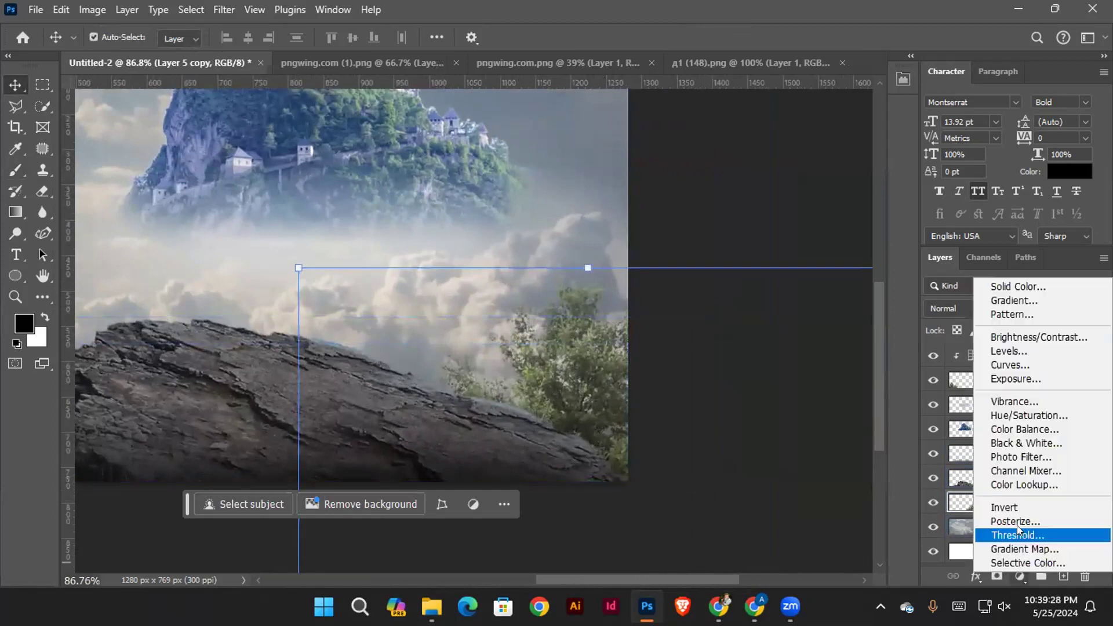
{"action": "left_click", "coordinate": [1017, 359]}
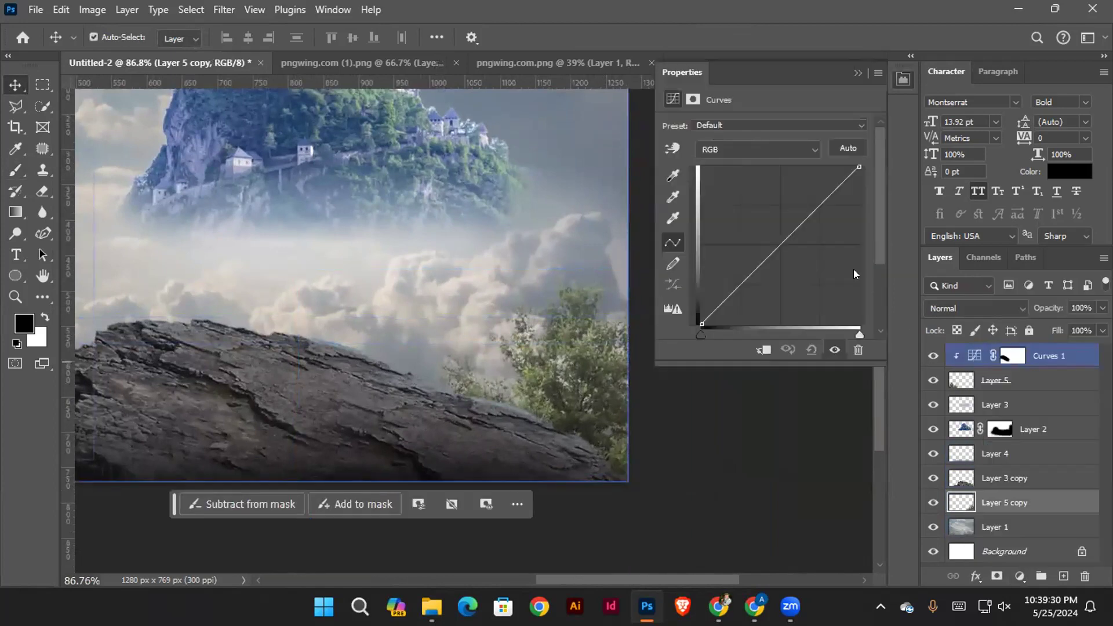
{"action": "left_click_drag", "start_coordinate": [852, 166], "coordinate": [858, 265]}
{"action": "left_click", "coordinate": [763, 351]}
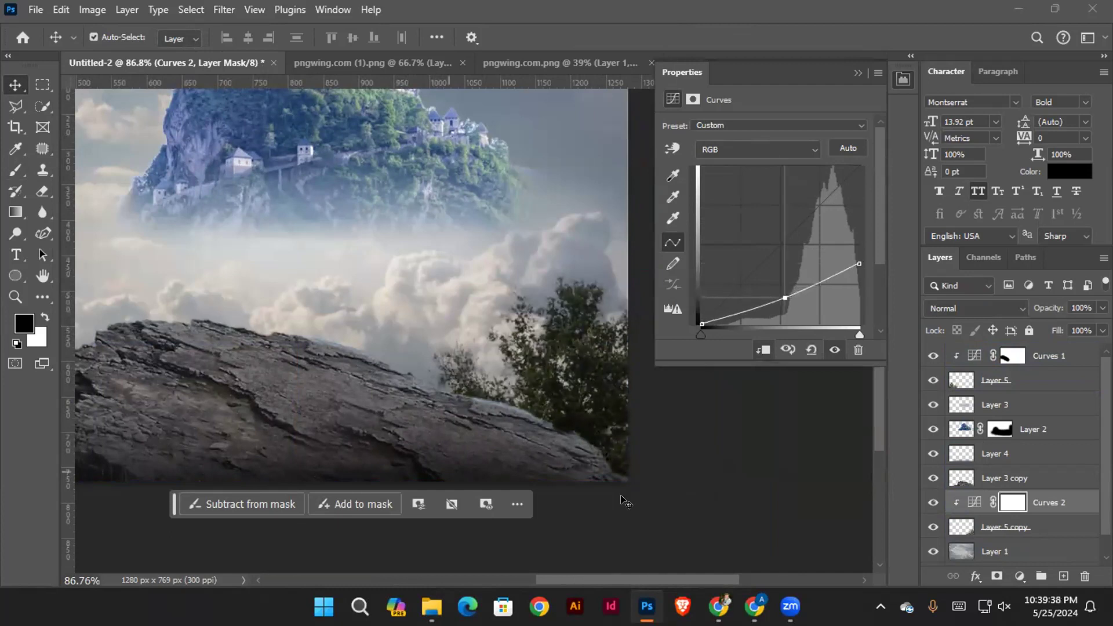
Paint black on the Curves 2 mask over the right treetop with the 154 px brush at 100% opacity to restore light
{"action": "left_click", "coordinate": [1013, 501]}
{"action": "key", "text": "b"}
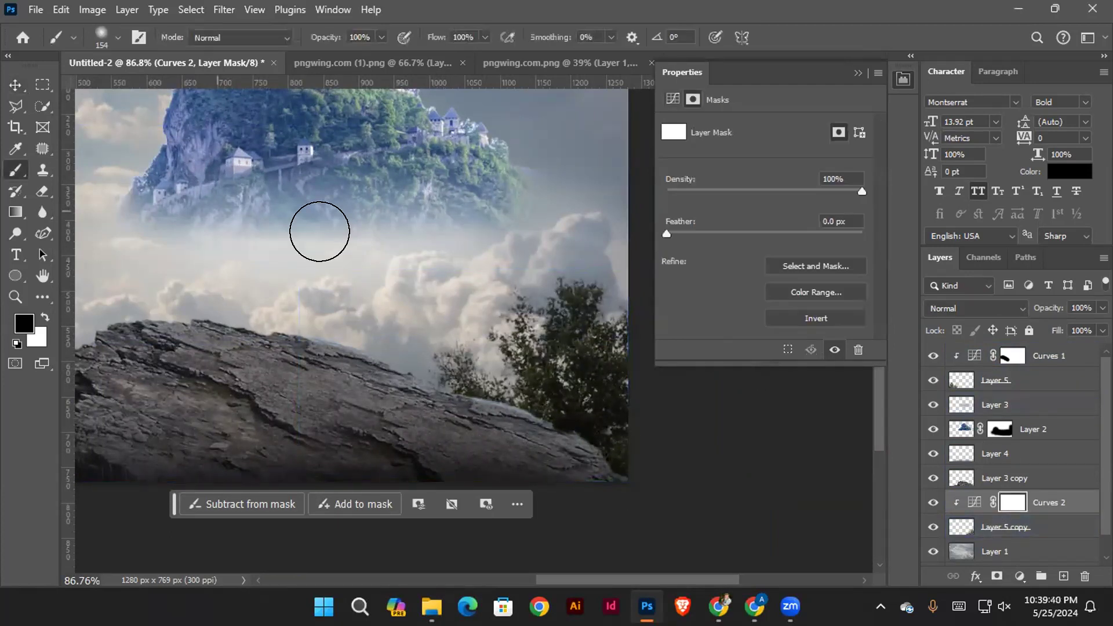
{"action": "mouse_move", "coordinate": [502, 280]}
{"action": "left_mouse_down"}
{"action": "mouse_move", "coordinate": [428, 311]}
{"action": "mouse_move", "coordinate": [487, 295]}
{"action": "mouse_move", "coordinate": [547, 255]}
{"action": "left_mouse_up"}
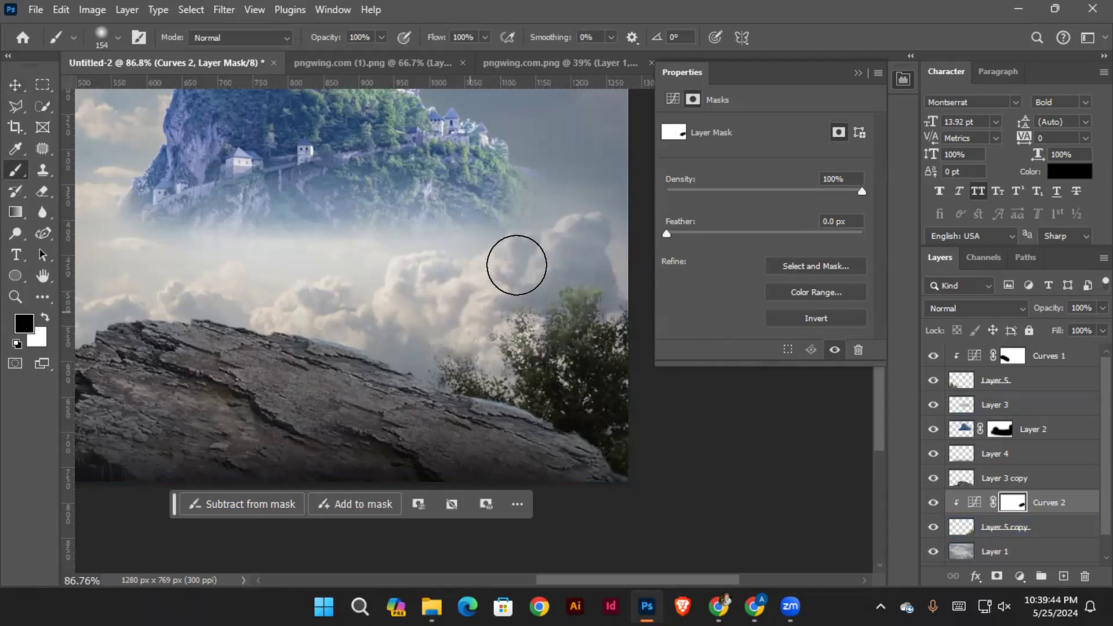
{"action": "left_click_drag", "start_coordinate": [517, 319], "coordinate": [495, 351]}
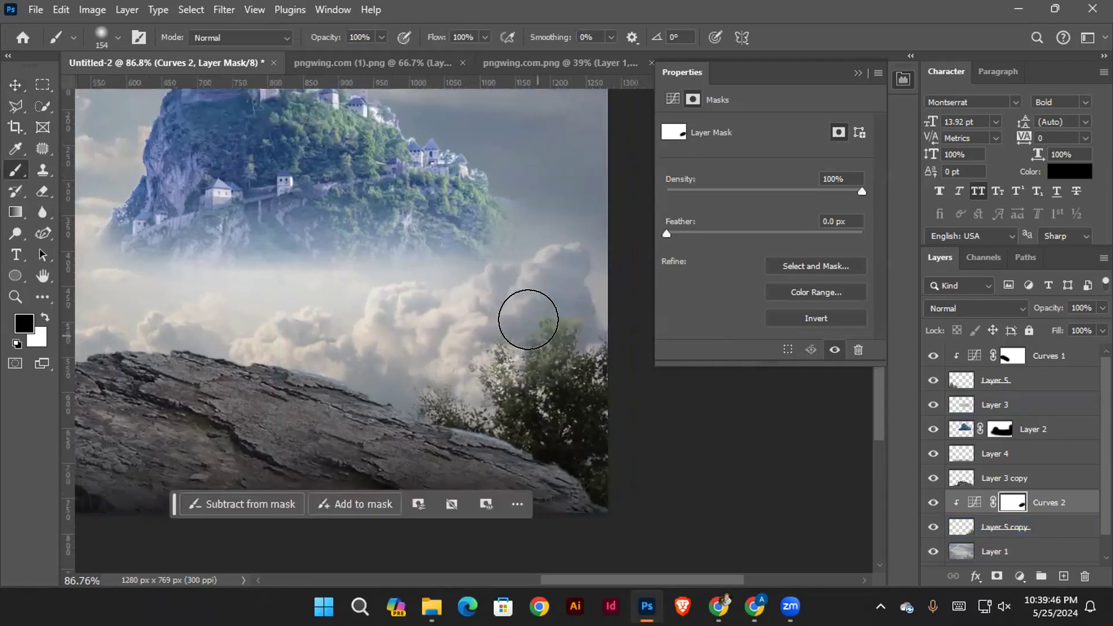
{"action": "left_click_drag", "start_coordinate": [531, 297], "coordinate": [548, 365]}
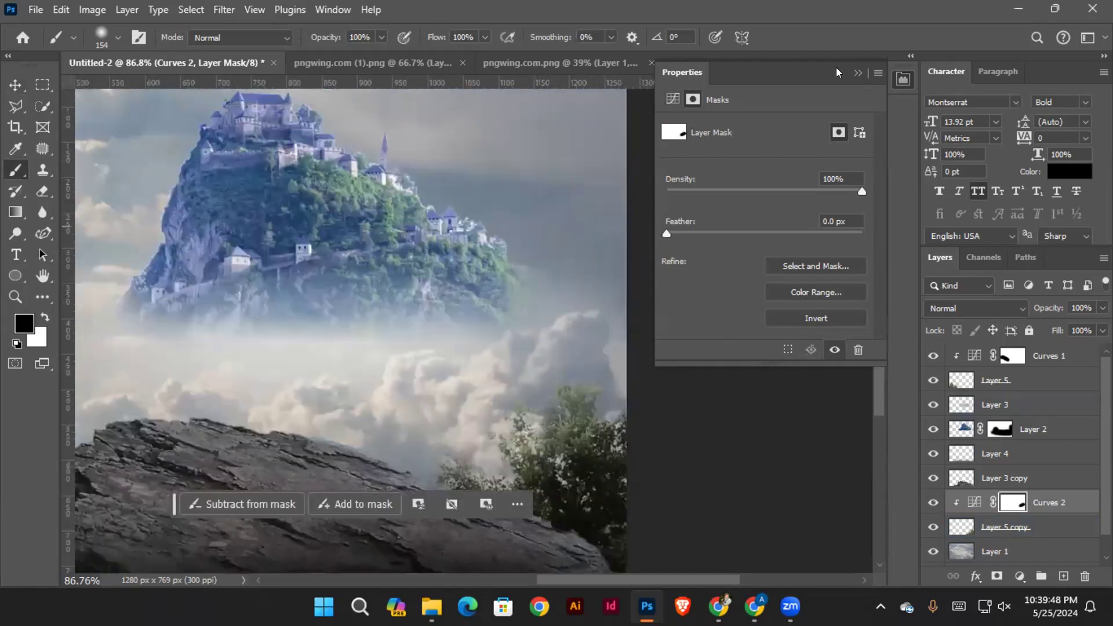
{"action": "left_click", "coordinate": [851, 72]}
{"action": "scroll", "coordinate": [683, 226], "scroll_direction": "down", "scroll_amount": 3}
{"action": "left_click_drag", "start_coordinate": [463, 236], "coordinate": [584, 231]}
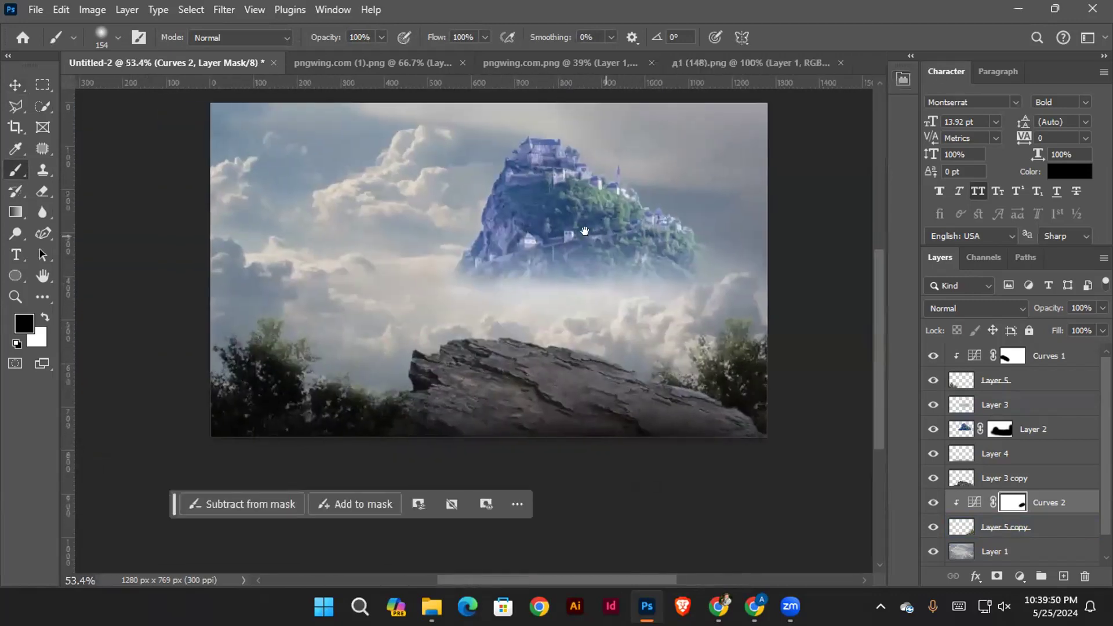
{"action": "left_click", "coordinate": [16, 89]}
{"action": "left_click", "coordinate": [141, 210]}
{"action": "scroll", "coordinate": [260, 304], "scroll_direction": "up", "scroll_amount": 1}
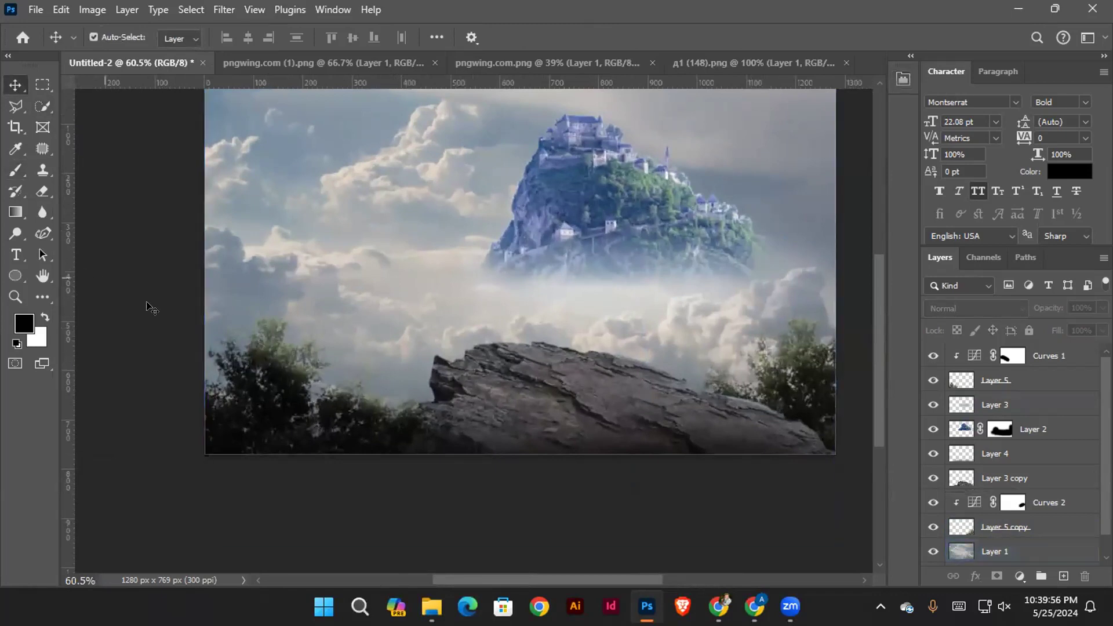
Add a Color Balance adjustment clipped to the left trees on Layer 5 and set its midtones Yellow/Blue value to -100
{"action": "left_click_drag", "start_coordinate": [470, 284], "coordinate": [449, 308]}
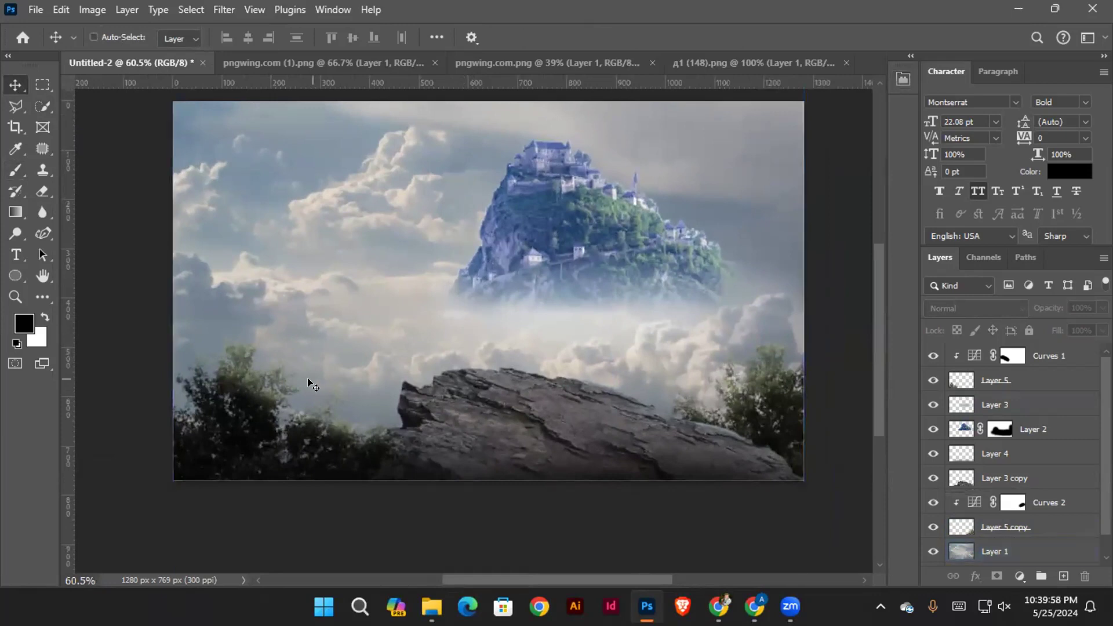
{"action": "scroll", "coordinate": [307, 380], "scroll_direction": "up", "scroll_amount": 1}
{"action": "left_click_drag", "start_coordinate": [410, 344], "coordinate": [389, 337]}
{"action": "left_click", "coordinate": [180, 476], "text": "ctrl"}
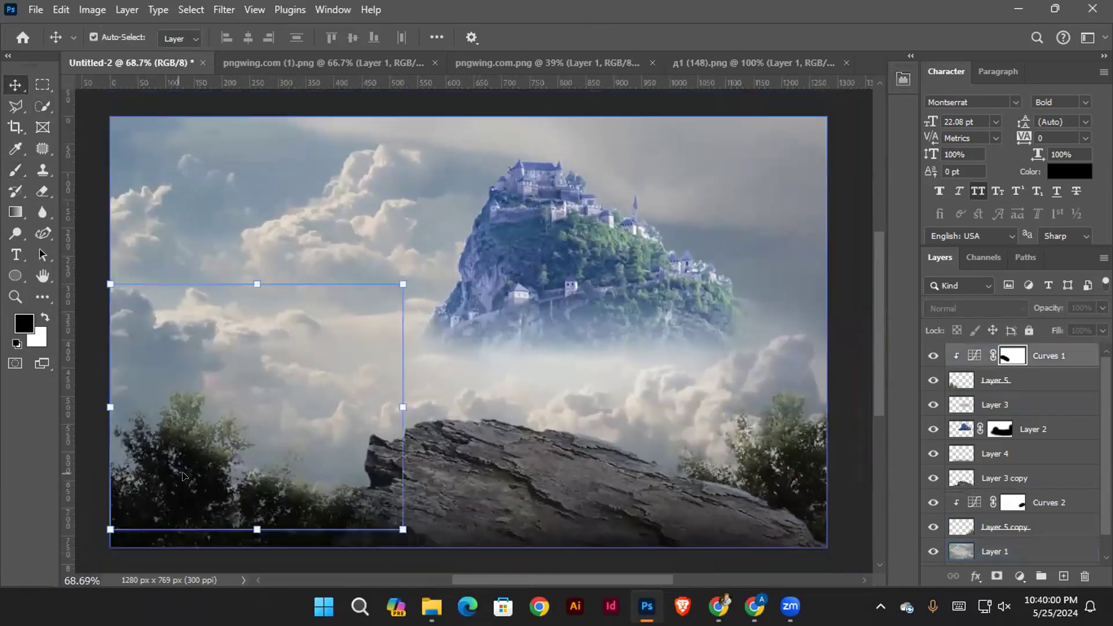
{"action": "left_click", "coordinate": [1025, 380]}
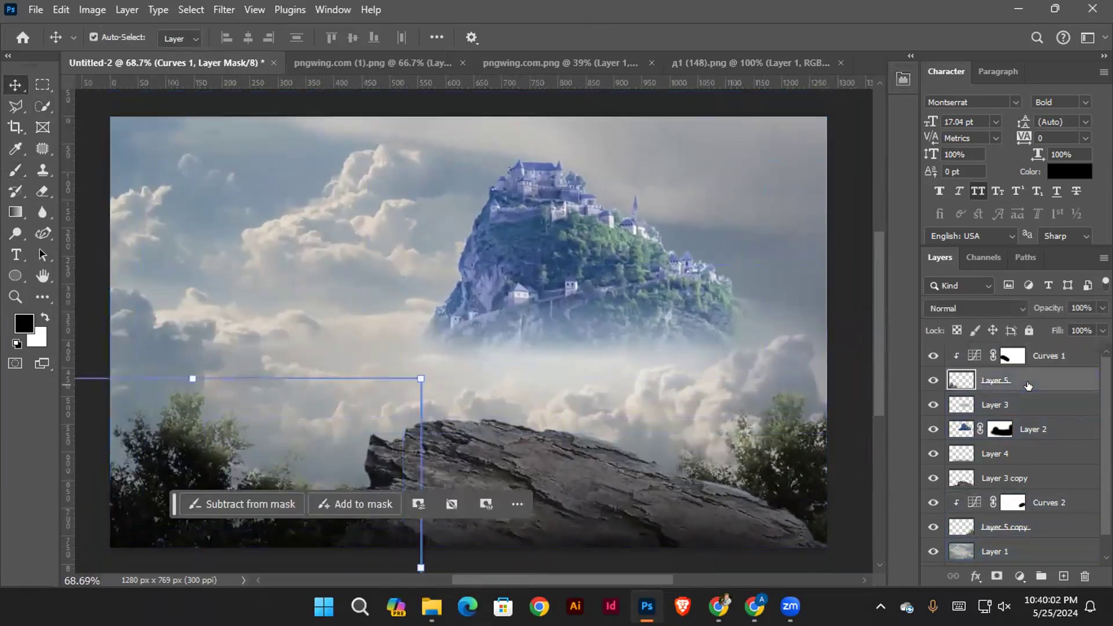
{"action": "left_click", "coordinate": [1019, 576]}
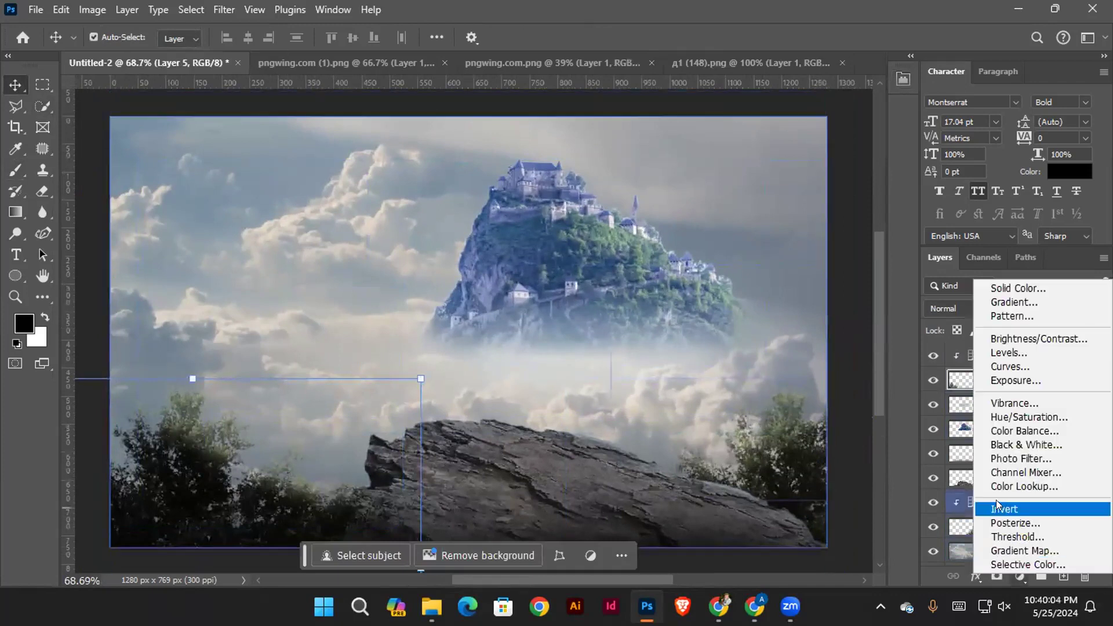
{"action": "left_click", "coordinate": [1017, 431]}
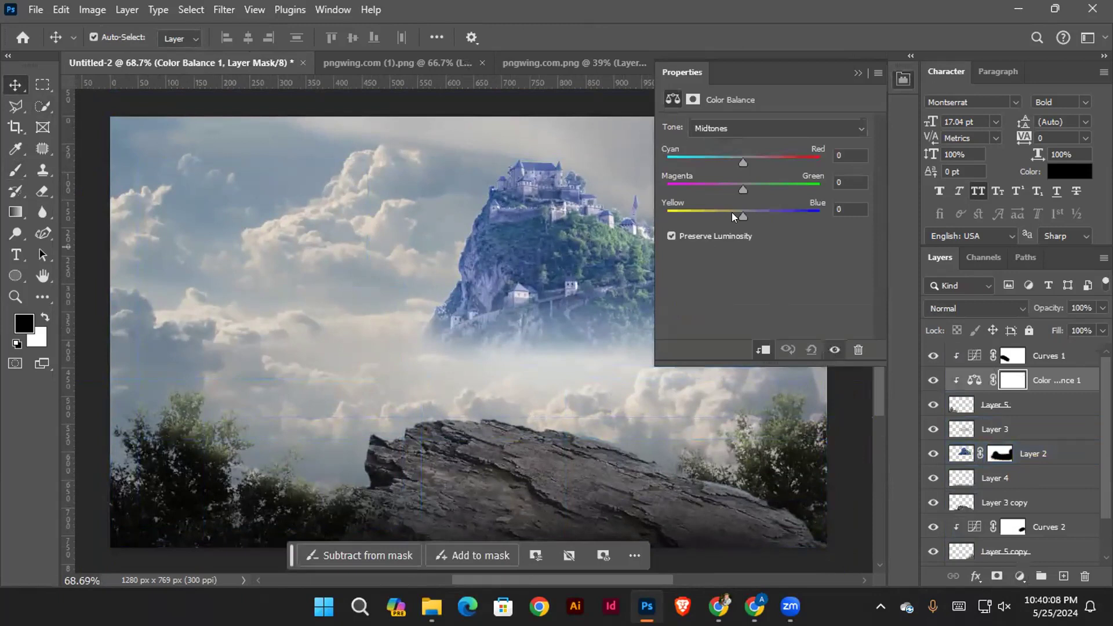
{"action": "left_click_drag", "start_coordinate": [731, 214], "coordinate": [671, 210]}
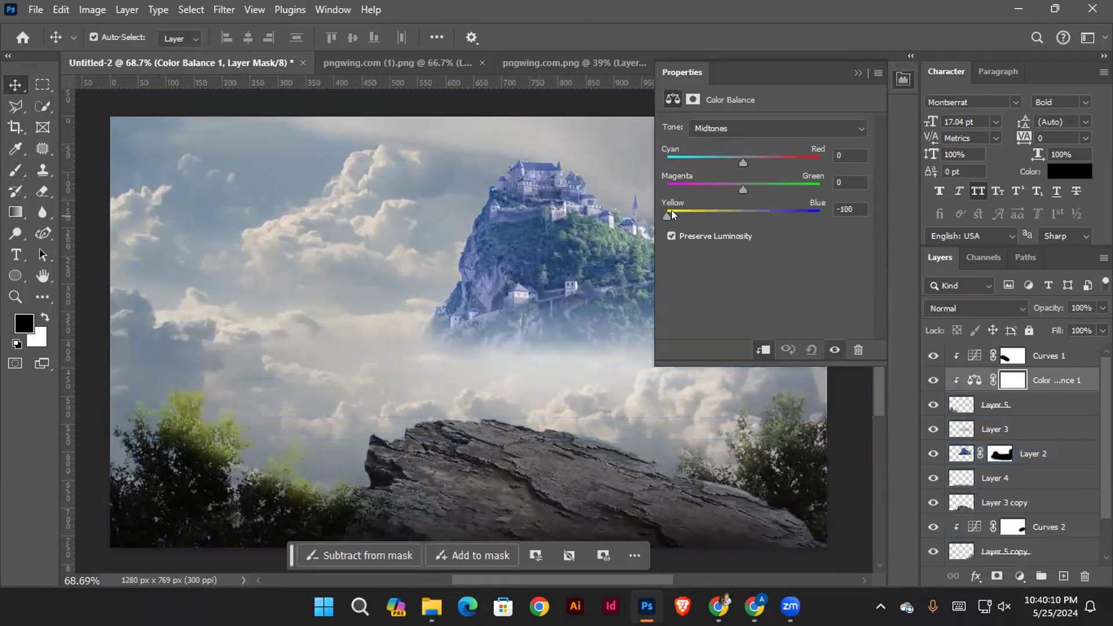
{"action": "left_click_drag", "start_coordinate": [743, 164], "coordinate": [747, 165]}
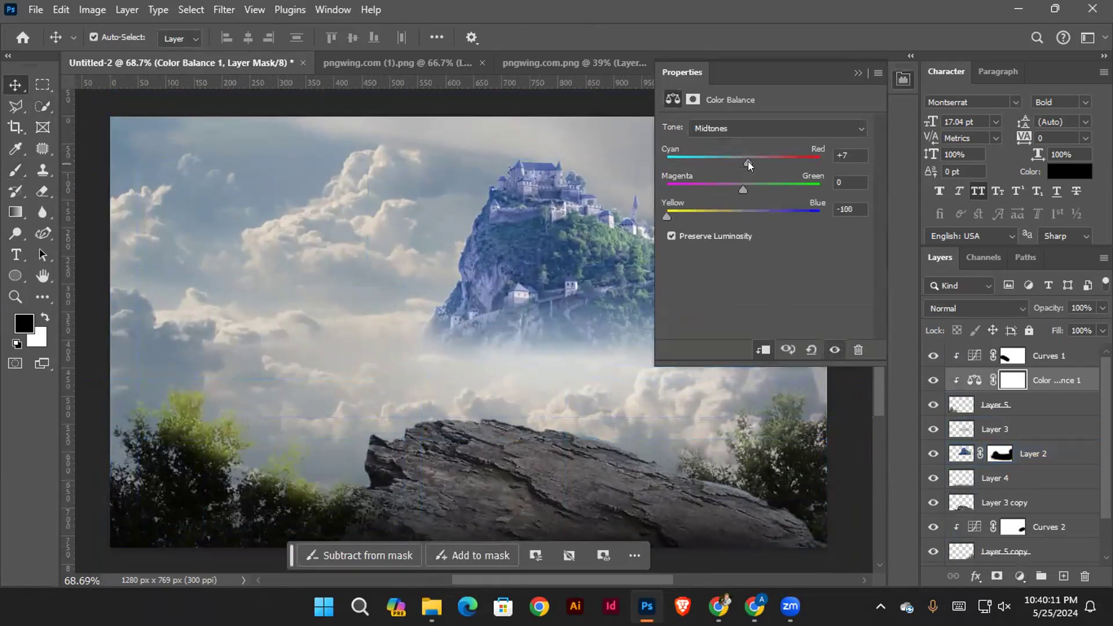
Set the Color Balance highlights to +57 Cyan/Red and -100 Yellow/Blue
{"action": "left_click", "coordinate": [722, 131]}
{"action": "left_click", "coordinate": [718, 171]}
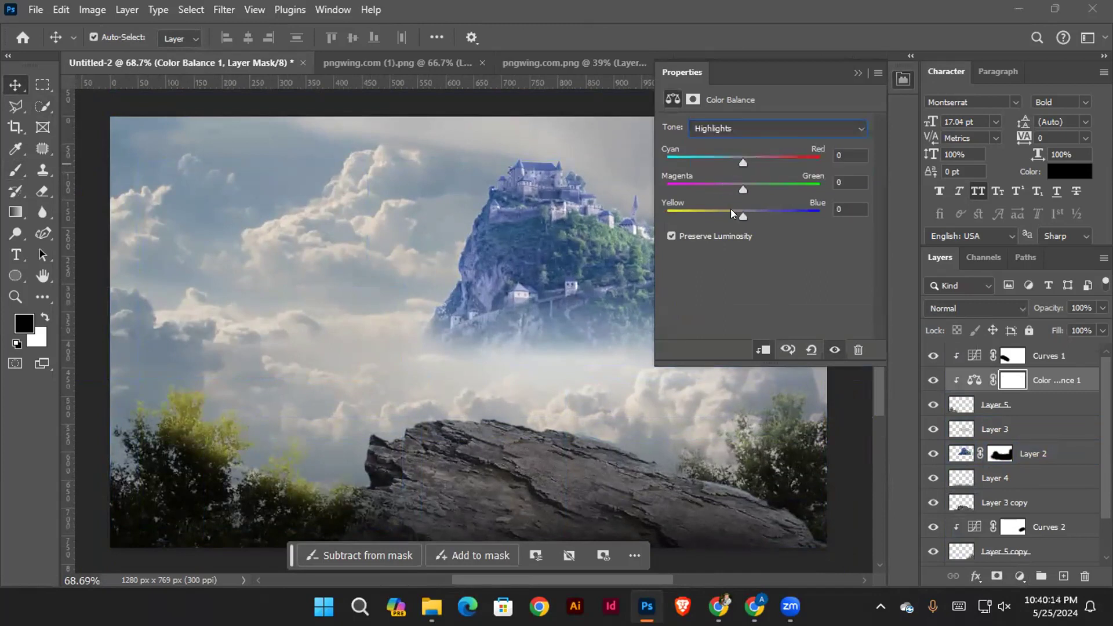
{"action": "left_click_drag", "start_coordinate": [742, 216], "coordinate": [698, 216]}
{"action": "left_click_drag", "start_coordinate": [746, 163], "coordinate": [784, 152]}
{"action": "left_click_drag", "start_coordinate": [692, 216], "coordinate": [667, 216]}
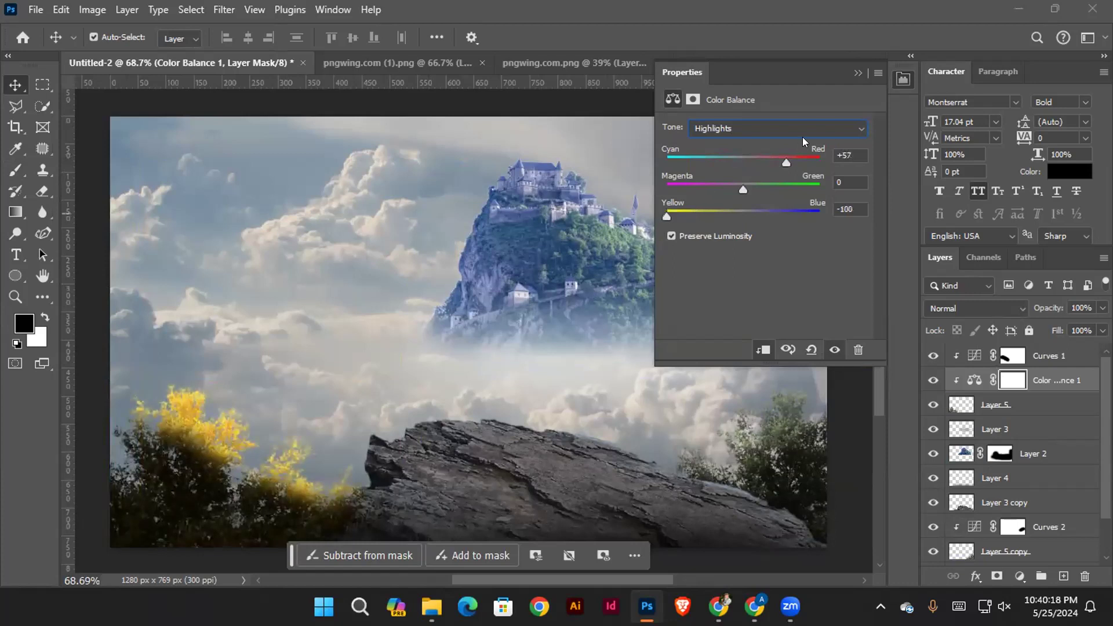
Paint black on the Color Balance 1 mask with a soft 238 px brush at 100% opacity to reduce the yellow on the left trees
{"action": "left_click", "coordinate": [1012, 380]}
{"action": "scroll", "coordinate": [359, 298], "scroll_direction": "down", "scroll_amount": 1}
{"action": "left_click", "coordinate": [772, 448]}
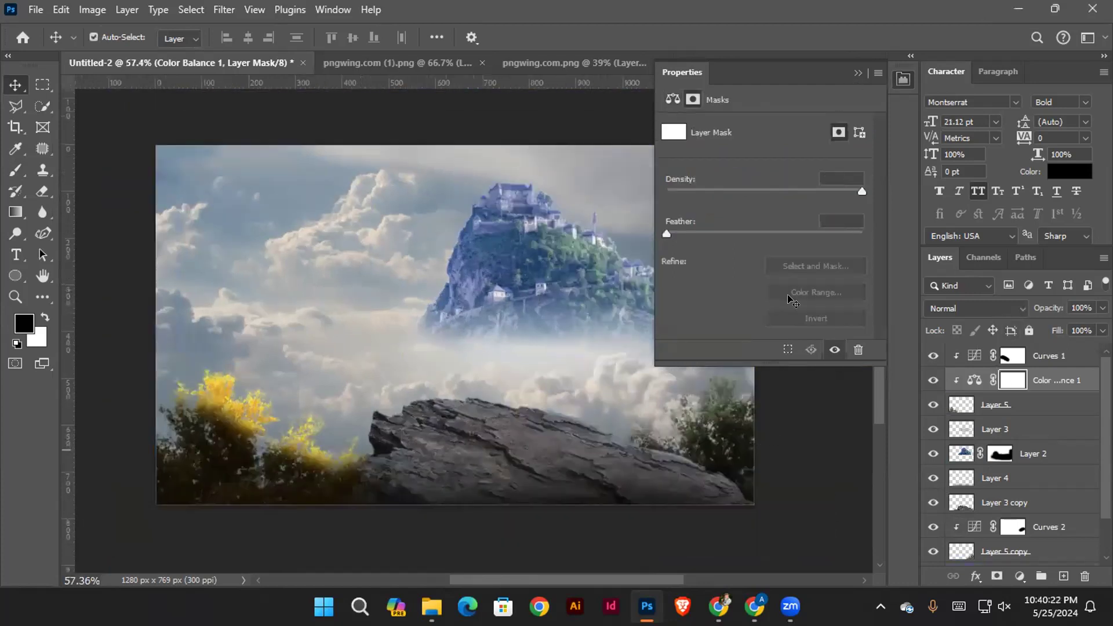
{"action": "left_click", "coordinate": [858, 73]}
{"action": "left_click", "coordinate": [251, 428]}
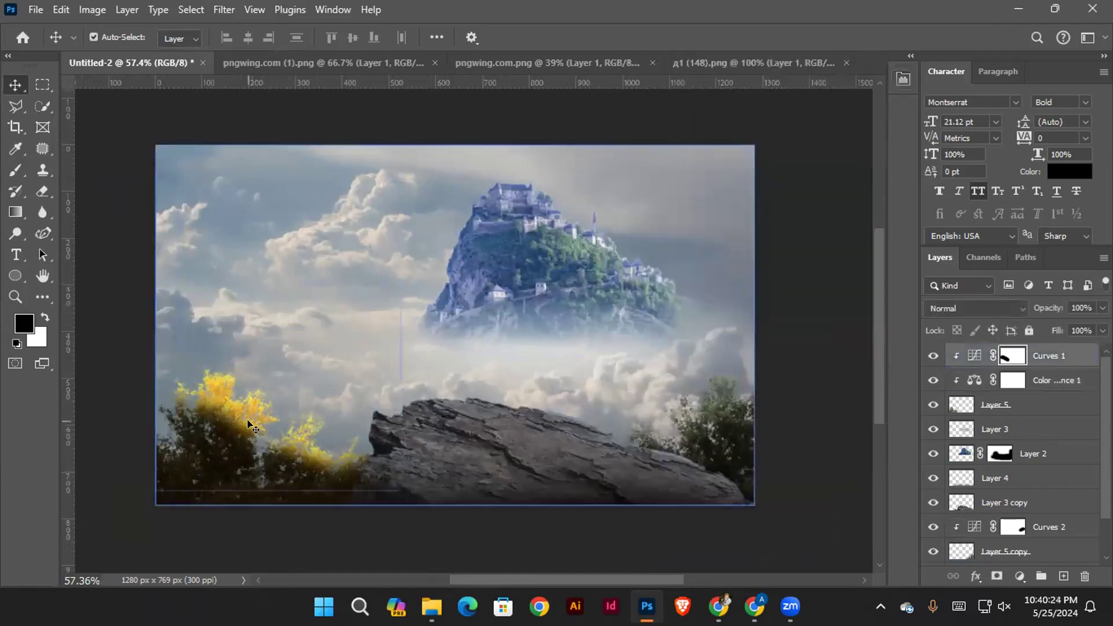
{"action": "left_click", "coordinate": [1056, 380]}
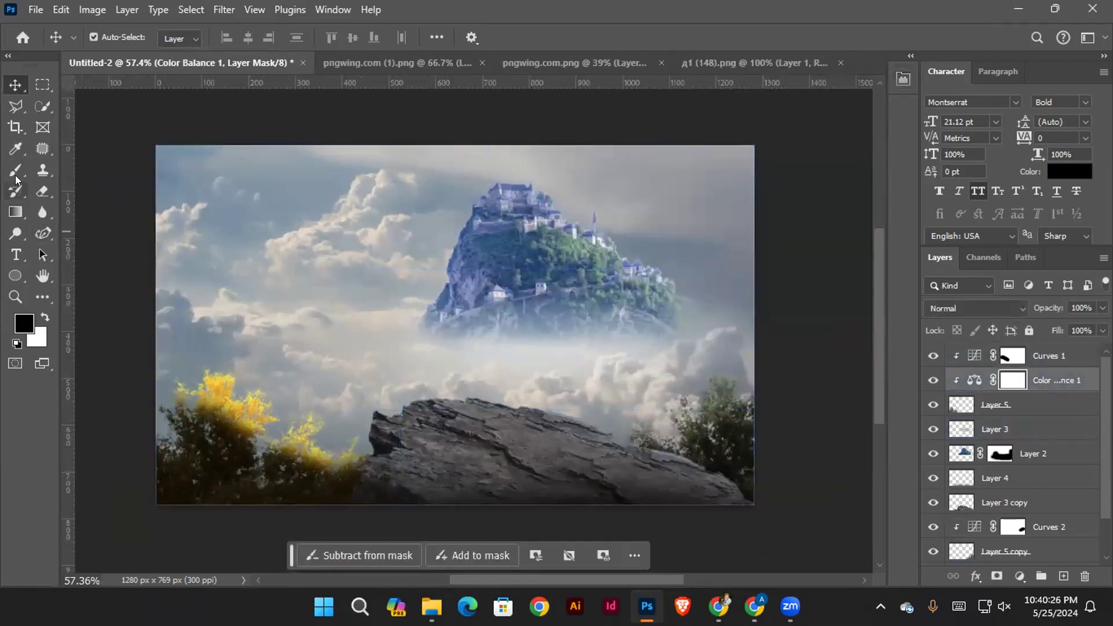
{"action": "key", "text": "b"}
{"action": "mouse_move", "coordinate": [198, 404]}
{"action": "left_mouse_down"}
{"action": "mouse_move", "coordinate": [201, 416]}
{"action": "mouse_move", "coordinate": [179, 410]}
{"action": "mouse_move", "coordinate": [232, 390]}
{"action": "mouse_move", "coordinate": [259, 323]}
{"action": "left_mouse_up"}
{"action": "right_click", "coordinate": [237, 262], "text": "alt"}
{"action": "mouse_move", "coordinate": [251, 243]}
{"action": "left_mouse_down"}
{"action": "mouse_move", "coordinate": [252, 207]}
{"action": "mouse_move", "coordinate": [303, 213]}
{"action": "mouse_move", "coordinate": [326, 272]}
{"action": "mouse_move", "coordinate": [433, 252]}
{"action": "mouse_move", "coordinate": [581, 380]}
{"action": "mouse_move", "coordinate": [330, 499]}
{"action": "mouse_move", "coordinate": [263, 424]}
{"action": "mouse_move", "coordinate": [315, 449]}
{"action": "mouse_move", "coordinate": [326, 469]}
{"action": "left_mouse_up"}
{"action": "left_click_drag", "start_coordinate": [373, 436], "coordinate": [334, 435]}
{"action": "left_click_drag", "start_coordinate": [464, 427], "coordinate": [203, 398]}
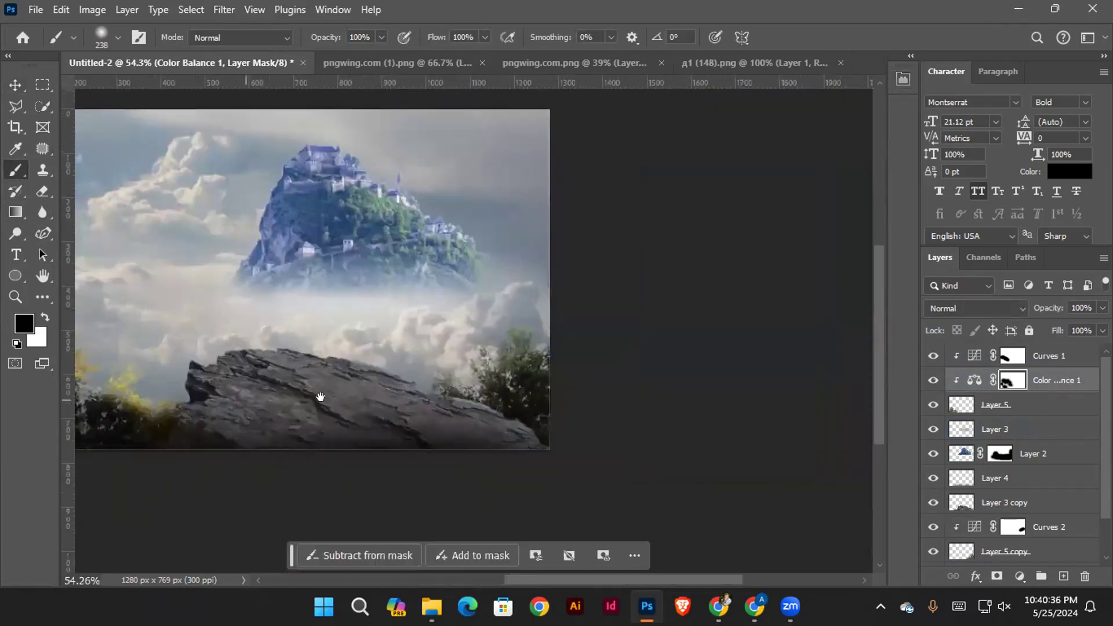
Mask the Color Balance tint off the dark lower foliage of the left trees with the 238 px brush
{"action": "left_click_drag", "start_coordinate": [320, 396], "coordinate": [473, 397]}
{"action": "left_click_drag", "start_coordinate": [326, 339], "coordinate": [387, 367]}
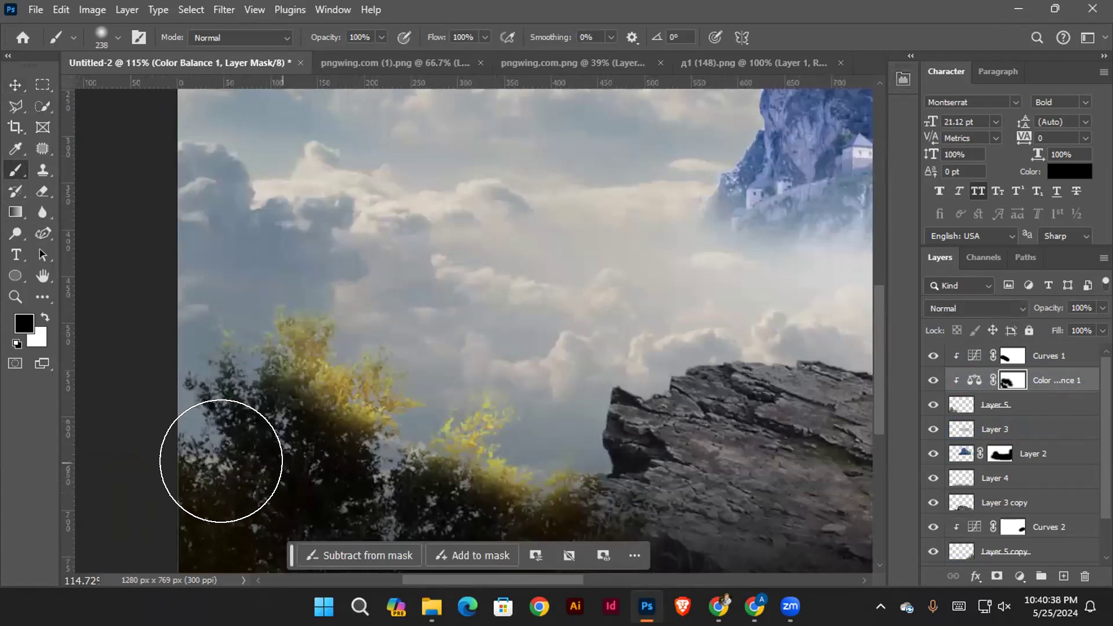
{"action": "left_click_drag", "start_coordinate": [291, 441], "coordinate": [263, 441]}
{"action": "left_click_drag", "start_coordinate": [342, 444], "coordinate": [273, 401]}
{"action": "mouse_move", "coordinate": [395, 373]}
{"action": "left_mouse_down"}
{"action": "mouse_move", "coordinate": [345, 381]}
{"action": "mouse_move", "coordinate": [280, 442]}
{"action": "left_mouse_up"}
Toggle the Color Balance 1 layer to compare its effect and delete it from the layer stack
{"action": "left_click", "coordinate": [17, 93]}
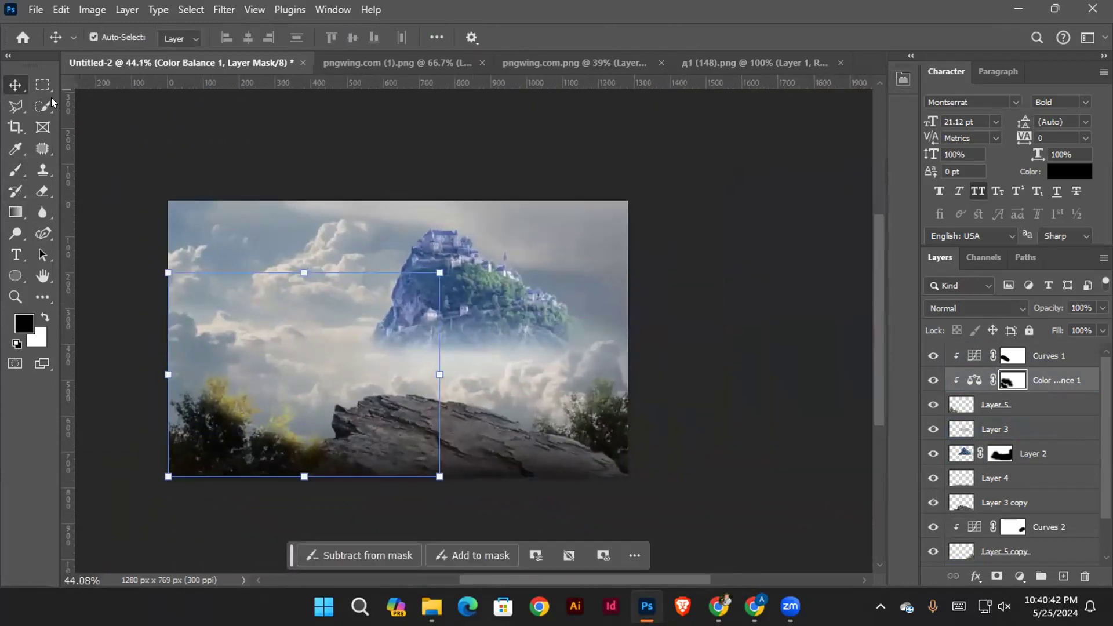
{"action": "left_click", "coordinate": [209, 145]}
{"action": "left_click", "coordinate": [930, 380]}
{"action": "left_click_drag", "start_coordinate": [1050, 378], "coordinate": [1084, 576]}
{"action": "left_click", "coordinate": [733, 370]}
{"action": "left_click_drag", "start_coordinate": [200, 303], "coordinate": [318, 326]}
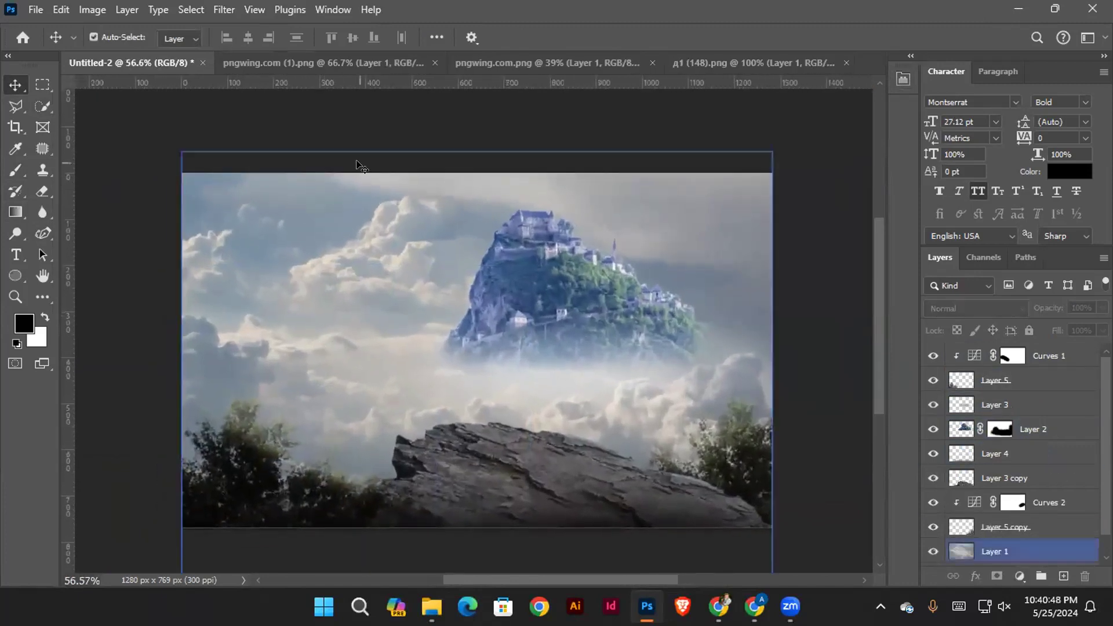
Copy the snowy mountain from pngwing.com (1).png into the left half of the Untitled-2 composite
{"action": "left_click", "coordinate": [534, 65]}
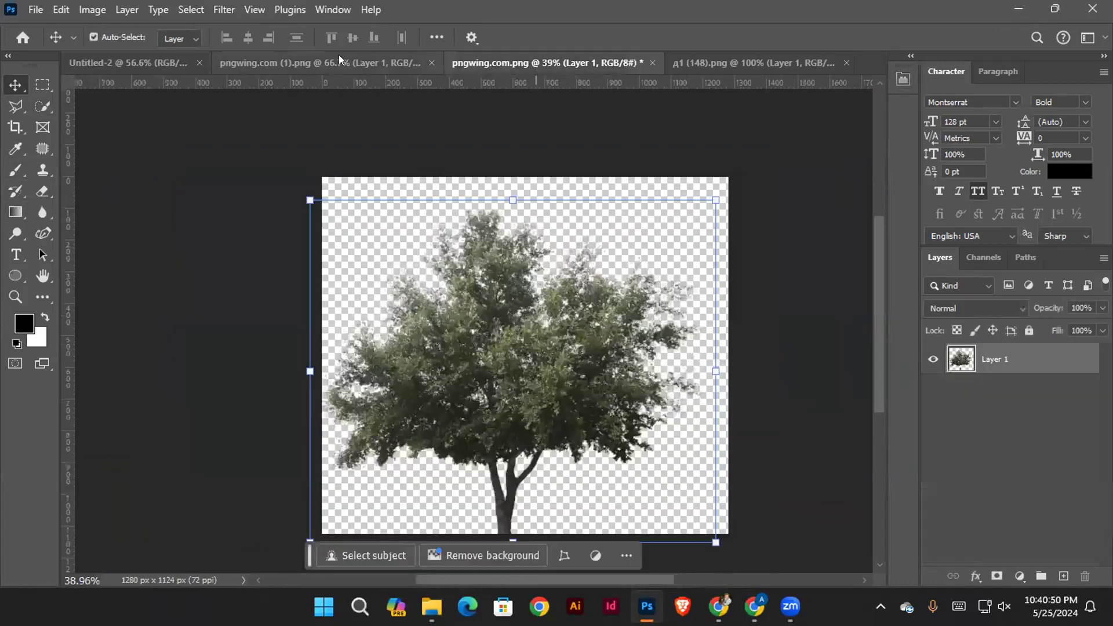
{"action": "left_click", "coordinate": [705, 61]}
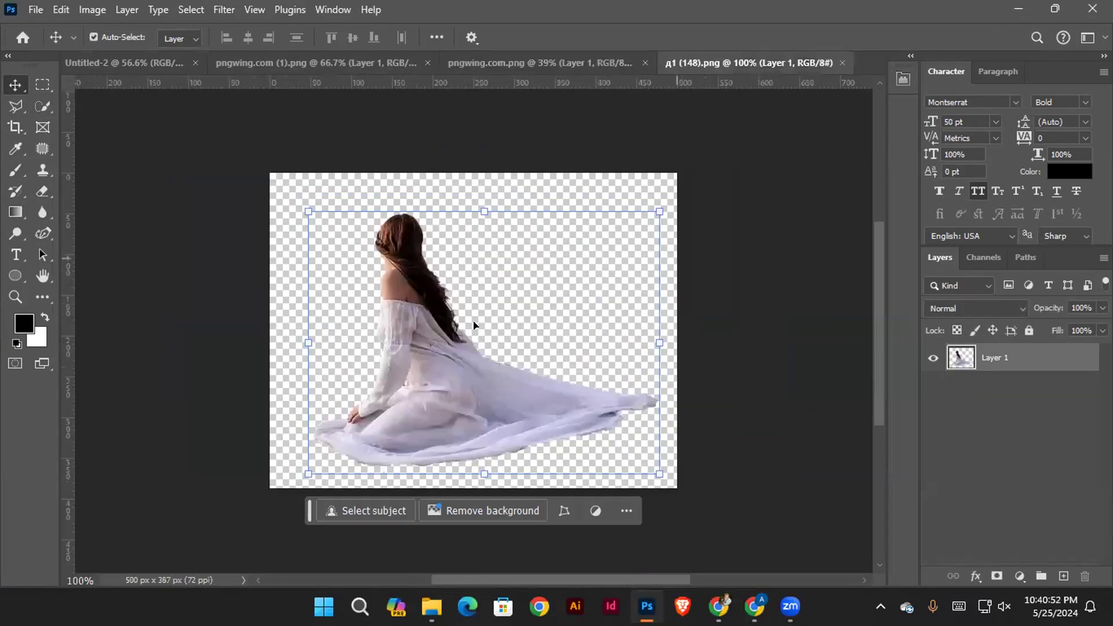
{"action": "left_click", "coordinate": [124, 57]}
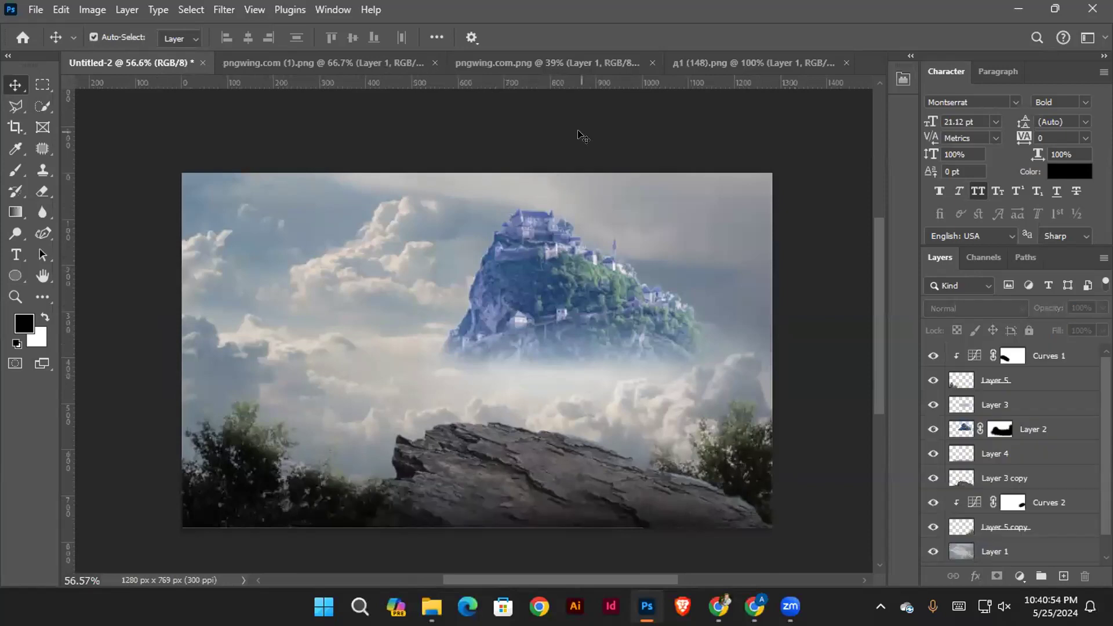
{"action": "left_click", "coordinate": [277, 65]}
{"action": "left_click_drag", "start_coordinate": [481, 278], "coordinate": [202, 211]}
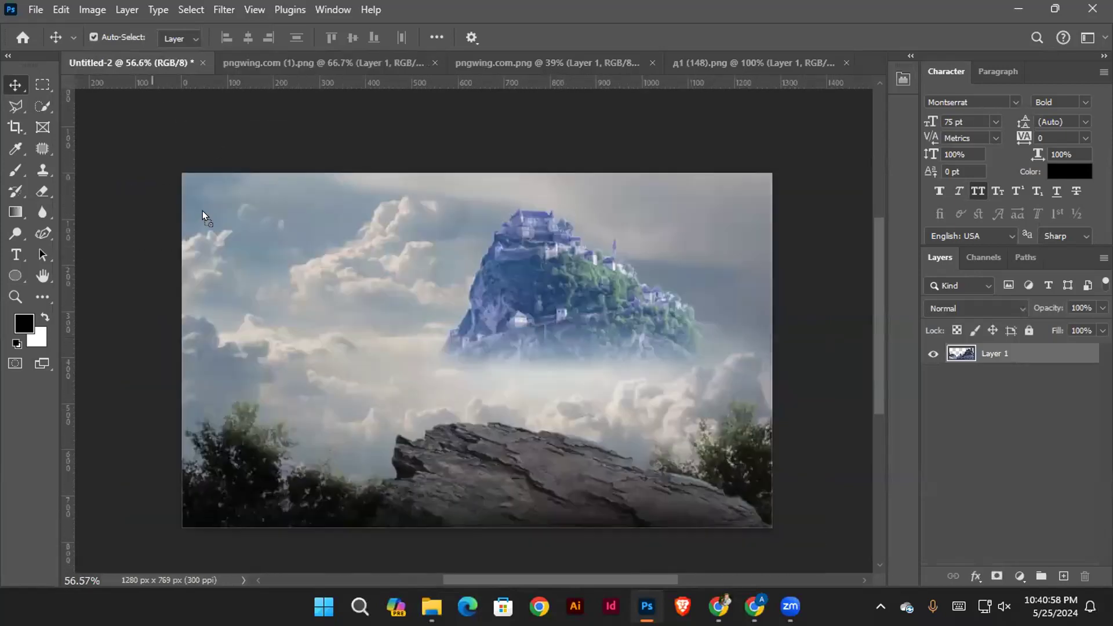
{"action": "left_click_drag", "start_coordinate": [241, 318], "coordinate": [244, 319]}
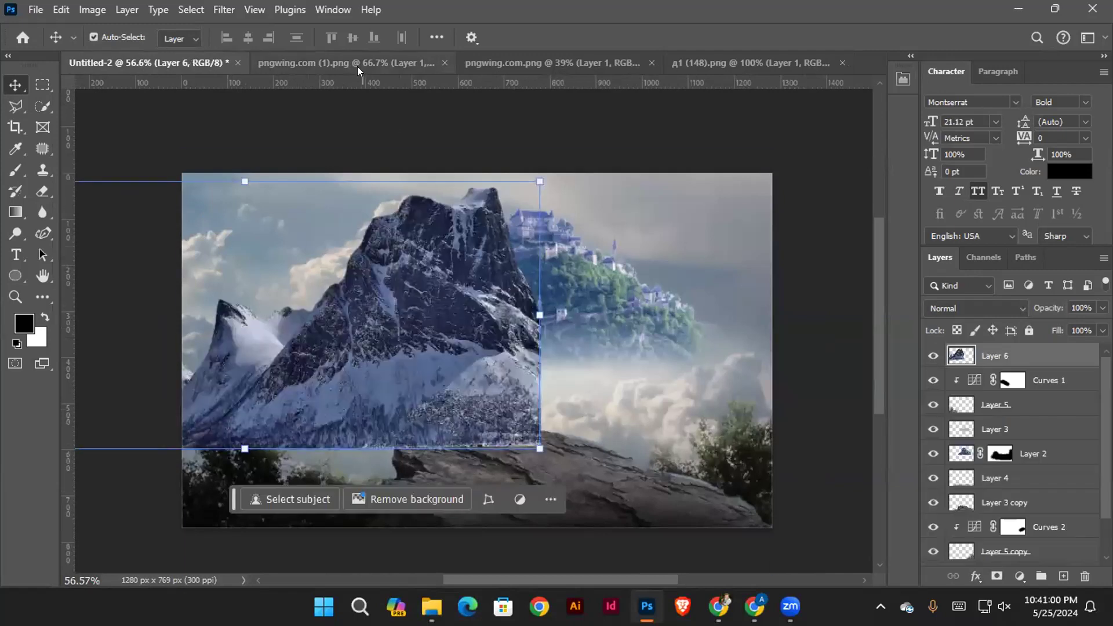
Close the mountain and tree source documents, pngwing.com (1).png and pngwing.com.png, without saving changes
{"action": "left_click", "coordinate": [357, 66]}
{"action": "left_click", "coordinate": [467, 63]}
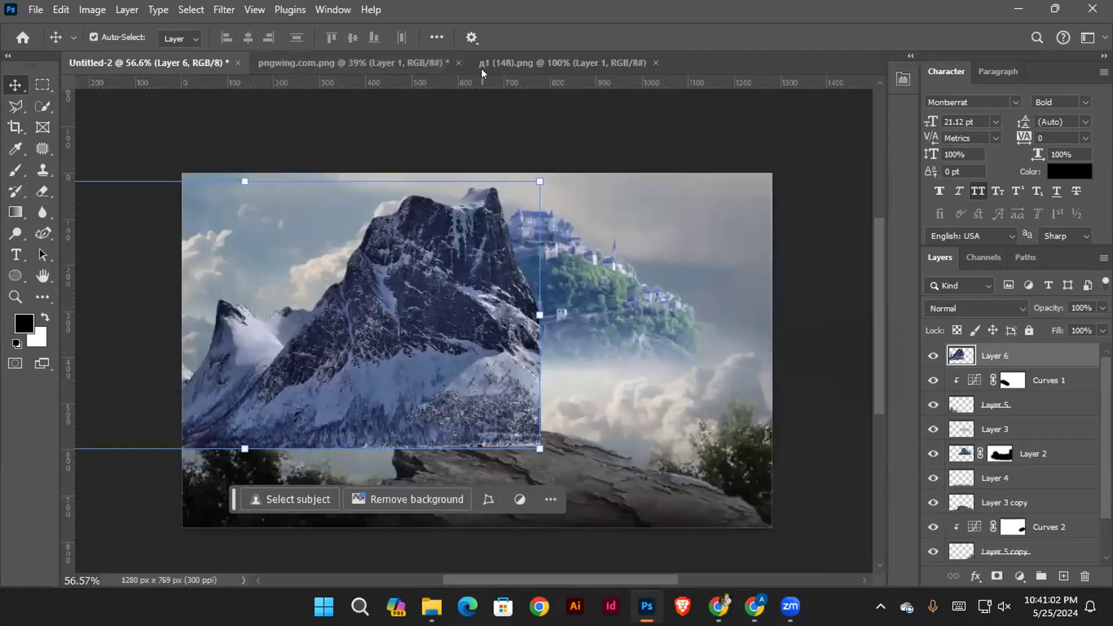
{"action": "left_click", "coordinate": [356, 60]}
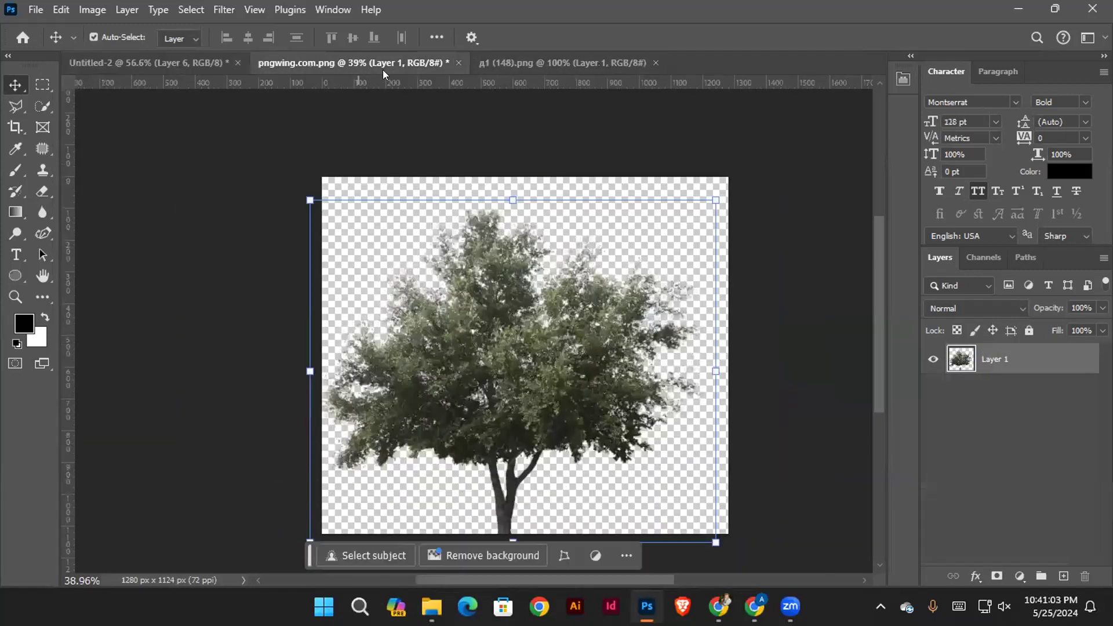
{"action": "left_click", "coordinate": [458, 62]}
{"action": "left_click", "coordinate": [548, 232]}
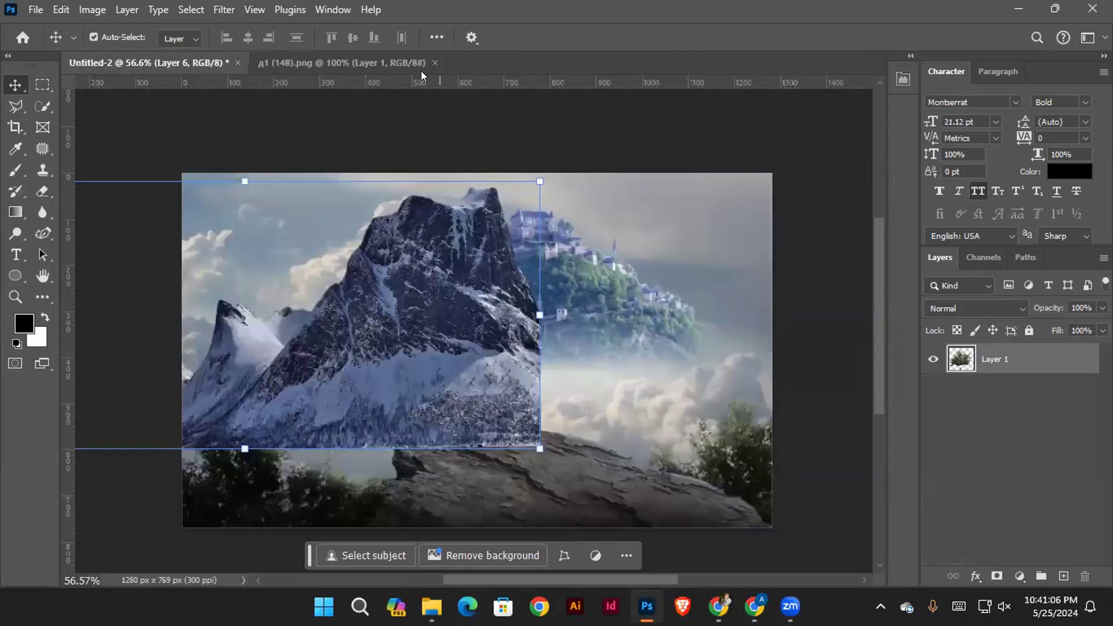
Copy the seated woman in white from д1 (148).png into the composite and place her on the cliff rock
{"action": "left_click", "coordinate": [338, 65]}
{"action": "left_click_drag", "start_coordinate": [225, 200], "coordinate": [620, 419]}
{"action": "left_click_drag", "start_coordinate": [412, 320], "coordinate": [450, 332]}
Scale the Layer 6 mountain to 47.25% and position it at the left edge, level with the castle hill
{"action": "left_click_drag", "start_coordinate": [424, 398], "coordinate": [322, 327]}
{"action": "left_click_drag", "start_coordinate": [475, 119], "coordinate": [340, 187]}
{"action": "left_click_drag", "start_coordinate": [298, 302], "coordinate": [389, 319]}
{"action": "left_click_drag", "start_coordinate": [432, 201], "coordinate": [393, 283]}
{"action": "left_click_drag", "start_coordinate": [312, 317], "coordinate": [367, 319]}
{"action": "left_click_drag", "start_coordinate": [408, 235], "coordinate": [367, 273]}
{"action": "left_click_drag", "start_coordinate": [315, 317], "coordinate": [352, 308]}
{"action": "left_click_drag", "start_coordinate": [400, 245], "coordinate": [345, 273]}
{"action": "left_click_drag", "start_coordinate": [315, 328], "coordinate": [343, 322]}
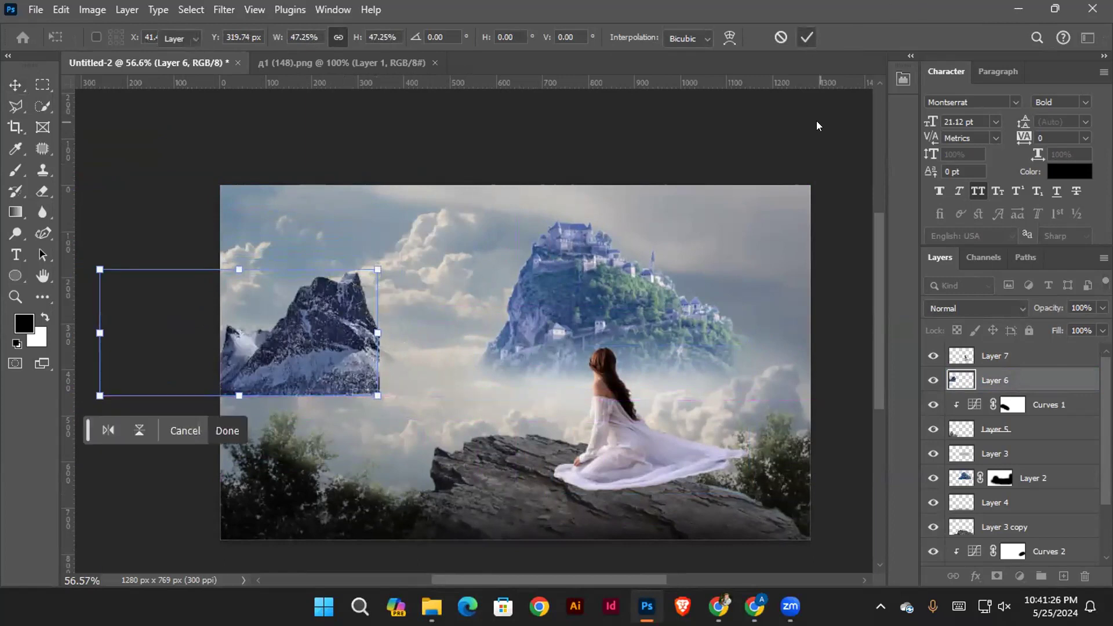
{"action": "key", "text": "Return"}
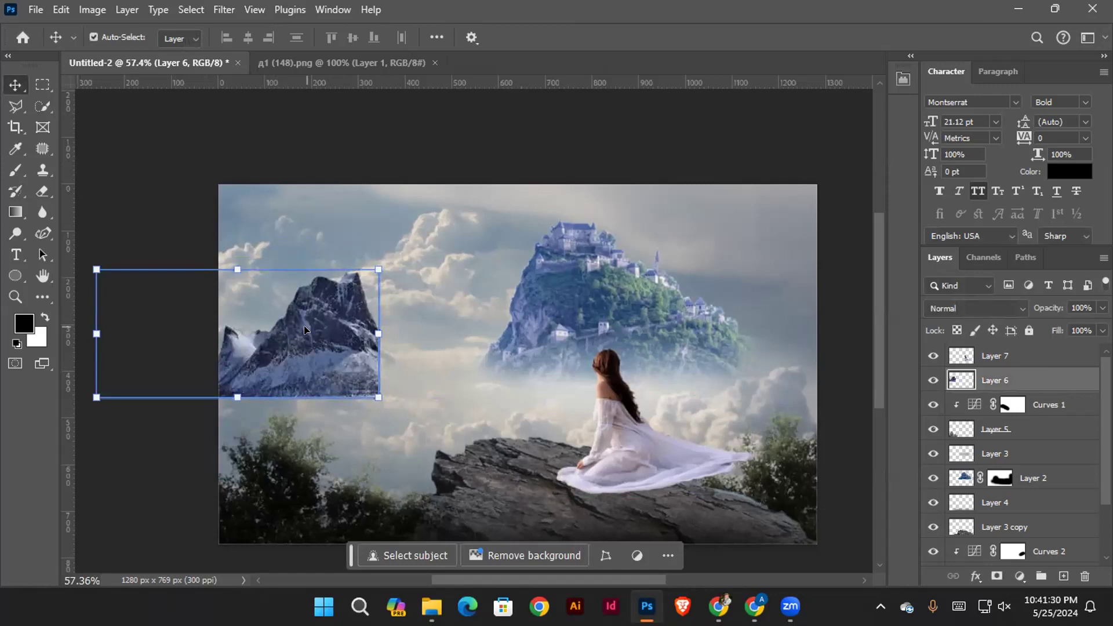
Darken the mountain with Curves by lowering the white point output to 168
{"action": "key", "text": "ctrl+m"}
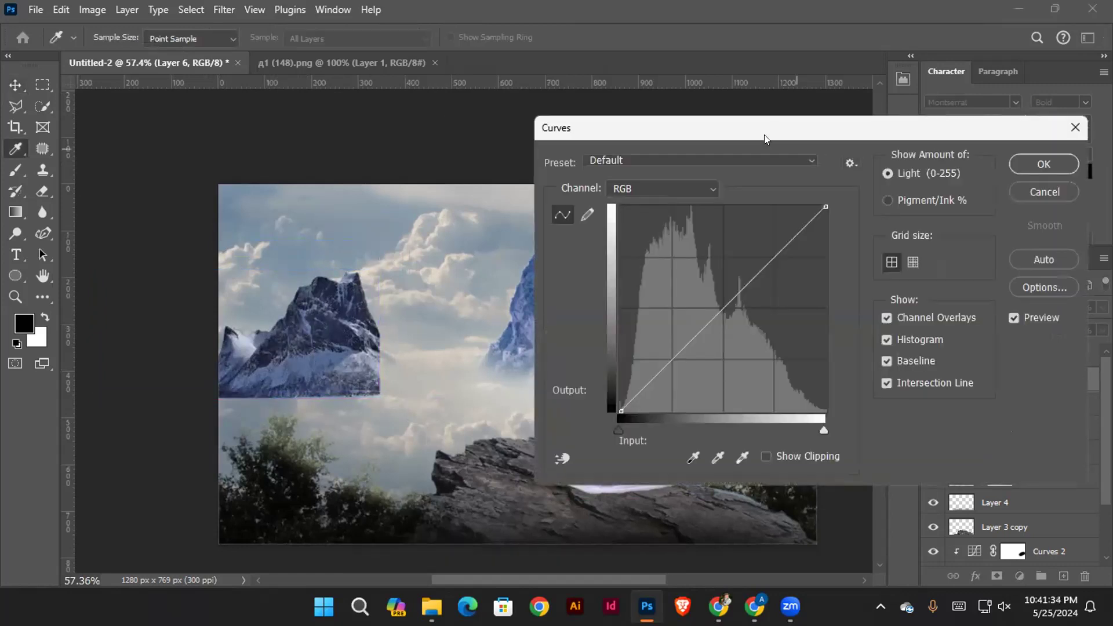
{"action": "left_click_drag", "start_coordinate": [764, 135], "coordinate": [754, 113]}
{"action": "left_click_drag", "start_coordinate": [813, 180], "coordinate": [806, 255]}
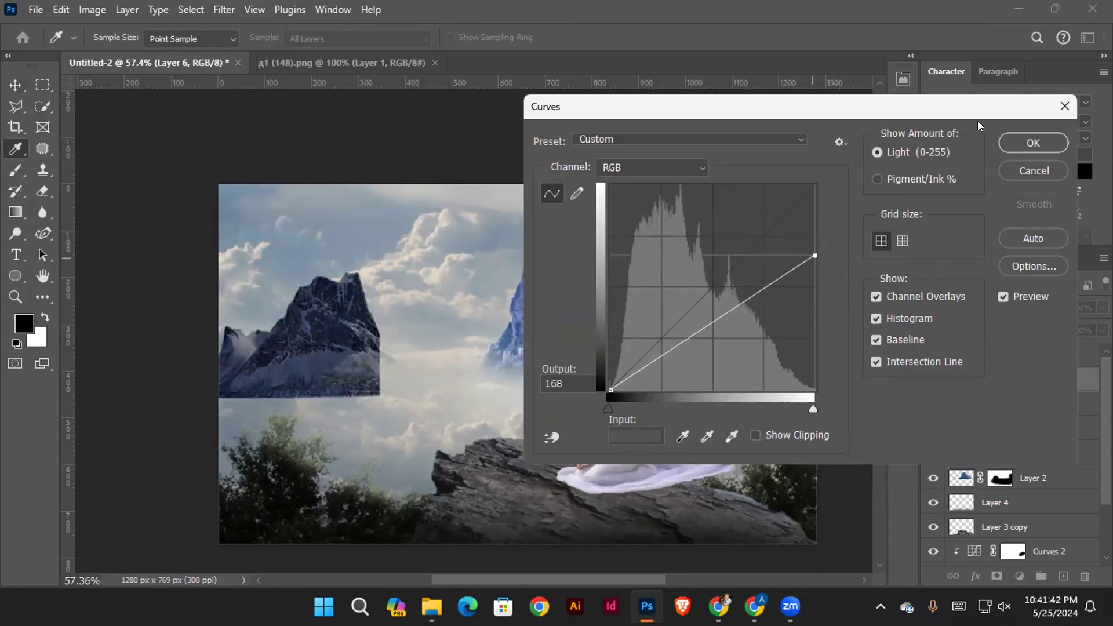
{"action": "left_click", "coordinate": [1016, 147]}
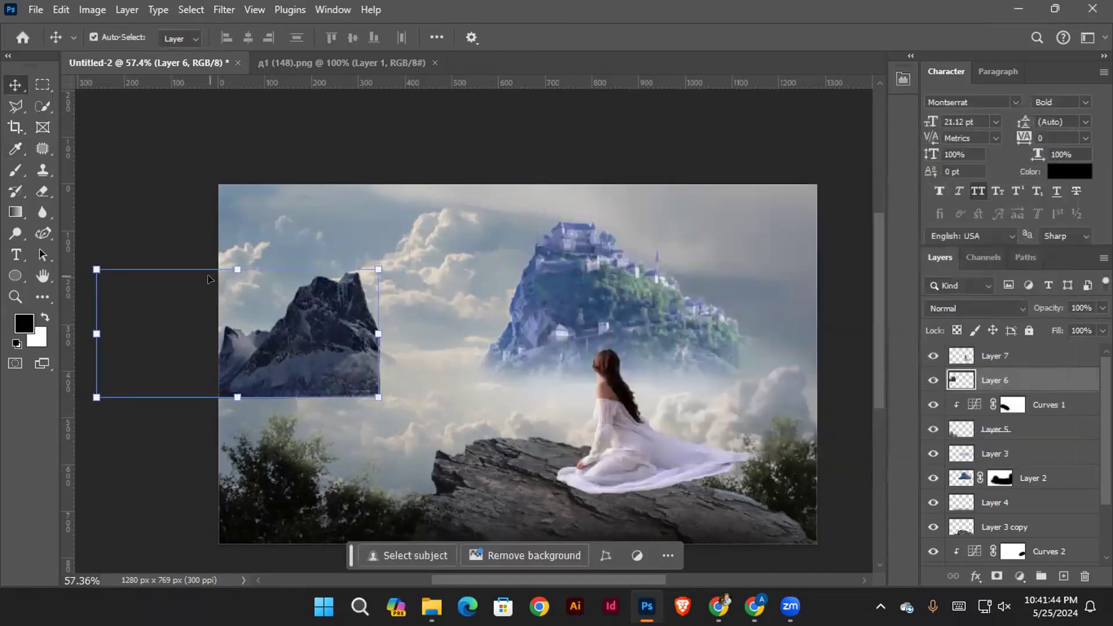
Shift the mountain's midtones towards cyan and blue with Color Balance to match the sky
{"action": "key", "text": "ctrl+b"}
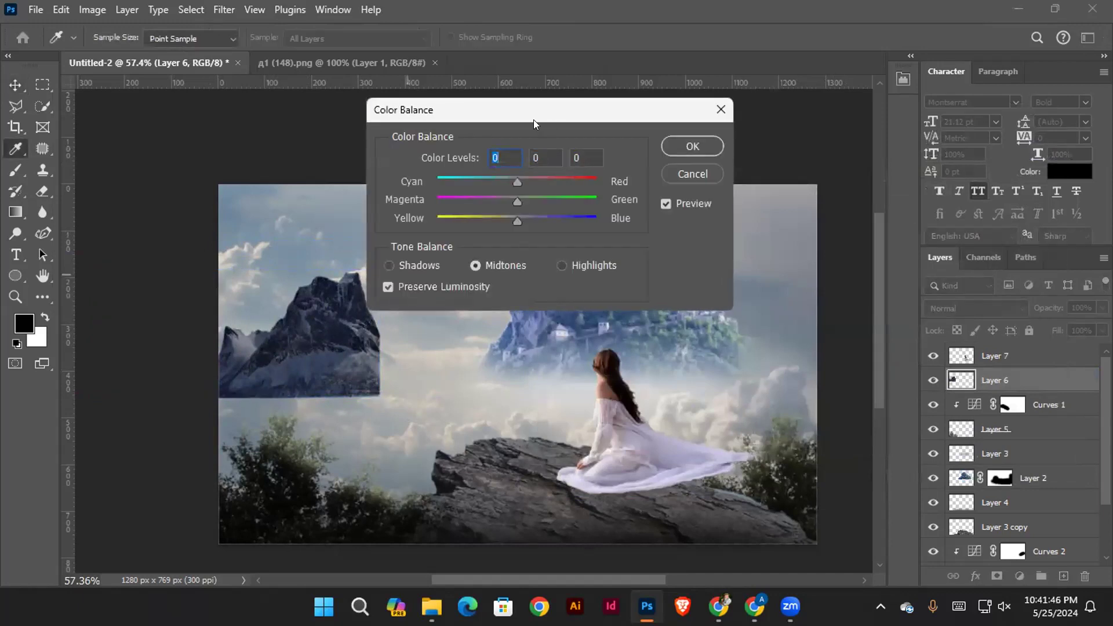
{"action": "left_click_drag", "start_coordinate": [529, 113], "coordinate": [780, 298]}
{"action": "left_click_drag", "start_coordinate": [761, 365], "coordinate": [748, 366]}
{"action": "mouse_move", "coordinate": [767, 405]}
{"action": "left_mouse_down"}
{"action": "mouse_move", "coordinate": [745, 404]}
{"action": "mouse_move", "coordinate": [766, 405]}
{"action": "left_mouse_up"}
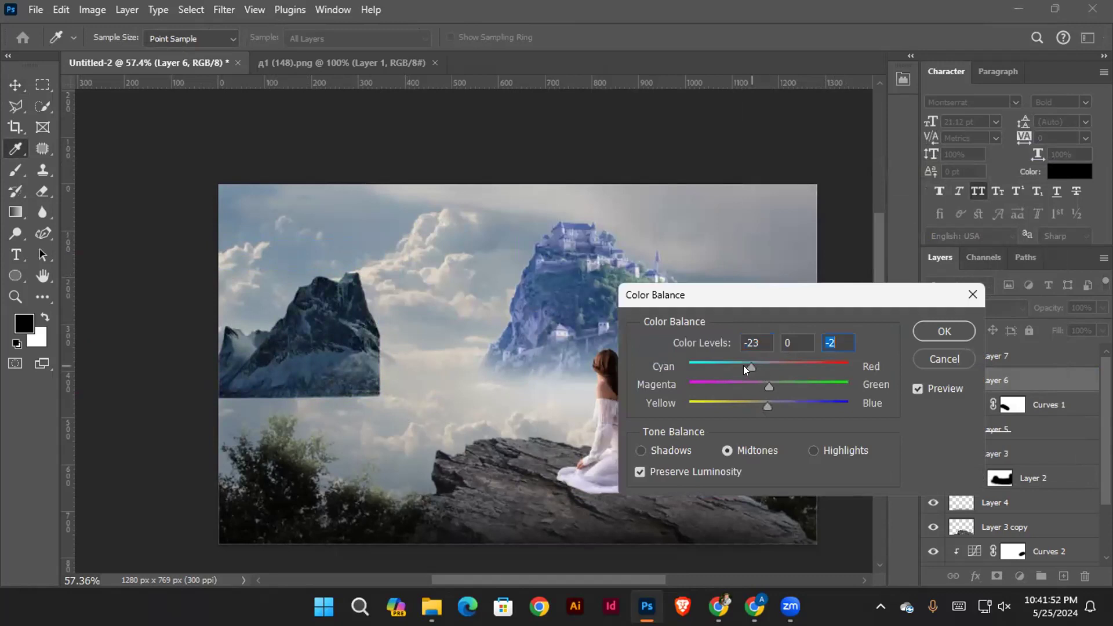
{"action": "left_click", "coordinate": [736, 365]}
{"action": "left_click_drag", "start_coordinate": [766, 384], "coordinate": [783, 405]}
{"action": "left_click", "coordinate": [944, 331]}
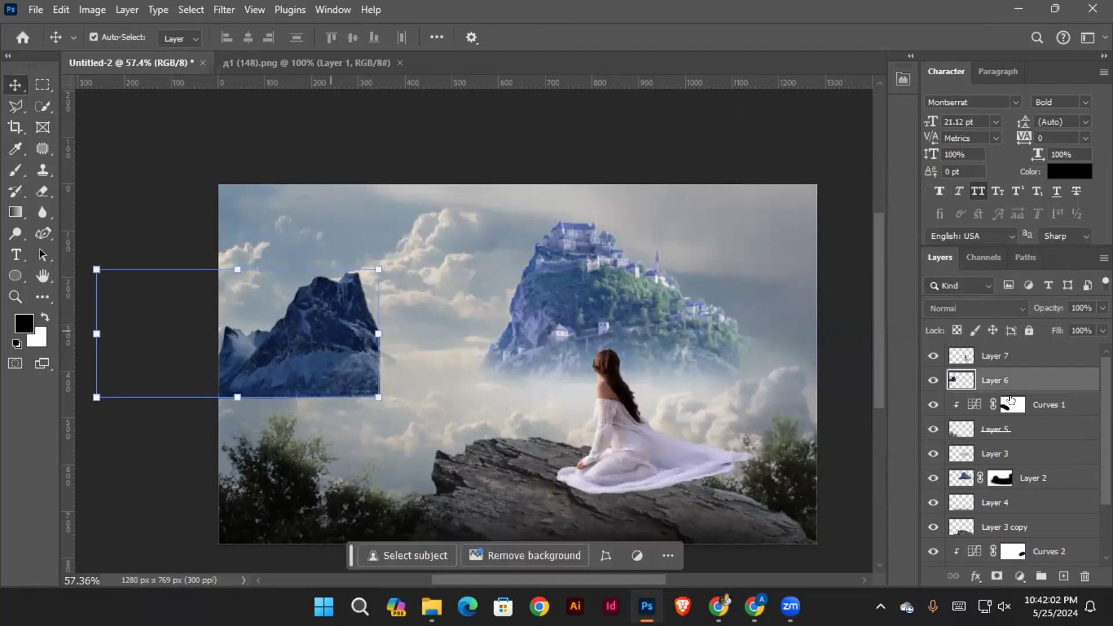
Add a layer mask to Layer 6 and paint black with the 238 px brush to fade the mountain's base into the clouds
{"action": "left_click", "coordinate": [996, 576]}
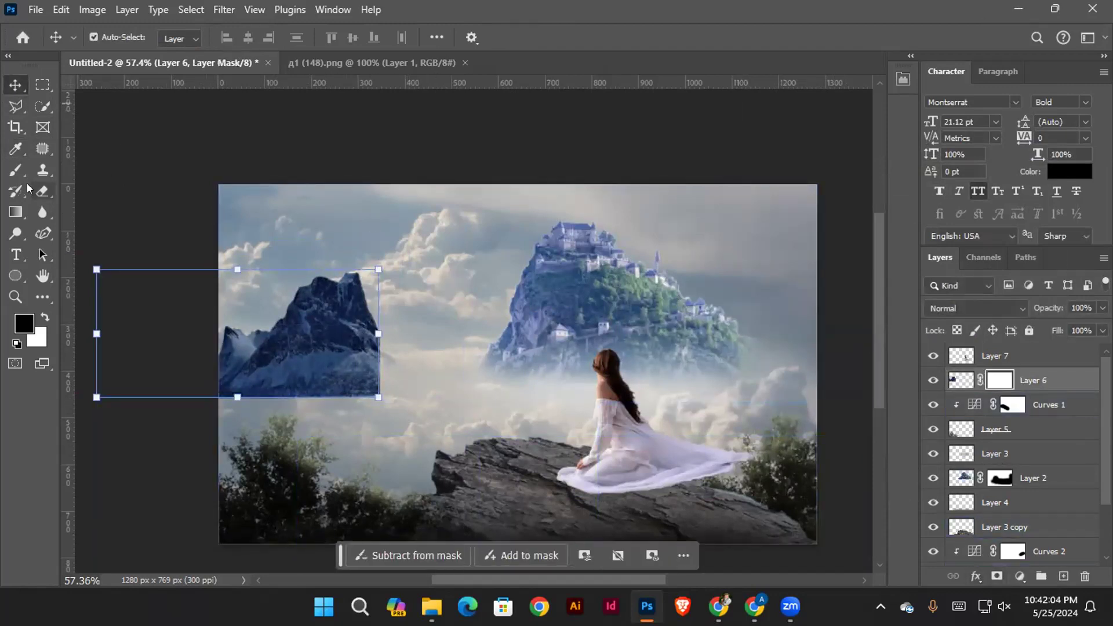
{"action": "left_click", "coordinate": [16, 170]}
{"action": "mouse_move", "coordinate": [289, 389]}
{"action": "left_mouse_down"}
{"action": "mouse_move", "coordinate": [294, 365]}
{"action": "mouse_move", "coordinate": [246, 400]}
{"action": "mouse_move", "coordinate": [236, 395]}
{"action": "mouse_move", "coordinate": [397, 401]}
{"action": "mouse_move", "coordinate": [342, 393]}
{"action": "mouse_move", "coordinate": [372, 396]}
{"action": "left_mouse_up"}
{"action": "mouse_move", "coordinate": [414, 319]}
{"action": "left_mouse_down"}
{"action": "mouse_move", "coordinate": [417, 294]}
{"action": "mouse_move", "coordinate": [417, 318]}
{"action": "left_mouse_up"}
{"action": "left_click_drag", "start_coordinate": [269, 396], "coordinate": [384, 387]}
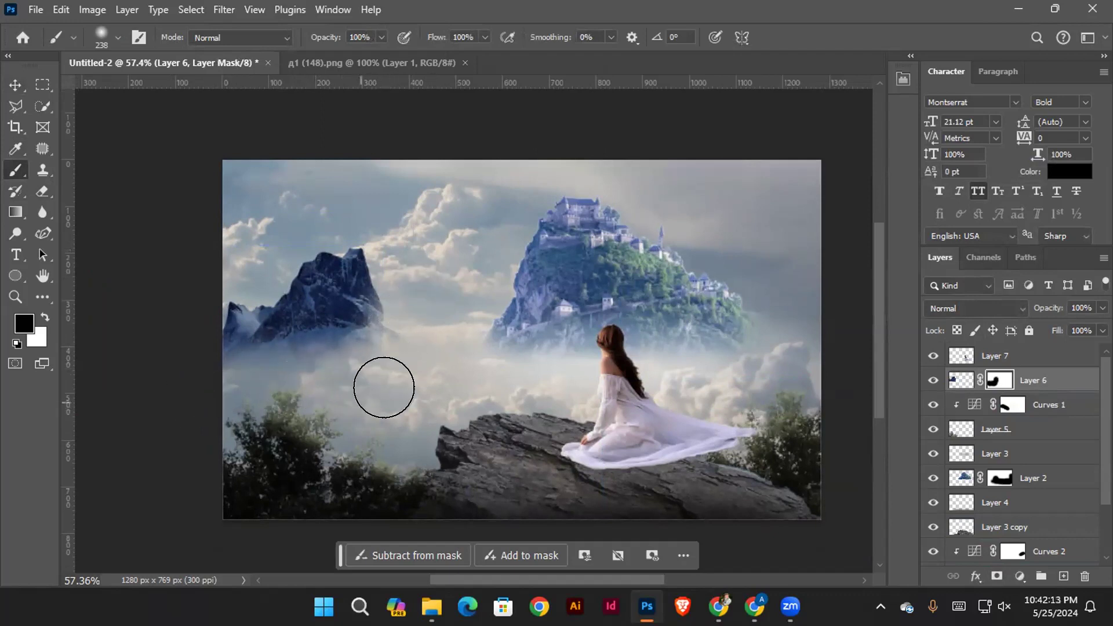
Scale the Layer 6 mountain down to 89.40% and keep it at the image's left edge with its base in the clouds
{"action": "left_click", "coordinate": [15, 85]}
{"action": "left_click", "coordinate": [312, 283]}
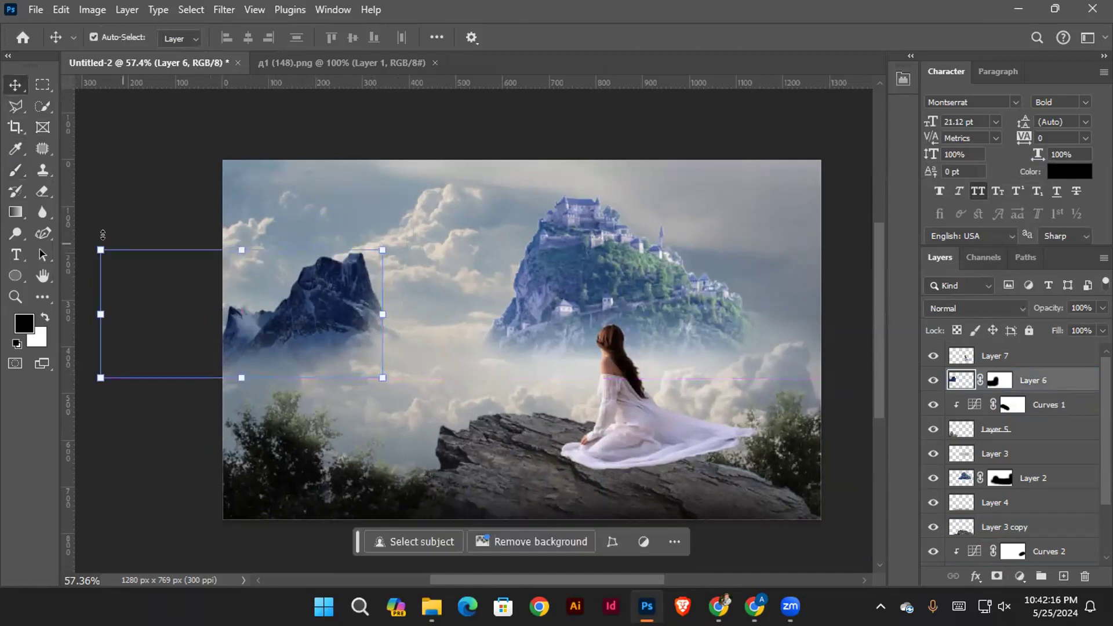
{"action": "left_click_drag", "start_coordinate": [100, 244], "coordinate": [131, 263]}
{"action": "left_click_drag", "start_coordinate": [335, 302], "coordinate": [303, 310]}
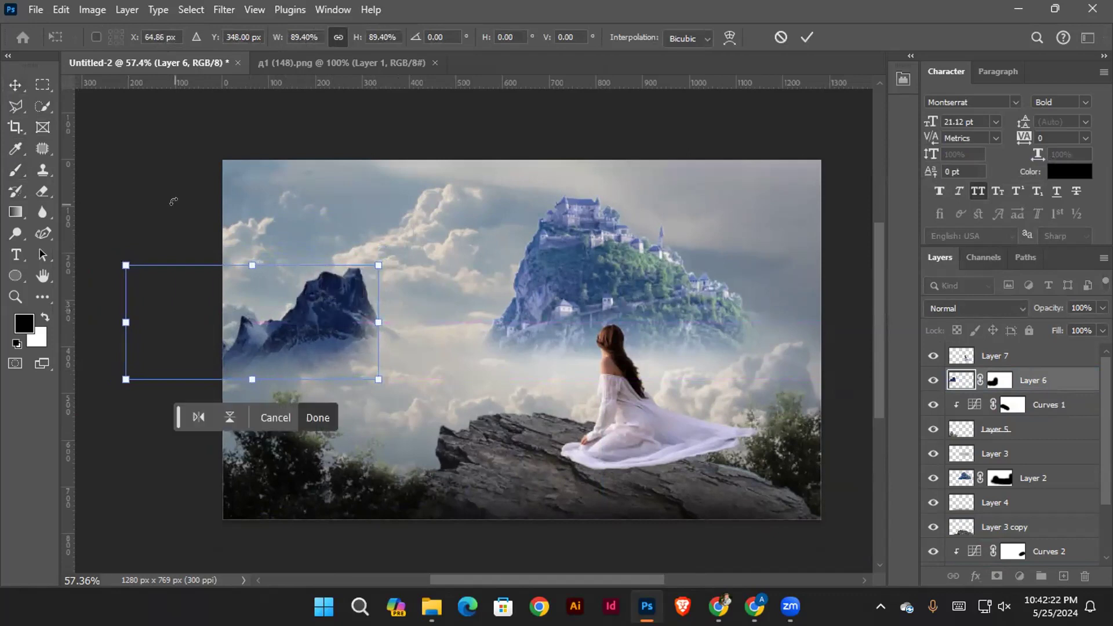
{"action": "key", "text": "Return"}
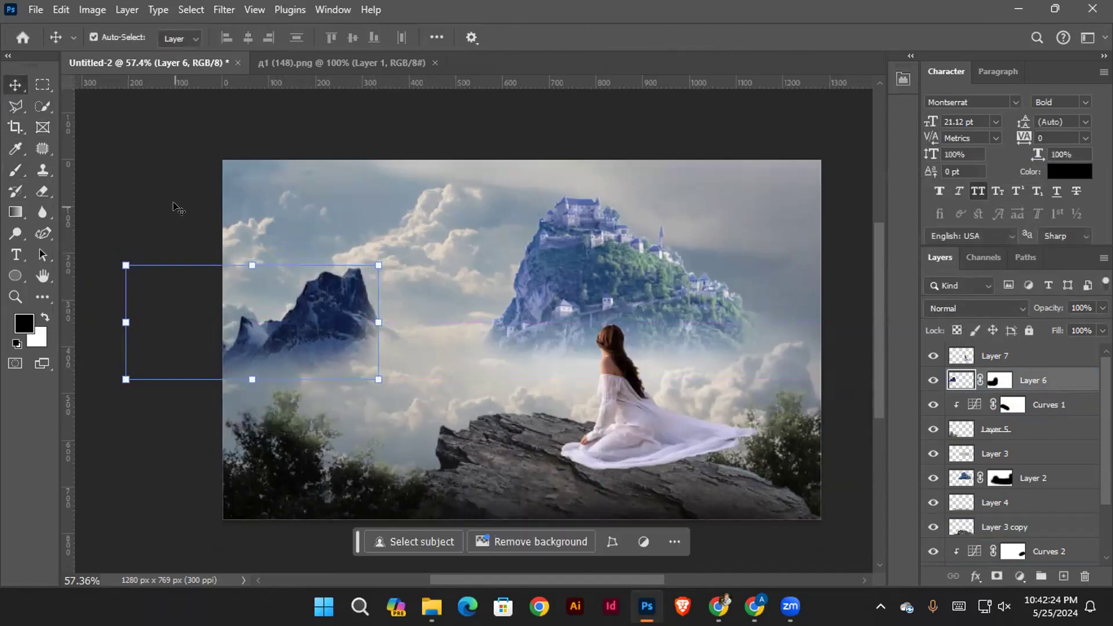
{"action": "left_click", "coordinate": [857, 295]}
{"action": "scroll", "coordinate": [497, 282], "scroll_direction": "down", "scroll_amount": 1}
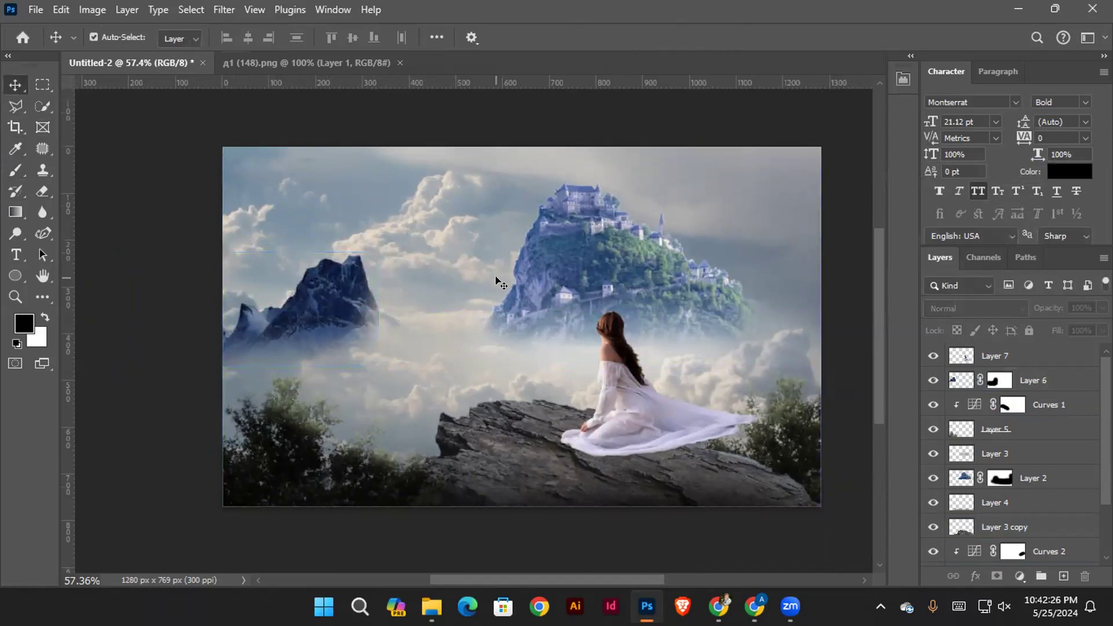
{"action": "left_click_drag", "start_coordinate": [373, 330], "coordinate": [404, 311]}
{"action": "left_click", "coordinate": [317, 426]}
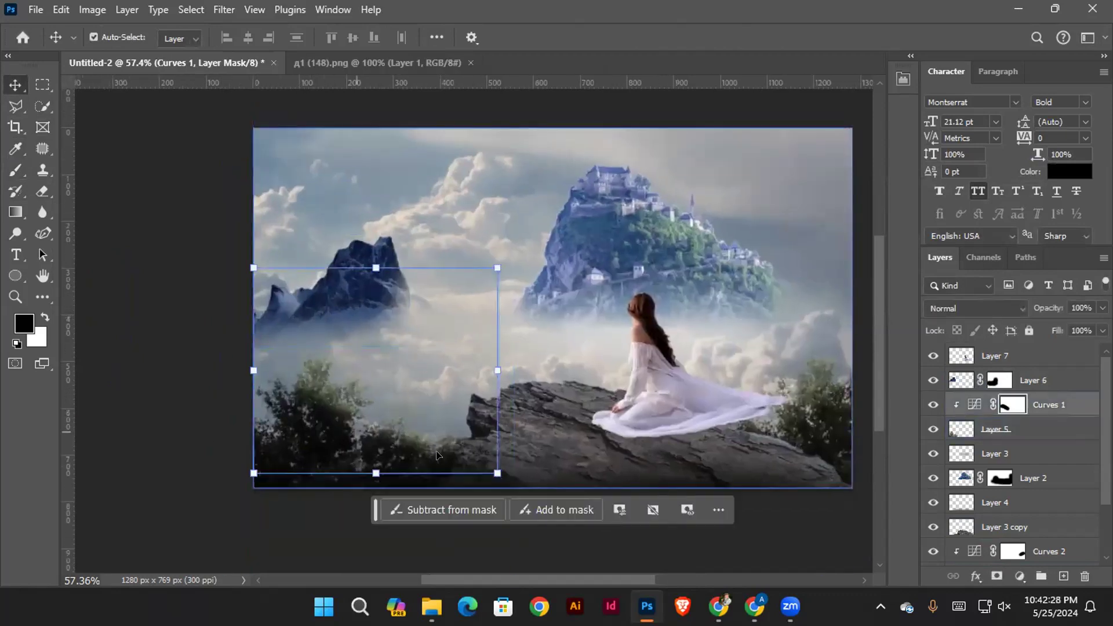
{"action": "left_click_drag", "start_coordinate": [505, 408], "coordinate": [438, 410]}
{"action": "left_click", "coordinate": [749, 429]}
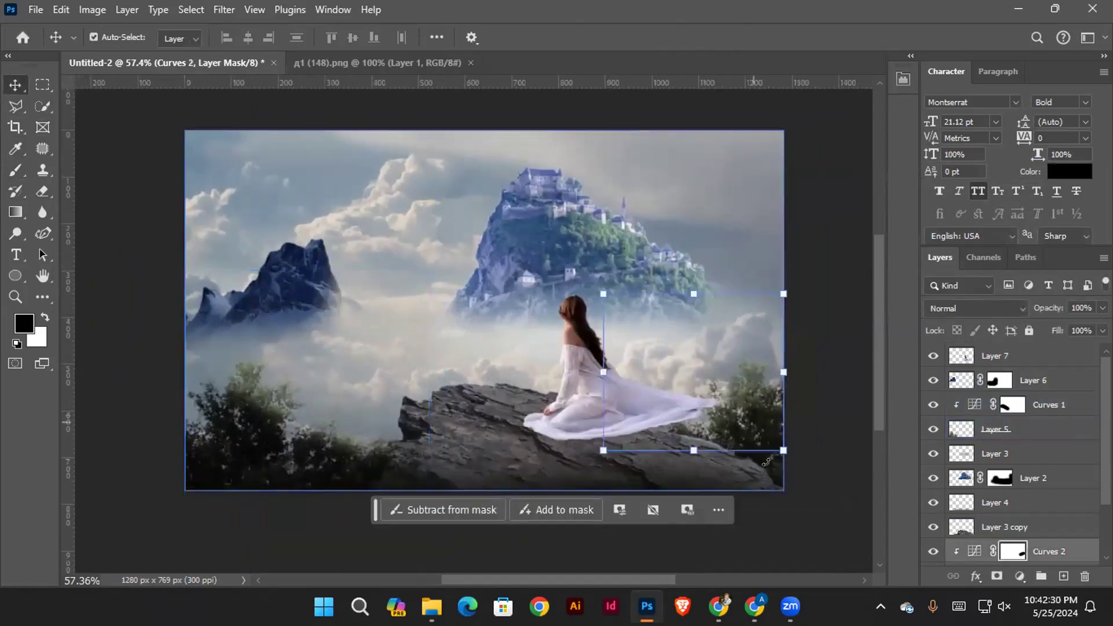
{"action": "left_click", "coordinate": [242, 434]}
{"action": "left_click_drag", "start_coordinate": [249, 435], "coordinate": [308, 429]}
{"action": "left_click", "coordinate": [213, 451]}
{"action": "left_click", "coordinate": [311, 470]}
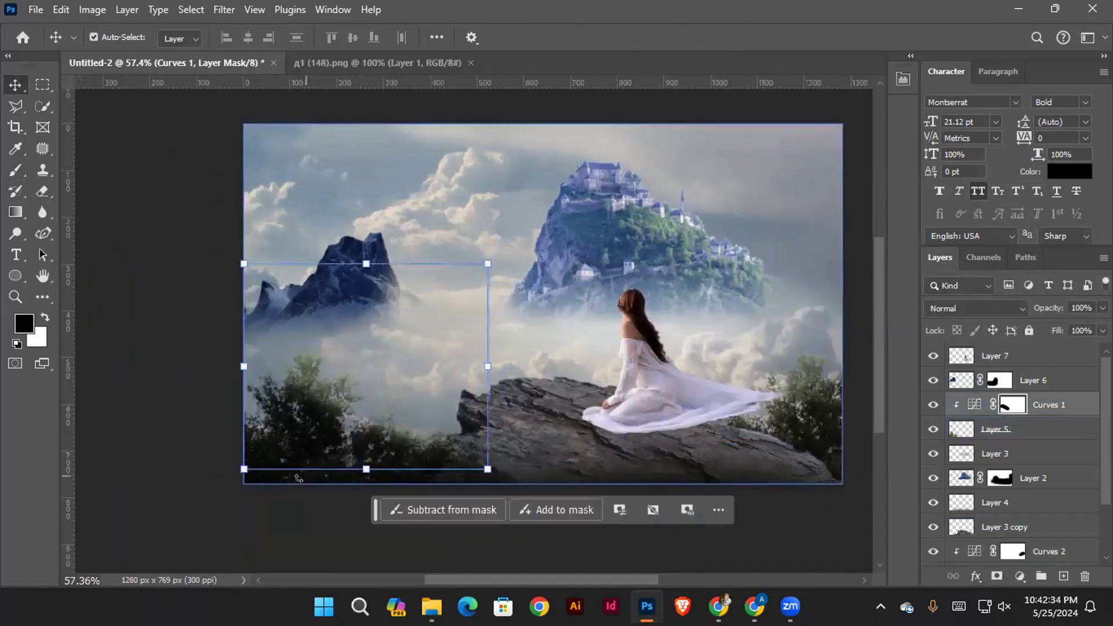
{"action": "left_click", "coordinate": [280, 506]}
{"action": "left_click", "coordinate": [278, 479]}
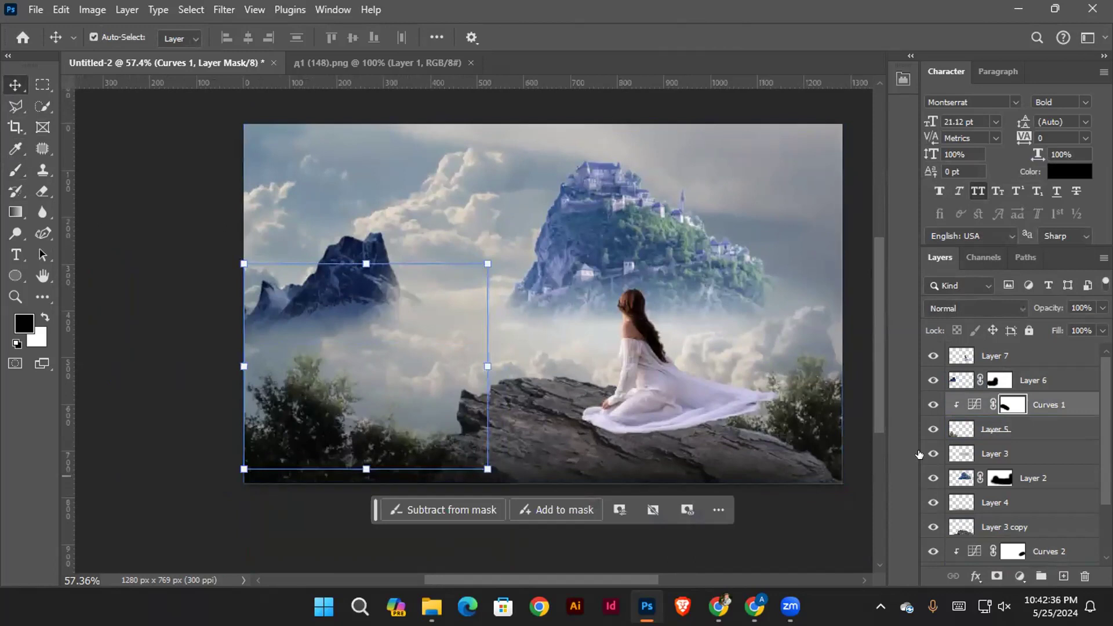
Duplicate the Layer 5 tree with Auto-Select turned off, placing the copy over the image's upper-left corner
{"action": "left_click", "coordinate": [933, 429]}
{"action": "left_click", "coordinate": [996, 432]}
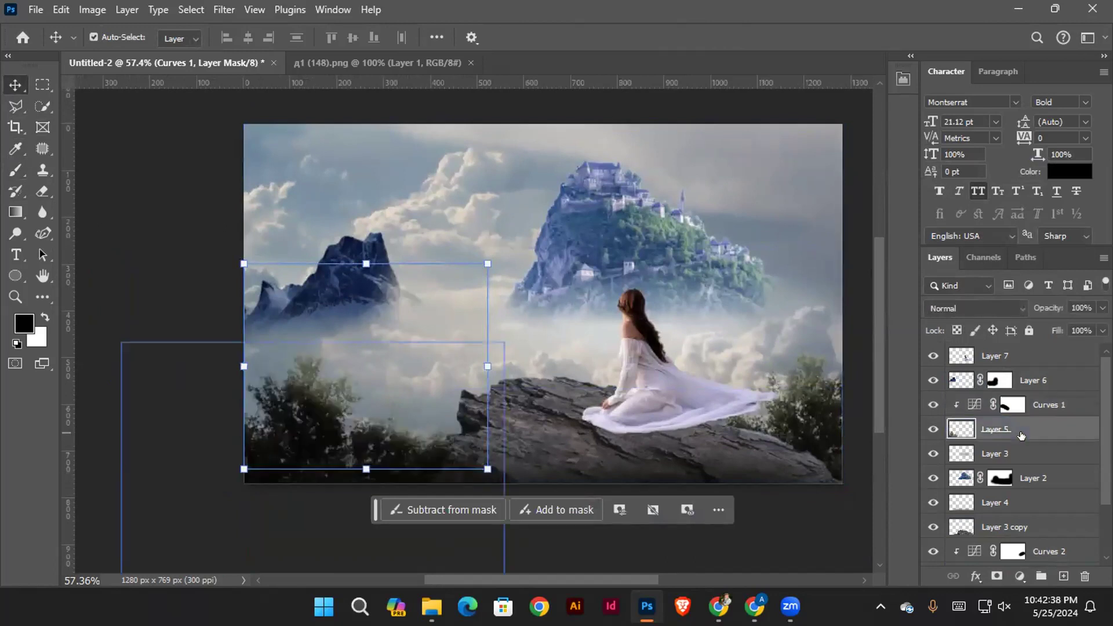
{"action": "left_click", "coordinate": [93, 37]}
{"action": "left_click_drag", "start_coordinate": [294, 322], "coordinate": [345, 339]}
{"action": "left_click_drag", "start_coordinate": [353, 466], "coordinate": [197, 174], "text": "alt"}
{"action": "left_click_drag", "start_coordinate": [414, 230], "coordinate": [412, 323]}
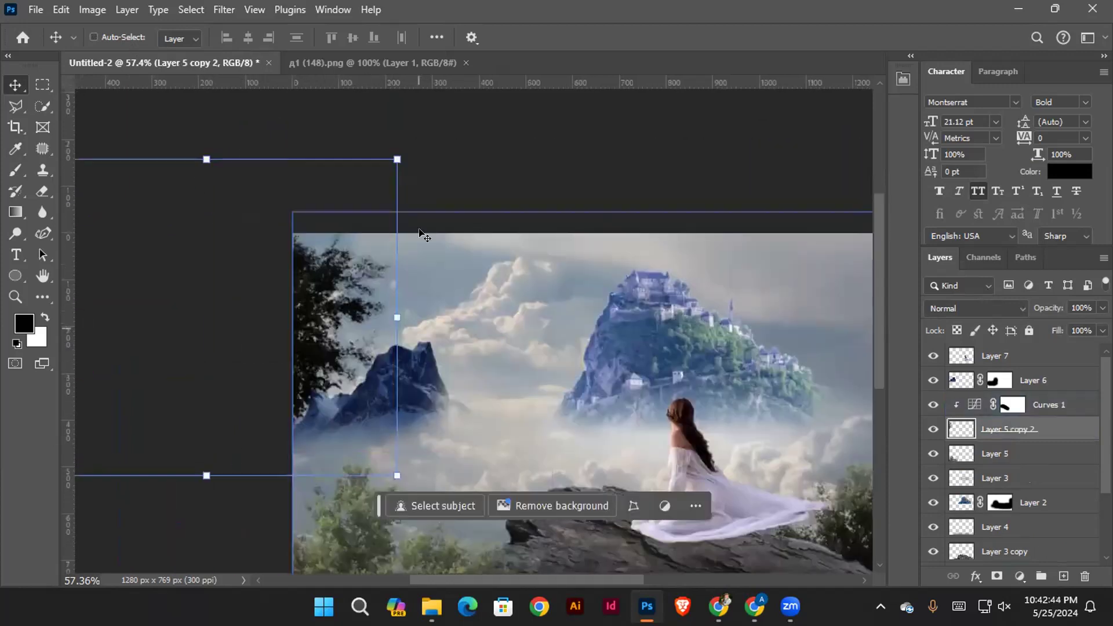
Rotate and reposition the tree copy so its branches hang into the sky from the image's top-left corner
{"action": "left_click_drag", "start_coordinate": [411, 160], "coordinate": [463, 303]}
{"action": "left_click_drag", "start_coordinate": [343, 301], "coordinate": [357, 220]}
{"action": "left_click_drag", "start_coordinate": [479, 191], "coordinate": [517, 217]}
{"action": "key", "text": "Return"}
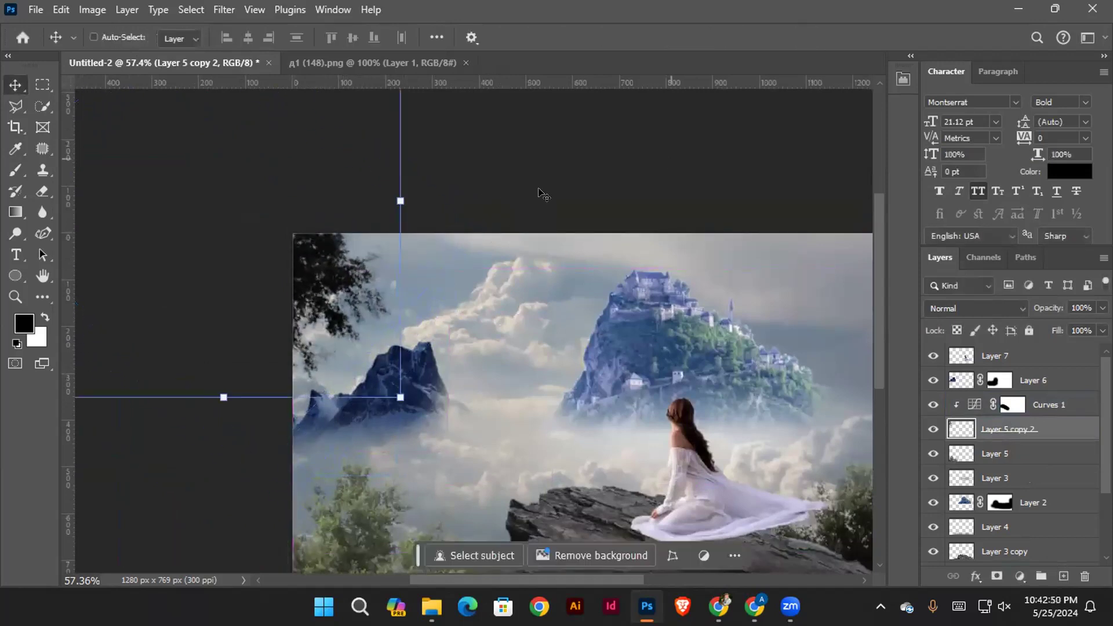
{"action": "left_click_drag", "start_coordinate": [318, 273], "coordinate": [328, 259]}
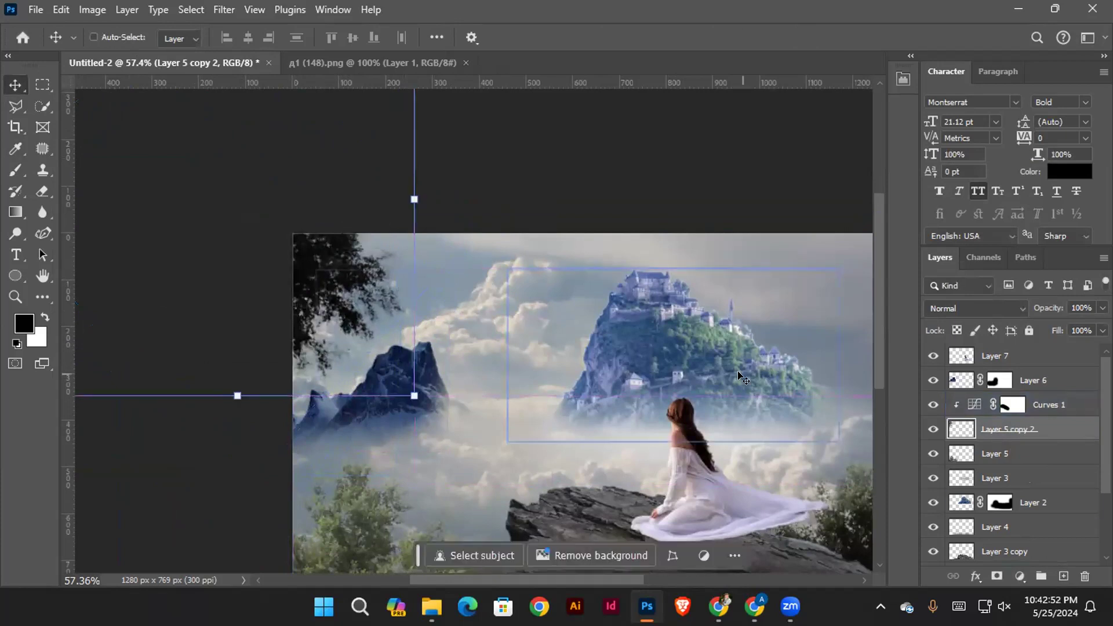
Try bringing the tree copy to the front of the layer stack
{"action": "key", "text": "ctrl+shift+bracketright"}
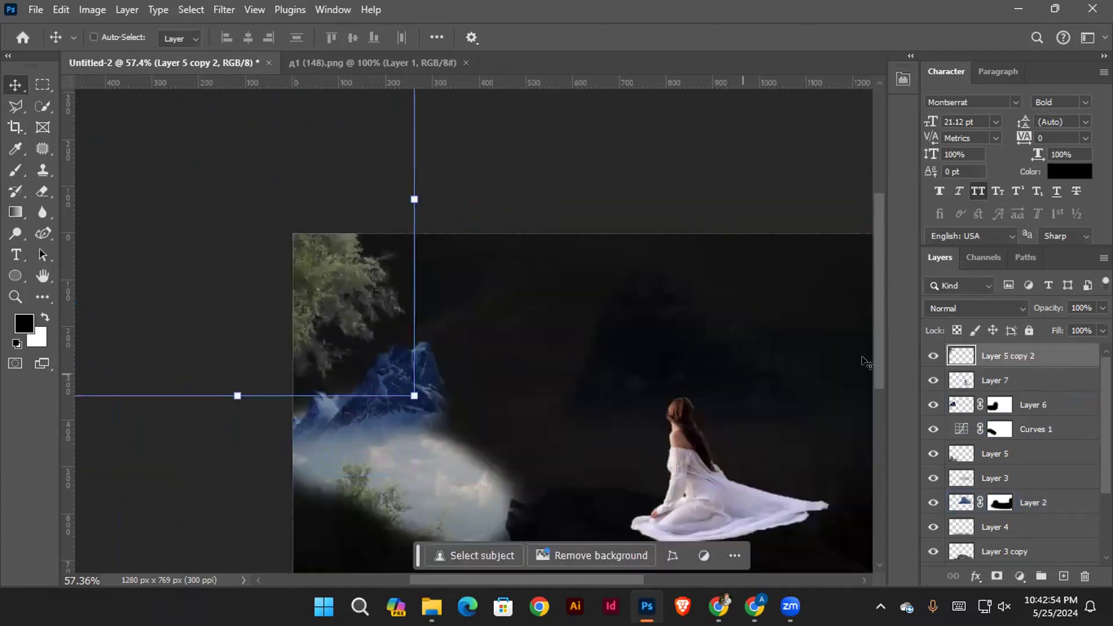
{"action": "key", "text": "ctrl+bracketleft"}
{"action": "key", "text": "ctrl+bracketleft"}
{"action": "key", "text": "ctrl+bracketleft"}
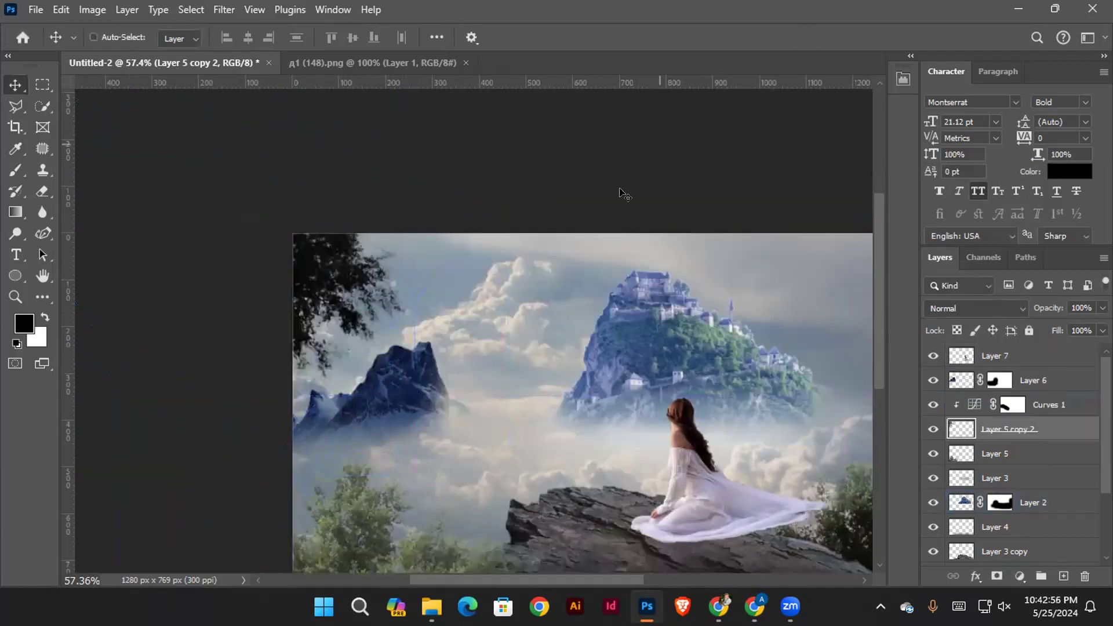
Hide the Curves 1 adjustment and shift the tree copy further up into the image's top-left corner
{"action": "mouse_move", "coordinate": [335, 271]}
{"action": "left_mouse_down"}
{"action": "mouse_move", "coordinate": [360, 267]}
{"action": "mouse_move", "coordinate": [341, 268]}
{"action": "left_mouse_up"}
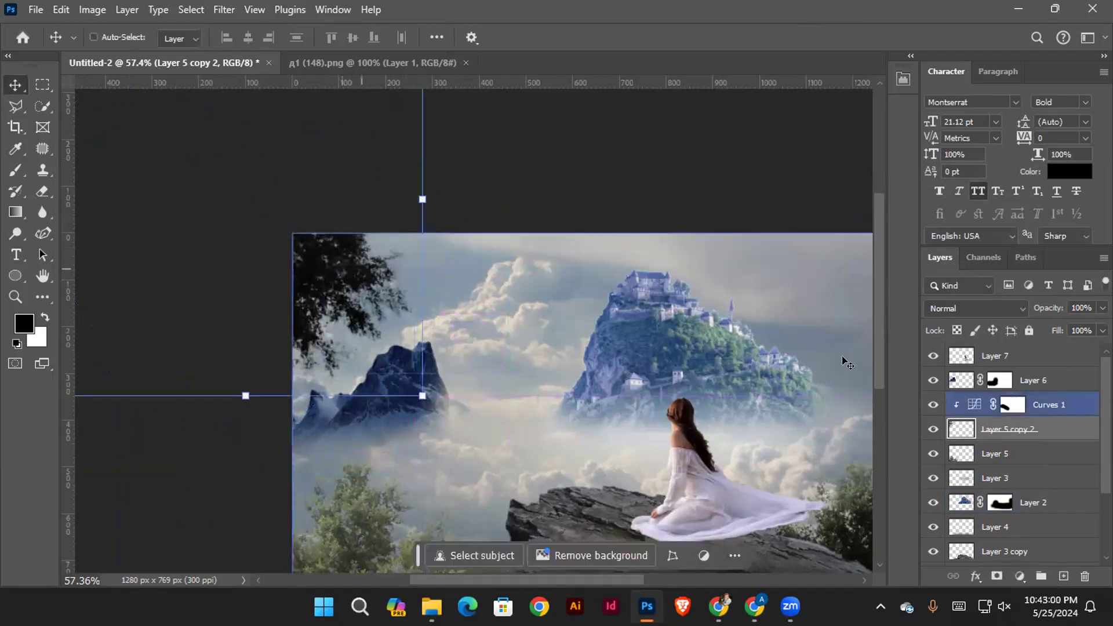
{"action": "left_click", "coordinate": [932, 404]}
{"action": "left_click", "coordinate": [926, 408]}
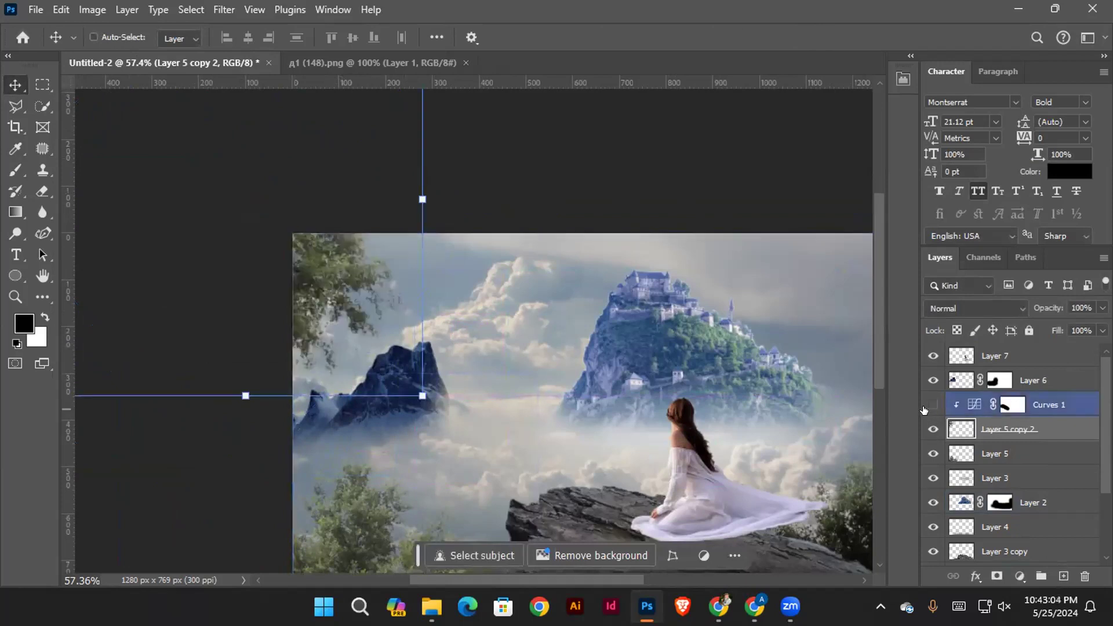
{"action": "left_click_drag", "start_coordinate": [340, 281], "coordinate": [321, 252]}
Add a new empty layer above Layer 7 and set the Brush tool's foreground colour to bright yellow
{"action": "left_click_drag", "start_coordinate": [519, 351], "coordinate": [415, 347]}
{"action": "left_click_drag", "start_coordinate": [497, 345], "coordinate": [573, 277]}
{"action": "left_click_drag", "start_coordinate": [642, 301], "coordinate": [612, 291]}
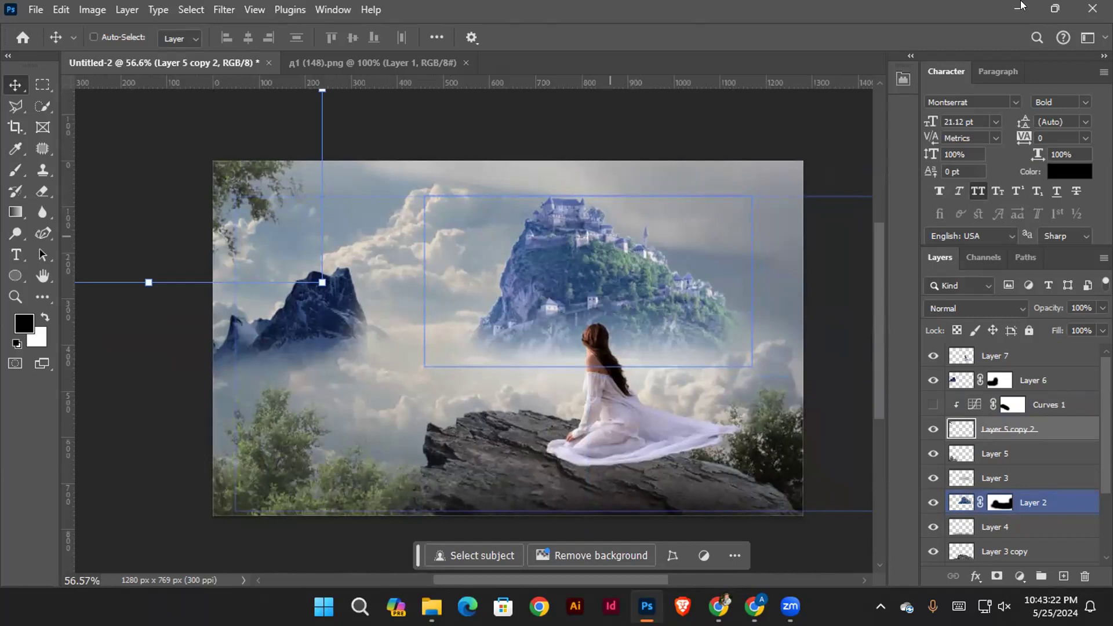
{"action": "left_click_drag", "start_coordinate": [519, 227], "coordinate": [544, 250]}
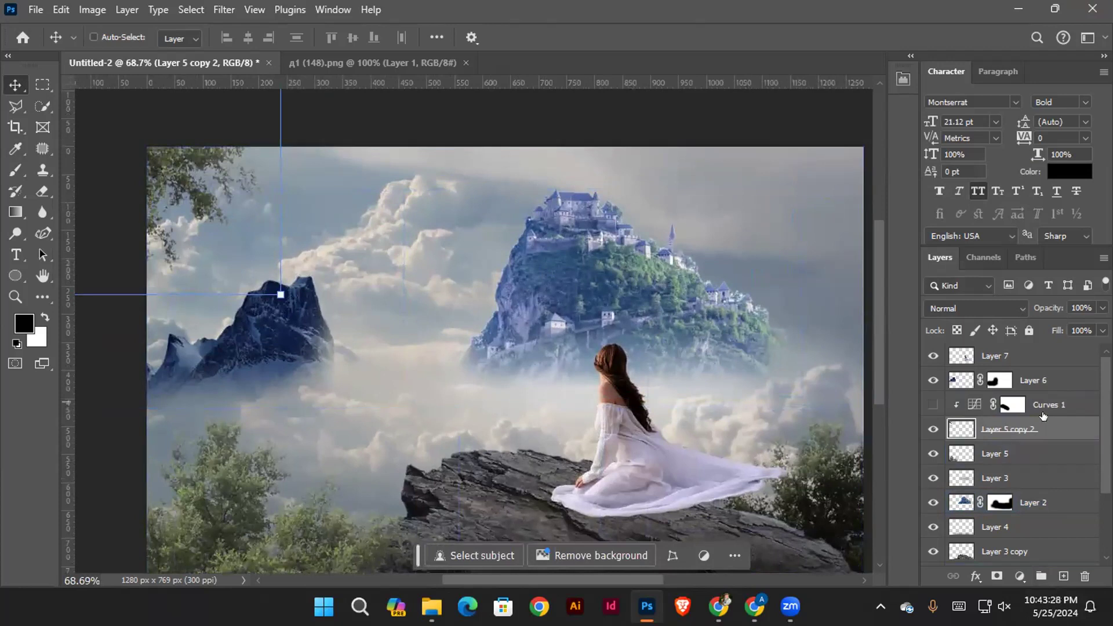
{"action": "left_click", "coordinate": [1031, 355]}
{"action": "key", "text": "ctrl+shift+alt+n"}
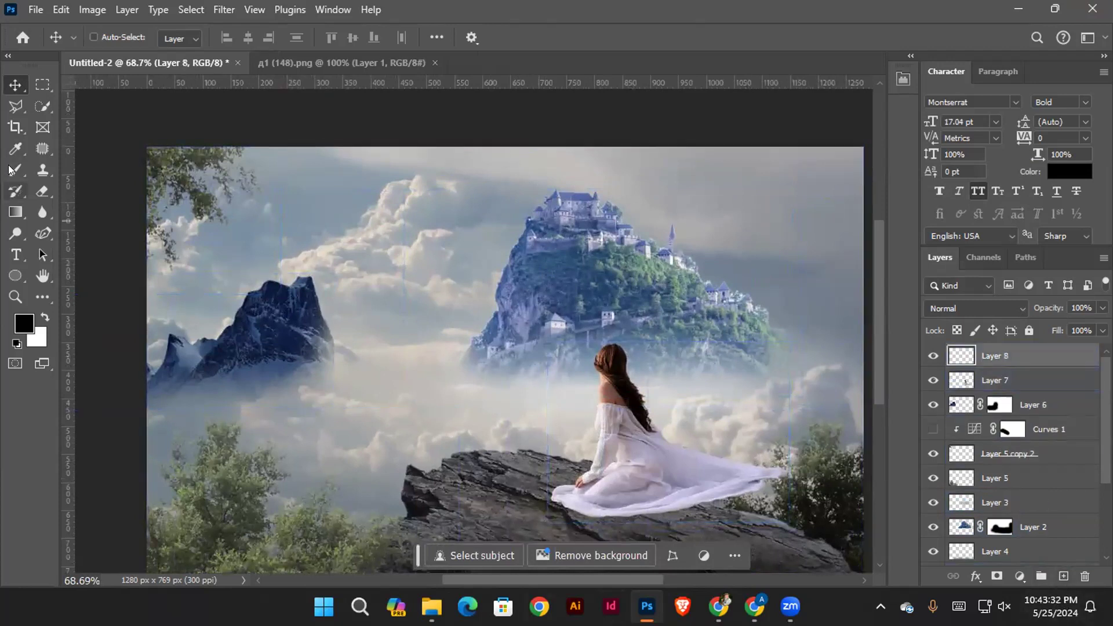
{"action": "left_click", "coordinate": [12, 170]}
{"action": "left_click", "coordinate": [24, 323]}
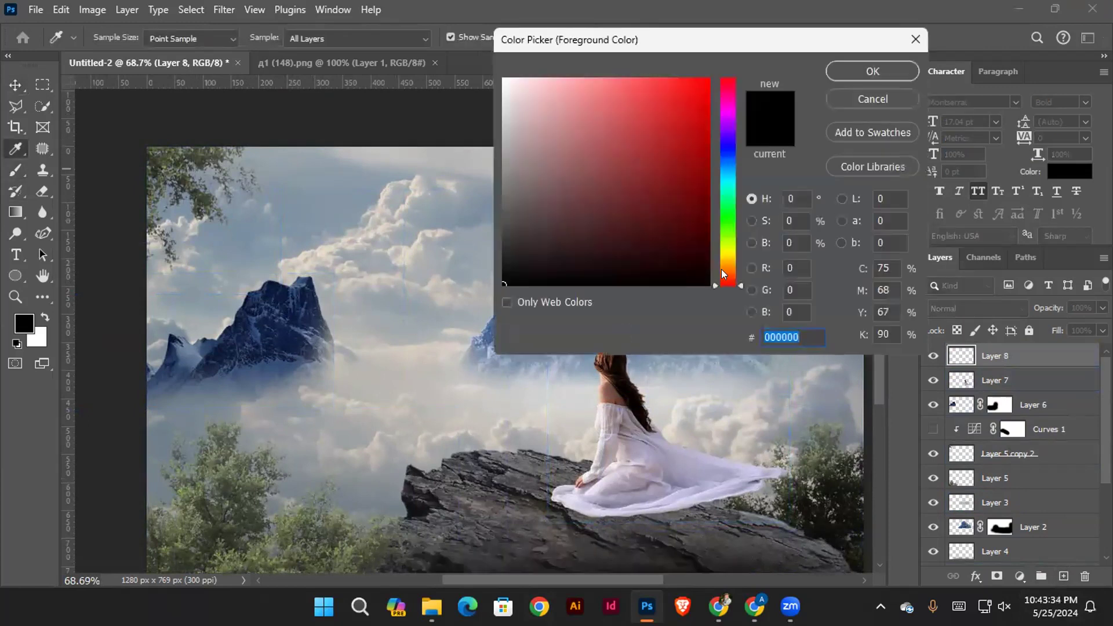
{"action": "left_click", "coordinate": [723, 253]}
{"action": "left_click", "coordinate": [688, 78]}
{"action": "left_click", "coordinate": [860, 69]}
Paint soft yellow light over the sky between the tree branches and the castle with a 290 px brush at 39% opacity
{"action": "left_click_drag", "start_coordinate": [362, 241], "coordinate": [413, 285]}
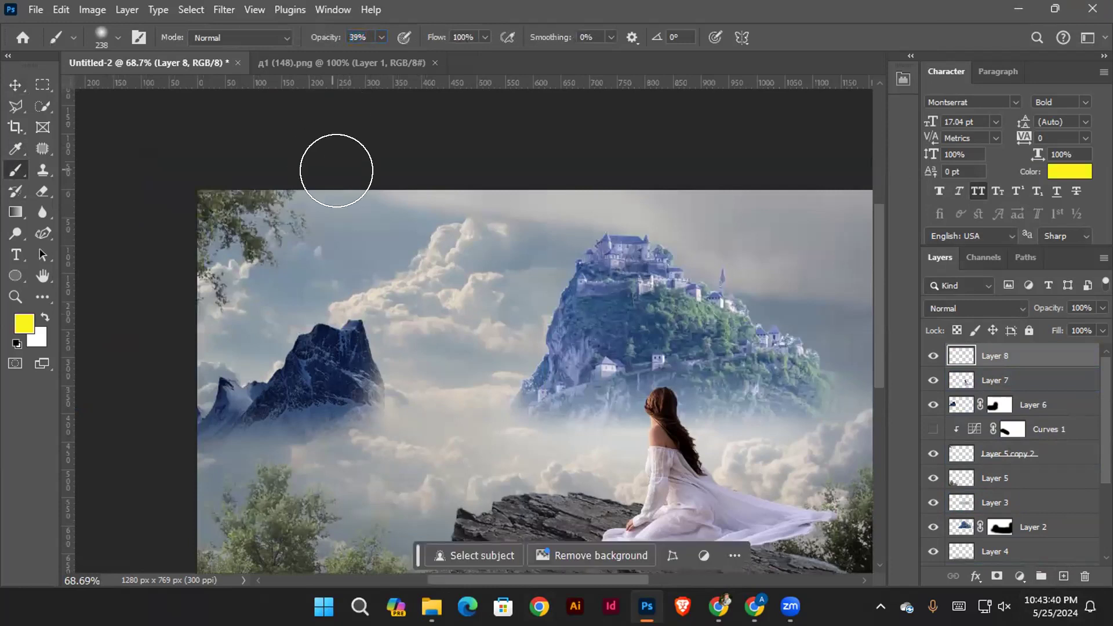
{"action": "right_click", "coordinate": [342, 199], "text": "alt"}
{"action": "mouse_move", "coordinate": [319, 193]}
{"action": "left_mouse_down"}
{"action": "mouse_move", "coordinate": [392, 254]}
{"action": "mouse_move", "coordinate": [450, 279]}
{"action": "mouse_move", "coordinate": [308, 222]}
{"action": "mouse_move", "coordinate": [261, 217]}
{"action": "mouse_move", "coordinate": [300, 234]}
{"action": "mouse_move", "coordinate": [412, 240]}
{"action": "mouse_move", "coordinate": [466, 286]}
{"action": "mouse_move", "coordinate": [376, 241]}
{"action": "mouse_move", "coordinate": [258, 214]}
{"action": "mouse_move", "coordinate": [469, 282]}
{"action": "mouse_move", "coordinate": [274, 209]}
{"action": "mouse_move", "coordinate": [373, 271]}
{"action": "mouse_move", "coordinate": [443, 287]}
{"action": "mouse_move", "coordinate": [404, 261]}
{"action": "mouse_move", "coordinate": [463, 256]}
{"action": "mouse_move", "coordinate": [474, 266]}
{"action": "mouse_move", "coordinate": [481, 247]}
{"action": "mouse_move", "coordinate": [491, 267]}
{"action": "mouse_move", "coordinate": [481, 294]}
{"action": "left_mouse_up"}
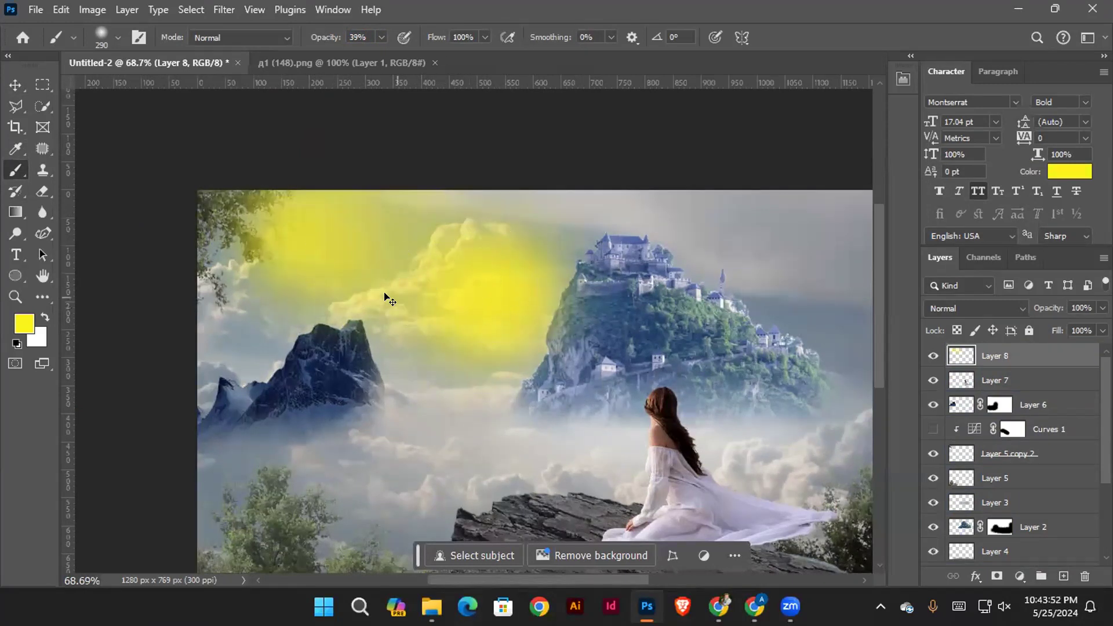
{"action": "key", "text": "ctrl+z"}
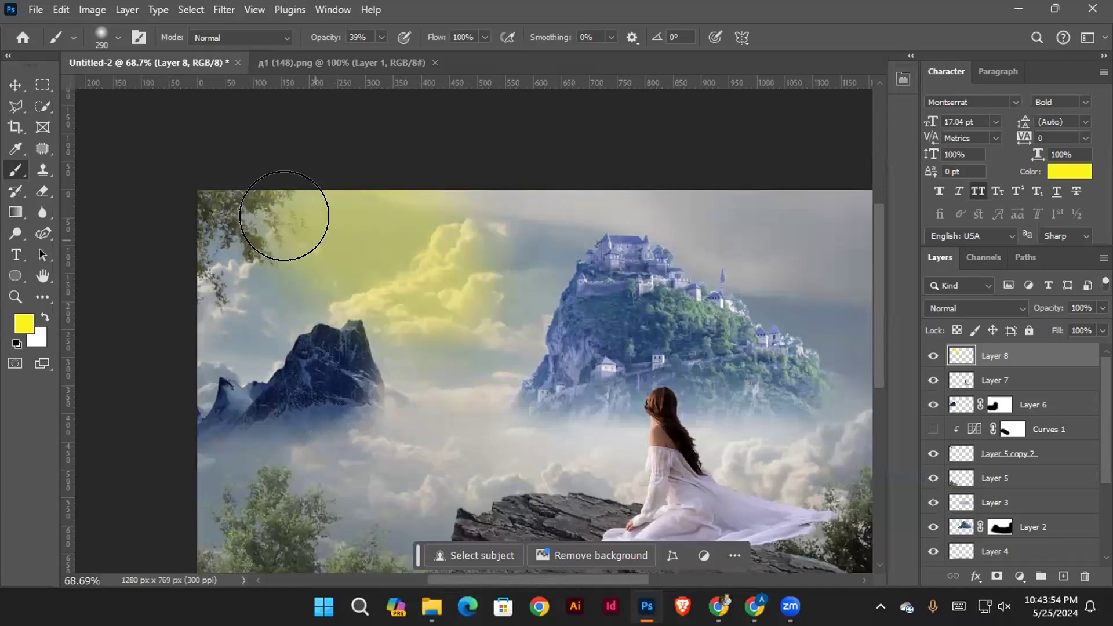
{"action": "mouse_move", "coordinate": [467, 254]}
{"action": "left_mouse_down"}
{"action": "mouse_move", "coordinate": [494, 279]}
{"action": "mouse_move", "coordinate": [415, 298]}
{"action": "left_mouse_up"}
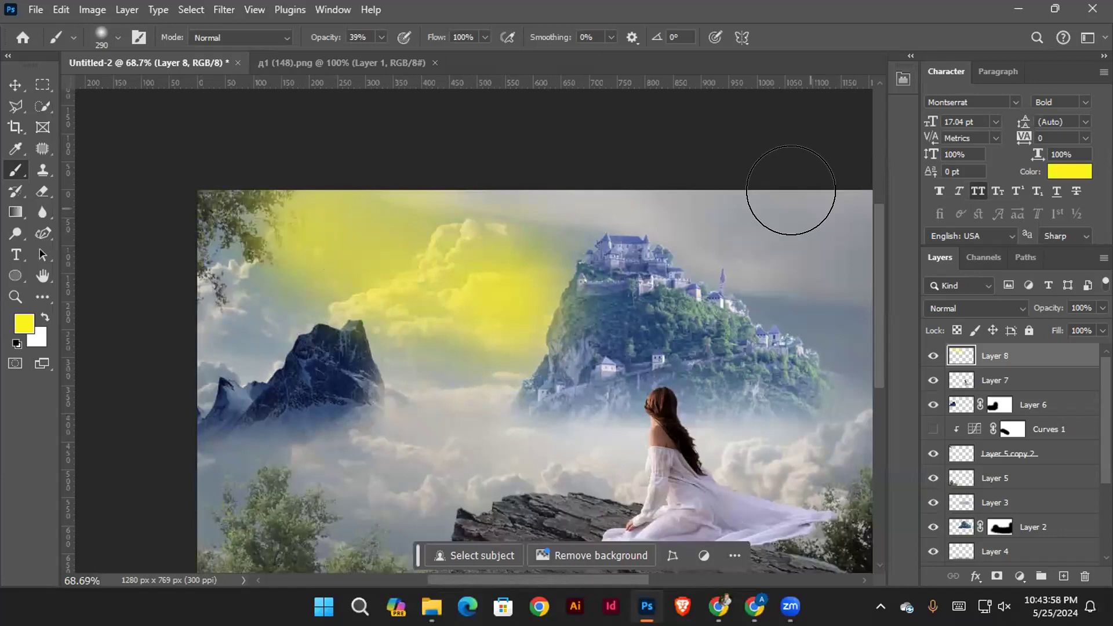
Set the blending mode of the yellow light layer to Lighten
{"action": "left_click", "coordinate": [963, 302]}
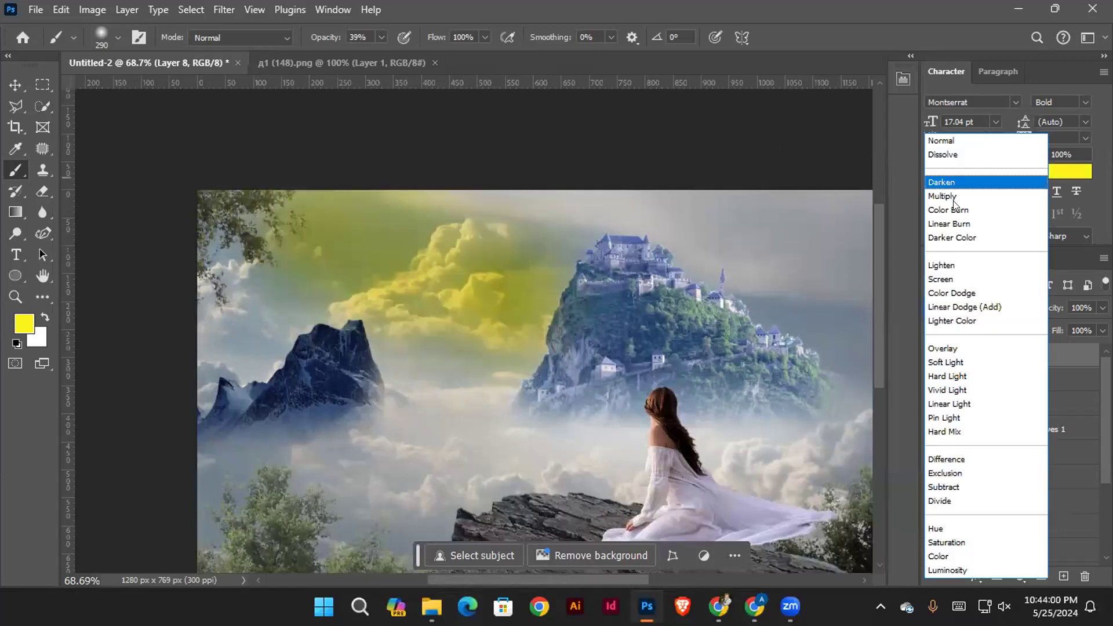
{"action": "left_click", "coordinate": [963, 265]}
{"action": "left_click", "coordinate": [15, 86]}
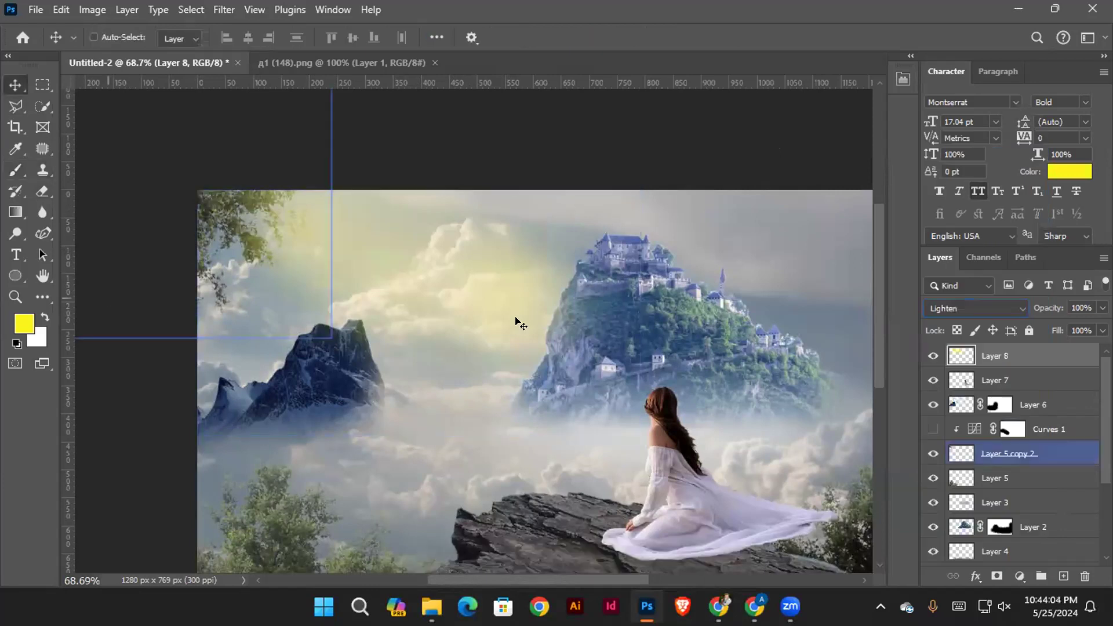
Add a layer mask to Layer 8 and paint black with a 348 px brush to soften the yellow near the mountain
{"action": "scroll", "coordinate": [529, 241], "scroll_direction": "up", "scroll_amount": 2}
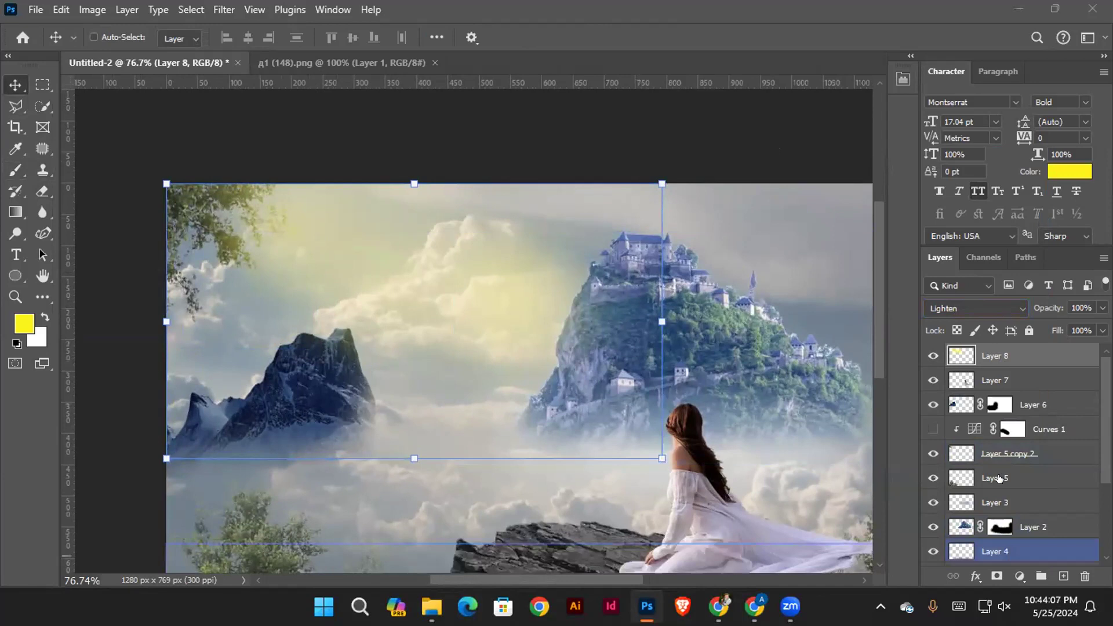
{"action": "left_click", "coordinate": [996, 576]}
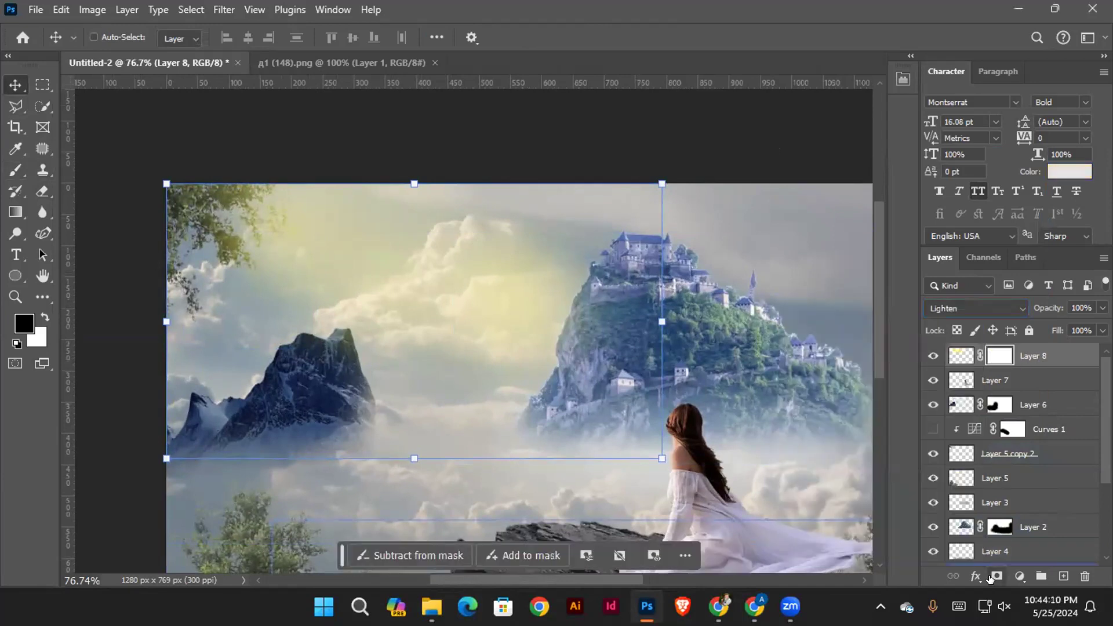
{"action": "left_click", "coordinate": [17, 174]}
{"action": "left_click_drag", "start_coordinate": [391, 348], "coordinate": [371, 309]}
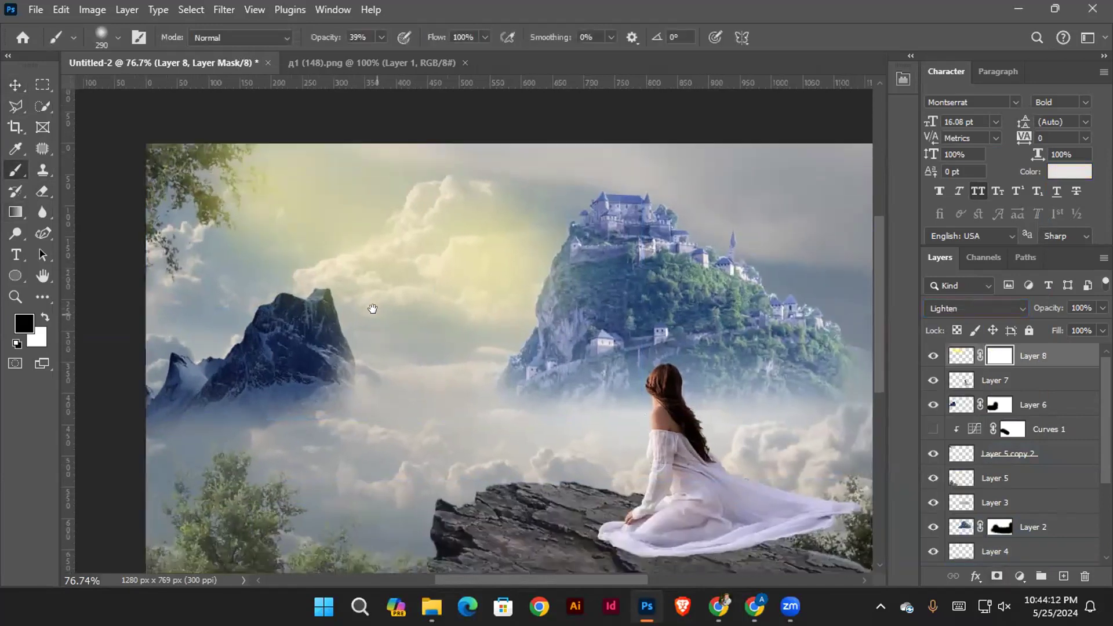
{"action": "mouse_move", "coordinate": [295, 310]}
{"action": "left_mouse_down"}
{"action": "mouse_move", "coordinate": [281, 285]}
{"action": "mouse_move", "coordinate": [352, 347]}
{"action": "left_mouse_up"}
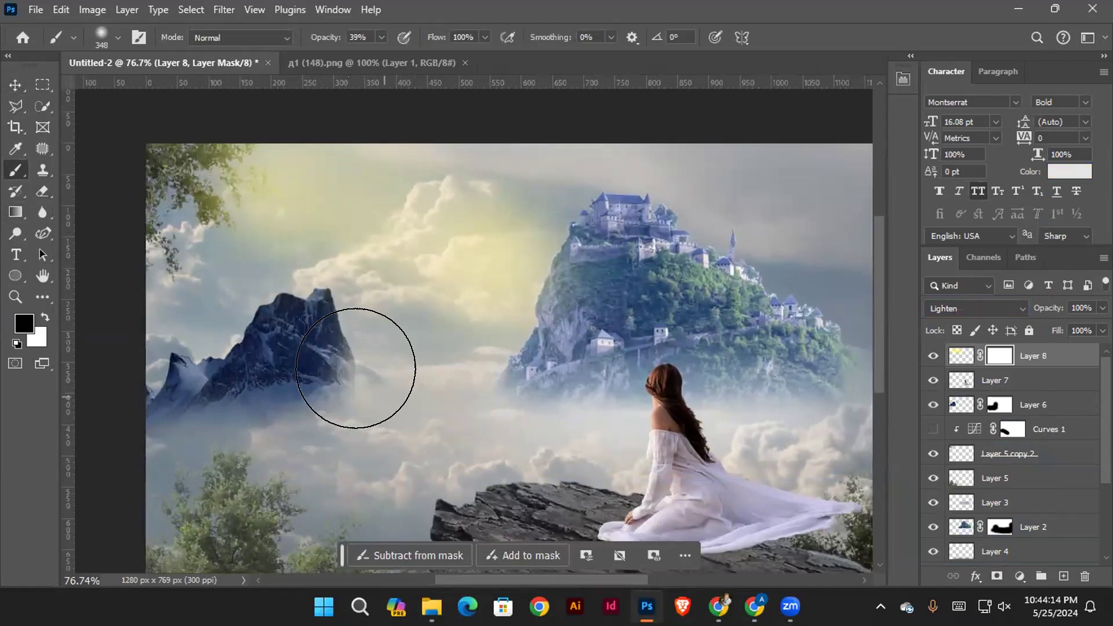
{"action": "scroll", "coordinate": [383, 348], "scroll_direction": "up", "scroll_amount": 5}
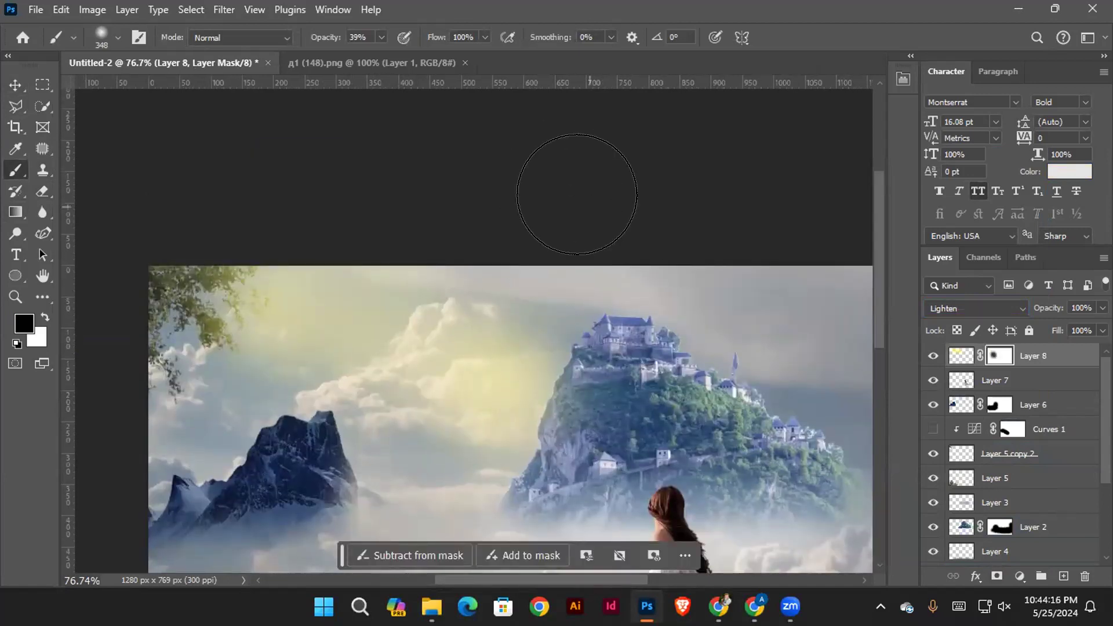
Paint black on Layer 8's mask with a 166 px brush to fade the yellow over the clouds beside the castle hill
{"action": "key", "text": "x"}
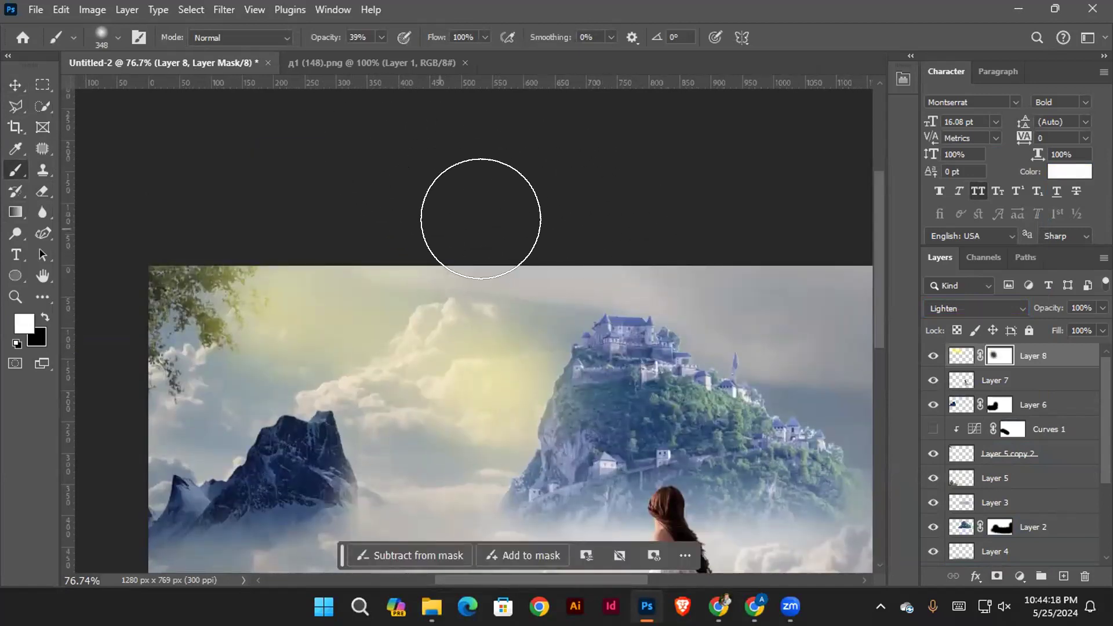
{"action": "key", "text": "x"}
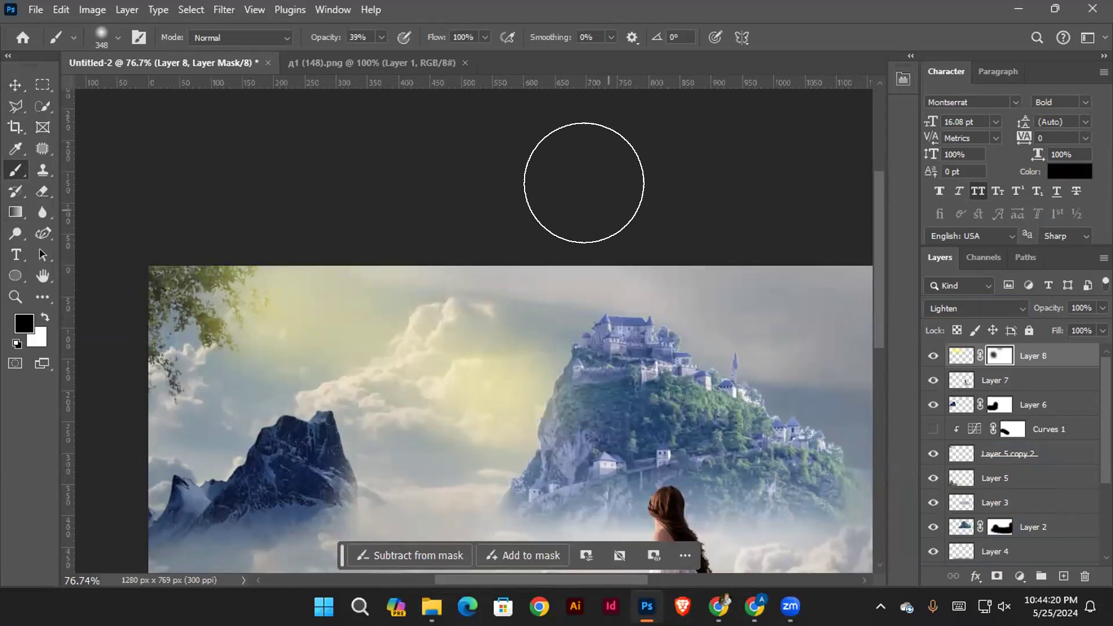
{"action": "scroll", "coordinate": [584, 183], "scroll_direction": "down", "scroll_amount": 2}
{"action": "mouse_move", "coordinate": [185, 324]}
{"action": "left_mouse_down"}
{"action": "mouse_move", "coordinate": [380, 433]}
{"action": "mouse_move", "coordinate": [455, 447]}
{"action": "mouse_move", "coordinate": [402, 410]}
{"action": "left_mouse_up"}
{"action": "left_click_drag", "start_coordinate": [390, 373], "coordinate": [468, 363]}
{"action": "left_click_drag", "start_coordinate": [509, 315], "coordinate": [444, 305]}
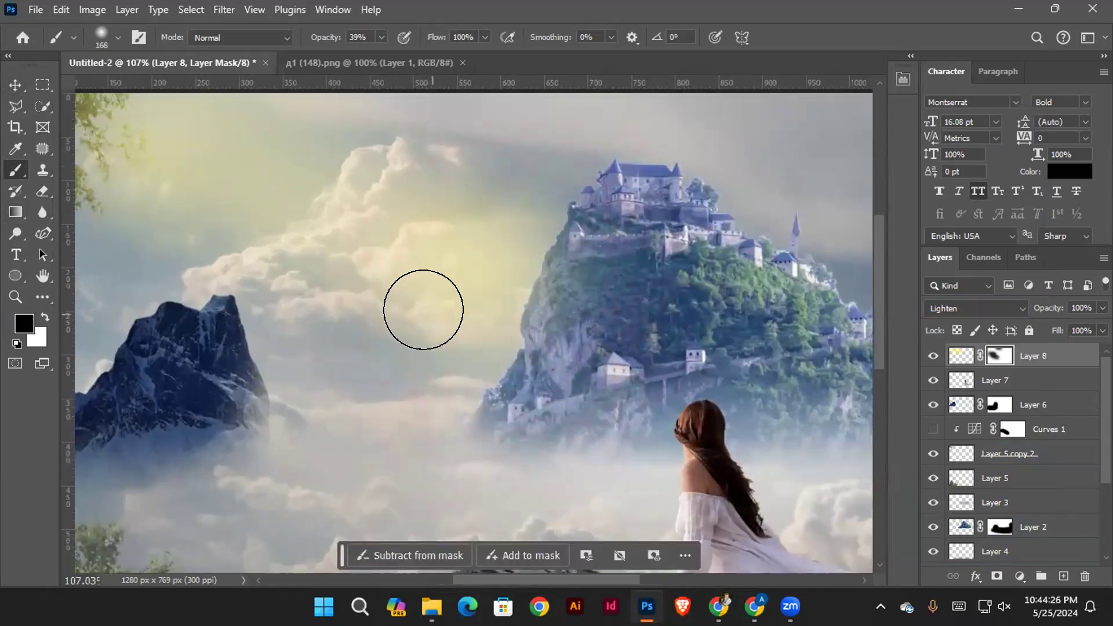
Paint white on Layer 8's mask with a 133 px brush to bring back the yellow light beside the castle hill
{"action": "key", "text": "x"}
{"action": "key", "text": "bracketleft"}
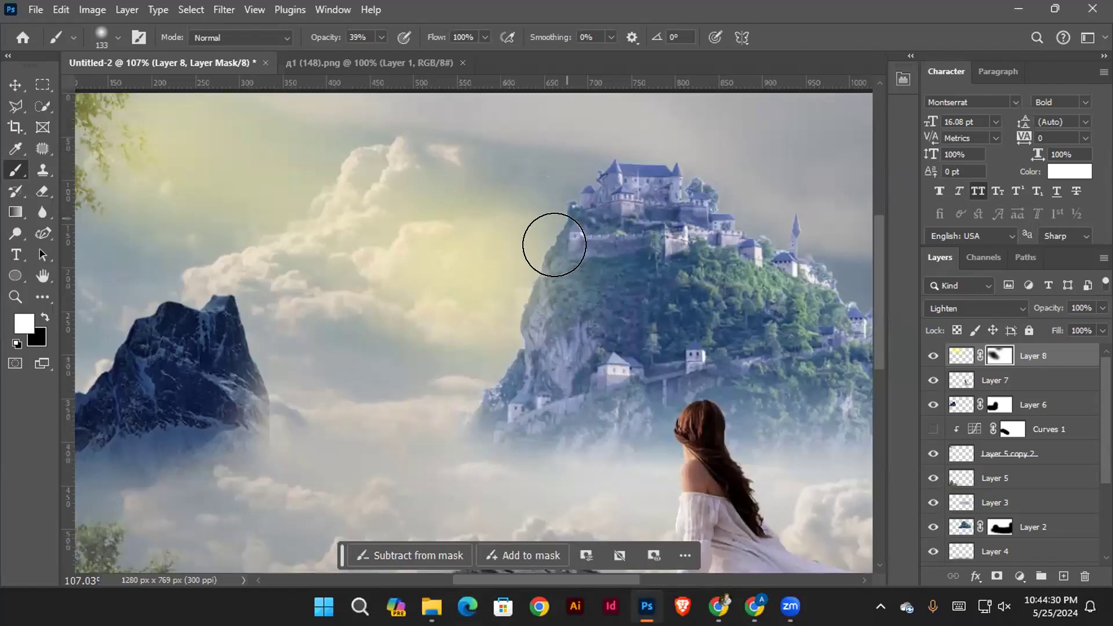
{"action": "left_click_drag", "start_coordinate": [549, 317], "coordinate": [499, 356]}
Try painting a white glow along the castle hill's sky-facing edge directly on Layer 8 with a 103 px brush, and undo the strokes
{"action": "left_click", "coordinate": [960, 355]}
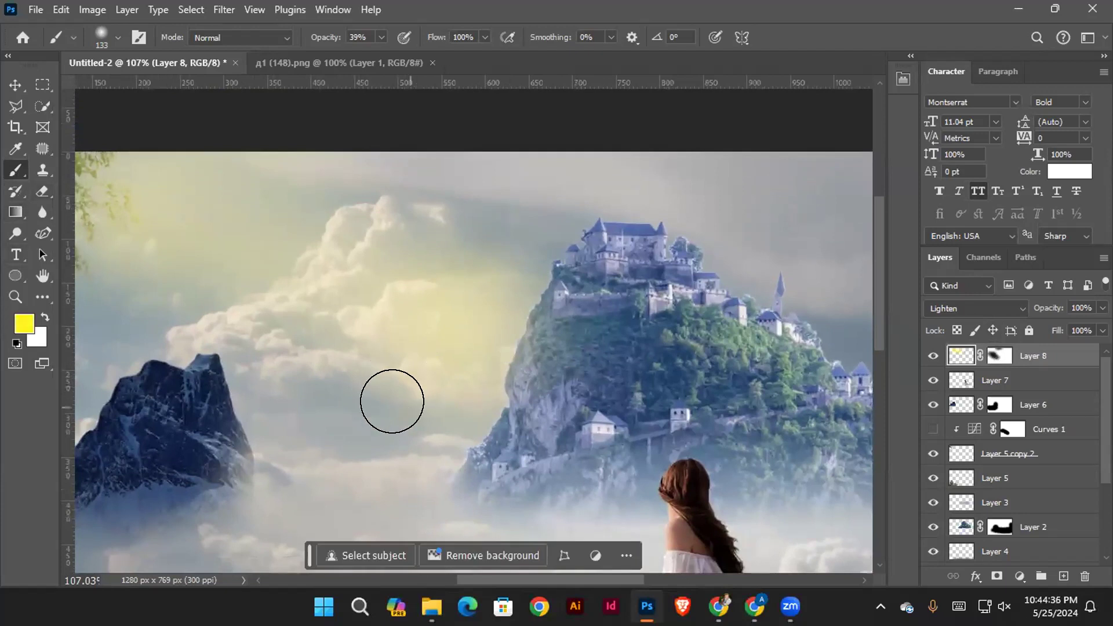
{"action": "key", "text": "x"}
{"action": "right_click", "coordinate": [528, 353], "text": "alt"}
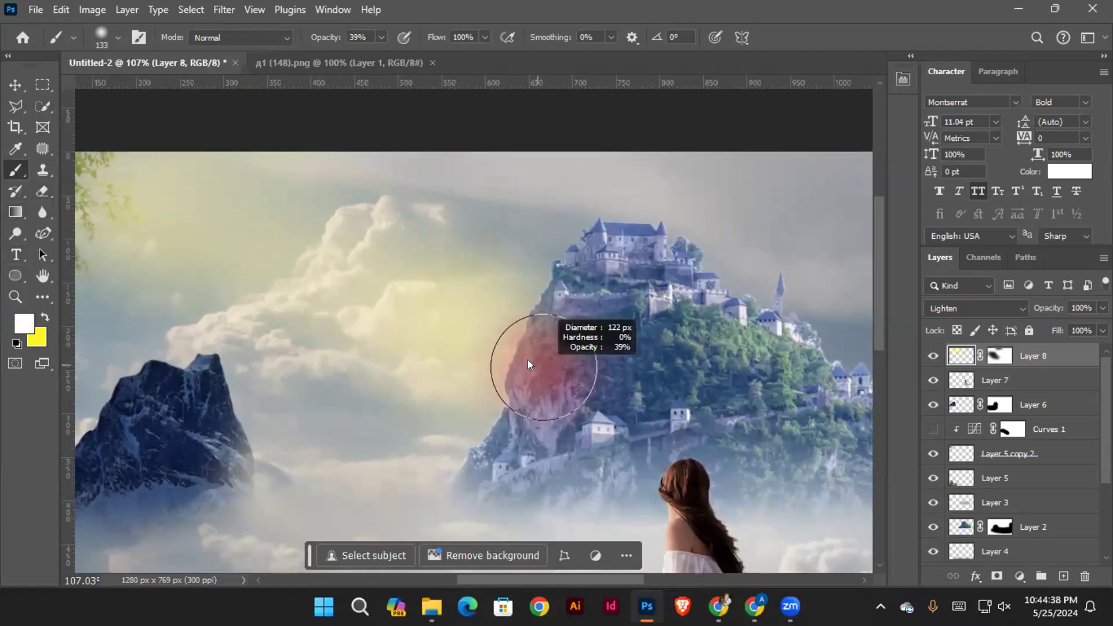
{"action": "left_click_drag", "start_coordinate": [549, 274], "coordinate": [506, 389]}
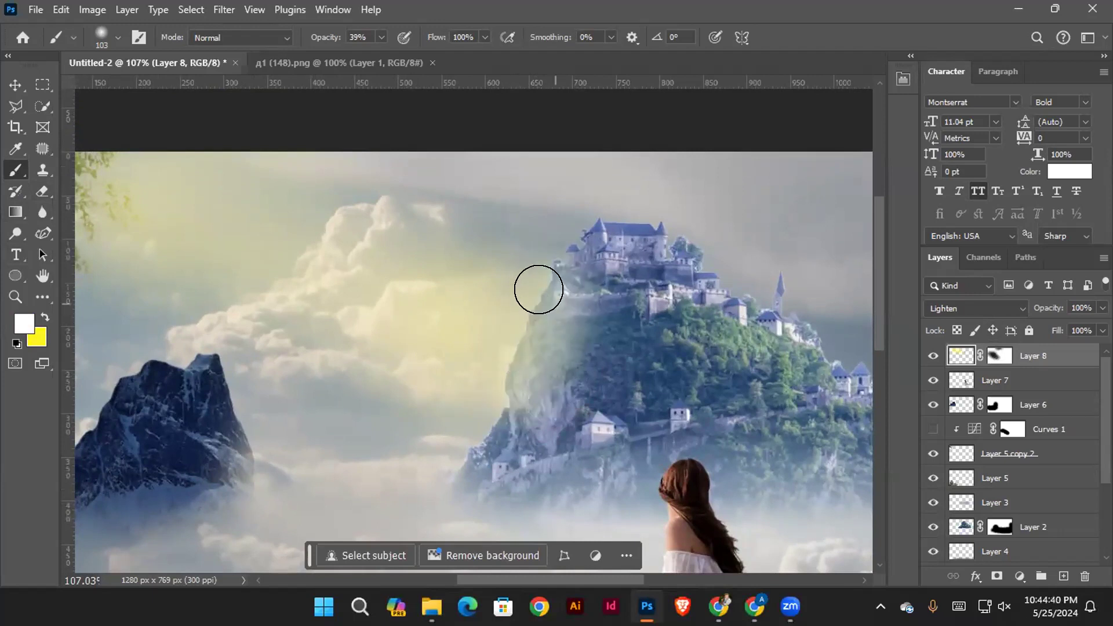
{"action": "left_click_drag", "start_coordinate": [538, 289], "coordinate": [457, 487]}
{"action": "left_click_drag", "start_coordinate": [536, 243], "coordinate": [485, 403]}
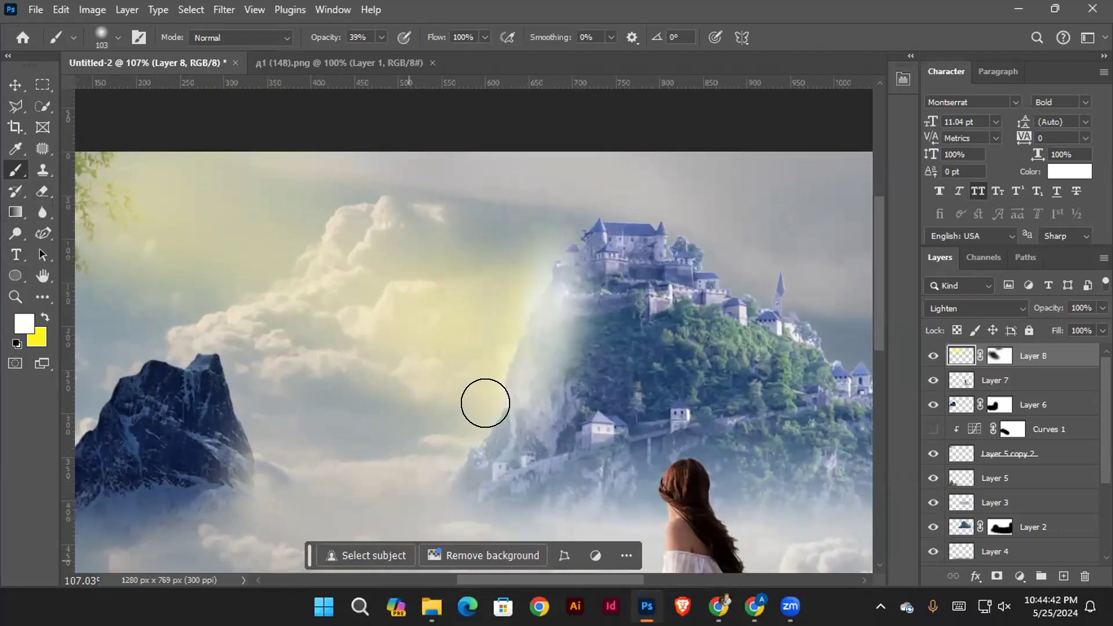
{"action": "key", "text": "ctrl+z"}
{"action": "key", "text": "ctrl+z"}
{"action": "key", "text": "ctrl+z"}
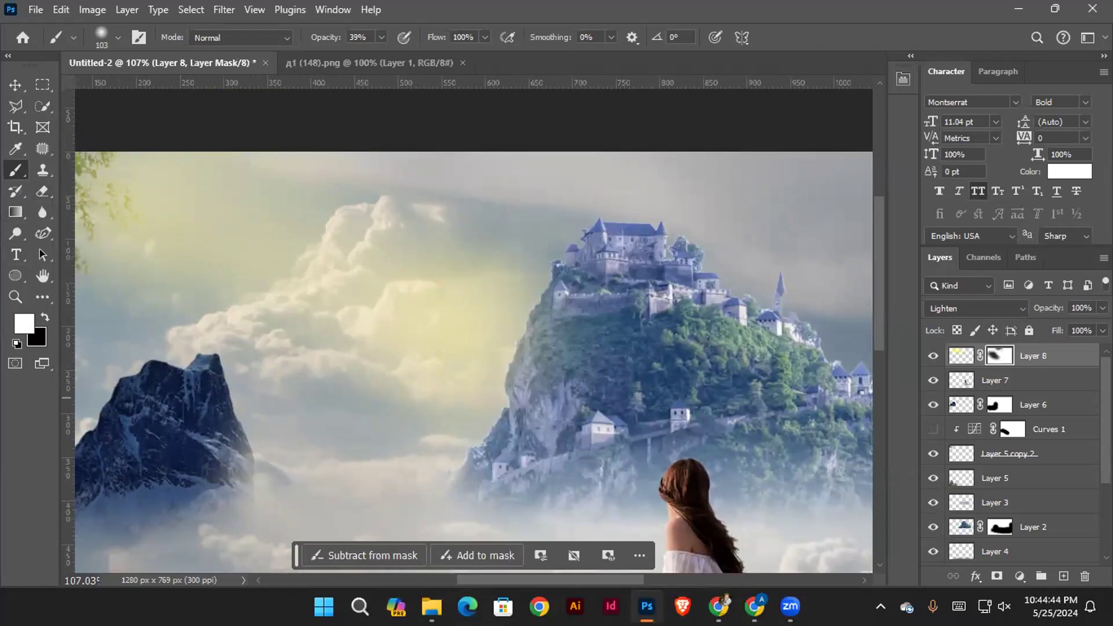
Add a new layer above Layer 8 and paint soft white light along the castle hill's sunward edge with a 103 px brush at 39% opacity
{"action": "left_click", "coordinate": [1063, 576]}
{"action": "left_click_drag", "start_coordinate": [505, 318], "coordinate": [546, 274]}
{"action": "mouse_move", "coordinate": [597, 236]}
{"action": "left_mouse_down"}
{"action": "mouse_move", "coordinate": [533, 363]}
{"action": "mouse_move", "coordinate": [610, 224]}
{"action": "mouse_move", "coordinate": [514, 428]}
{"action": "mouse_move", "coordinate": [578, 266]}
{"action": "mouse_move", "coordinate": [558, 330]}
{"action": "mouse_move", "coordinate": [476, 463]}
{"action": "left_mouse_up"}
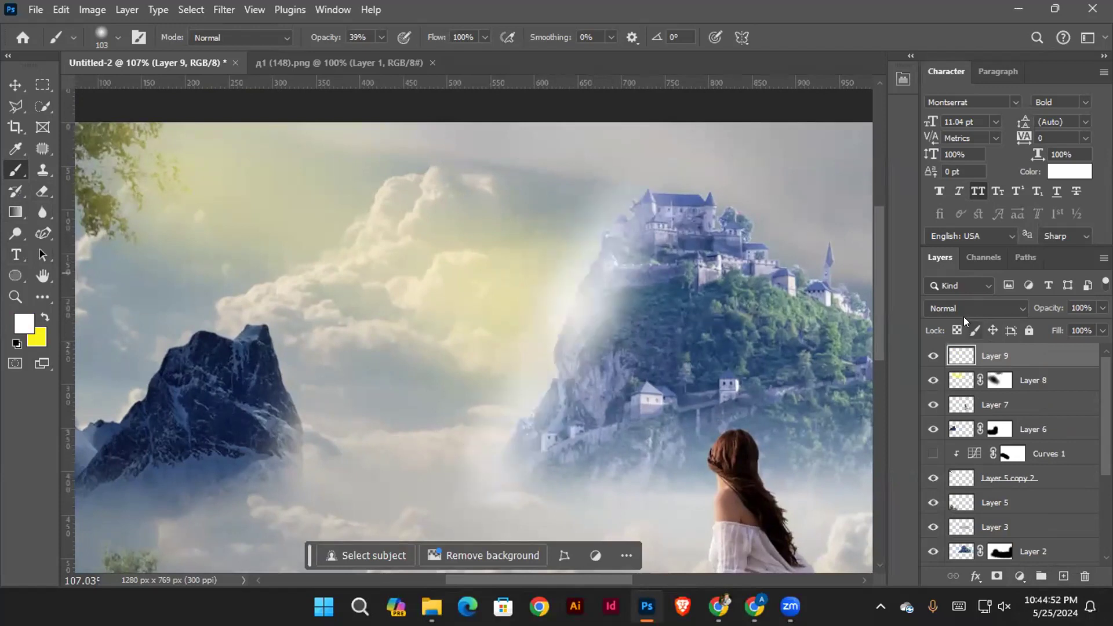
Set the white light layer's blending mode to Screen and its opacity to 45%
{"action": "left_click", "coordinate": [955, 304]}
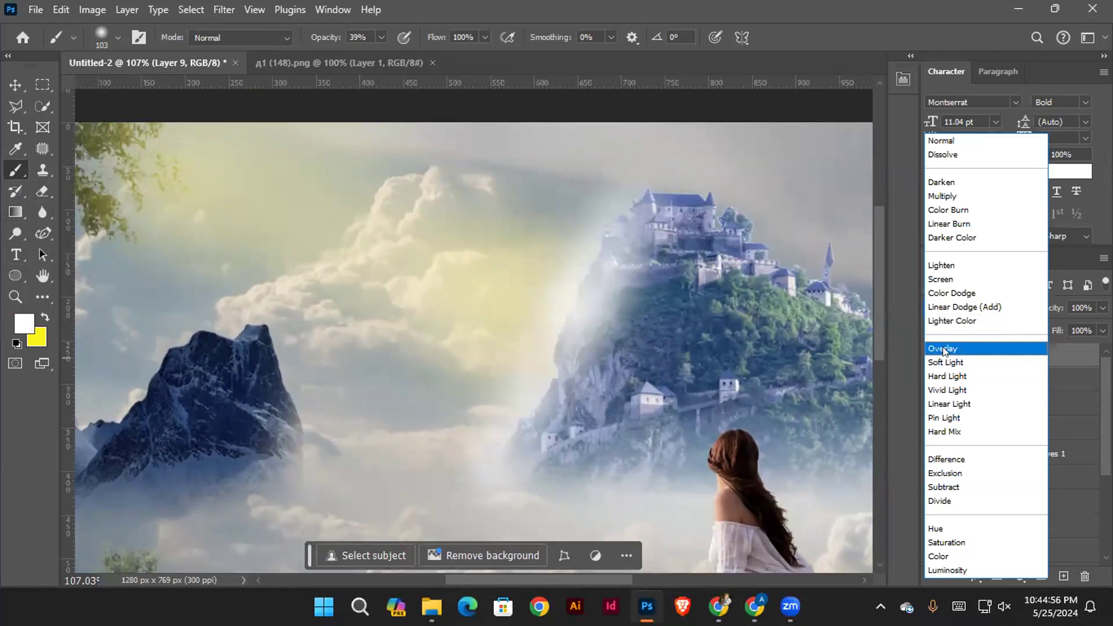
{"action": "left_click", "coordinate": [945, 280]}
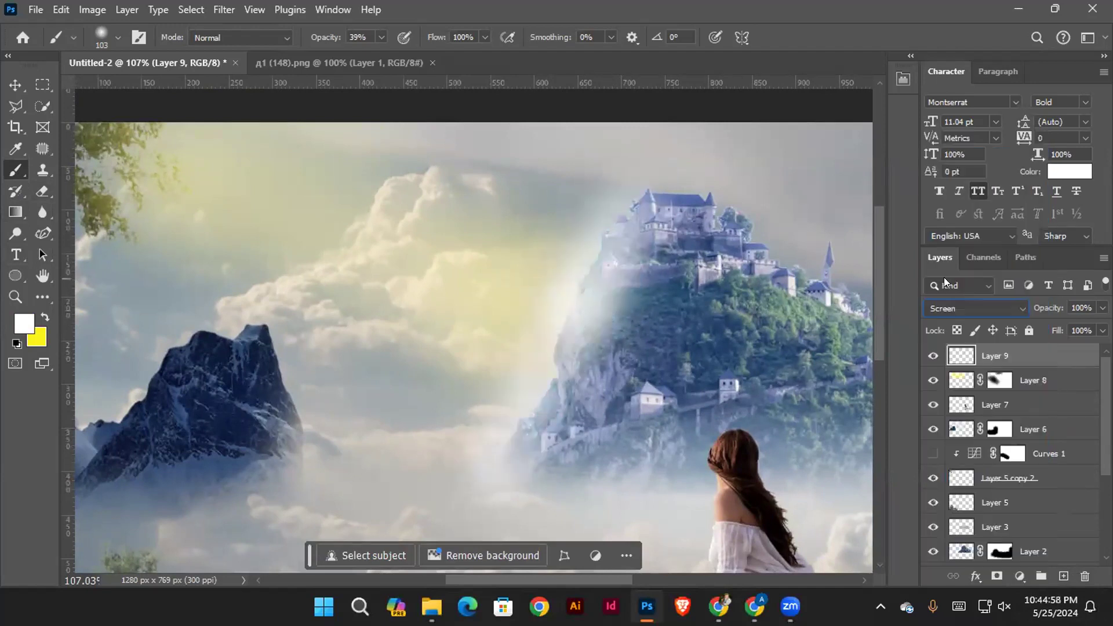
{"action": "left_click_drag", "start_coordinate": [1050, 309], "coordinate": [1039, 309]}
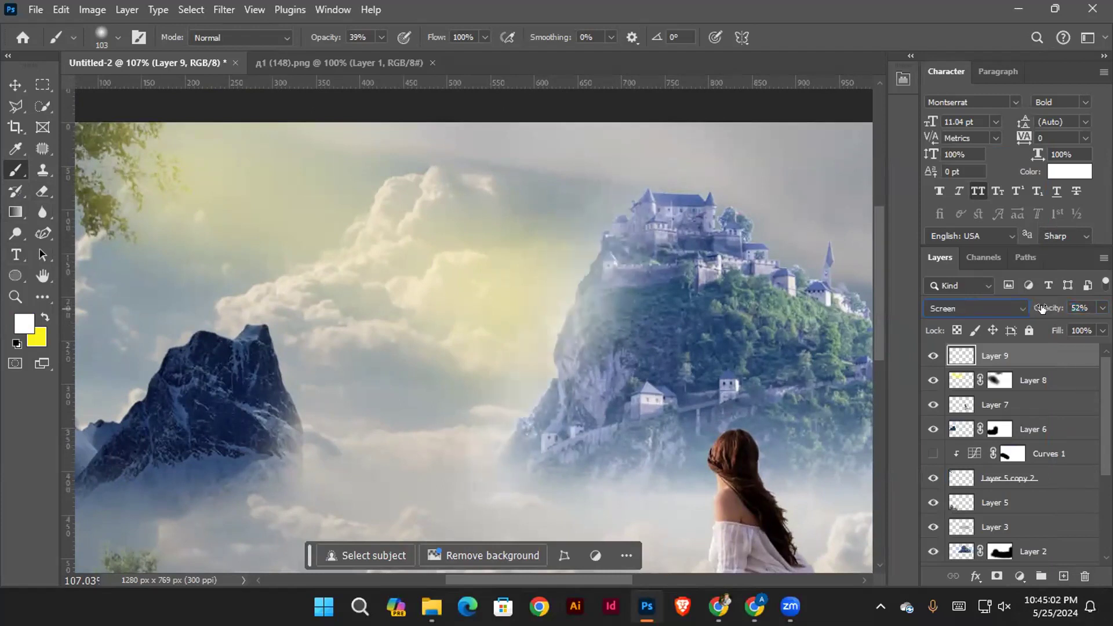
{"action": "scroll", "coordinate": [502, 311], "scroll_direction": "down", "scroll_amount": 5}
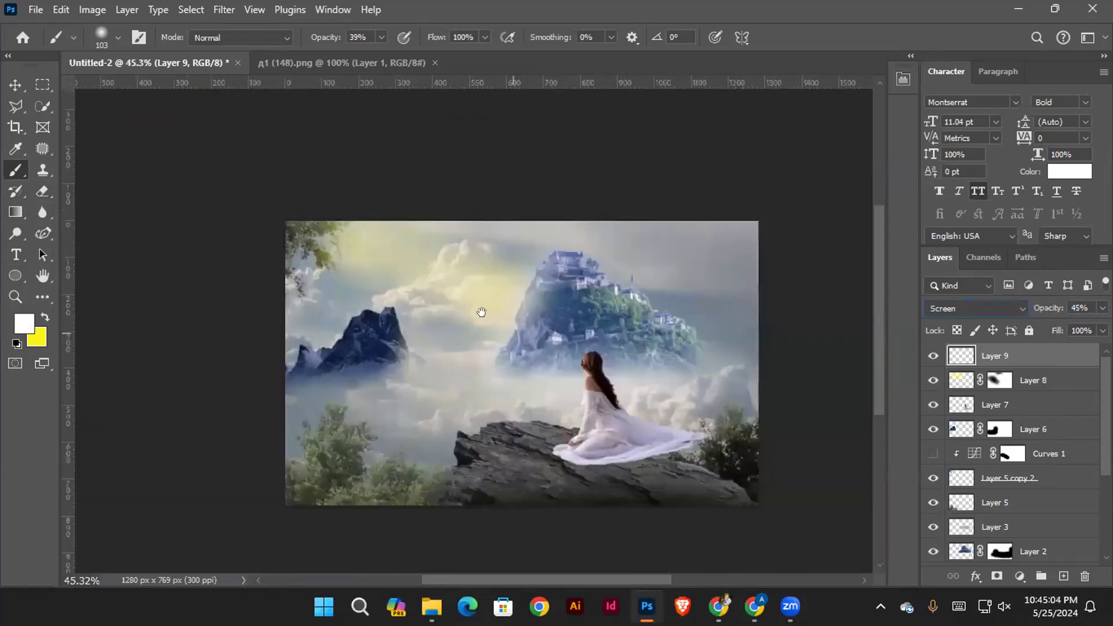
Stamp all visible layers into a new merged layer above Layer 9
{"action": "left_click", "coordinate": [16, 86]}
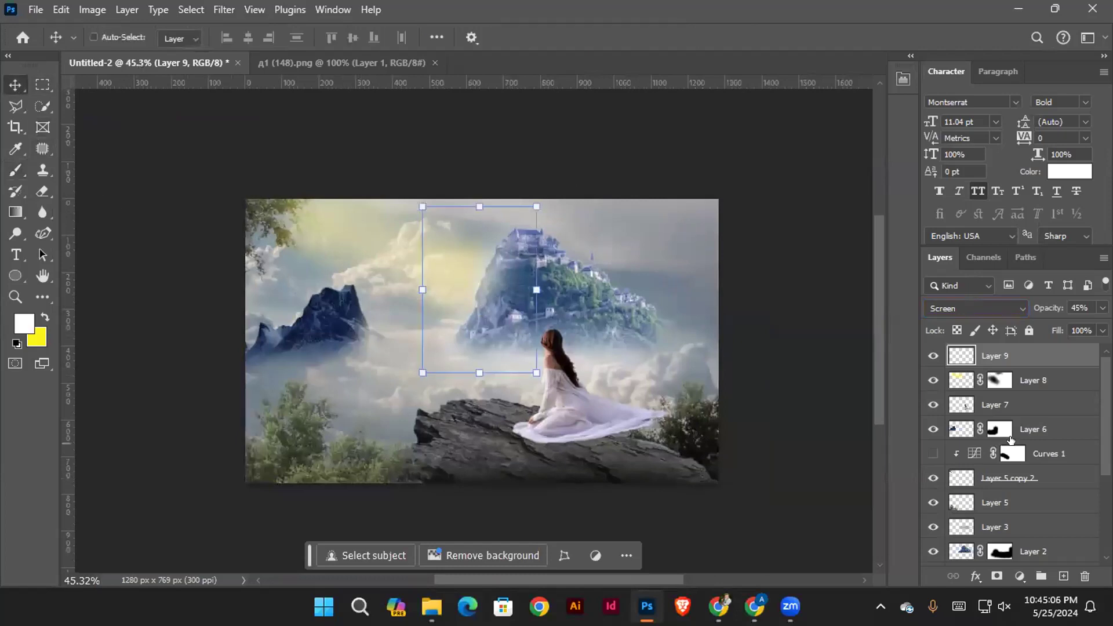
{"action": "scroll", "coordinate": [762, 415], "scroll_direction": "up", "scroll_amount": 2}
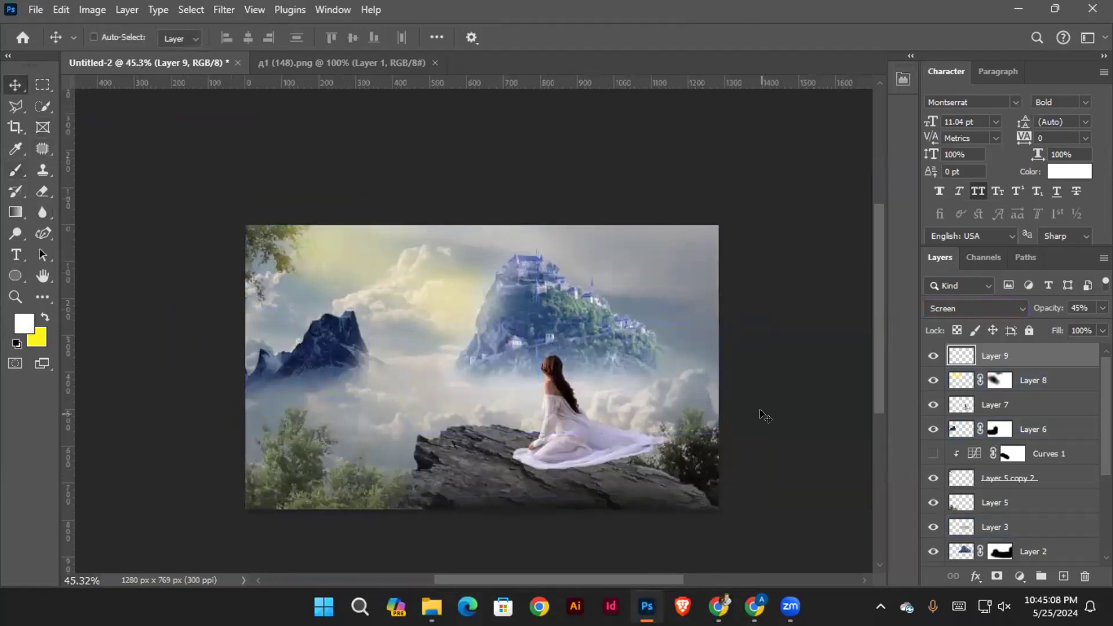
{"action": "scroll", "coordinate": [756, 420], "scroll_direction": "down", "scroll_amount": 3}
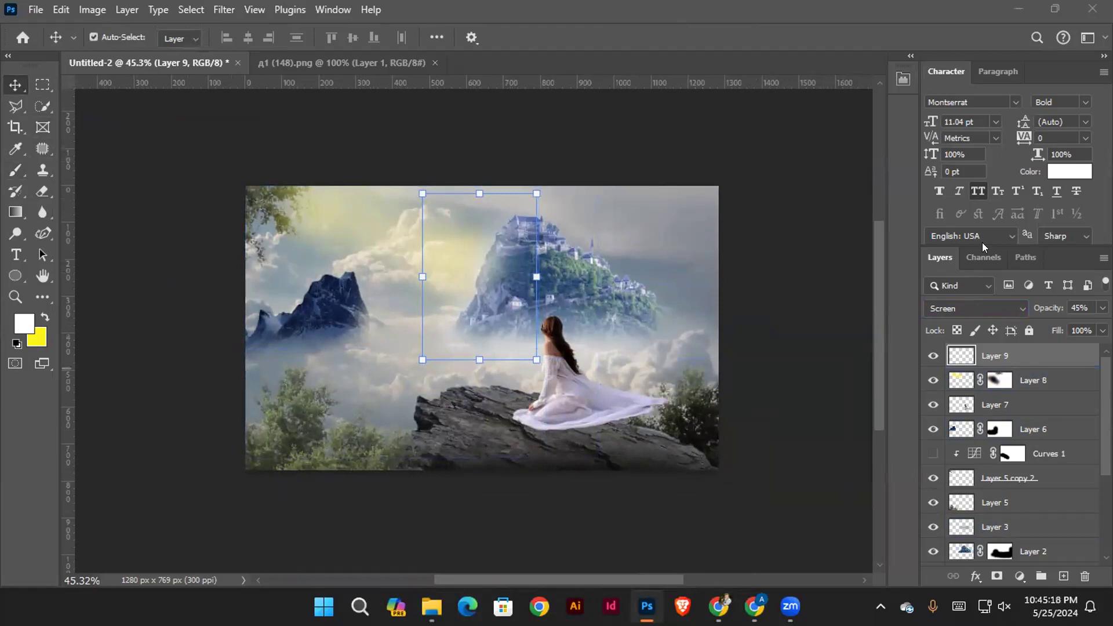
{"action": "left_click", "coordinate": [800, 393]}
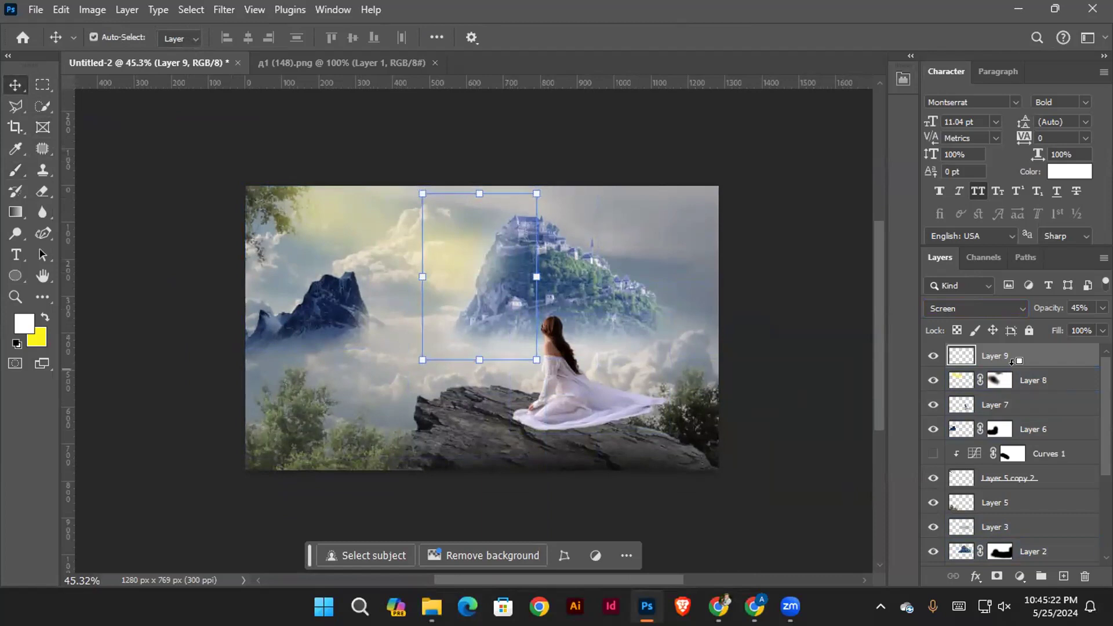
{"action": "key", "text": "ctrl+alt+shift+e"}
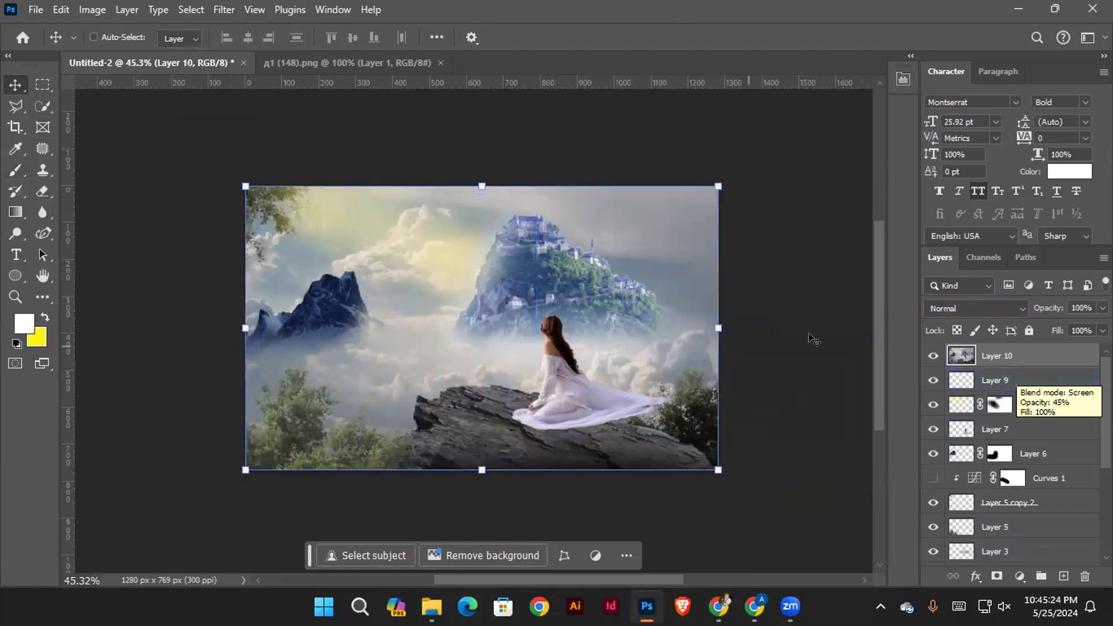
{"action": "scroll", "coordinate": [999, 373], "scroll_direction": "down", "scroll_amount": 3}
{"action": "scroll", "coordinate": [994, 375], "scroll_direction": "up", "scroll_amount": 2}
{"action": "left_click", "coordinate": [926, 358]}
{"action": "left_click_drag", "start_coordinate": [985, 356], "coordinate": [1036, 530]}
{"action": "scroll", "coordinate": [1036, 530], "scroll_direction": "up", "scroll_amount": 1}
{"action": "scroll", "coordinate": [1010, 507], "scroll_direction": "down", "scroll_amount": 4}
{"action": "scroll", "coordinate": [1009, 507], "scroll_direction": "up", "scroll_amount": 4}
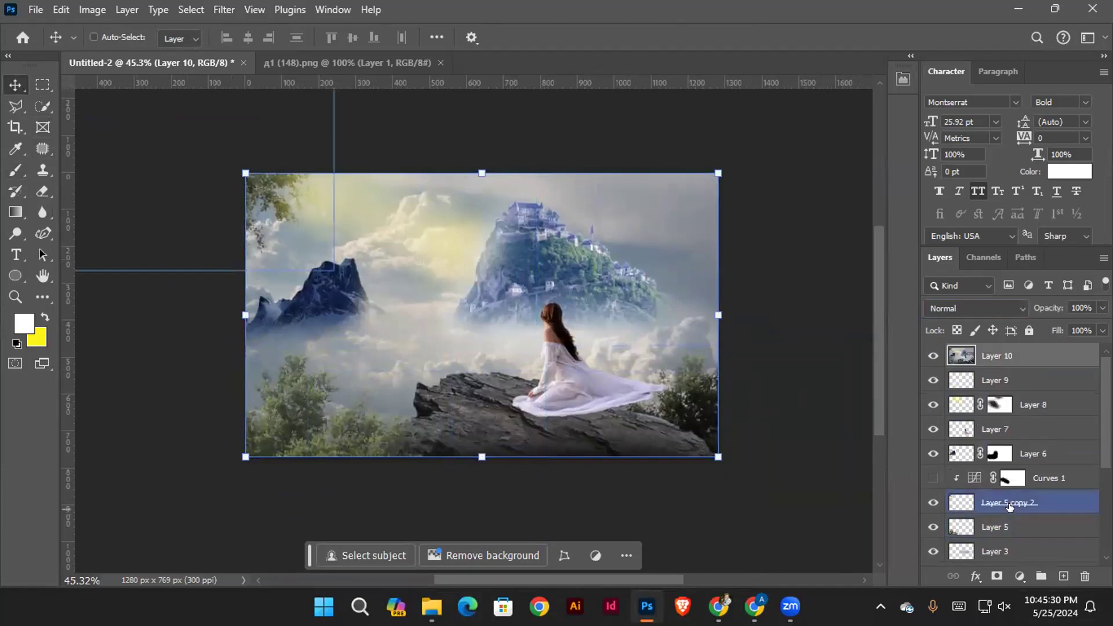
{"action": "left_click", "coordinate": [776, 410]}
{"action": "scroll", "coordinate": [516, 342], "scroll_direction": "up", "scroll_amount": 1}
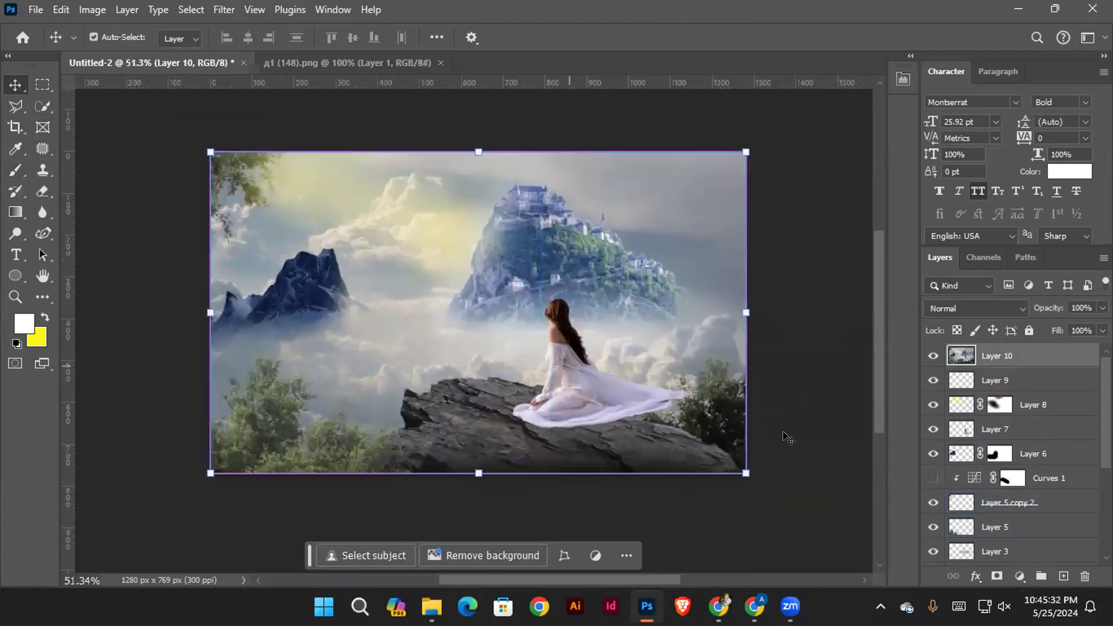
Hide the merged Layer 10 and delete it
{"action": "left_click", "coordinate": [932, 355]}
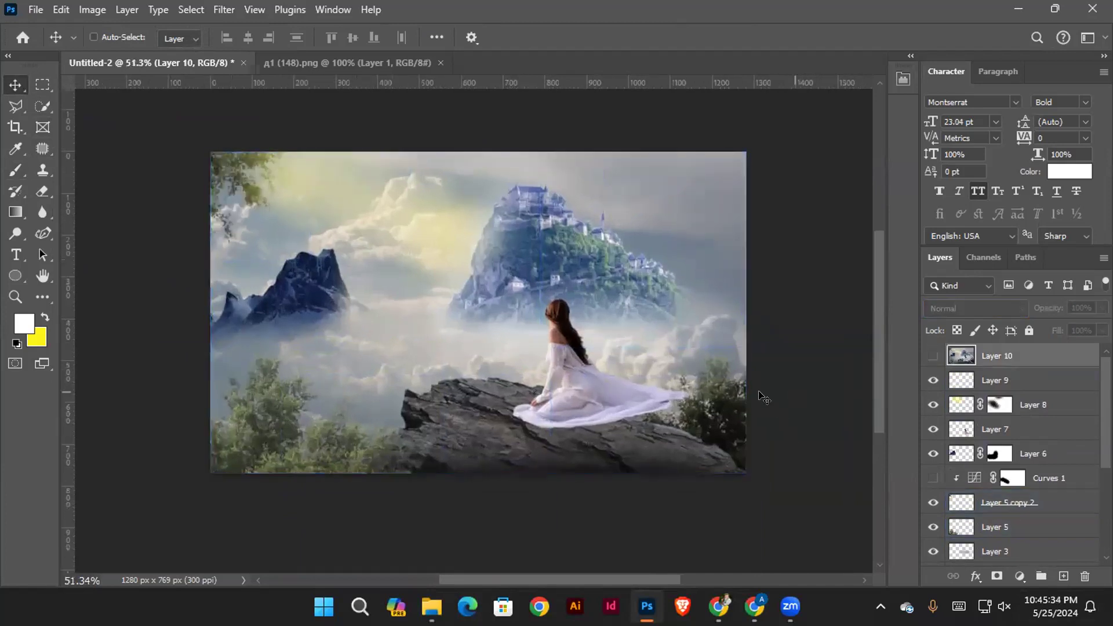
{"action": "scroll", "coordinate": [544, 344], "scroll_direction": "up", "scroll_amount": 1}
{"action": "scroll", "coordinate": [544, 344], "scroll_direction": "up", "scroll_amount": 1}
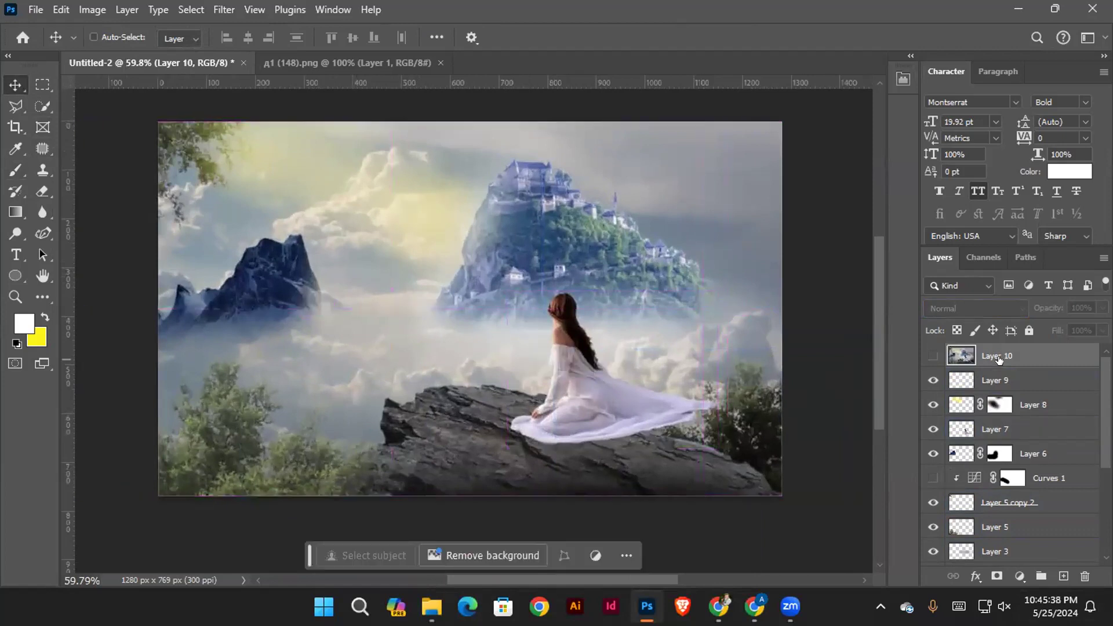
{"action": "key", "text": "Delete"}
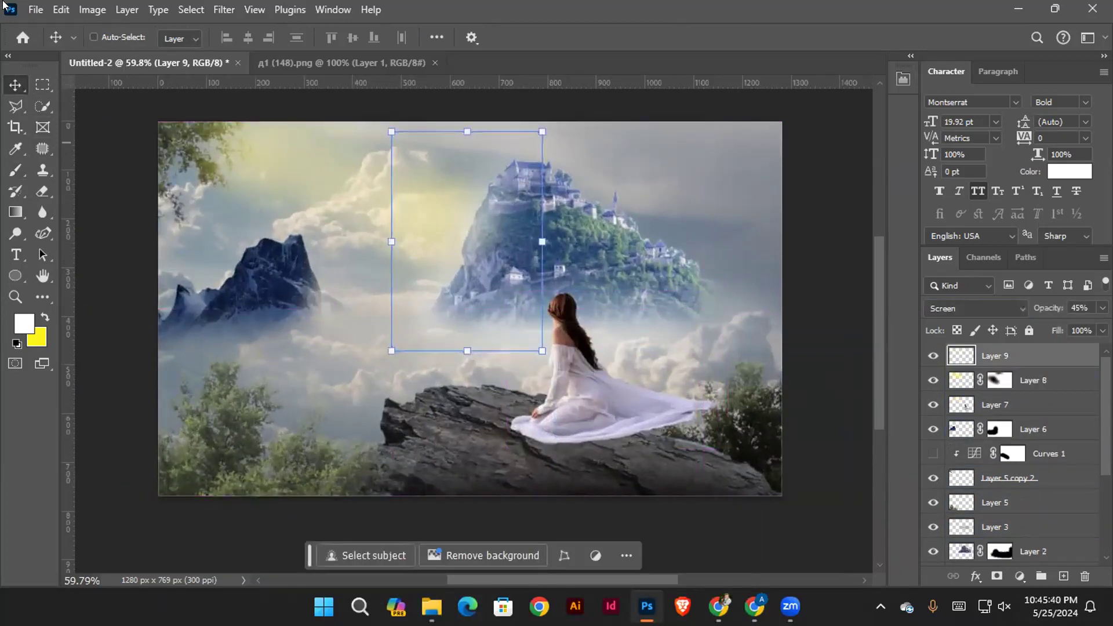
Move the seated woman toward the cliff's outer tip and scale her to about 106%
{"action": "left_click", "coordinate": [130, 44]}
{"action": "left_click", "coordinate": [827, 421]}
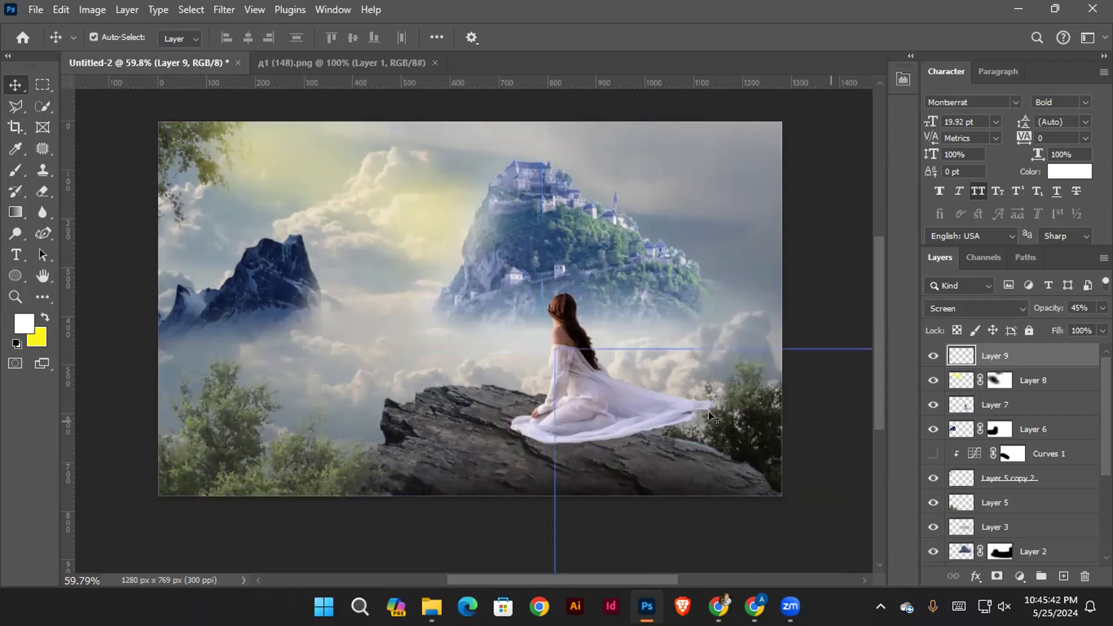
{"action": "left_click", "coordinate": [583, 373]}
{"action": "left_click_drag", "start_coordinate": [586, 363], "coordinate": [491, 364]}
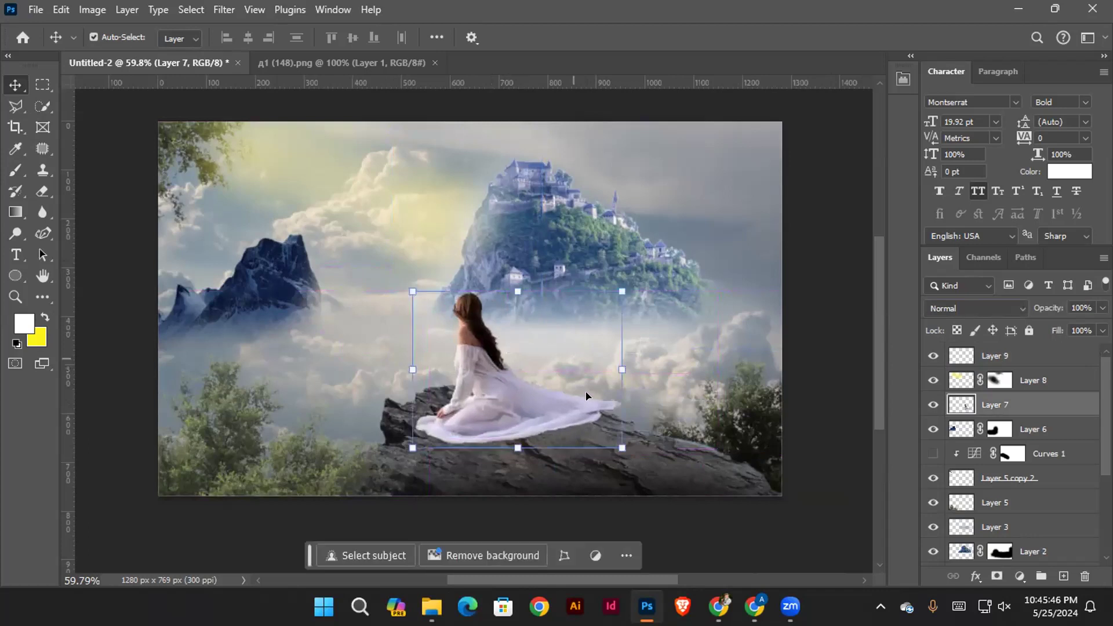
{"action": "left_click_drag", "start_coordinate": [613, 448], "coordinate": [625, 457]}
{"action": "left_click_drag", "start_coordinate": [503, 394], "coordinate": [493, 385]}
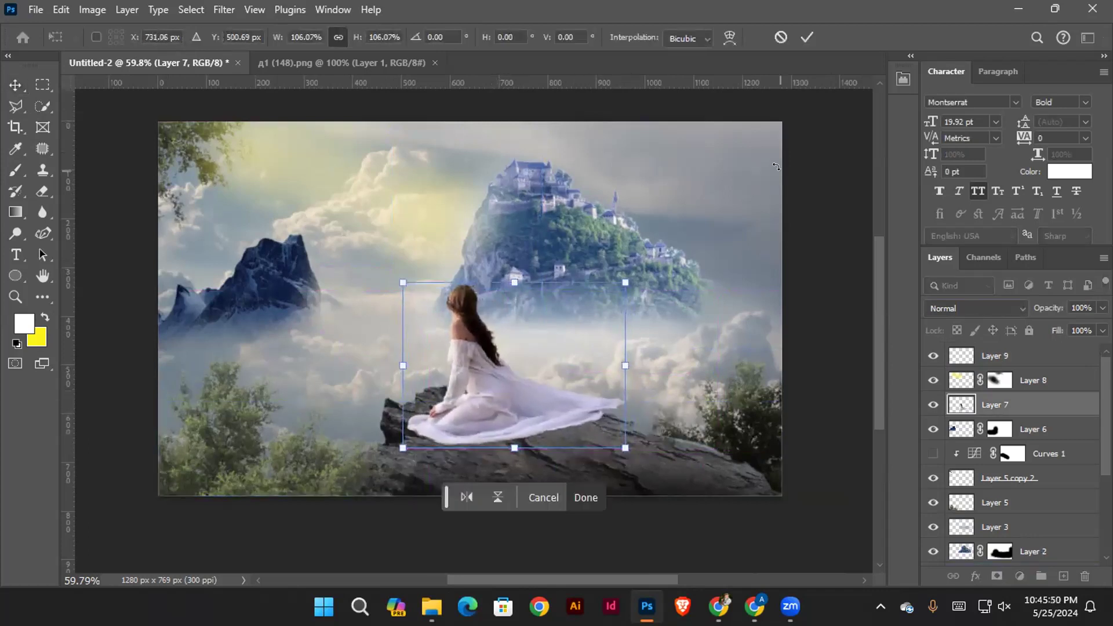
{"action": "left_click", "coordinate": [807, 36]}
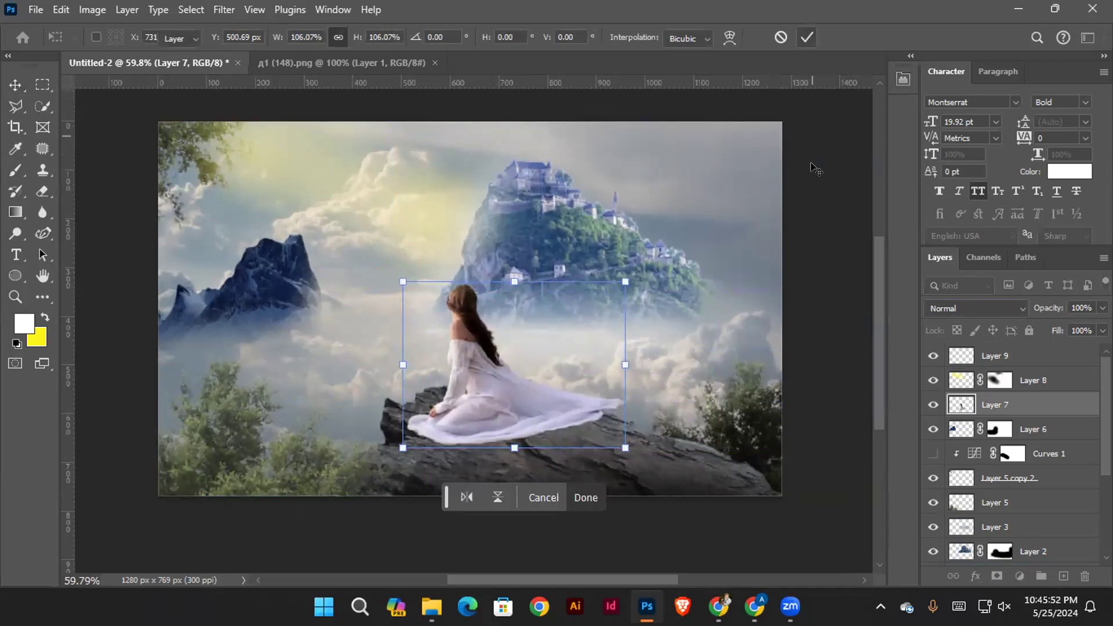
Stamp all visible layers, including the repositioned woman, into a merged layer at the top of the stack
{"action": "left_click", "coordinate": [1034, 380]}
{"action": "left_click", "coordinate": [1011, 356]}
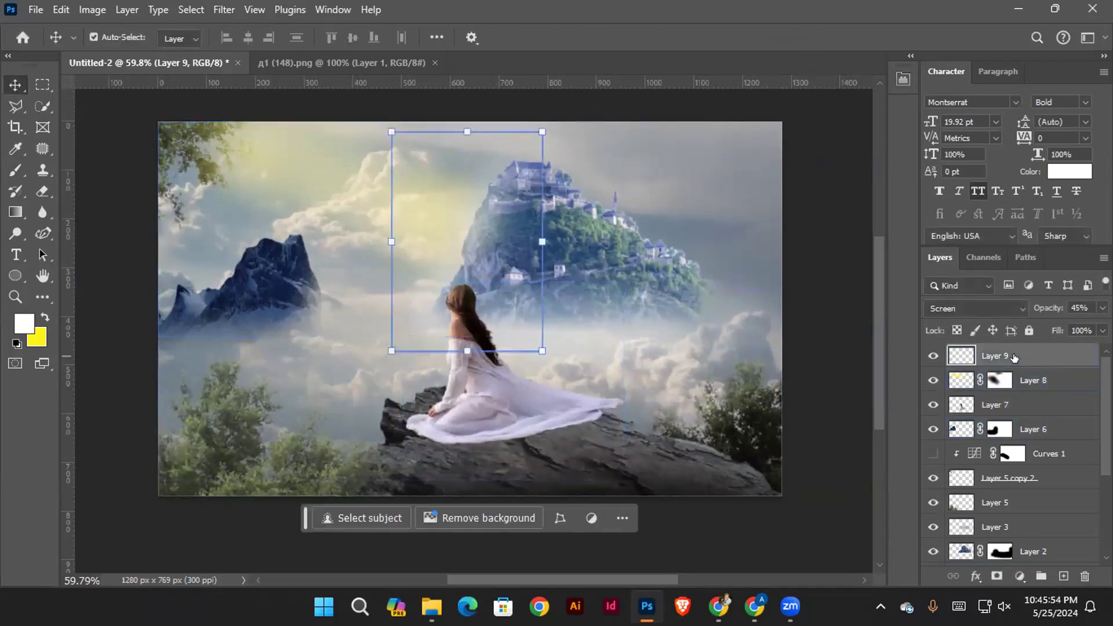
{"action": "key", "text": "ctrl+shift+alt+e"}
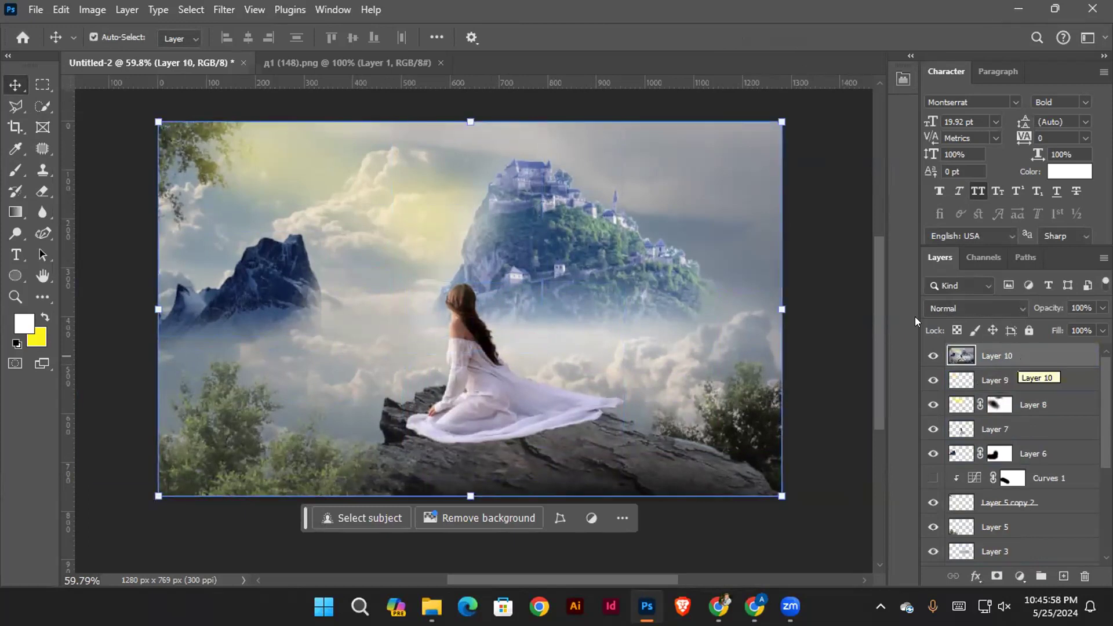
Apply Color Balance to the merged Layer 10 with midtone levels of +10, -27 and -38
{"action": "left_click", "coordinate": [837, 298]}
{"action": "left_click", "coordinate": [1018, 355]}
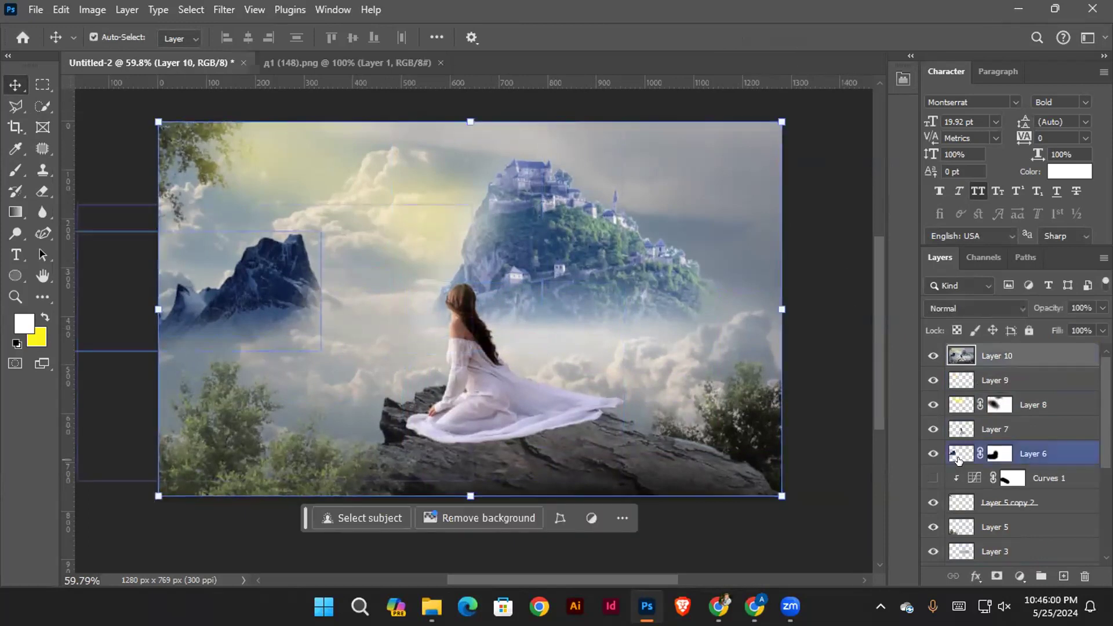
{"action": "key", "text": "ctrl+b"}
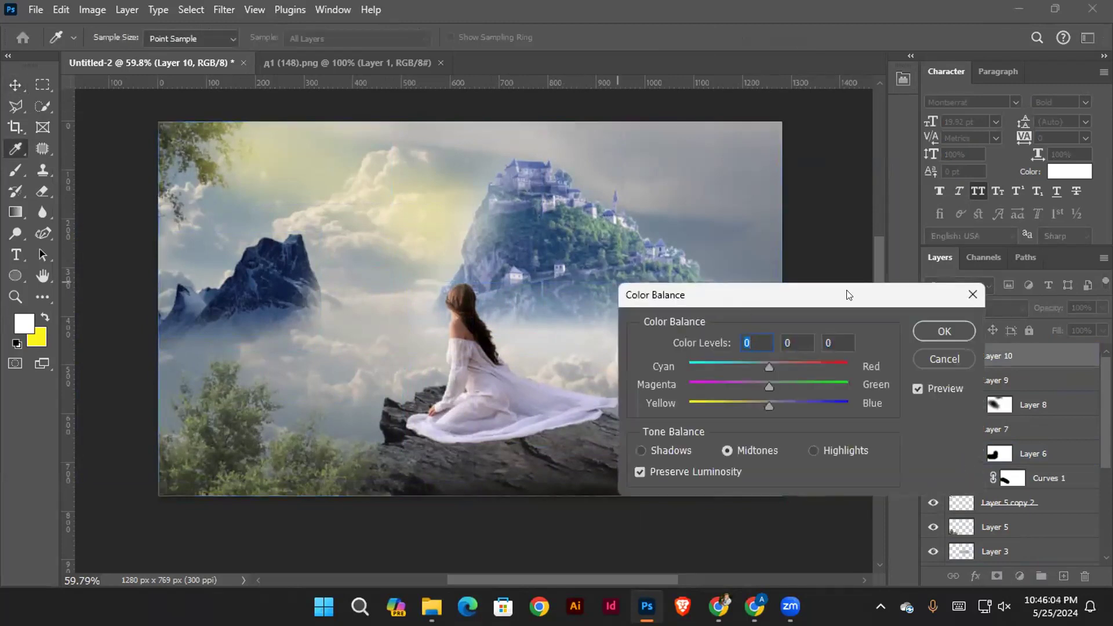
{"action": "left_click_drag", "start_coordinate": [847, 295], "coordinate": [973, 281]}
{"action": "left_click_drag", "start_coordinate": [887, 384], "coordinate": [857, 385]}
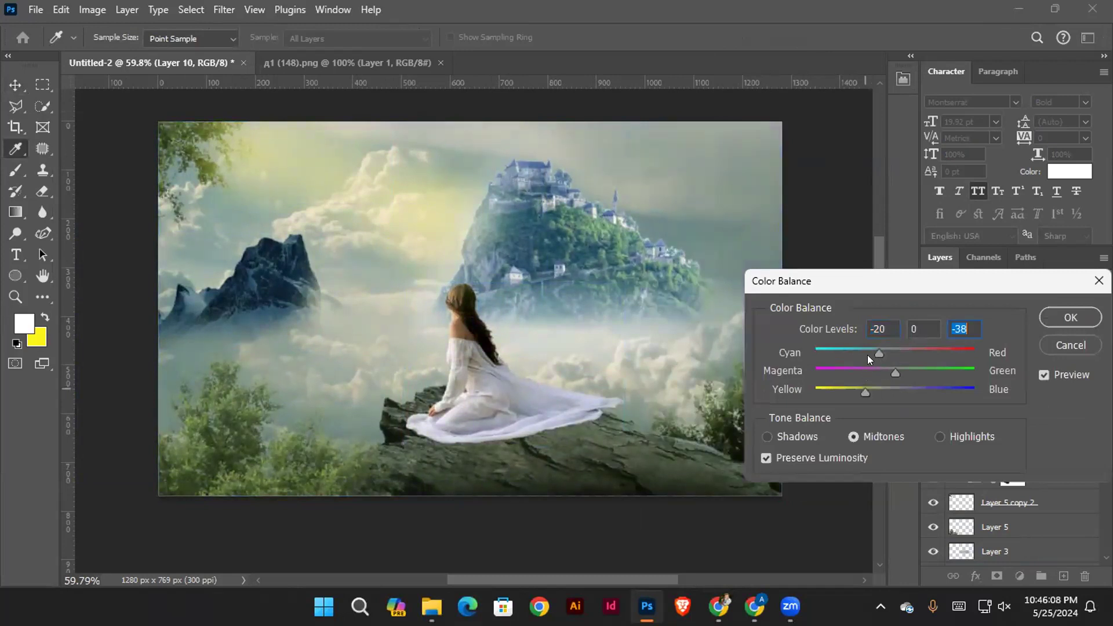
{"action": "left_click", "coordinate": [901, 348]}
{"action": "left_click_drag", "start_coordinate": [890, 372], "coordinate": [874, 374]}
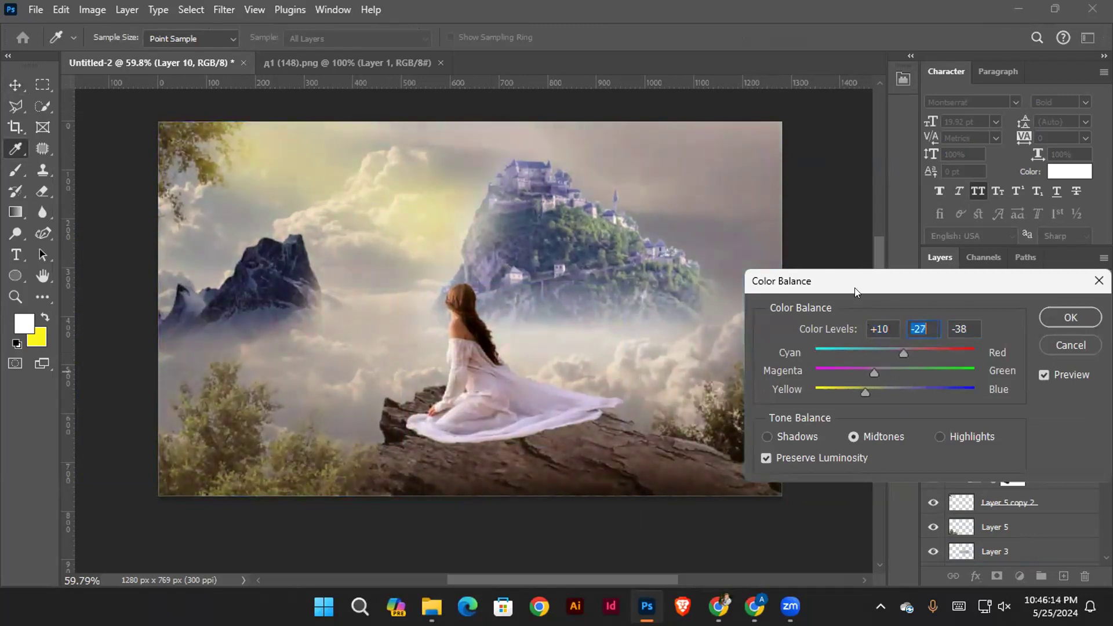
{"action": "left_click_drag", "start_coordinate": [851, 286], "coordinate": [812, 306]}
{"action": "left_click", "coordinate": [964, 329]}
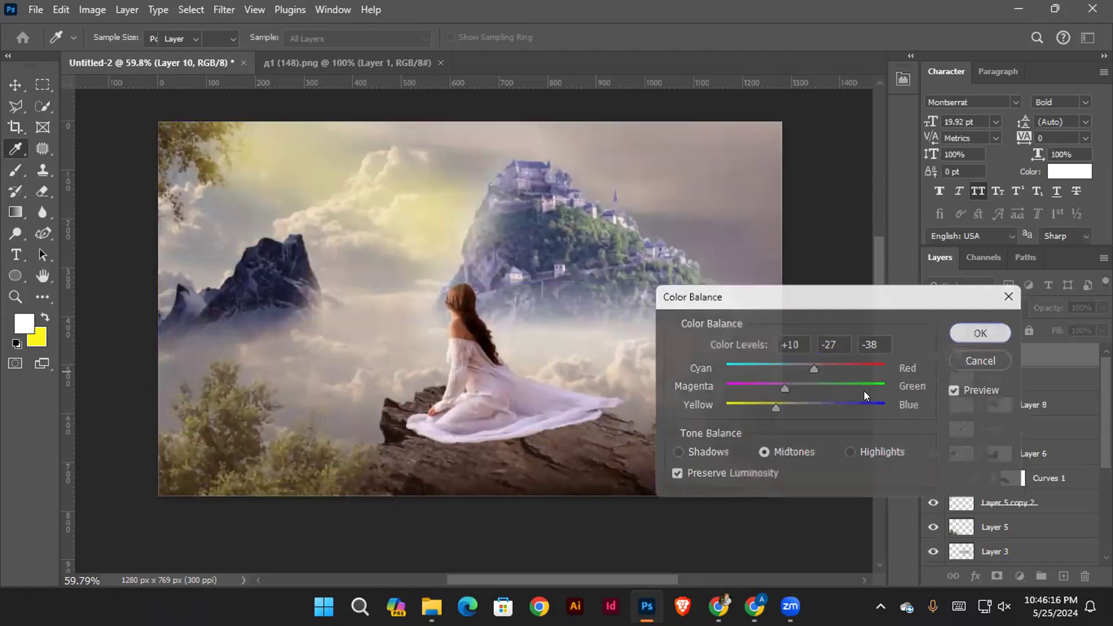
Deselect the merged layer and fit the whole composite on screen to review it
{"action": "key", "text": "v"}
{"action": "left_click", "coordinate": [826, 285]}
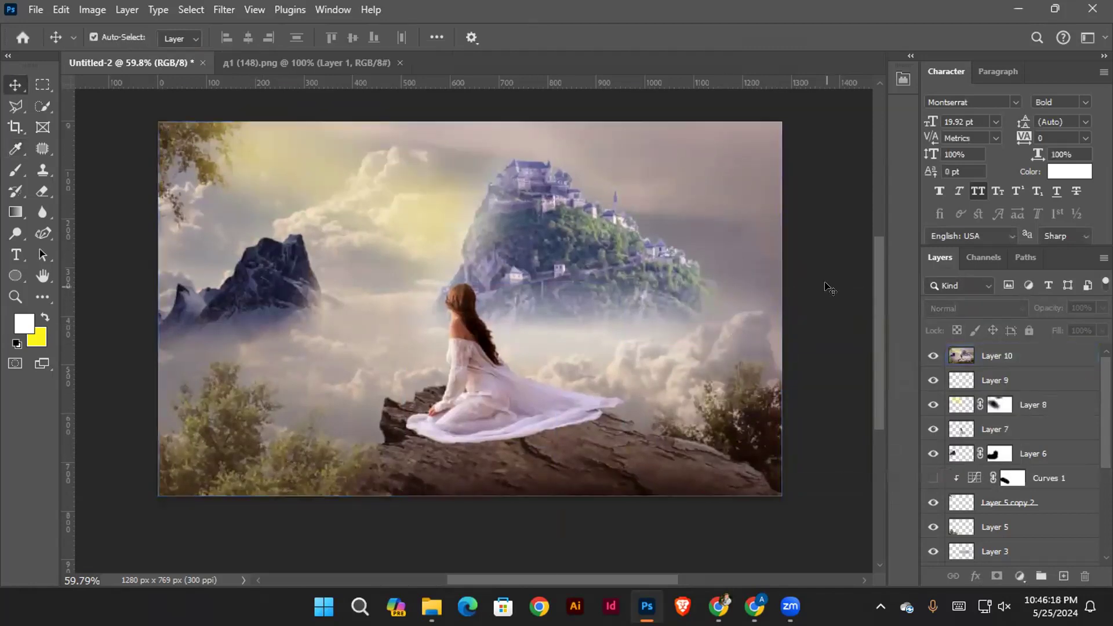
{"action": "key", "text": "ctrl+0"}
{"action": "left_click", "coordinate": [830, 288], "text": "ctrl"}
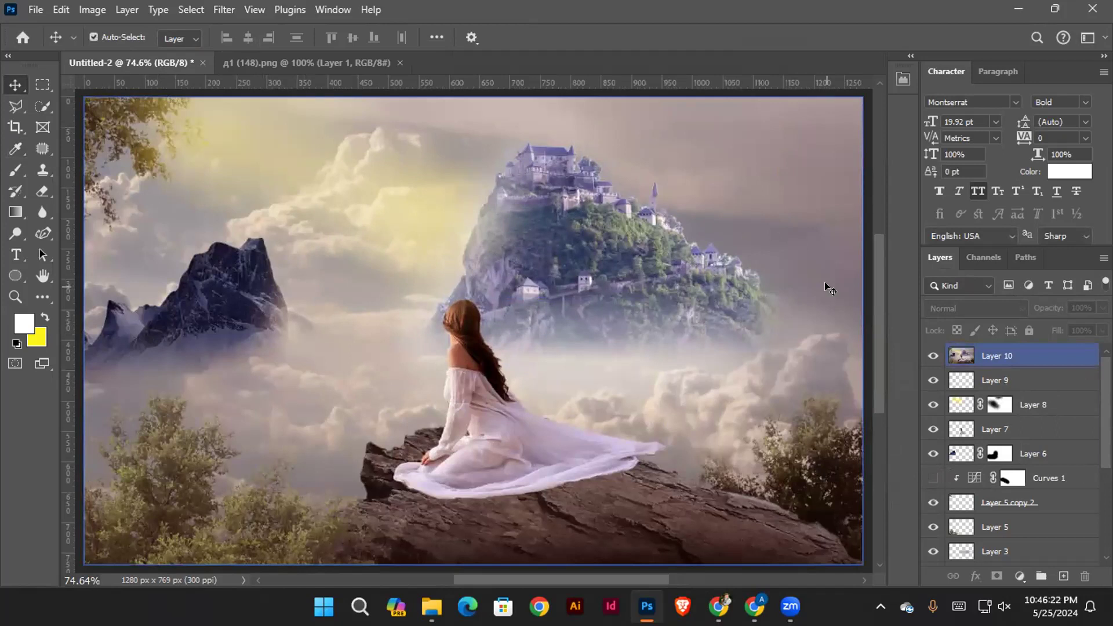
{"action": "left_click", "coordinate": [746, 222]}
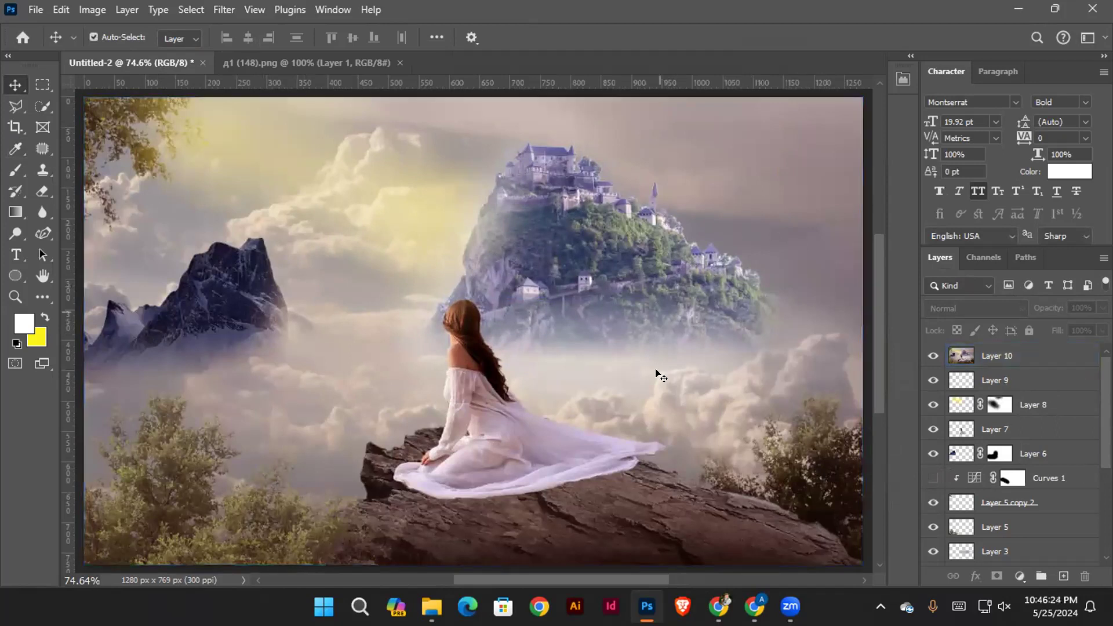
Switch to Chrome and save the light-bulb-with-fish picture from the image manipulation search results
{"action": "left_click", "coordinate": [719, 606]}
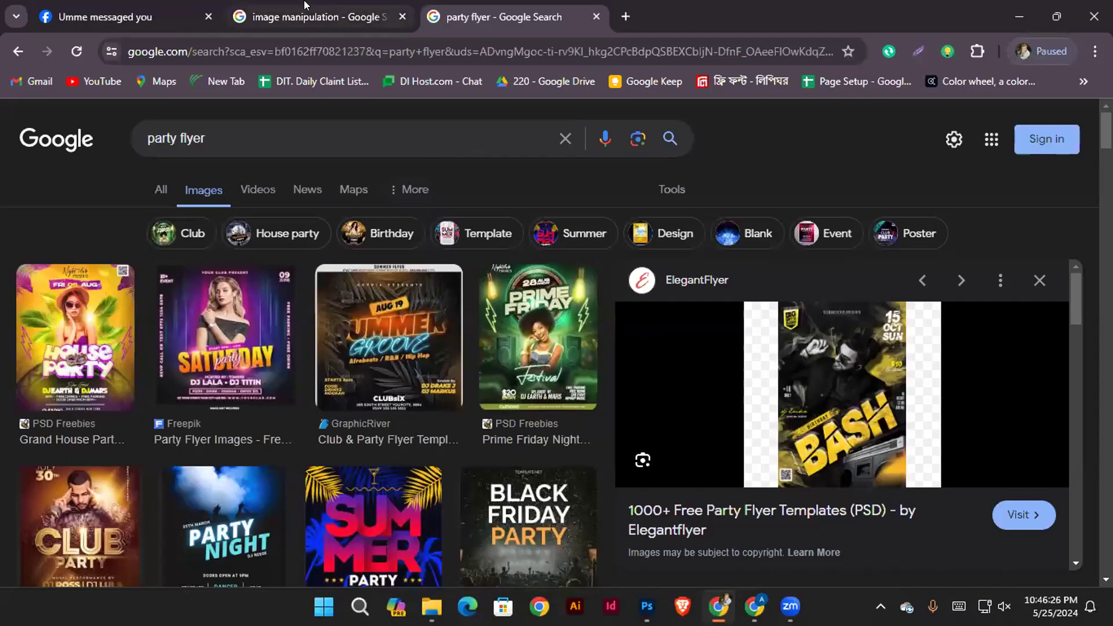
{"action": "left_click", "coordinate": [306, 9]}
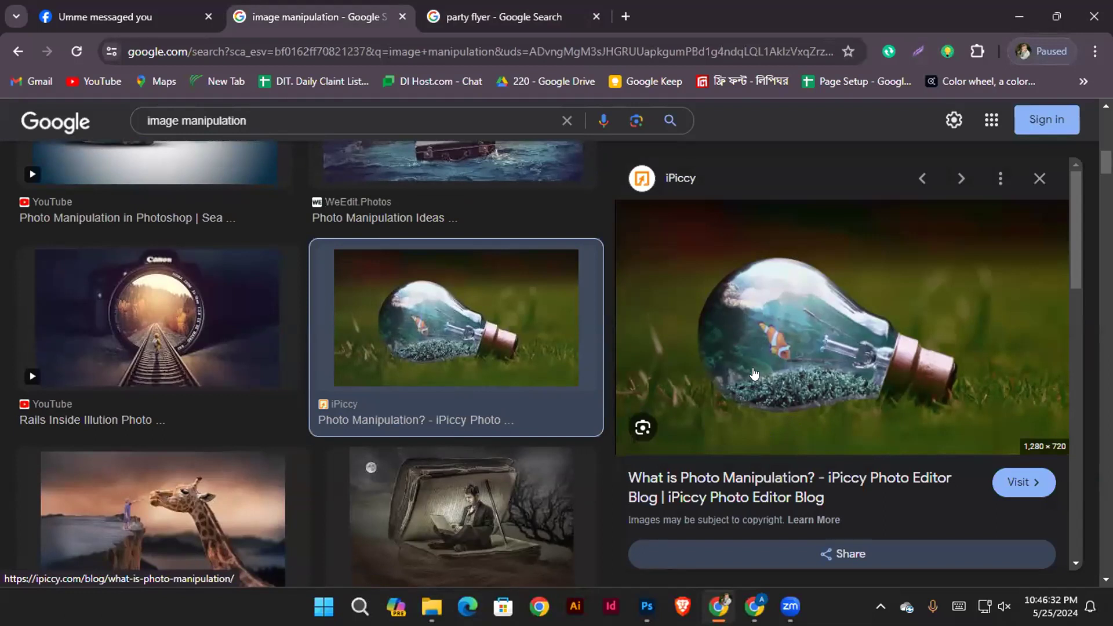
{"action": "right_click", "coordinate": [787, 258]}
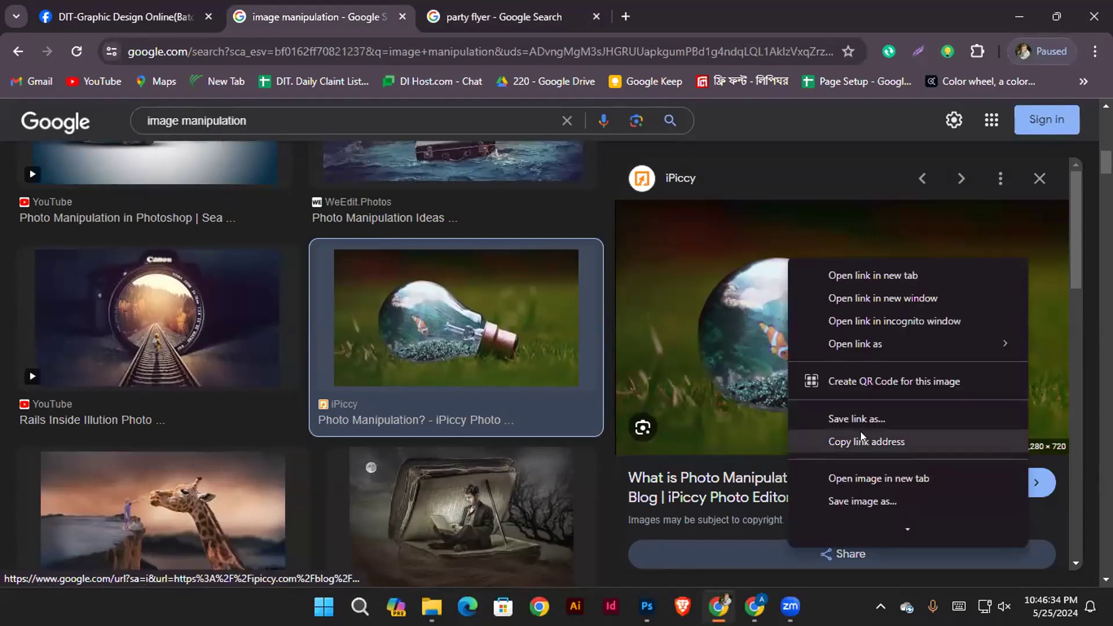
{"action": "left_click", "coordinate": [863, 502]}
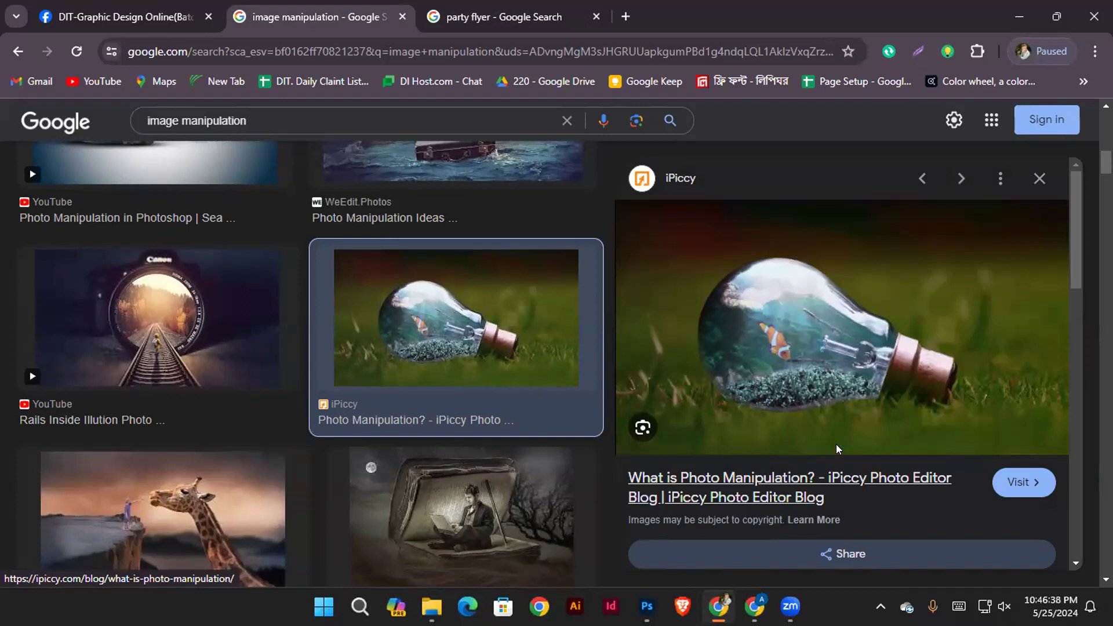
{"action": "key", "text": "Return"}
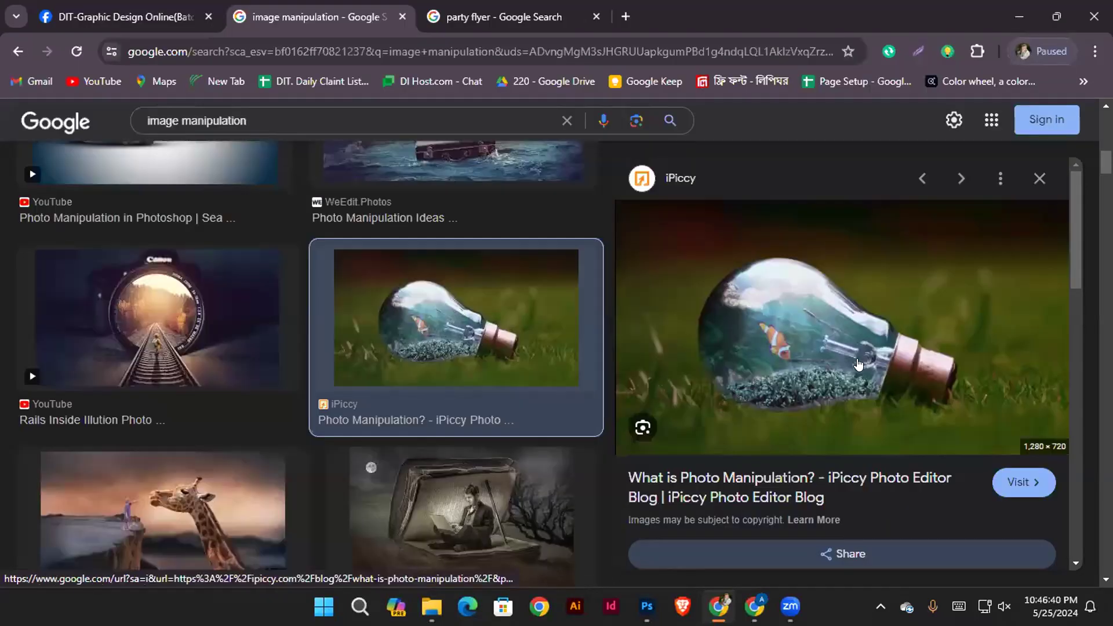
Preview the four-picture collage from "15 Photo Manipulation Ideas for Your Portfolio" and try to save it
{"action": "scroll", "coordinate": [858, 363], "scroll_direction": "down", "scroll_amount": 5}
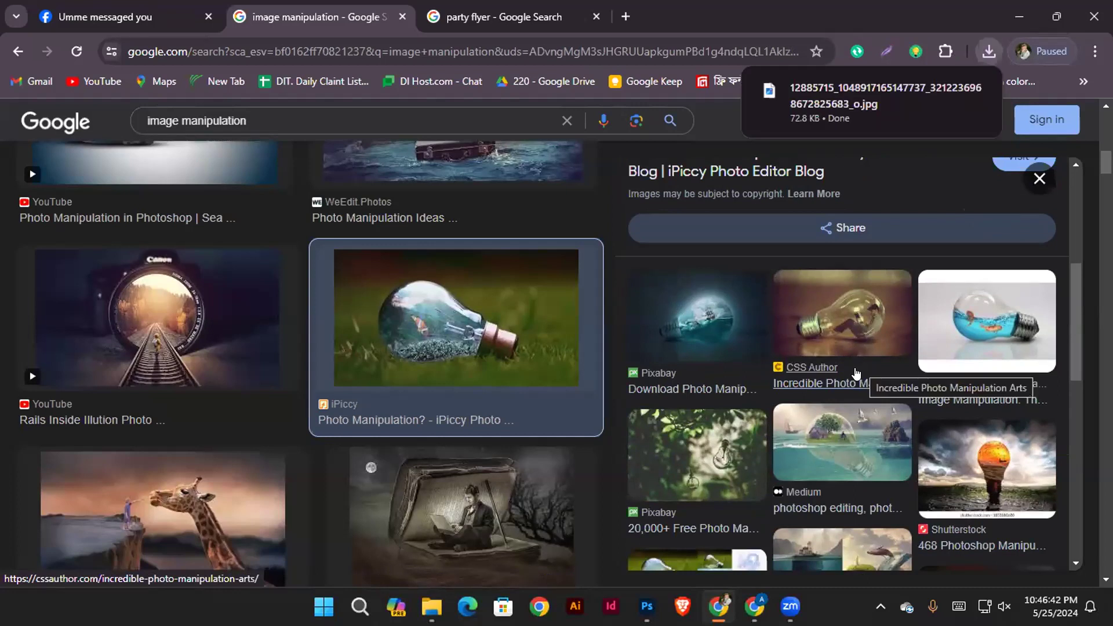
{"action": "scroll", "coordinate": [855, 373], "scroll_direction": "down", "scroll_amount": 3}
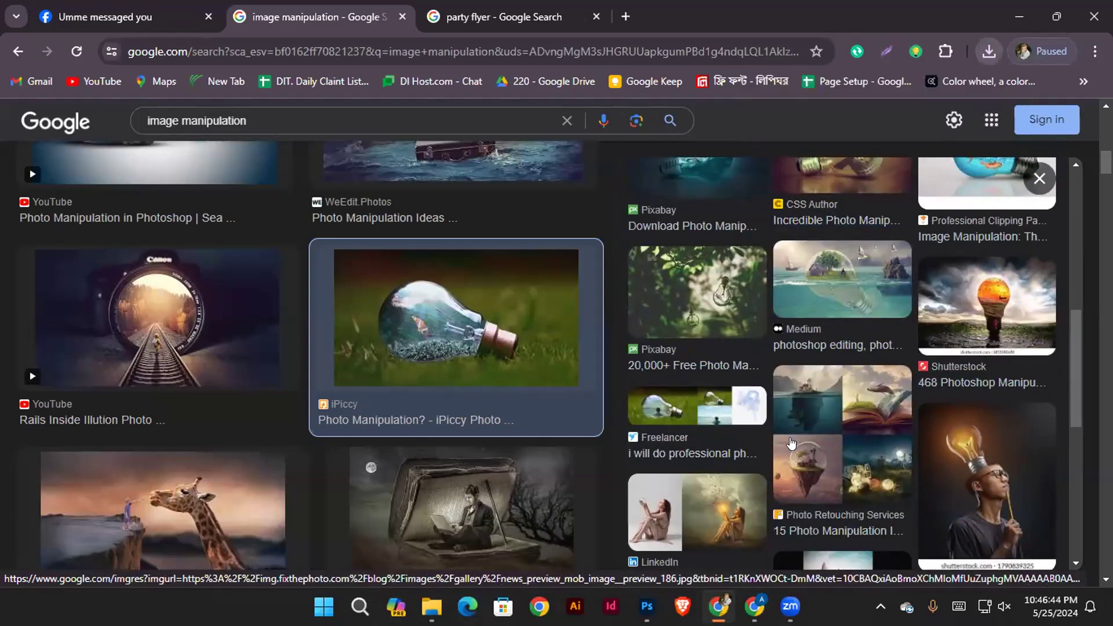
{"action": "left_click", "coordinate": [791, 443]}
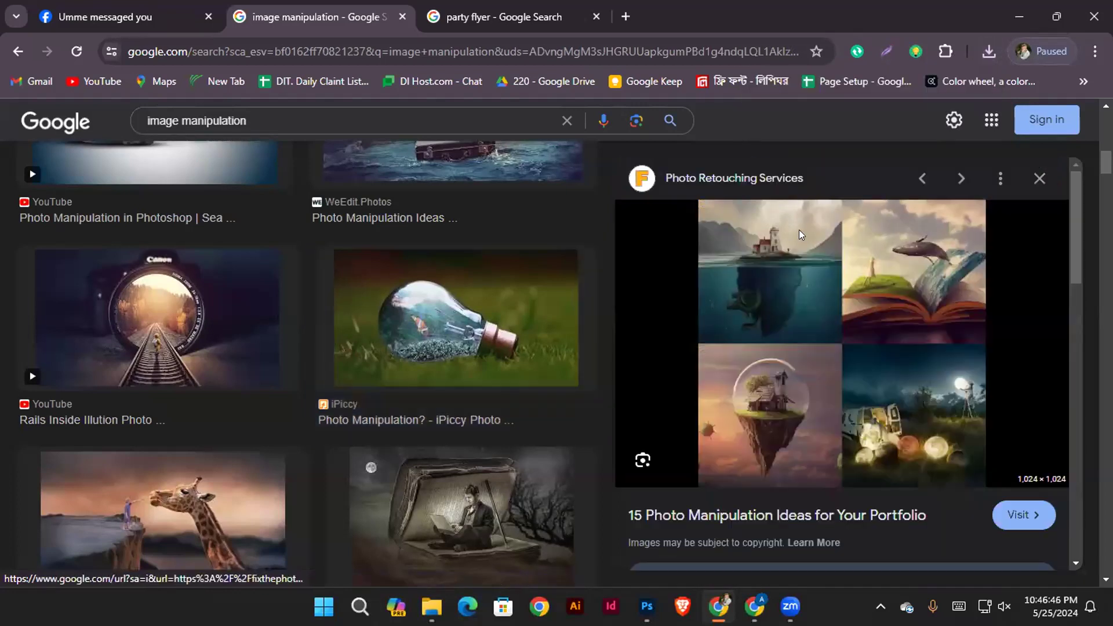
{"action": "right_click", "coordinate": [798, 230]}
{"action": "left_click", "coordinate": [900, 451]}
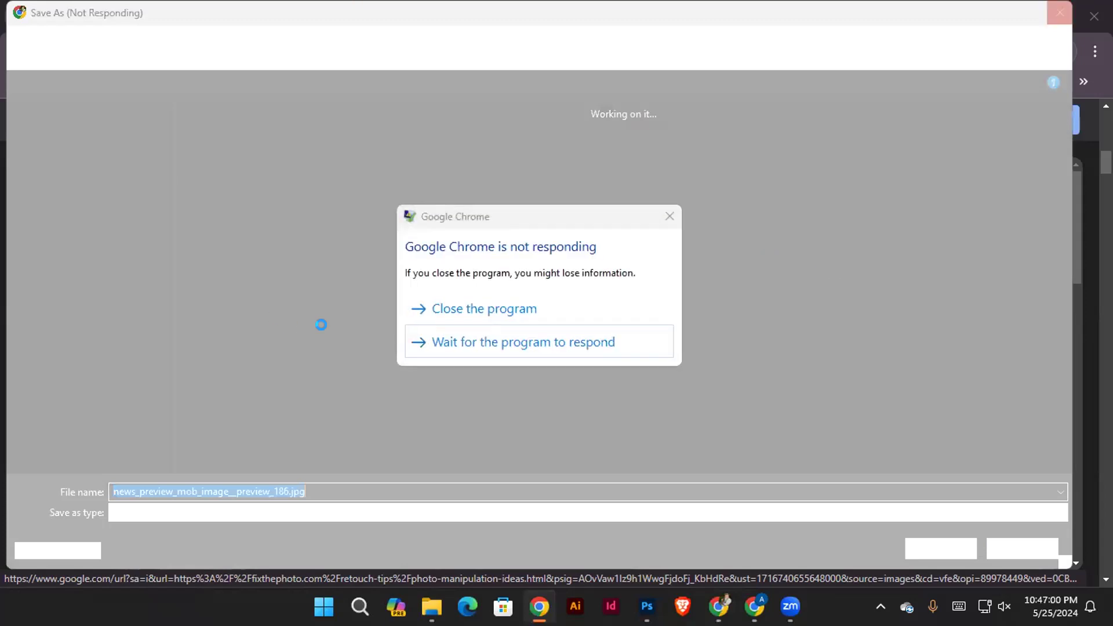
Try to close the unresponsive Chrome window with its frozen Save As dialog
{"action": "left_click", "coordinate": [670, 215]}
{"action": "left_click", "coordinate": [484, 317]}
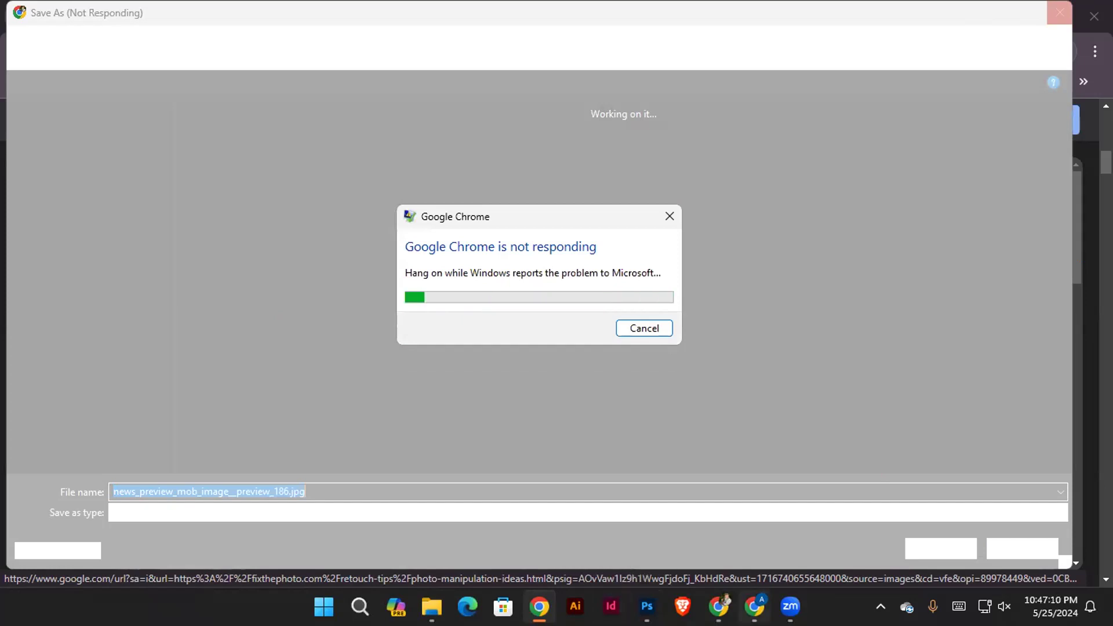
{"action": "mouse_move", "coordinate": [718, 605]}
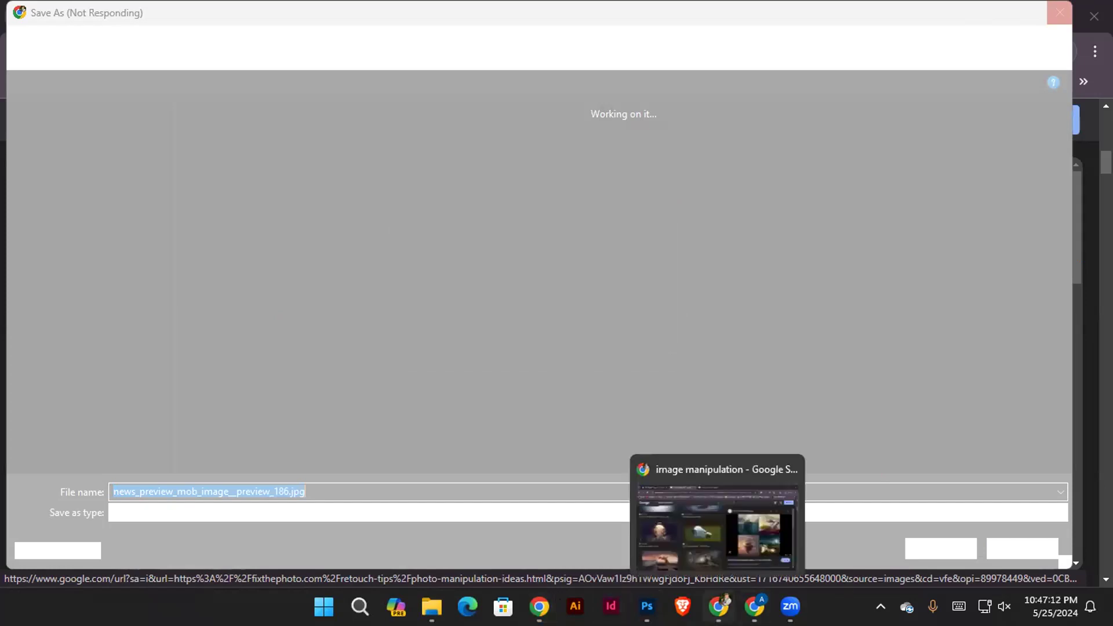
{"action": "left_click", "coordinate": [787, 468]}
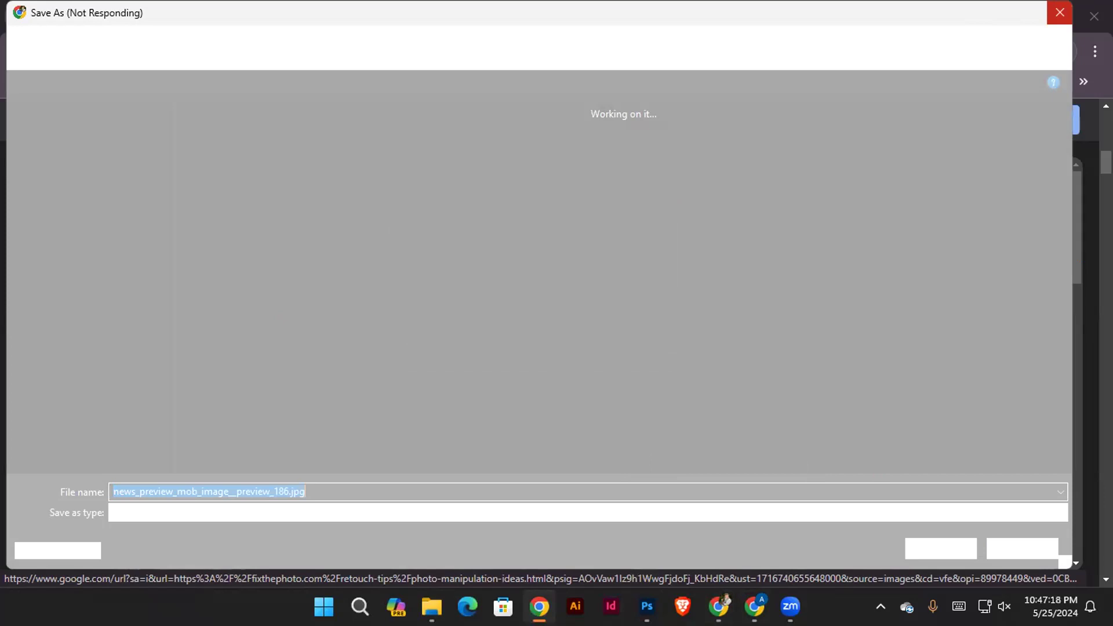
Switch to Brave and search for "image manipulation", showing the image results
{"action": "left_click", "coordinate": [647, 605]}
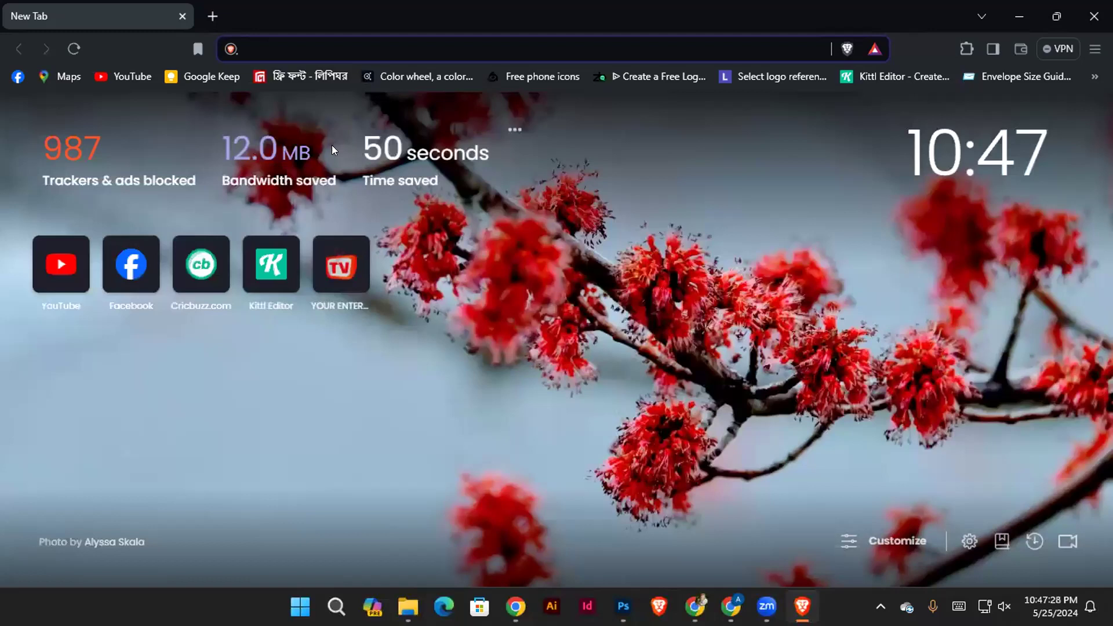
{"action": "type", "text": "imag"}
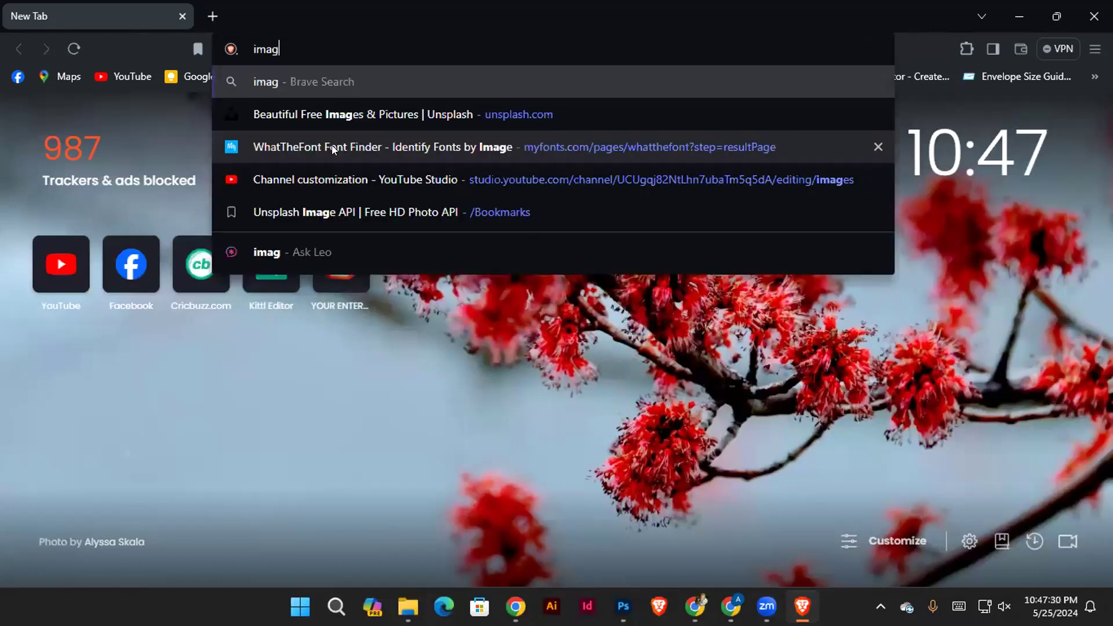
{"action": "type", "text": "e man"}
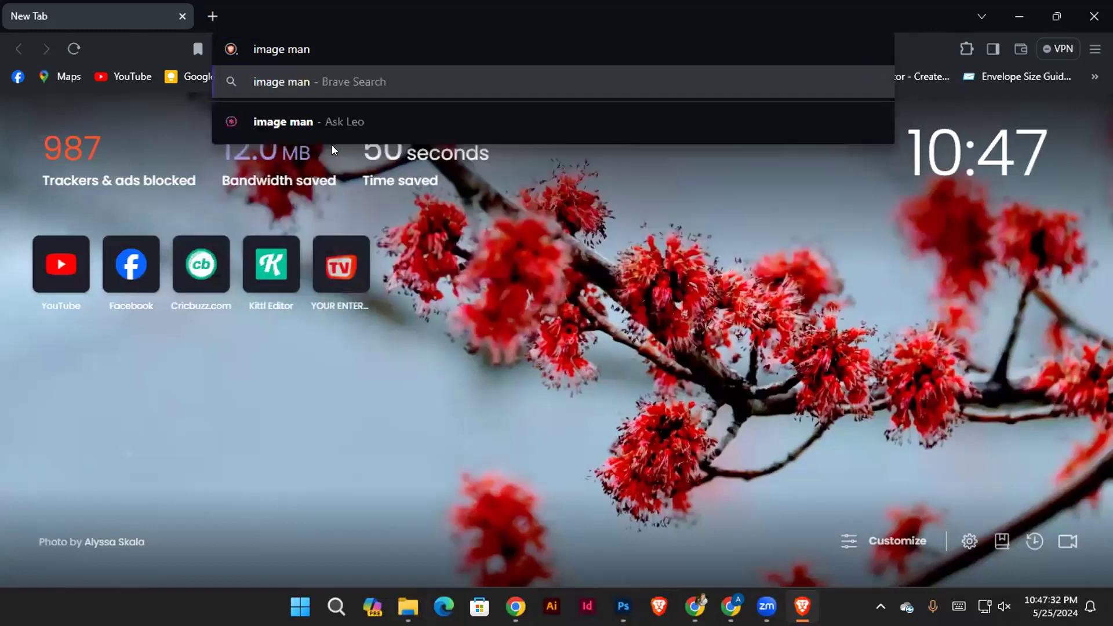
{"action": "type", "text": "ipula"}
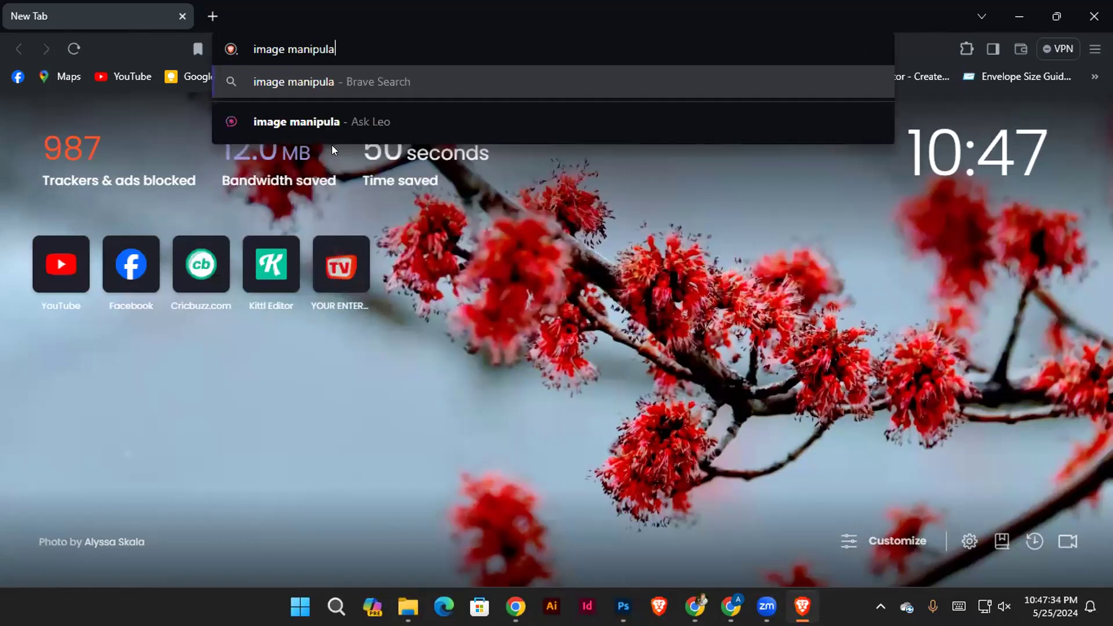
{"action": "type", "text": "tion"}
{"action": "key", "text": "Return"}
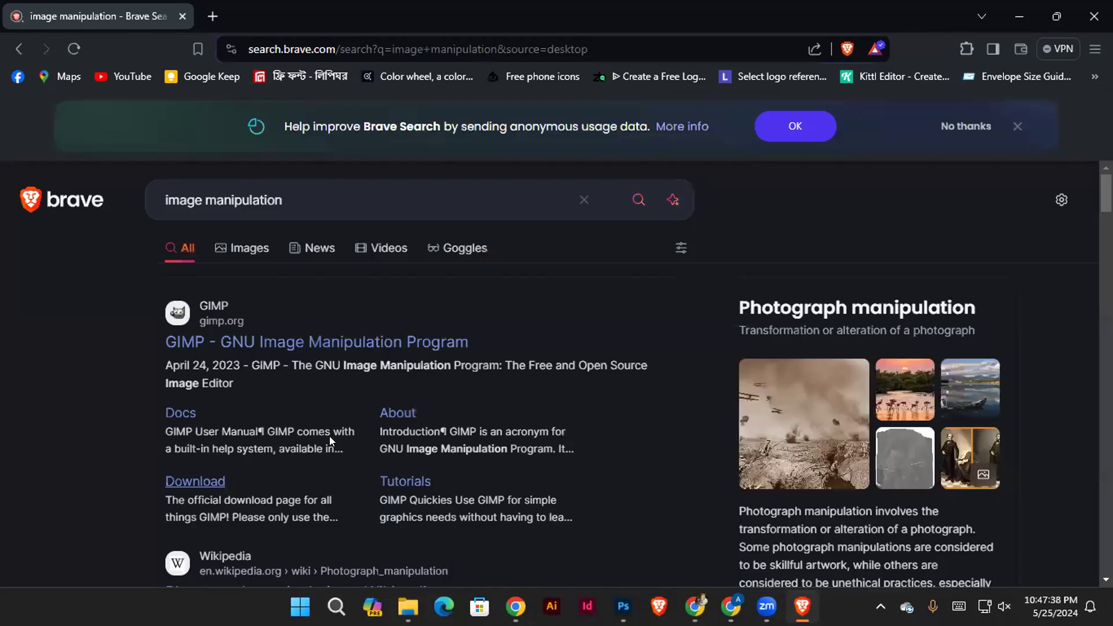
{"action": "left_click", "coordinate": [231, 246]}
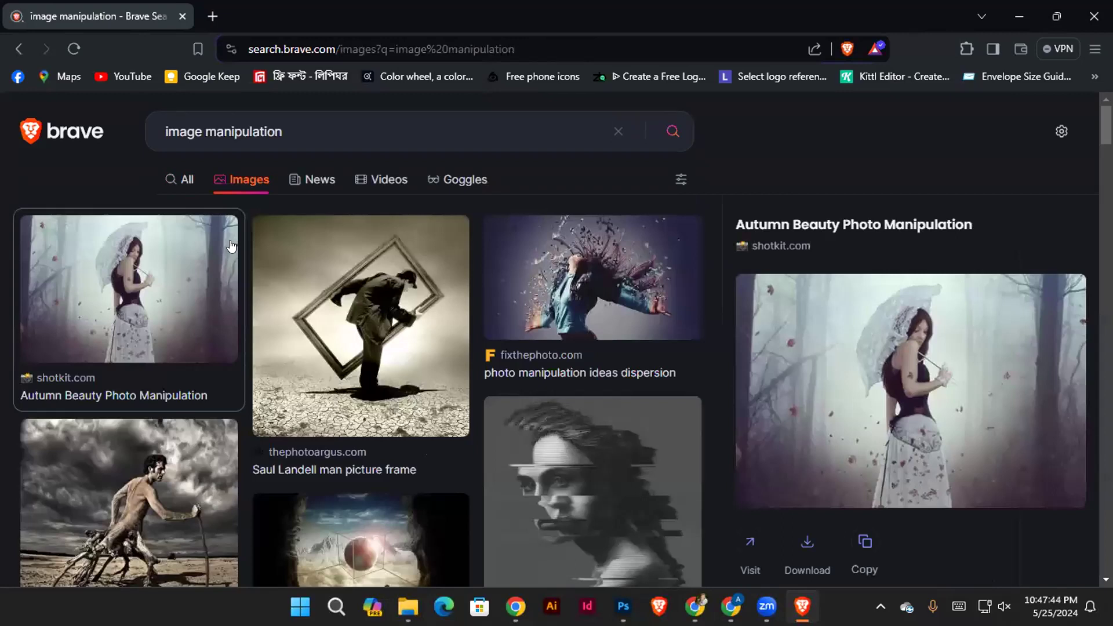
Browse the image manipulation results for example pictures to show
{"action": "scroll", "coordinate": [429, 452], "scroll_direction": "down", "scroll_amount": 5}
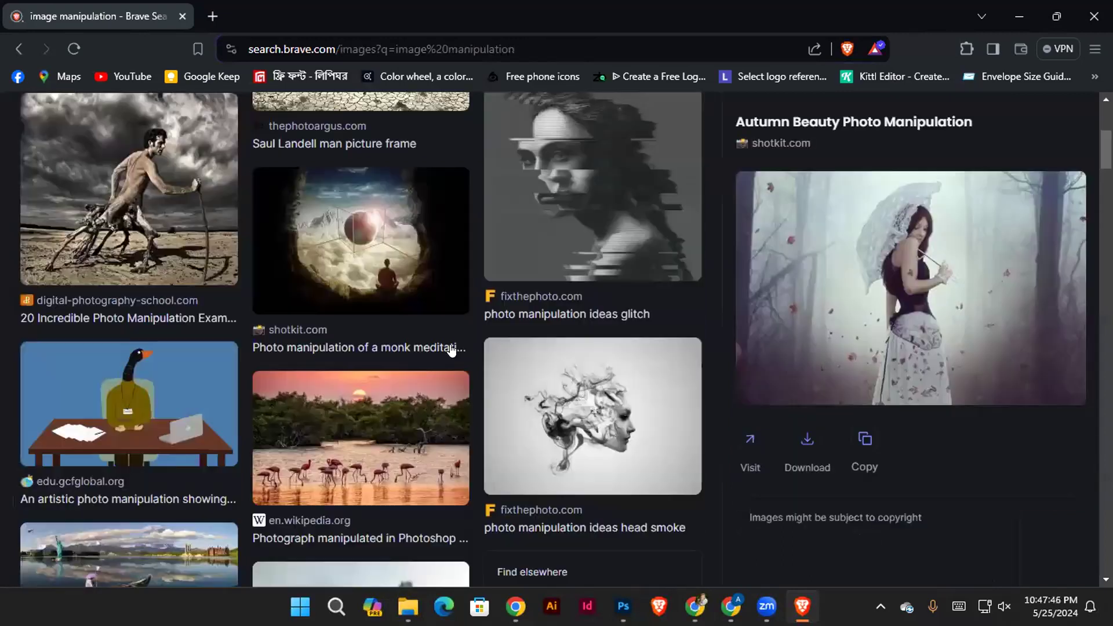
{"action": "scroll", "coordinate": [450, 347], "scroll_direction": "down", "scroll_amount": 5}
{"action": "scroll", "coordinate": [609, 481], "scroll_direction": "down", "scroll_amount": 10}
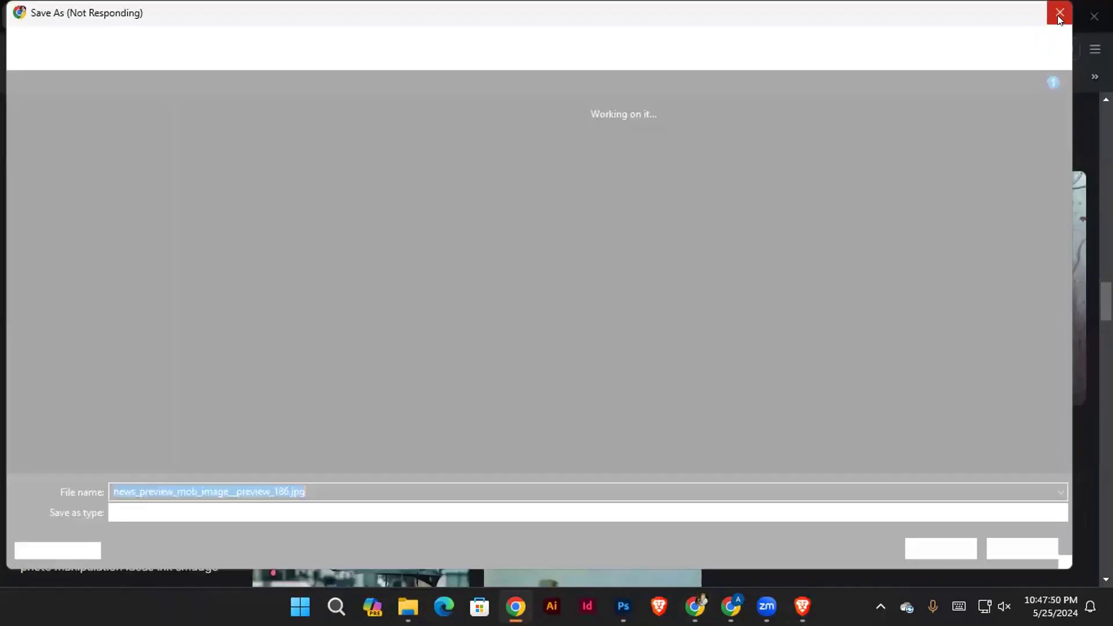
{"action": "scroll", "coordinate": [951, 497], "scroll_direction": "down", "scroll_amount": 10}
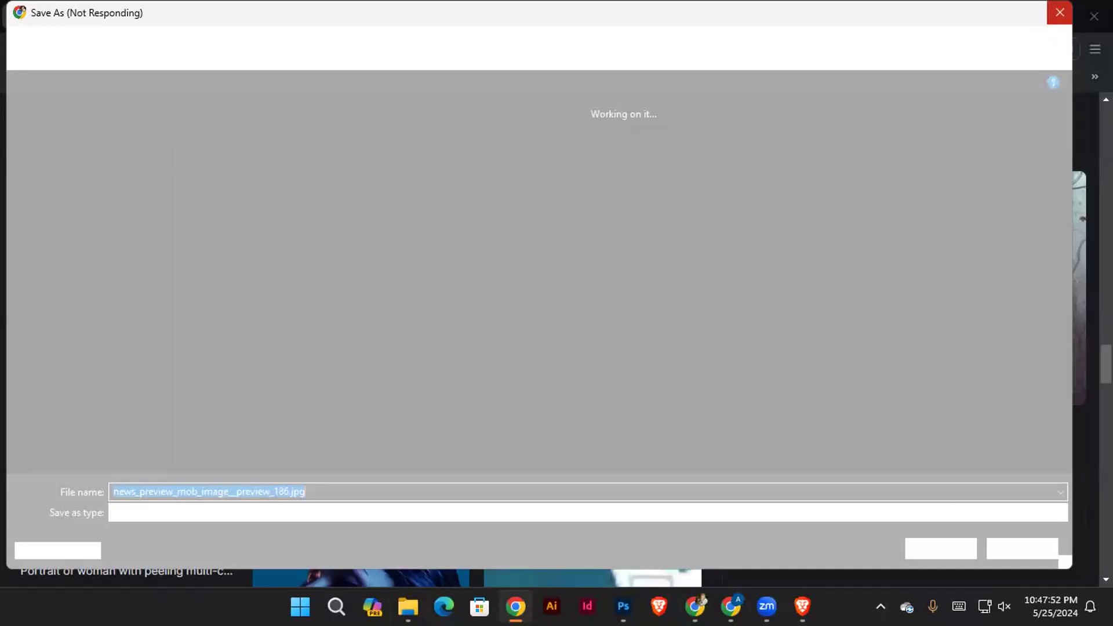
{"action": "mouse_move", "coordinate": [694, 606]}
{"action": "scroll", "coordinate": [413, 331], "scroll_direction": "up", "scroll_amount": 5}
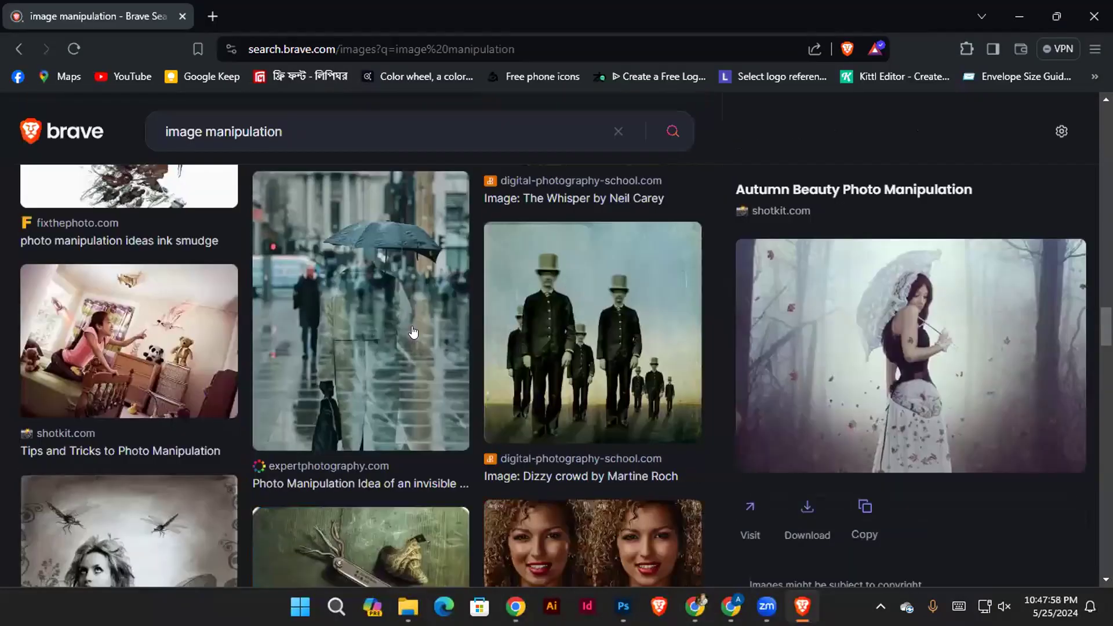
{"action": "scroll", "coordinate": [413, 331], "scroll_direction": "up", "scroll_amount": 1}
{"action": "scroll", "coordinate": [305, 191], "scroll_direction": "up", "scroll_amount": 5}
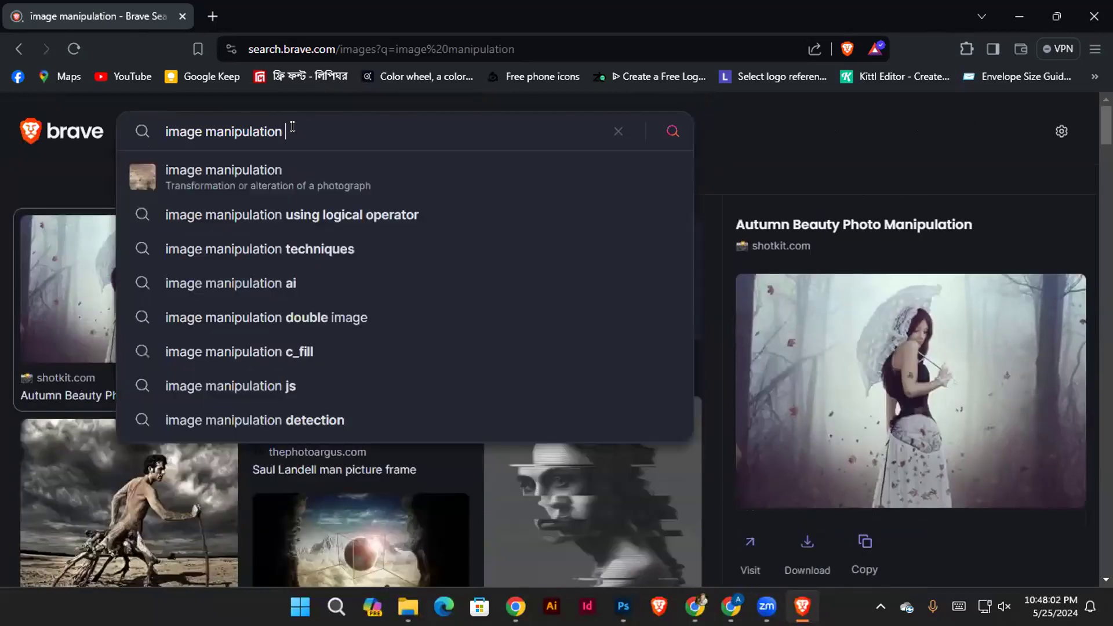
Refine the image search to "image manipulation photoshop"
{"action": "type", "text": "photo"}
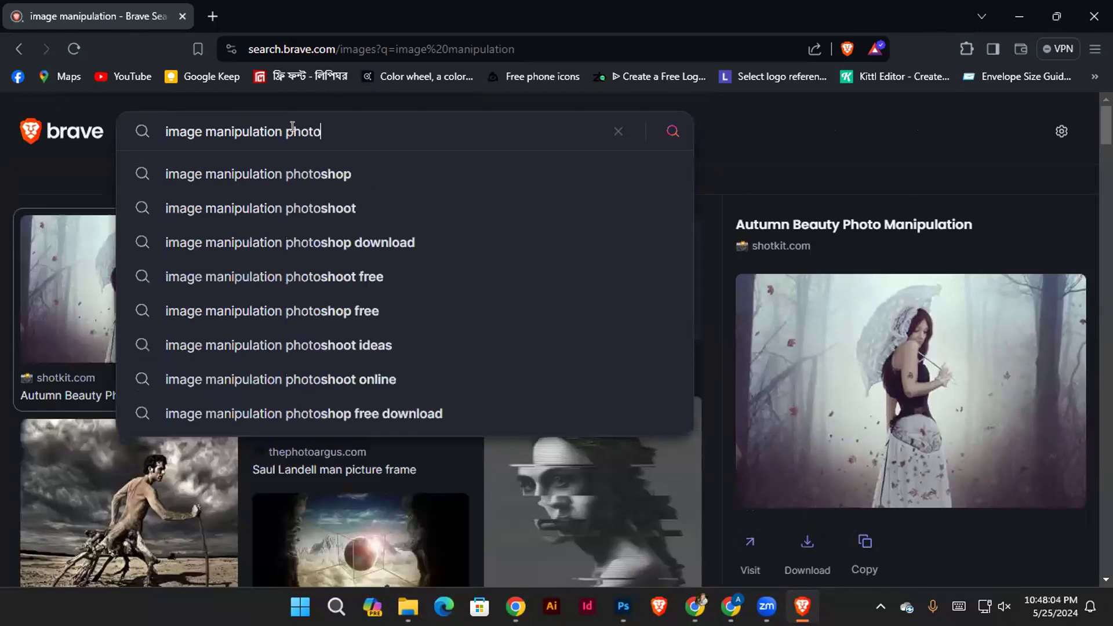
{"action": "type", "text": "shop"}
{"action": "key", "text": "Return"}
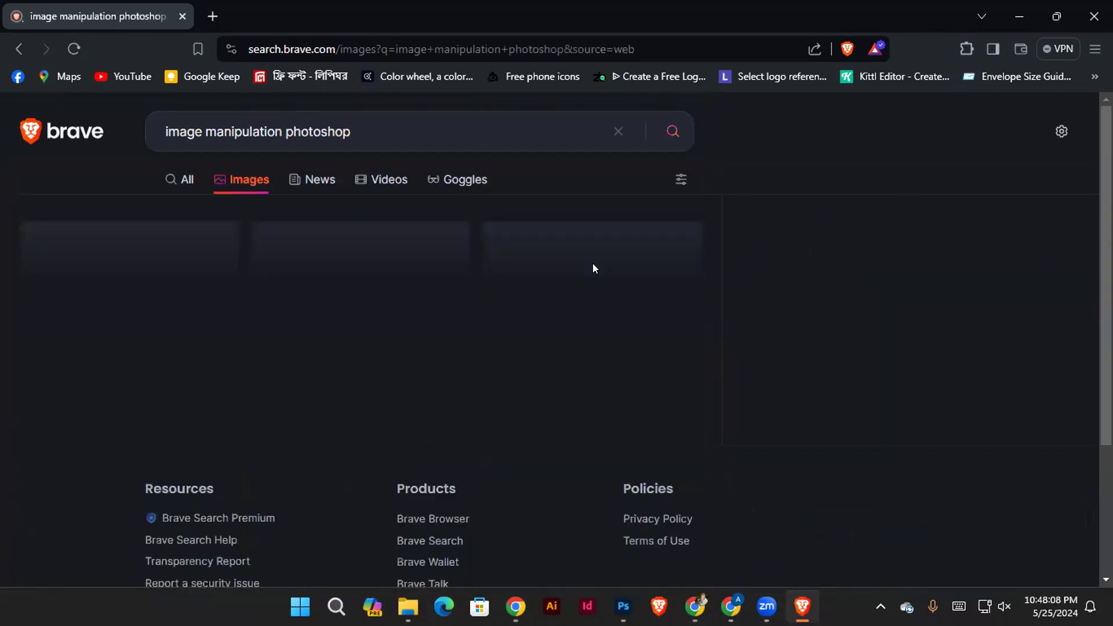
Look through the Photoshop manipulation image results and preview the motocross rider on the ocean wave
{"action": "scroll", "coordinate": [571, 275], "scroll_direction": "down", "scroll_amount": 5}
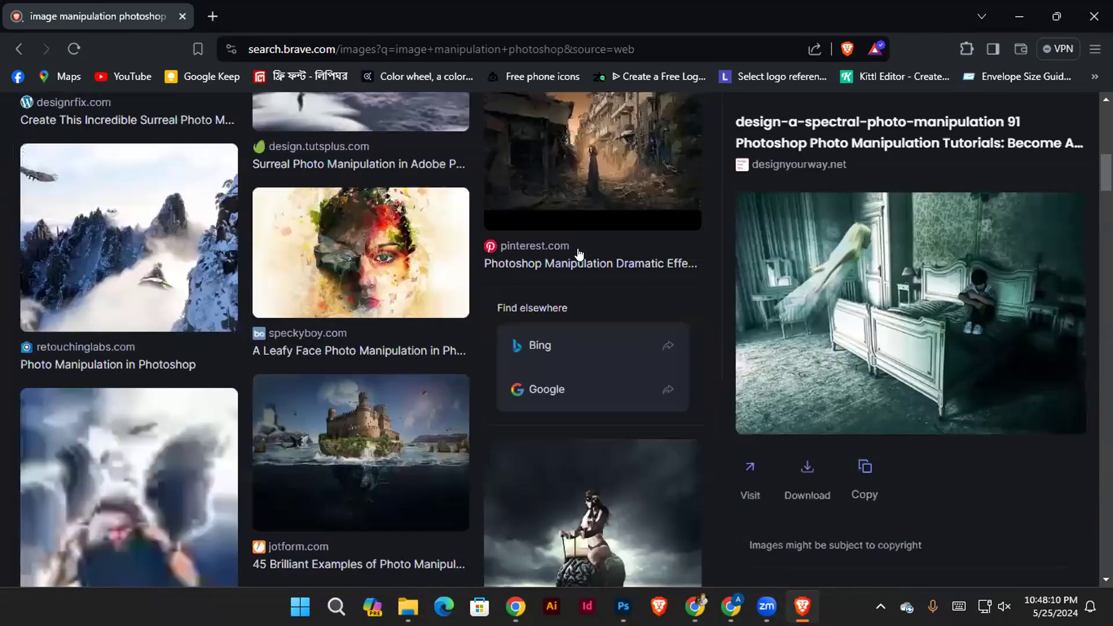
{"action": "scroll", "coordinate": [559, 258], "scroll_direction": "down", "scroll_amount": 6}
{"action": "scroll", "coordinate": [489, 284], "scroll_direction": "down", "scroll_amount": 5}
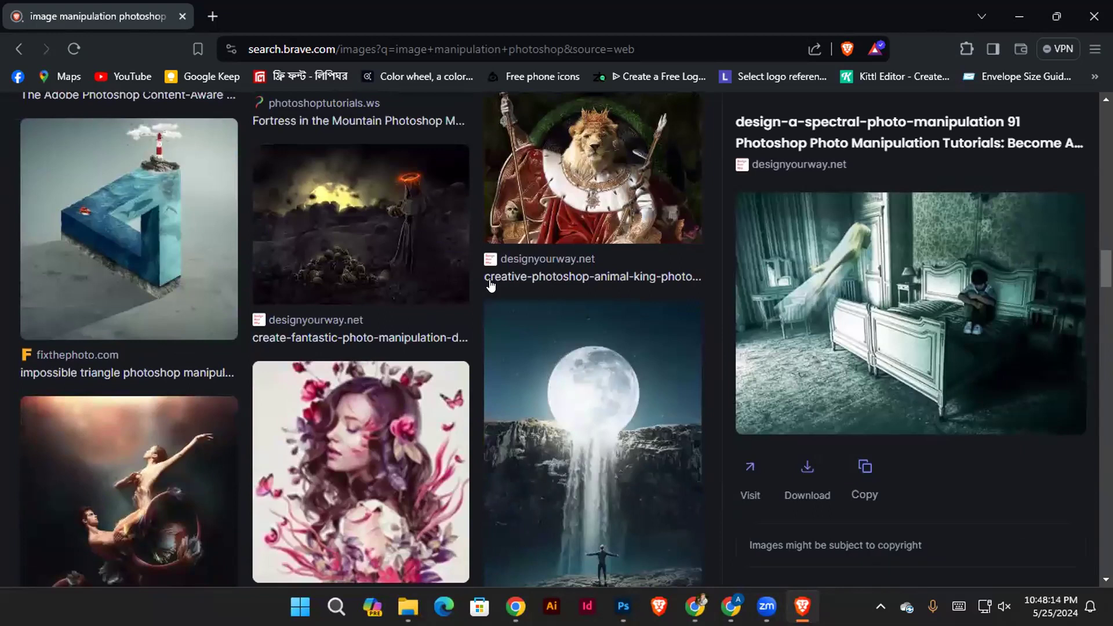
{"action": "scroll", "coordinate": [608, 300], "scroll_direction": "down", "scroll_amount": 5}
{"action": "scroll", "coordinate": [608, 300], "scroll_direction": "down", "scroll_amount": 5}
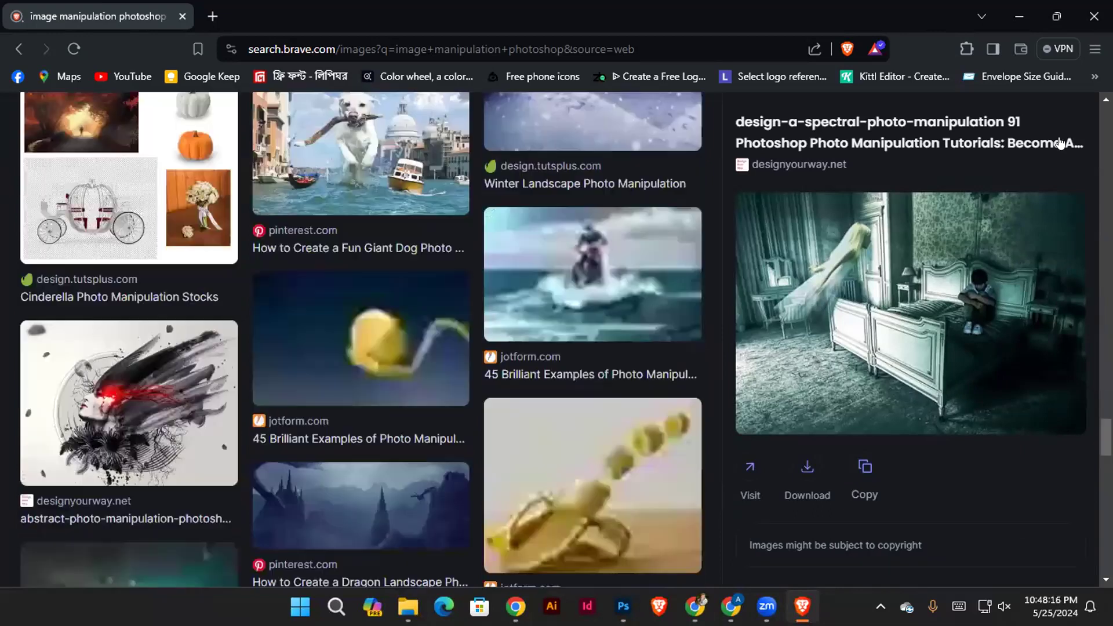
{"action": "scroll", "coordinate": [586, 272], "scroll_direction": "down", "scroll_amount": 2}
{"action": "left_click", "coordinate": [586, 272]}
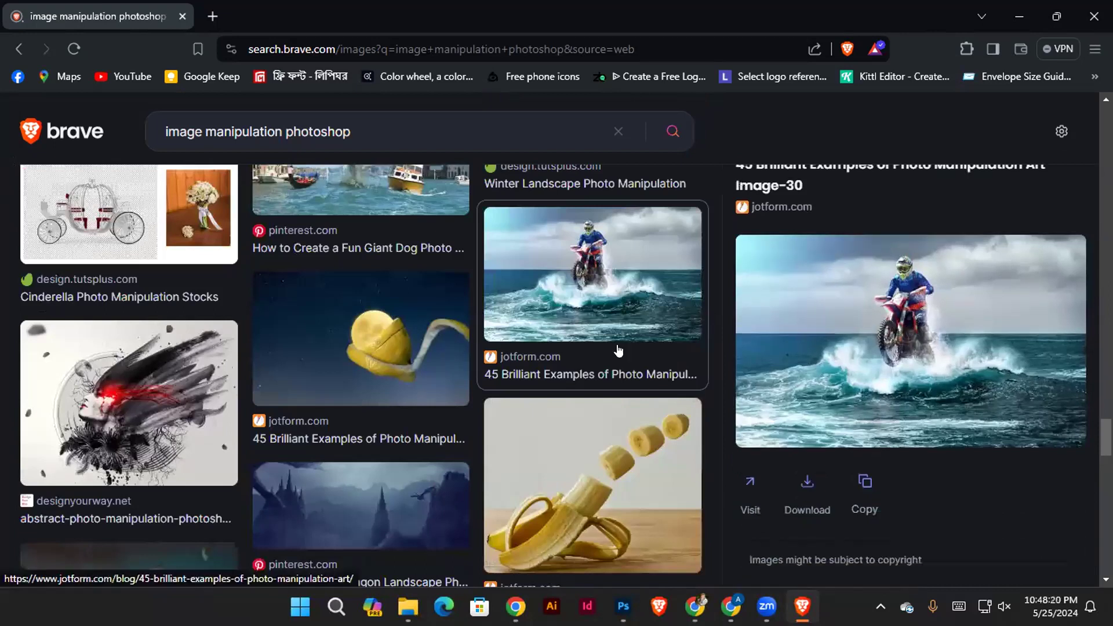
{"action": "scroll", "coordinate": [522, 345], "scroll_direction": "down", "scroll_amount": 3}
{"action": "scroll", "coordinate": [507, 349], "scroll_direction": "down", "scroll_amount": 5}
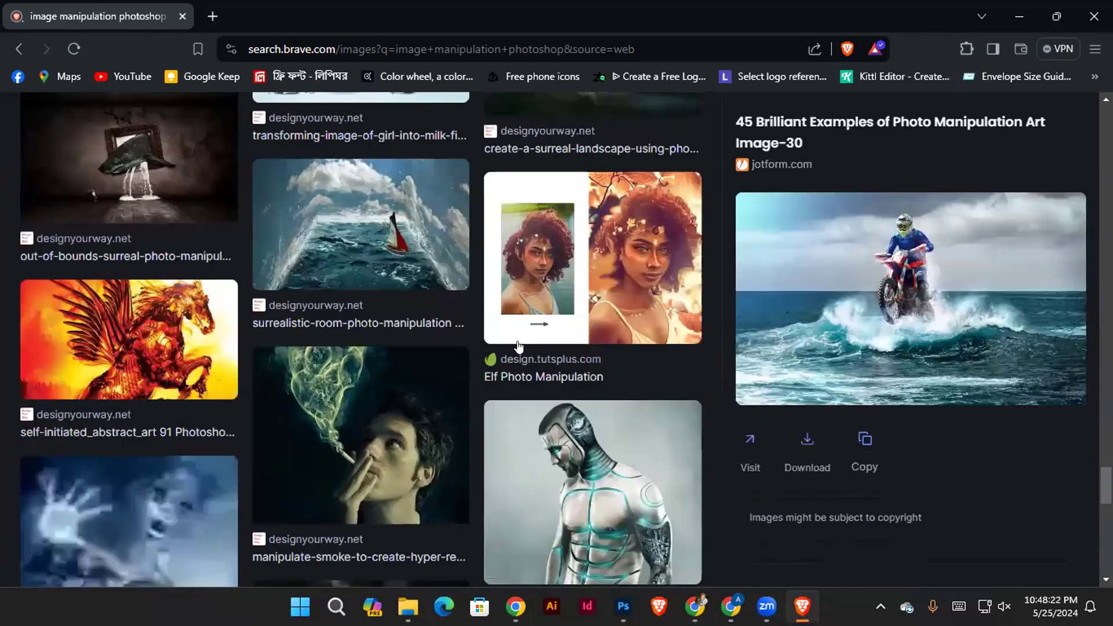
{"action": "scroll", "coordinate": [1014, 355], "scroll_direction": "down", "scroll_amount": 5}
Open Task Manager and end the unresponsive Google Chrome app
{"action": "mouse_move", "coordinate": [730, 606]}
{"action": "left_click", "coordinate": [807, 421]}
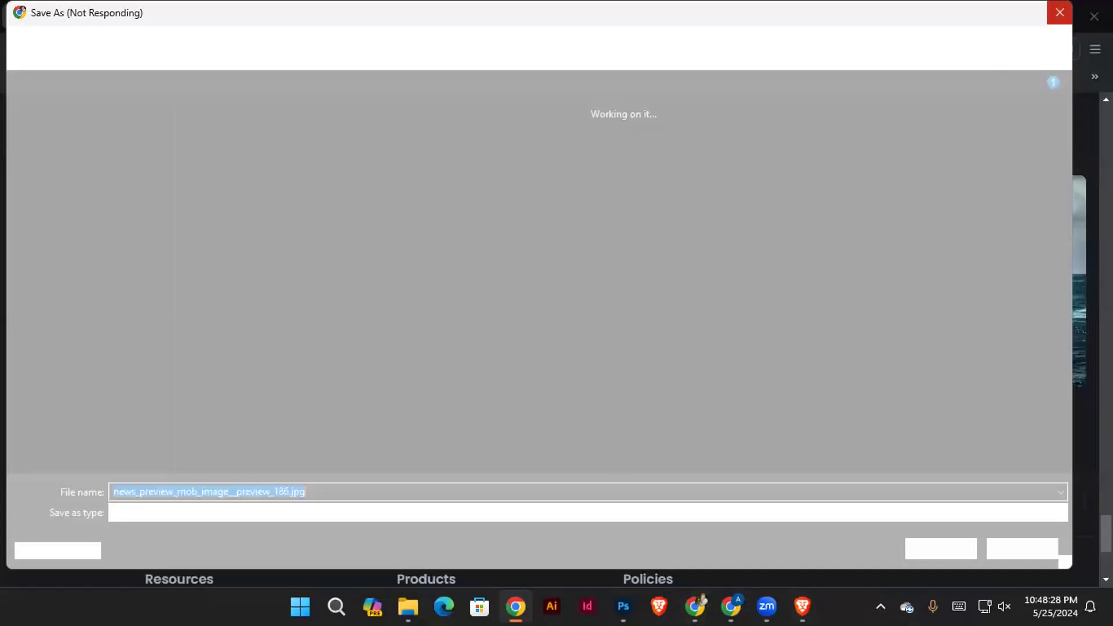
{"action": "right_click", "coordinate": [838, 596]}
{"action": "left_click", "coordinate": [898, 539]}
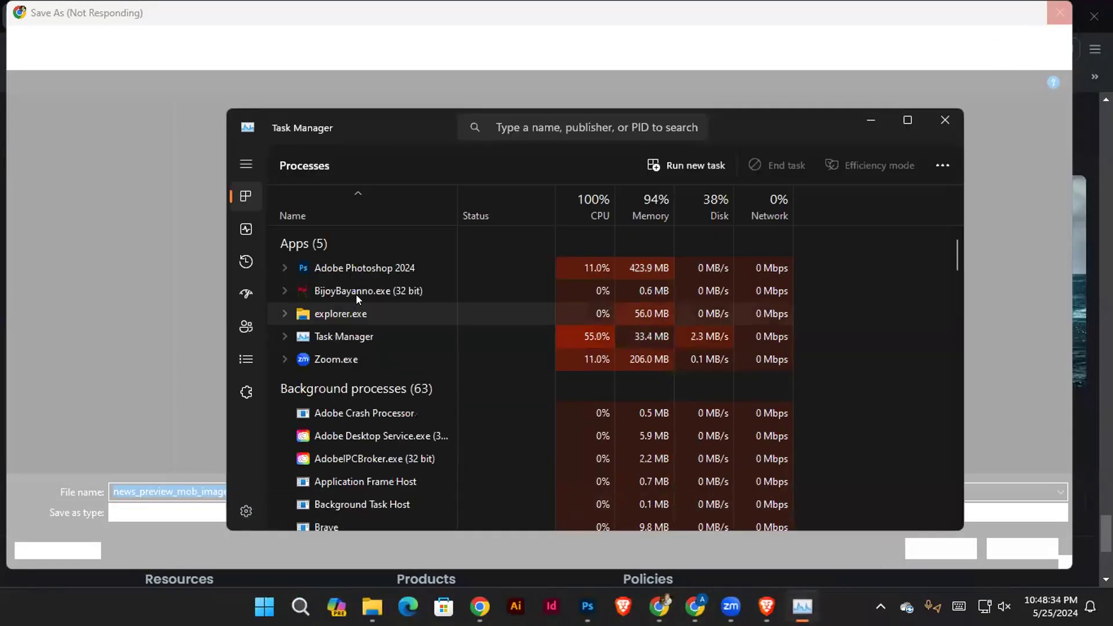
{"action": "scroll", "coordinate": [369, 374], "scroll_direction": "down", "scroll_amount": 1}
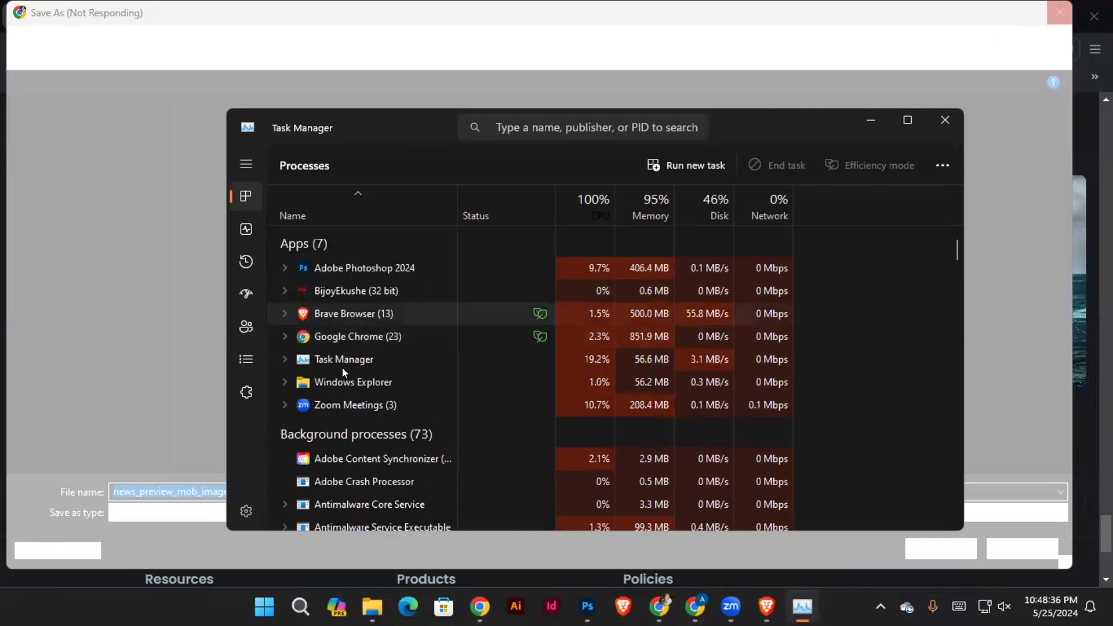
{"action": "left_click", "coordinate": [357, 338]}
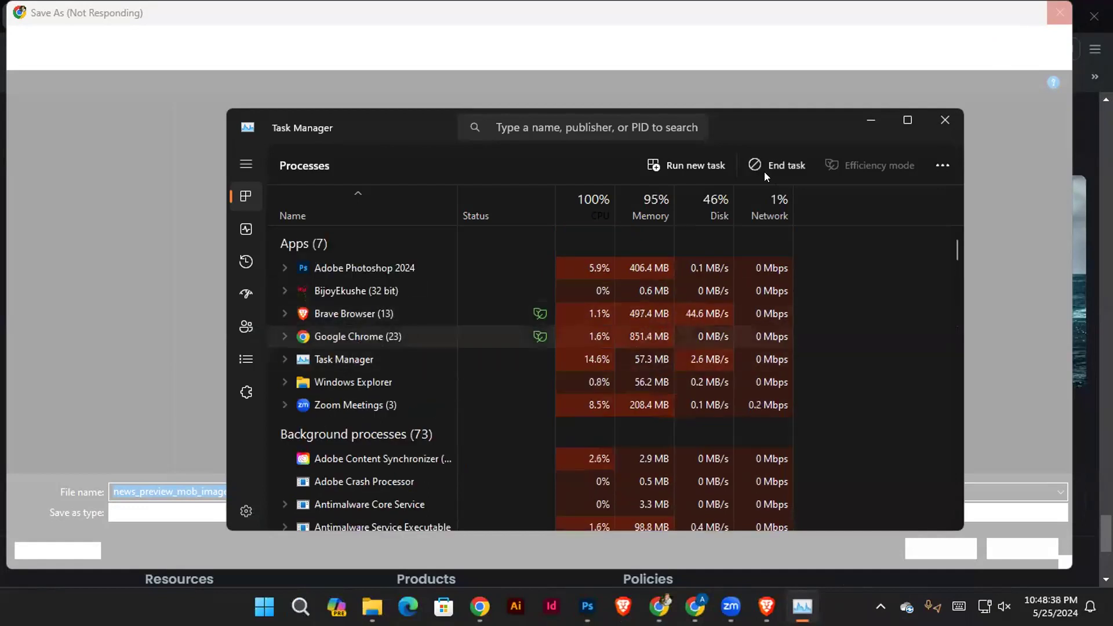
{"action": "left_click", "coordinate": [764, 167]}
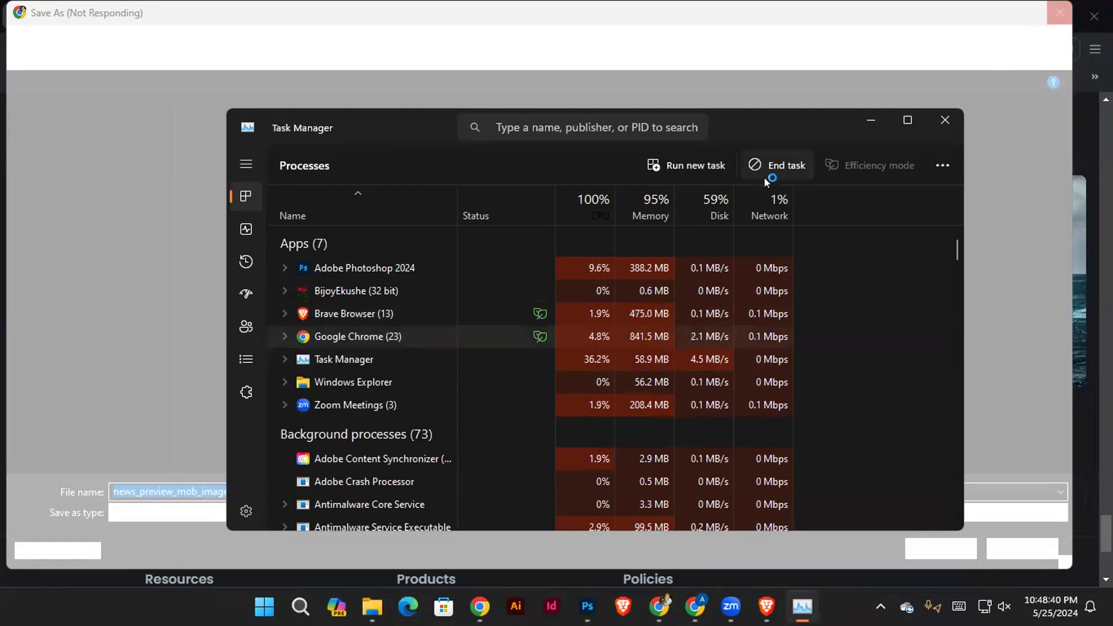
End the Brave Browser app in Task Manager
{"action": "left_click", "coordinate": [380, 306]}
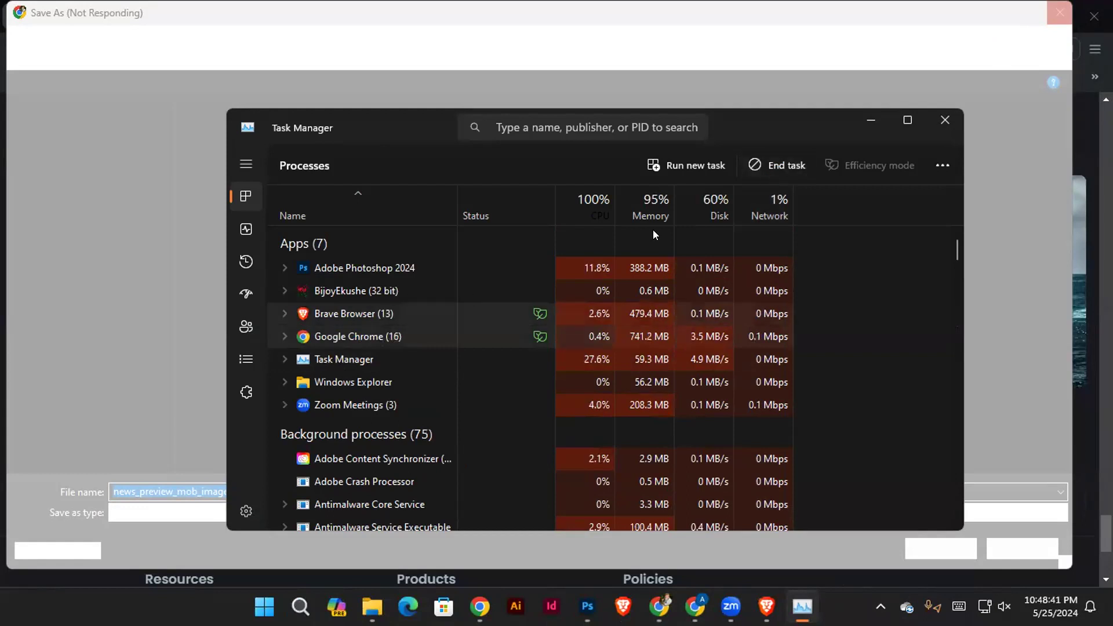
{"action": "left_click", "coordinate": [771, 168]}
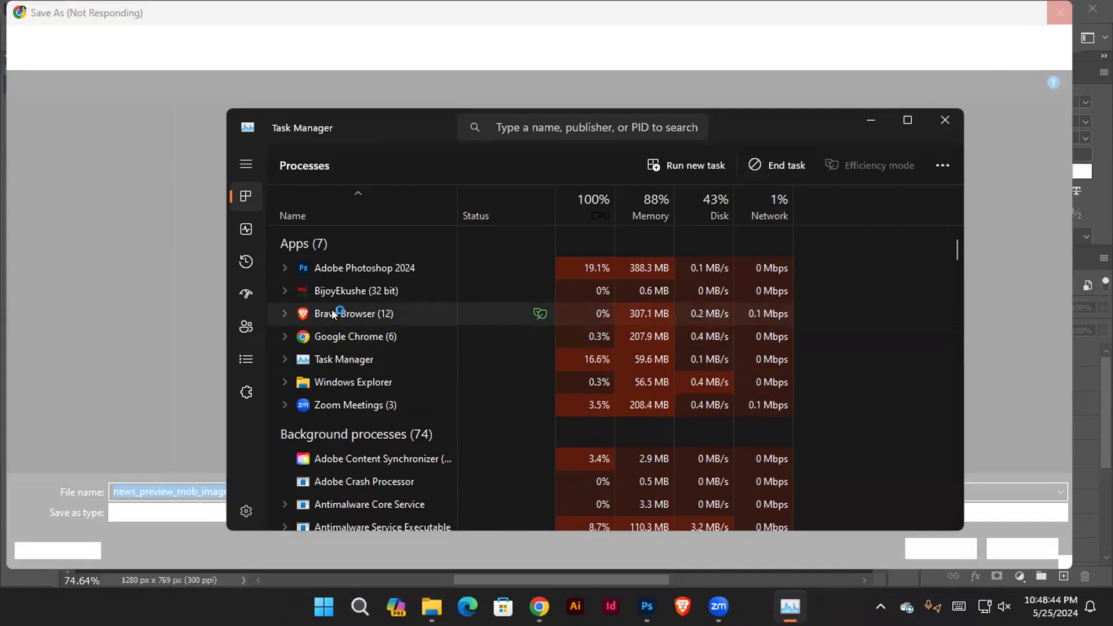
{"action": "left_click", "coordinate": [785, 163]}
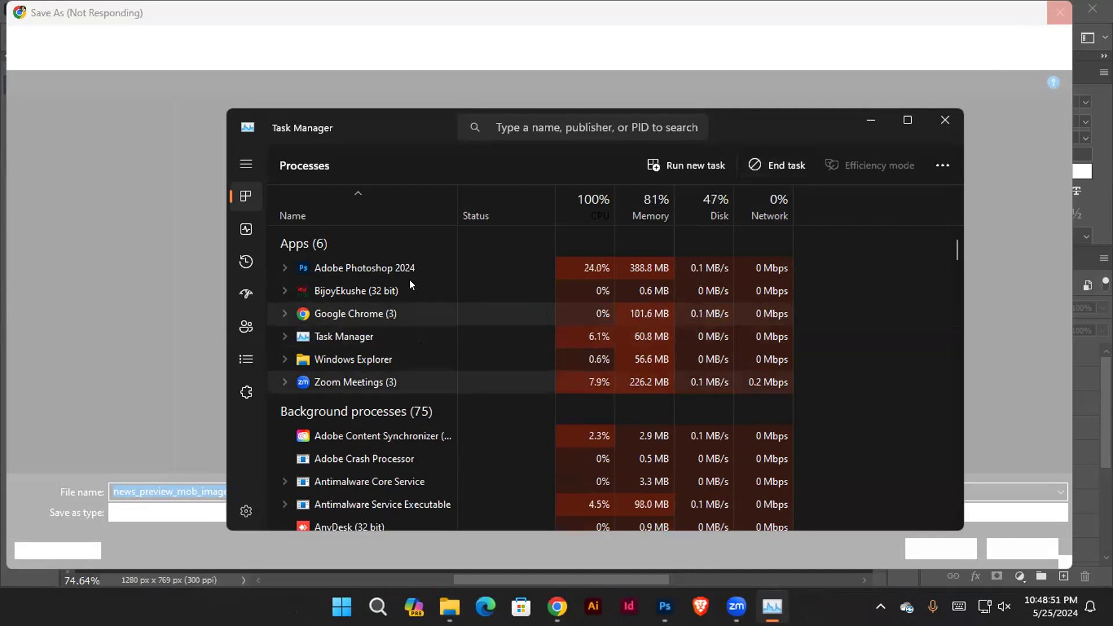
Select the remaining Google Chrome app in Task Manager for termination
{"action": "left_click", "coordinate": [371, 307]}
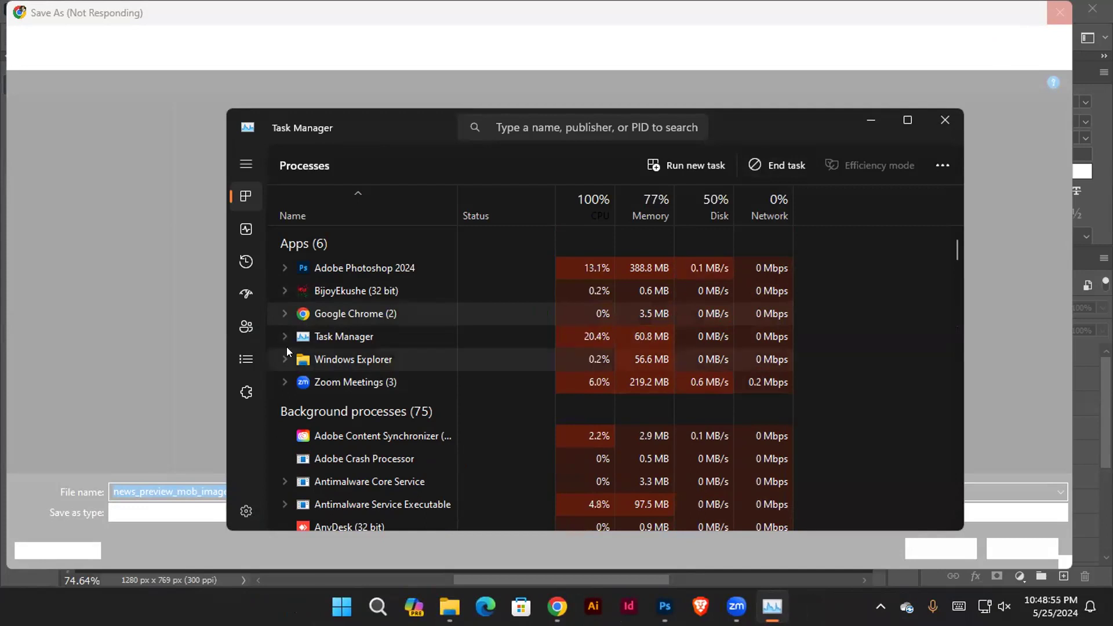
{"action": "left_click", "coordinate": [399, 284]}
{"action": "left_click", "coordinate": [352, 314]}
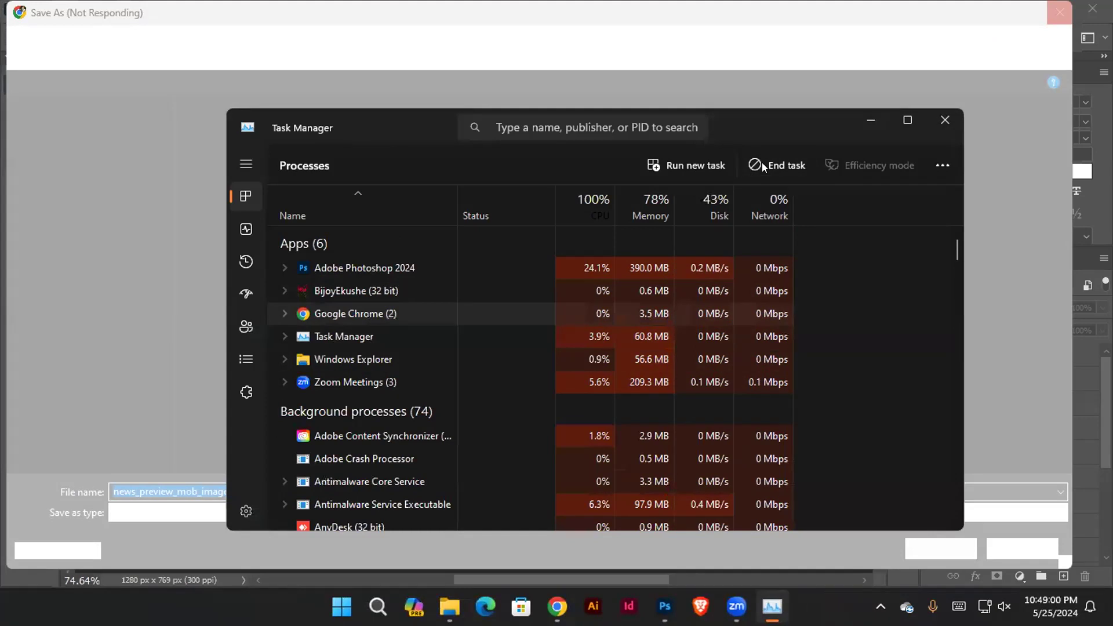